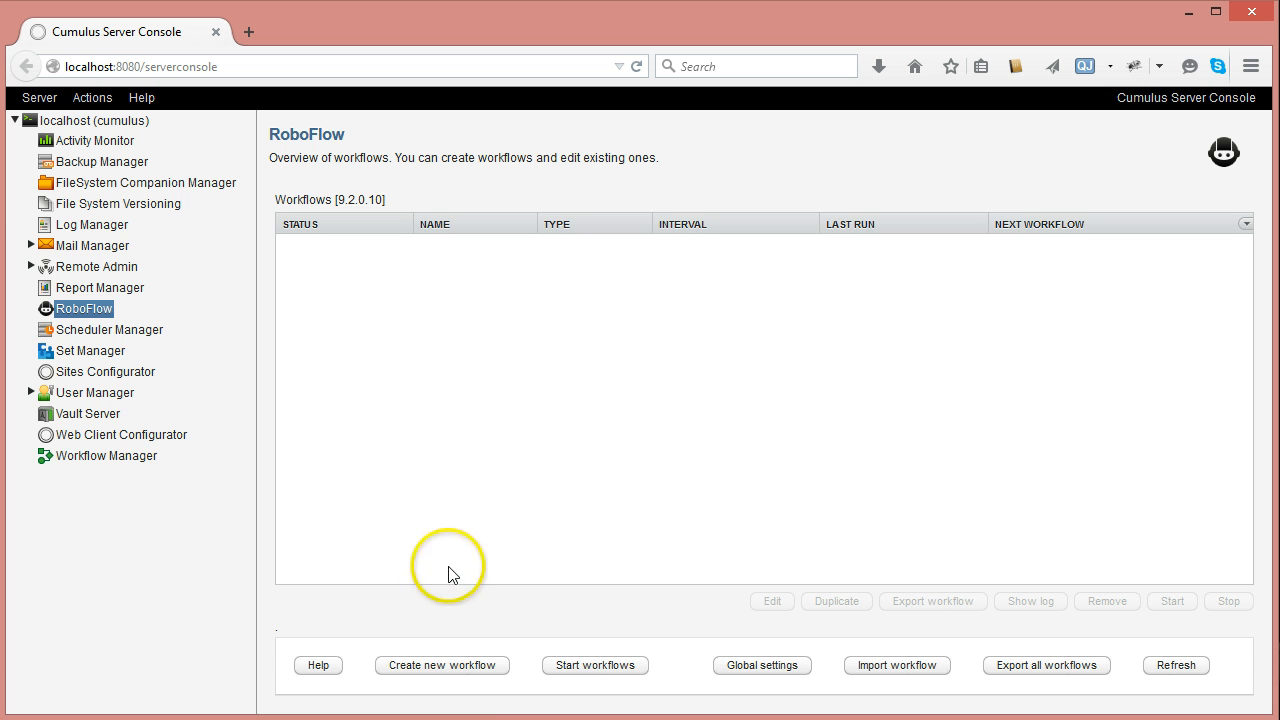
Create a workflow named hotfolder-rename-file of the type "Process newly dropped files in hot folder".
{"action": "left_click", "coordinate": [476, 677]}
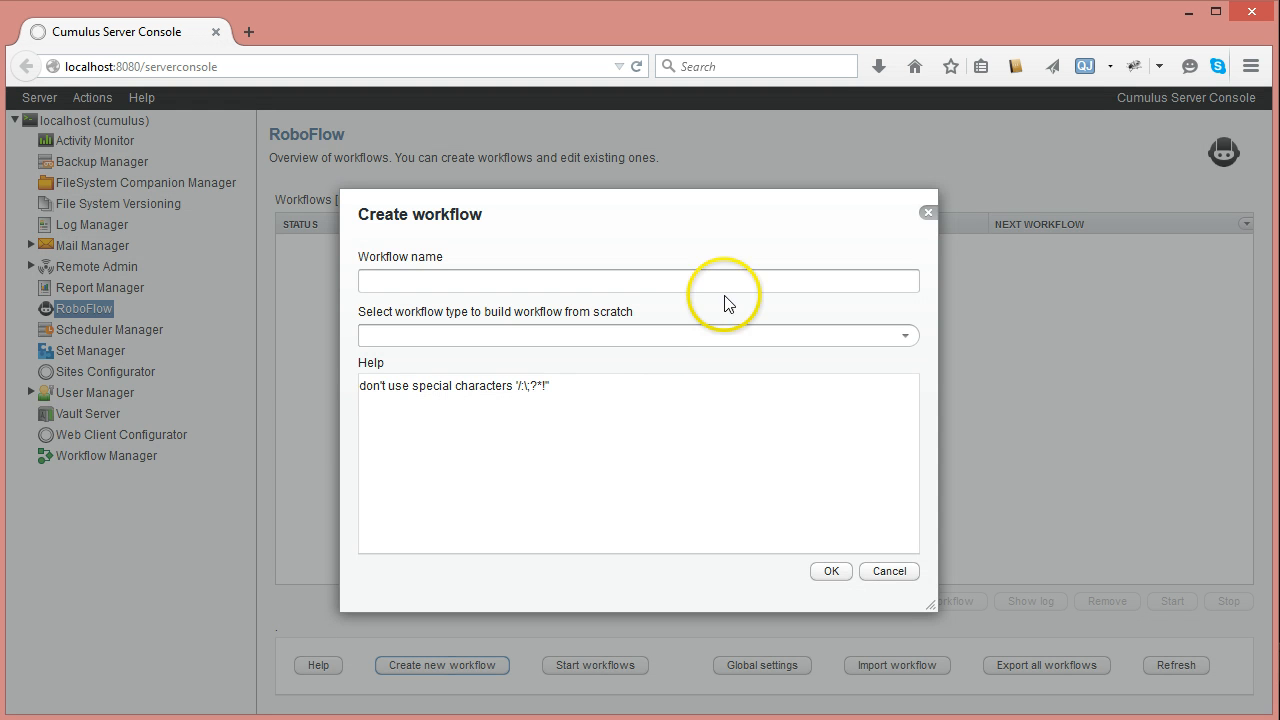
{"action": "left_click", "coordinate": [712, 283]}
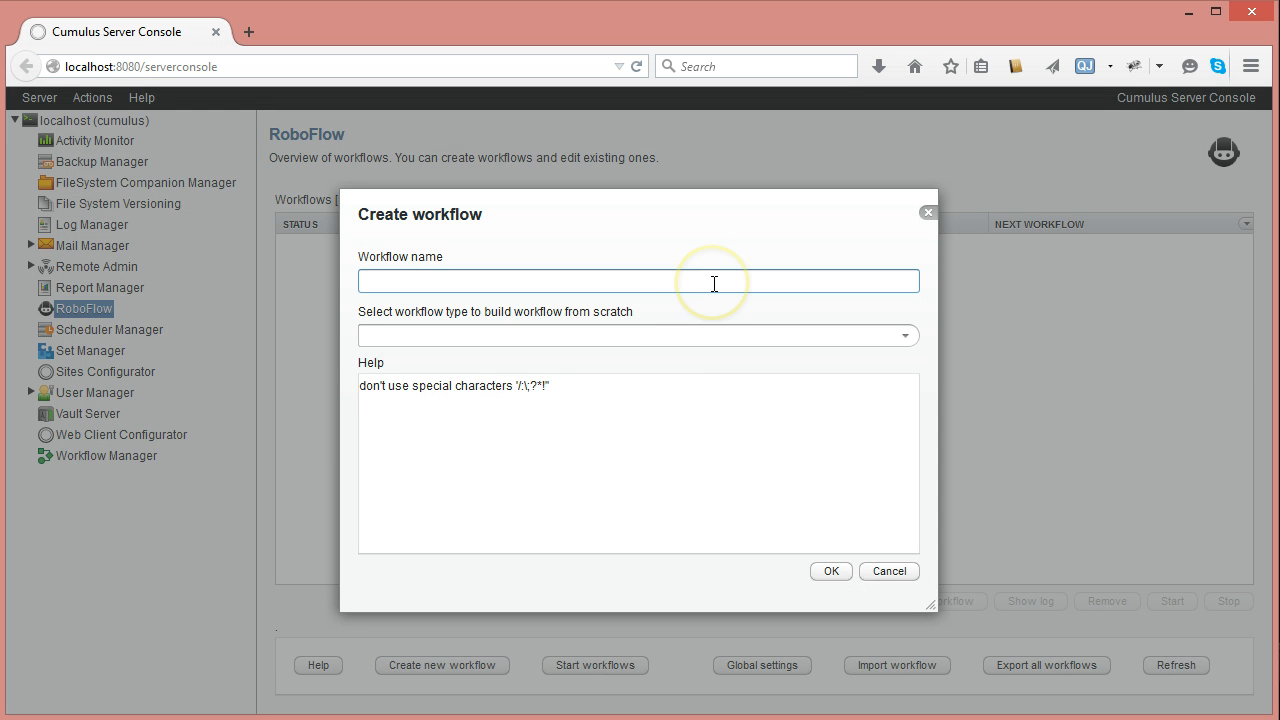
{"action": "type", "text": "hotfolder-rename-file"}
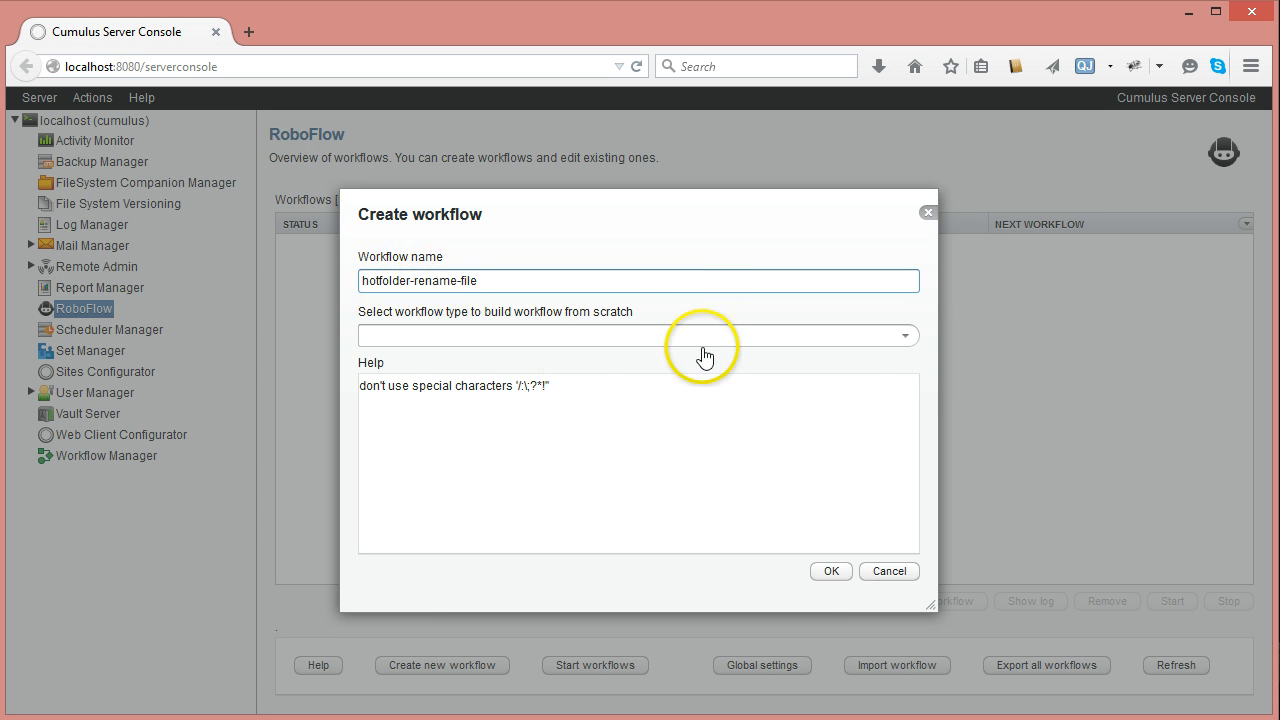
{"action": "left_click", "coordinate": [906, 337]}
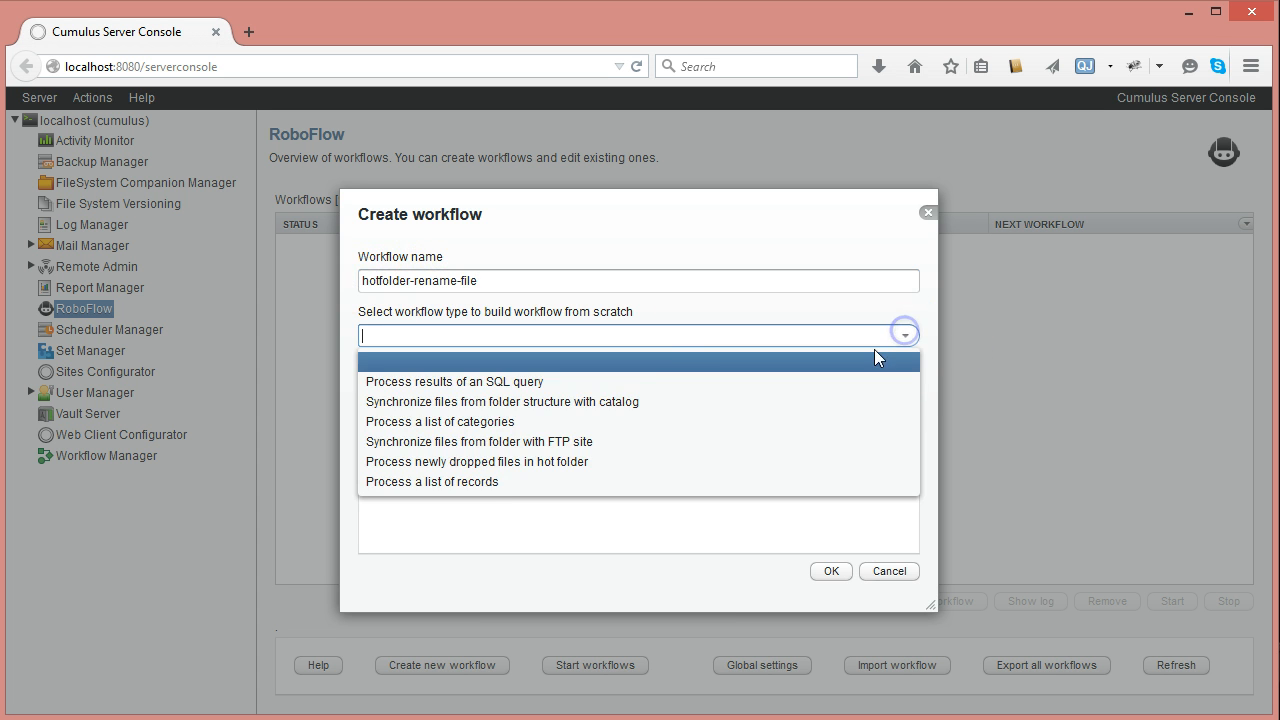
{"action": "left_click", "coordinate": [438, 464]}
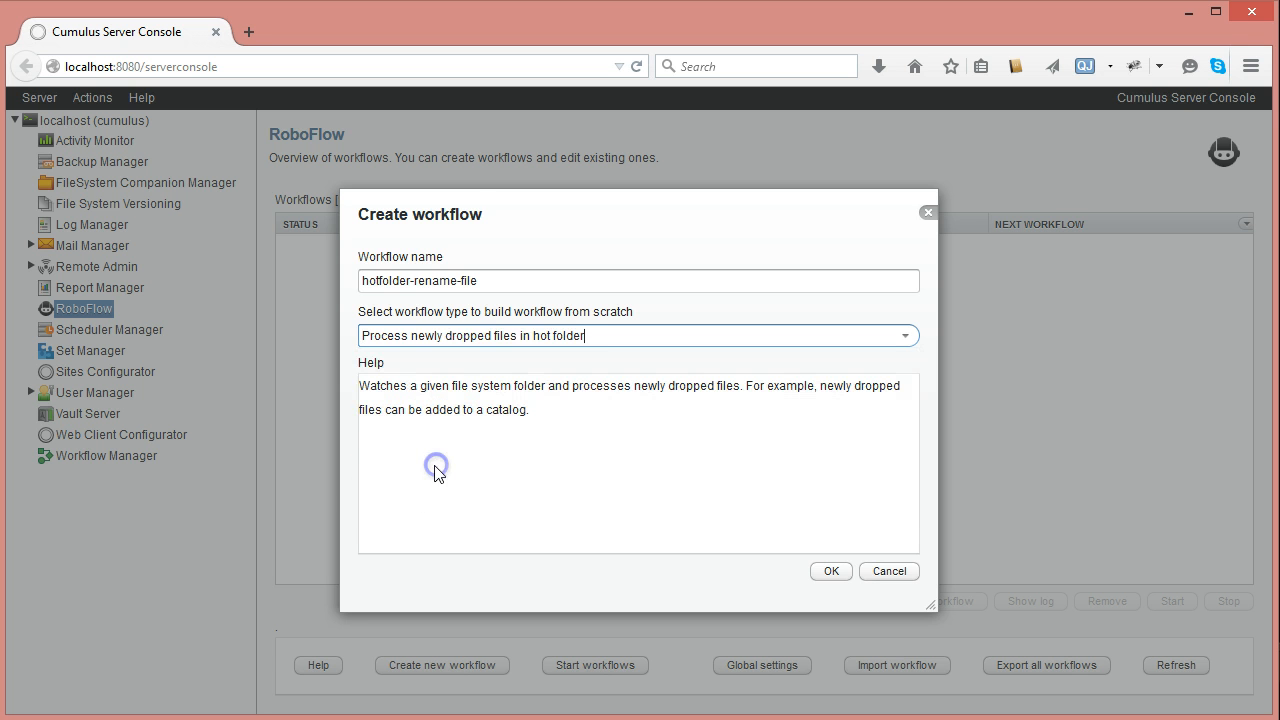
{"action": "left_click", "coordinate": [831, 571]}
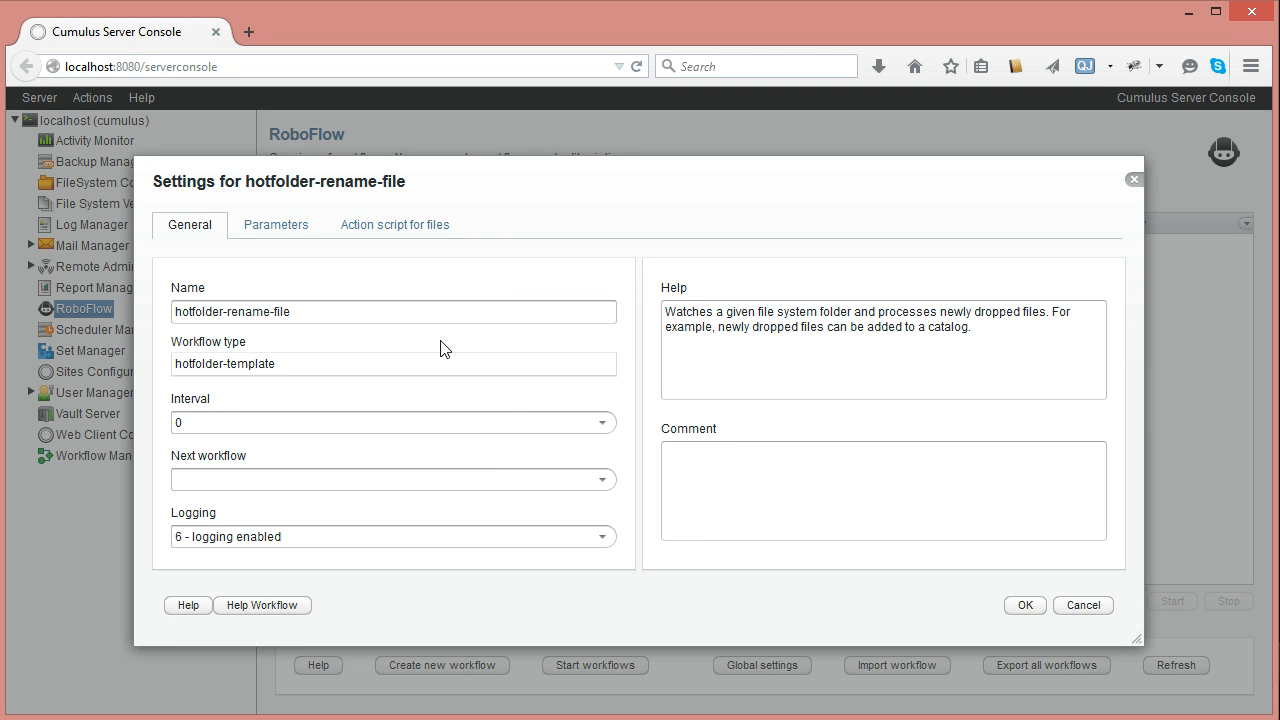
Set the workflow interval to "-2 run on demand" and open its Hot folder parameter for editing.
{"action": "left_click", "coordinate": [605, 423]}
{"action": "left_click", "coordinate": [312, 535]}
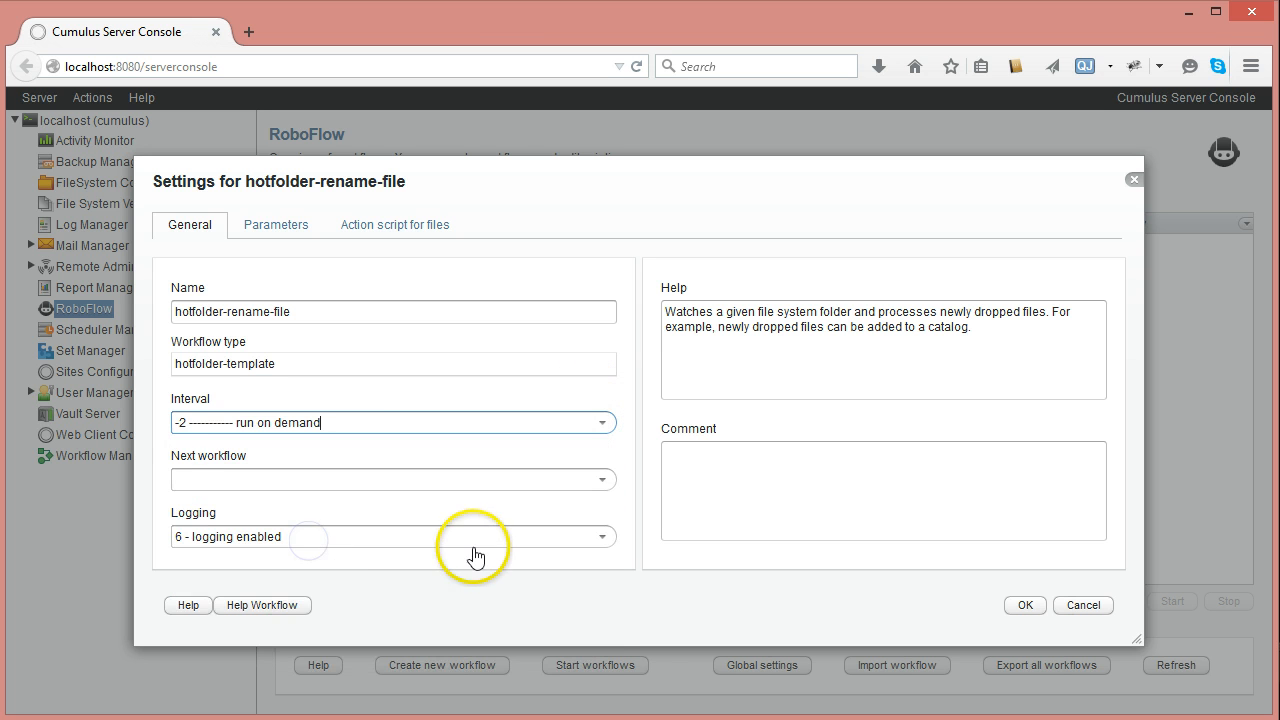
{"action": "left_click", "coordinate": [281, 233]}
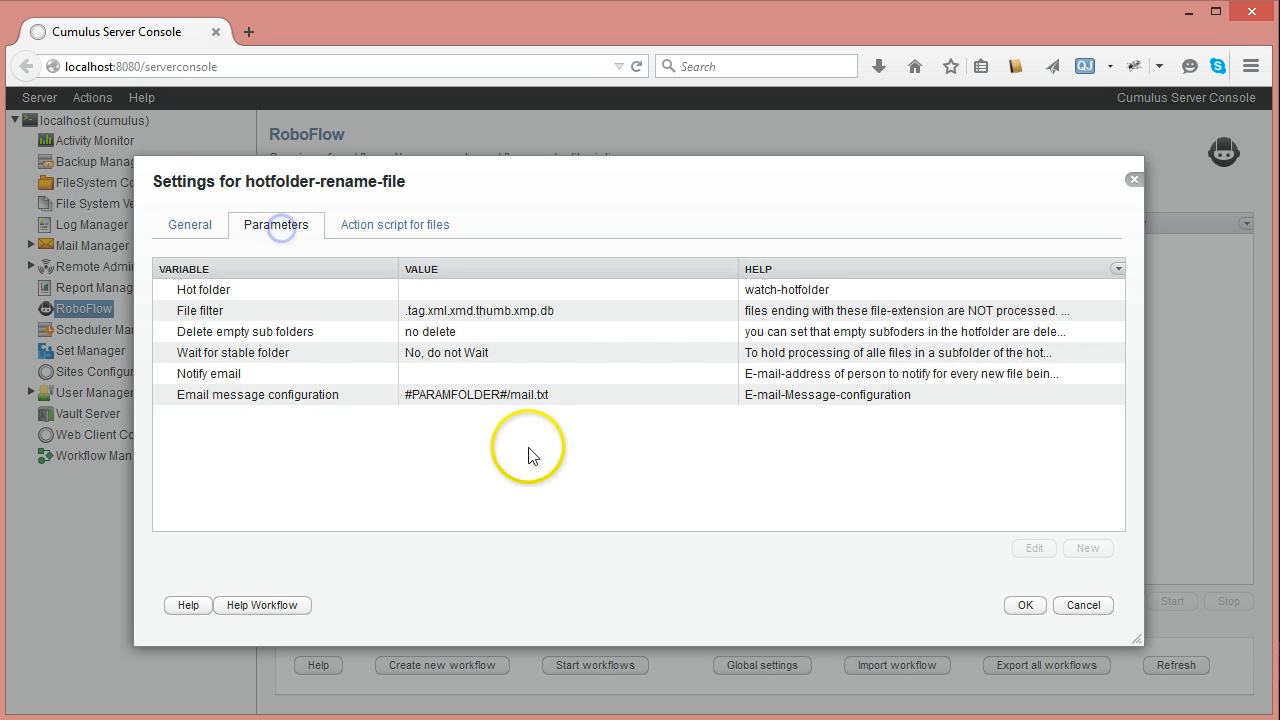
{"action": "left_click", "coordinate": [452, 296]}
{"action": "double_click", "coordinate": [453, 296]}
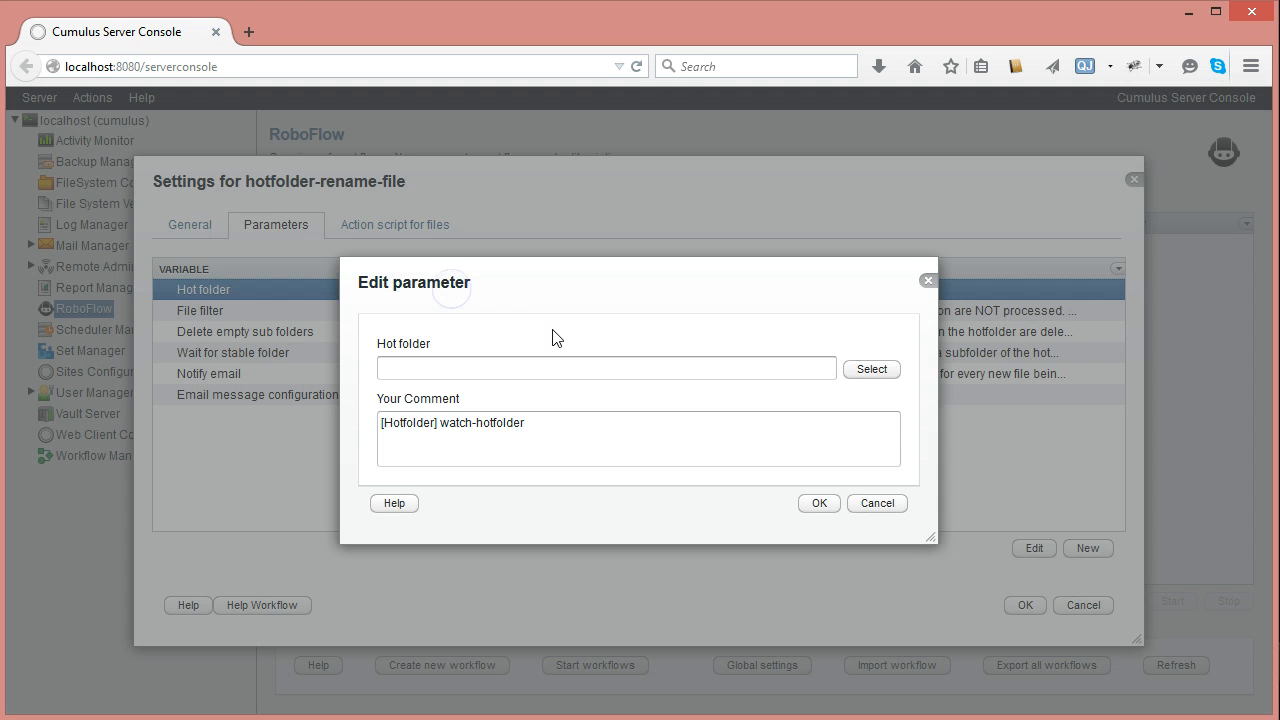
Choose the hotfolder folder inside data as the Hot folder value.
{"action": "left_click", "coordinate": [856, 376]}
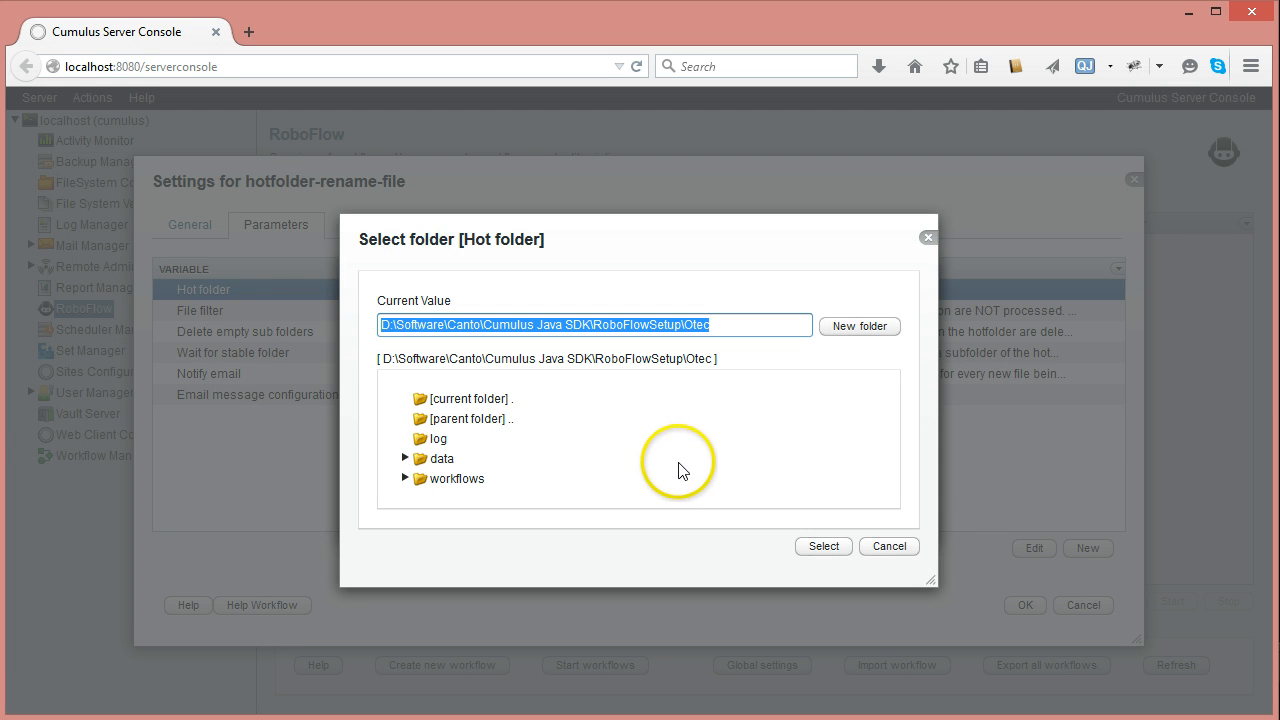
{"action": "left_click", "coordinate": [419, 462]}
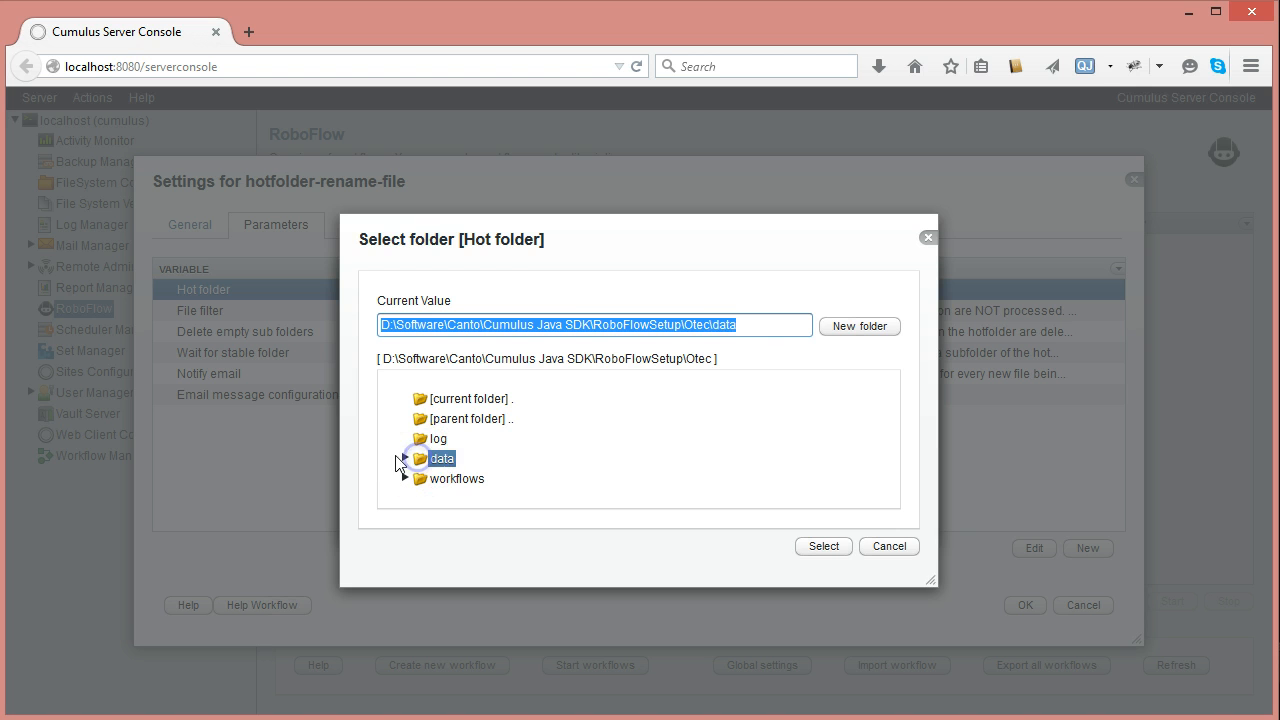
{"action": "left_click", "coordinate": [405, 458]}
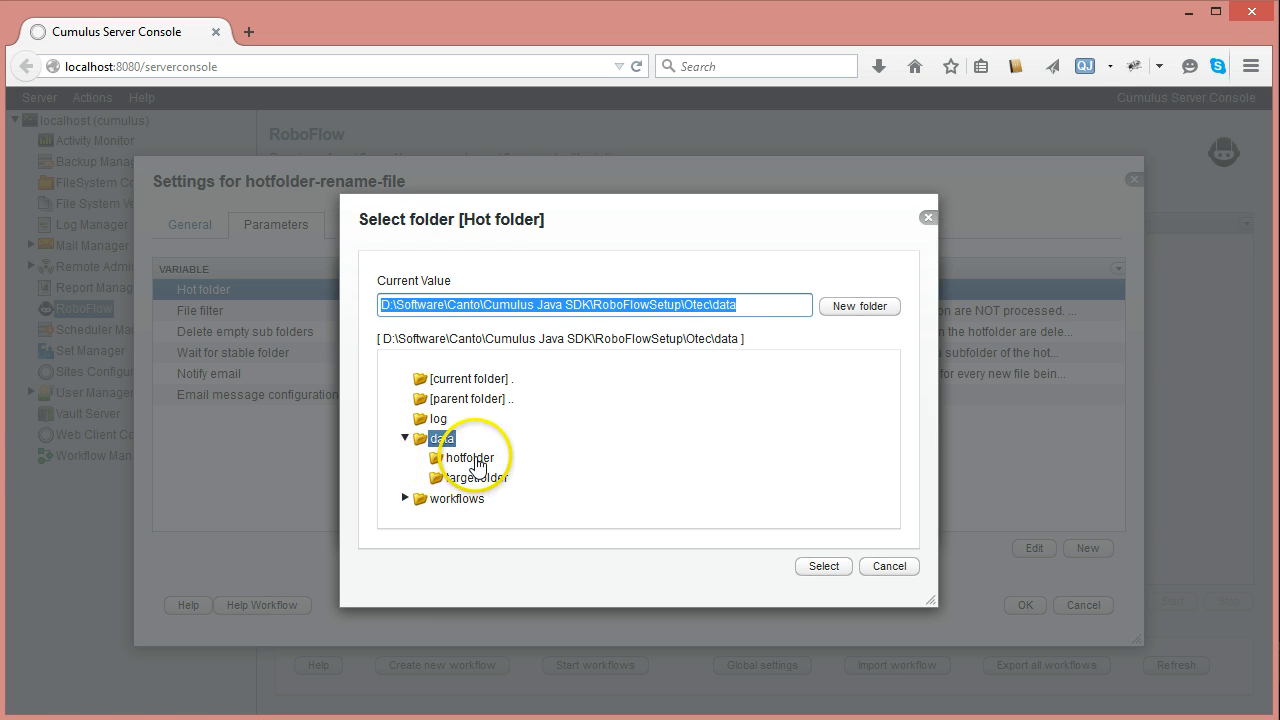
{"action": "left_click", "coordinate": [470, 456]}
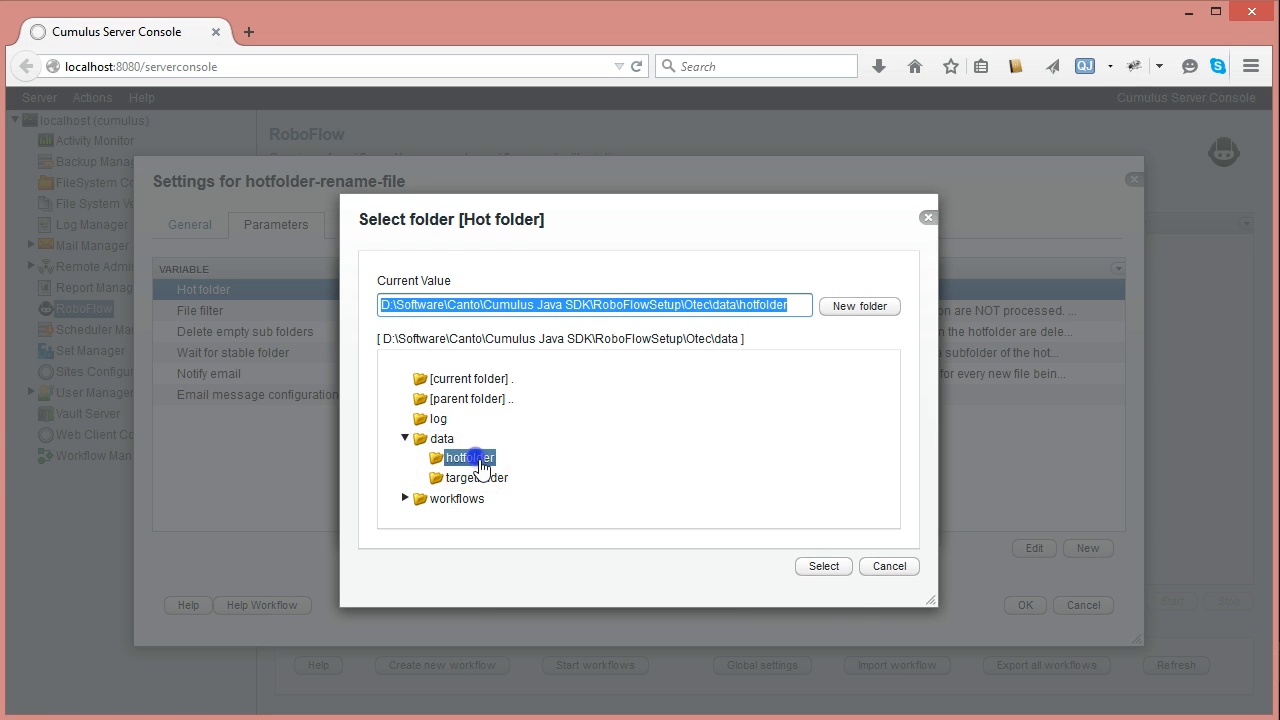
{"action": "left_click", "coordinate": [823, 567]}
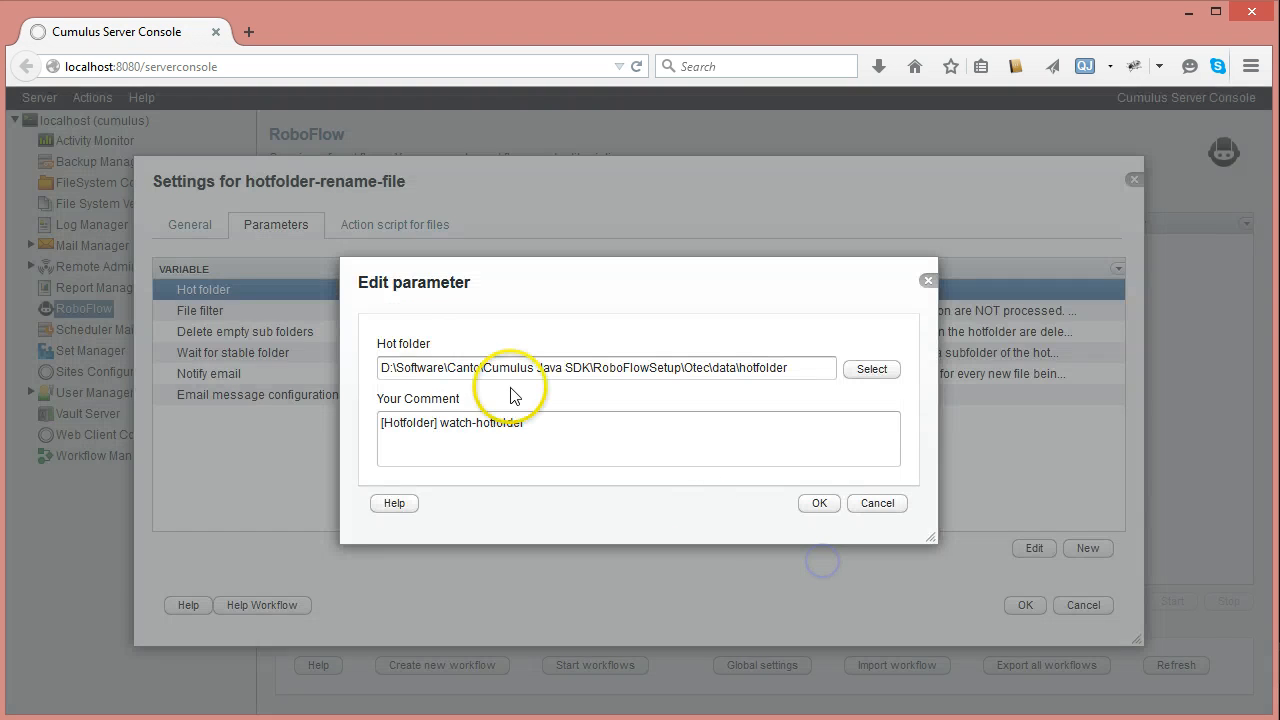
Replace the part of the Hot folder path before \data\hotfolder with the variable #APPLICATIONFOLDER#.
{"action": "left_click_drag", "start_coordinate": [382, 368], "coordinate": [710, 367]}
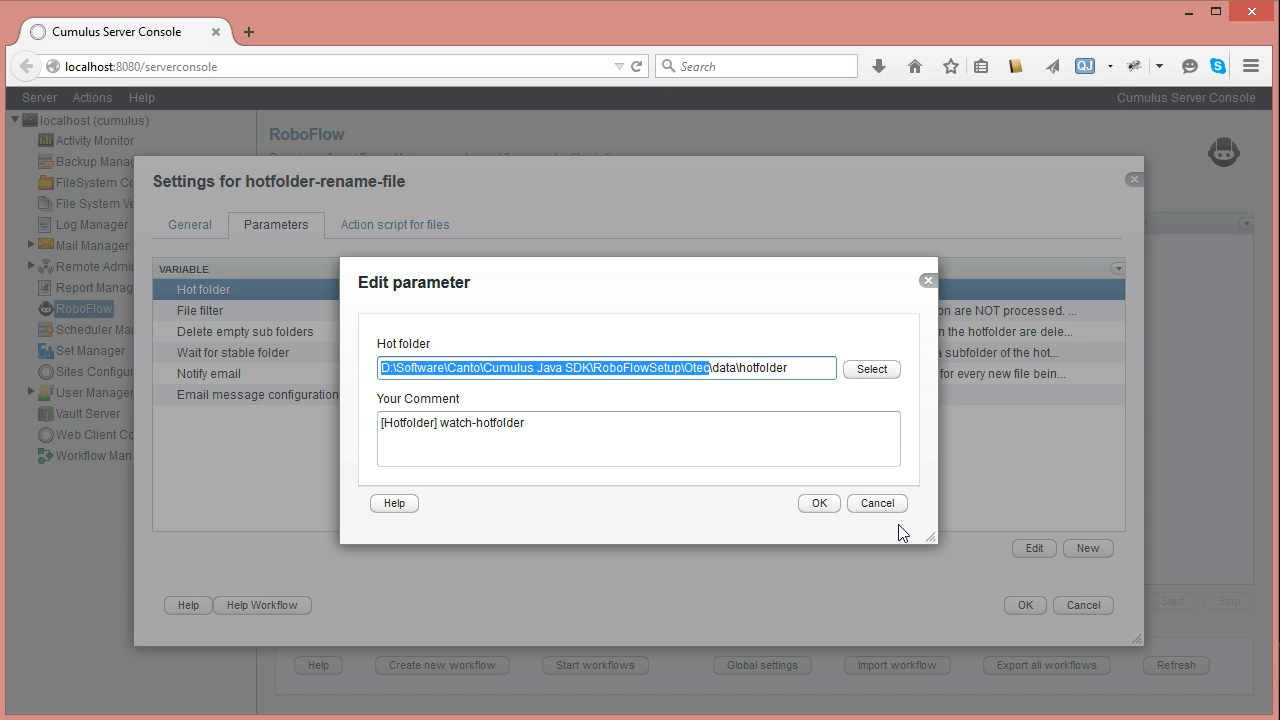
{"action": "type", "text": "##"}
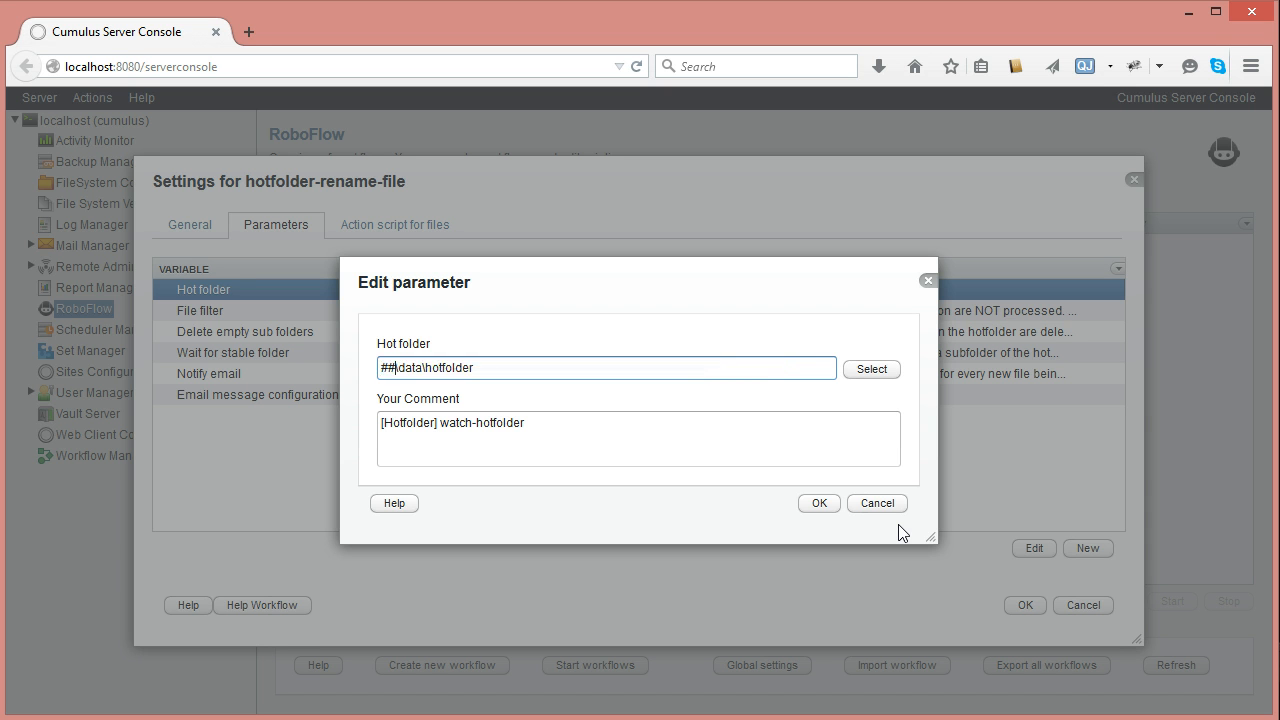
{"action": "type", "text": "APPLICA"}
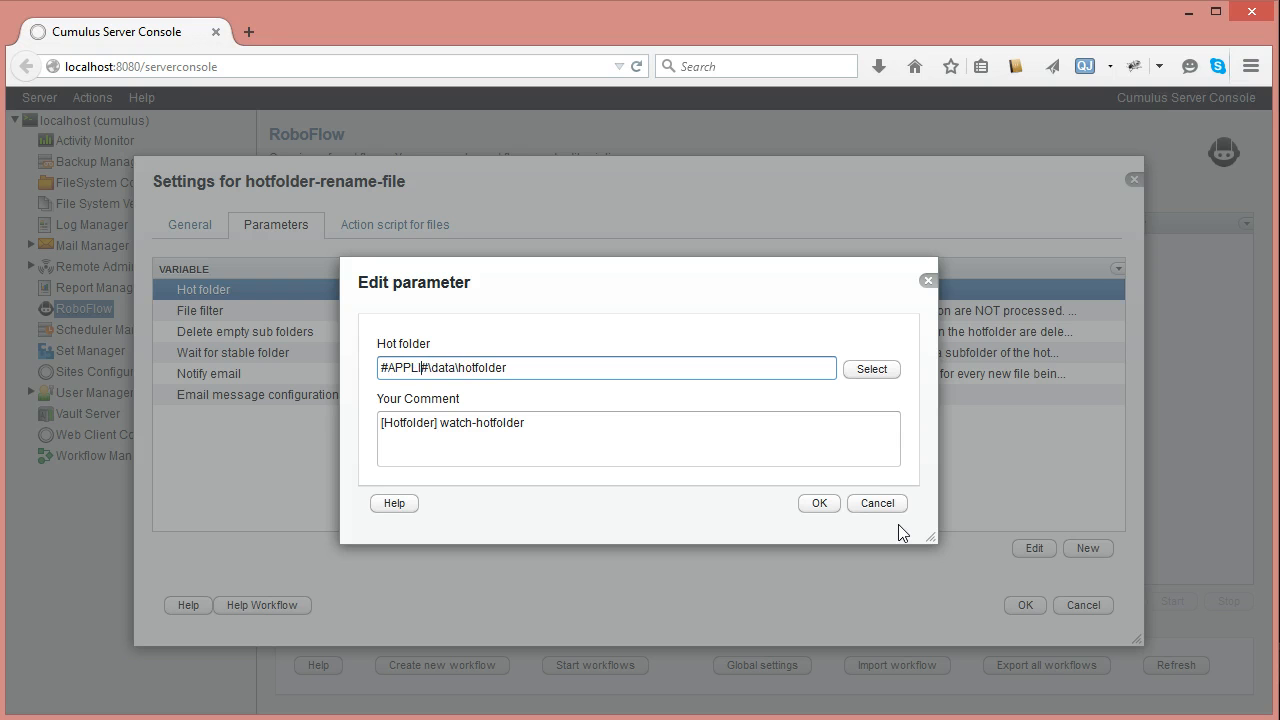
{"action": "type", "text": "TION"}
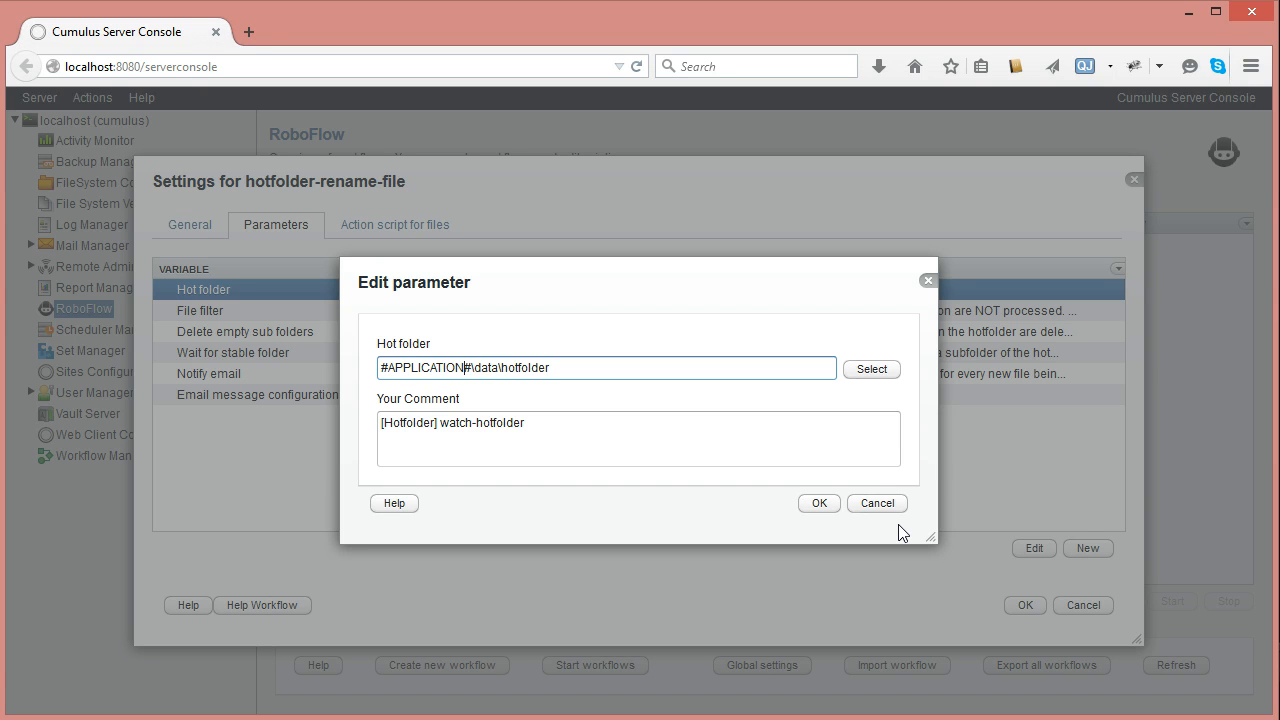
{"action": "type", "text": "FOLDER"}
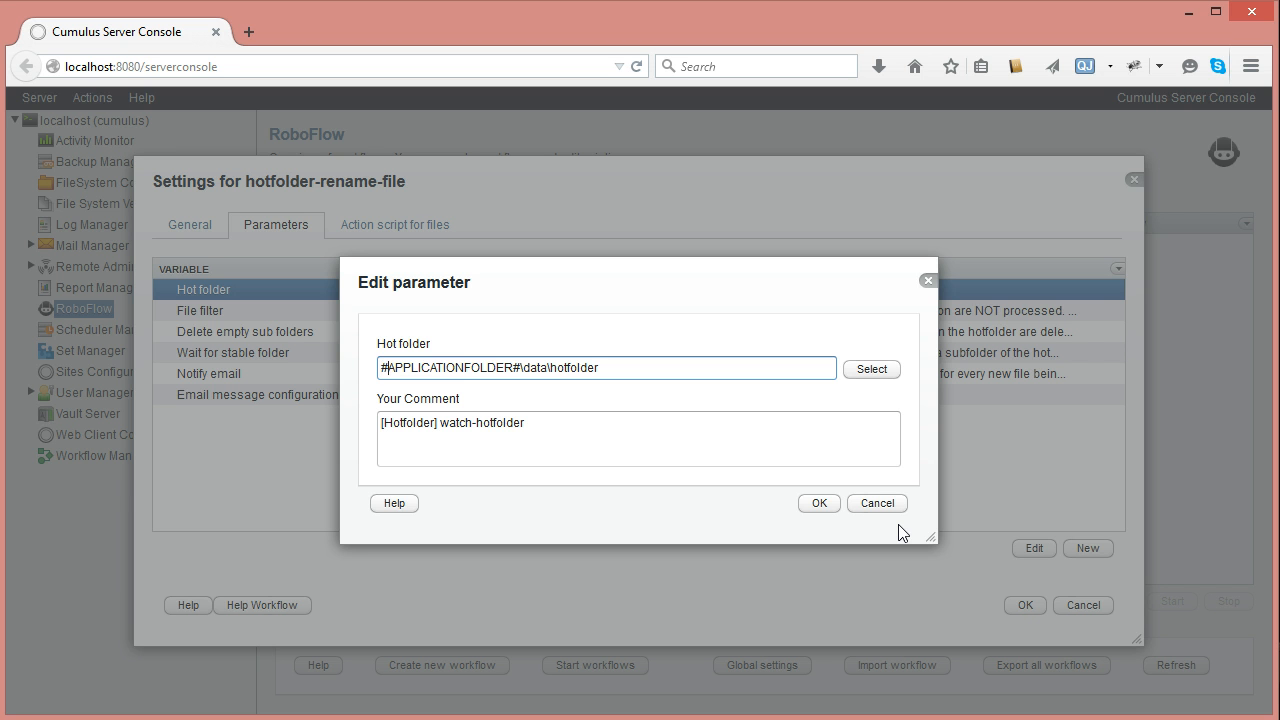
Change the variable in the Hot folder path to #PARAMFOLDER# and clear the whole value.
{"action": "key", "text": "shift+Right"}
{"action": "key", "text": "shift+Right"}
{"action": "key", "text": "shift+Right"}
{"action": "key", "text": "shift+Right"}
{"action": "key", "text": "shift+Right"}
{"action": "key", "text": "shift+Right"}
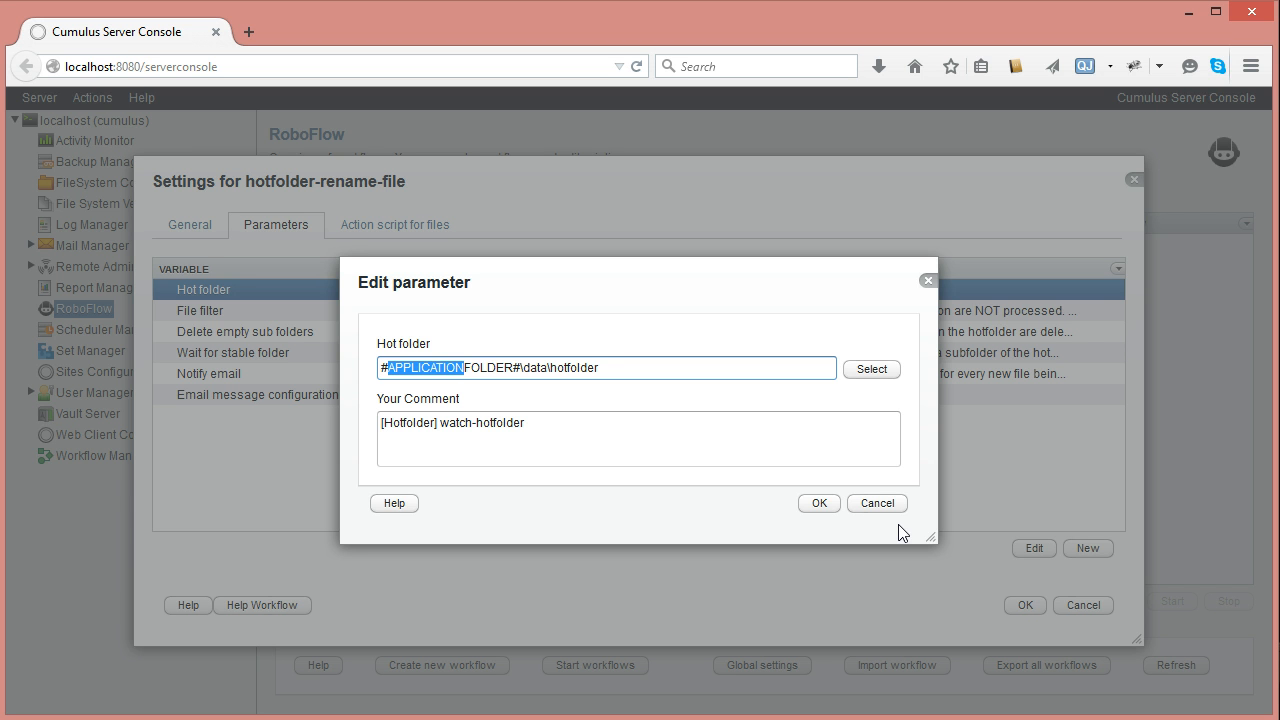
{"action": "type", "text": "PARAM"}
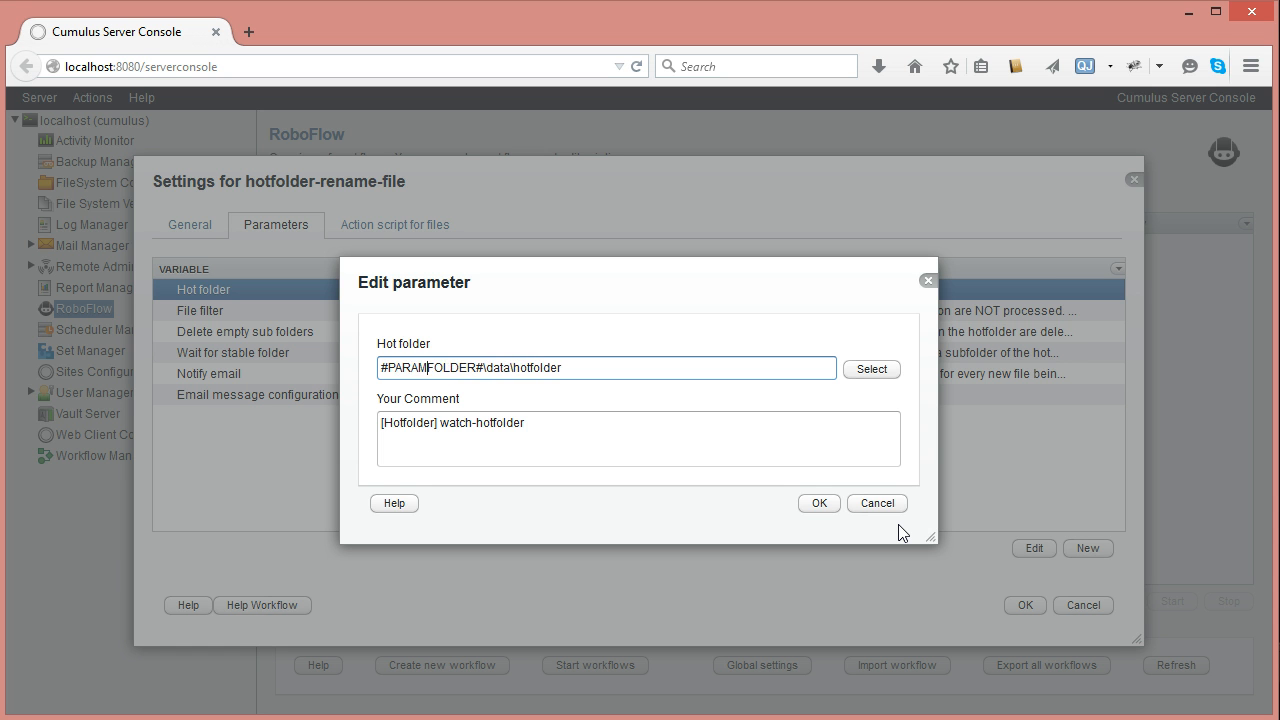
{"action": "key", "text": "ctrl+a"}
{"action": "key", "text": "BackSpace"}
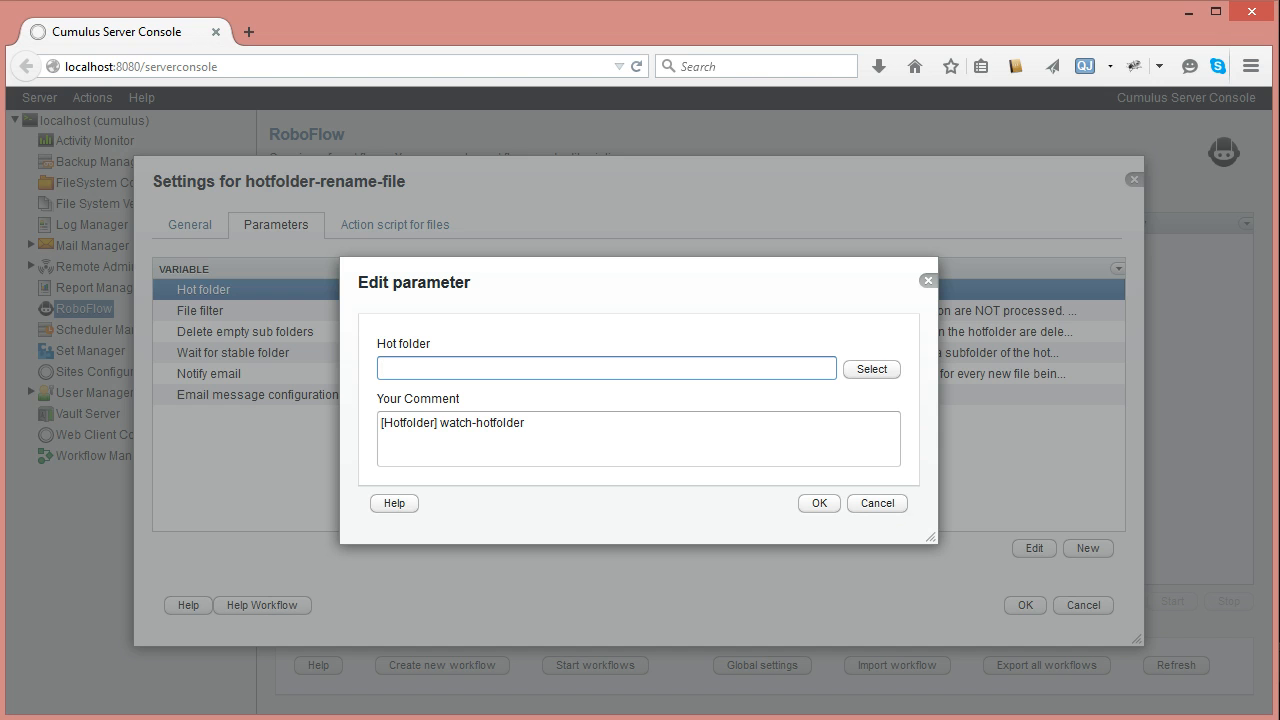
Create a folder named hotfolder inside workflows\hotfolder-rename-file and save it as the Hot folder parameter.
{"action": "left_click", "coordinate": [874, 370]}
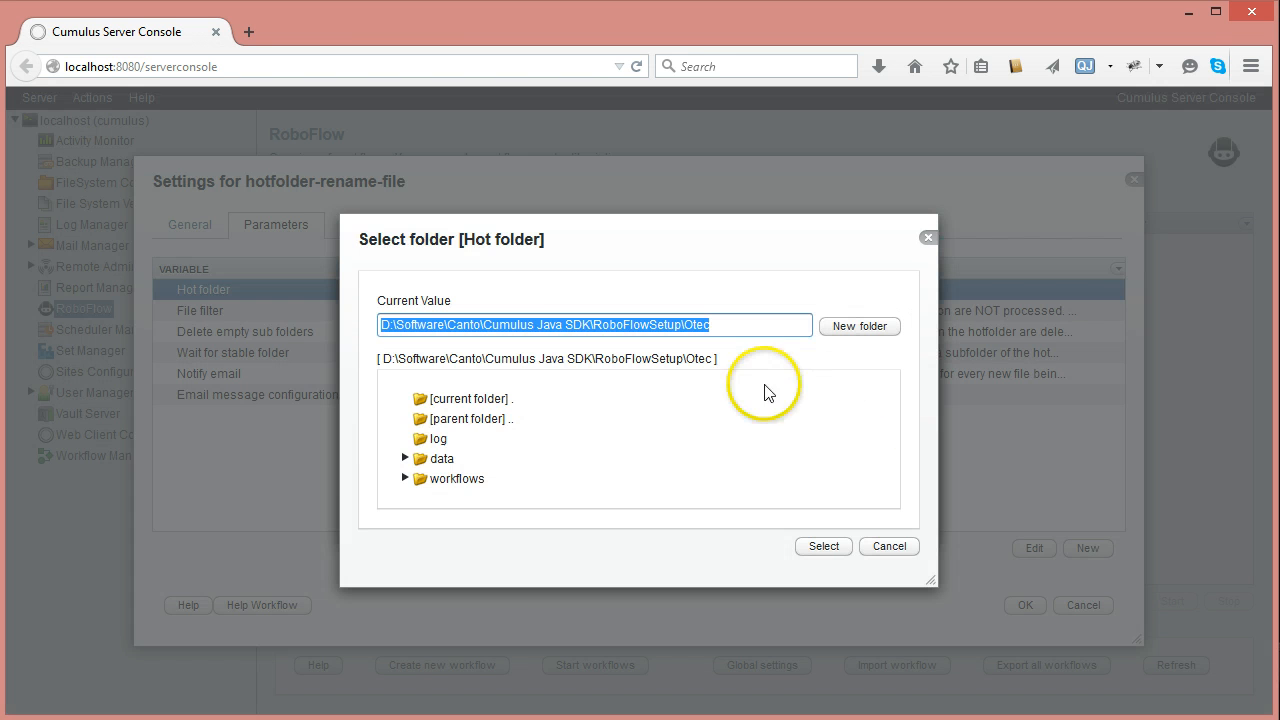
{"action": "left_click", "coordinate": [462, 480]}
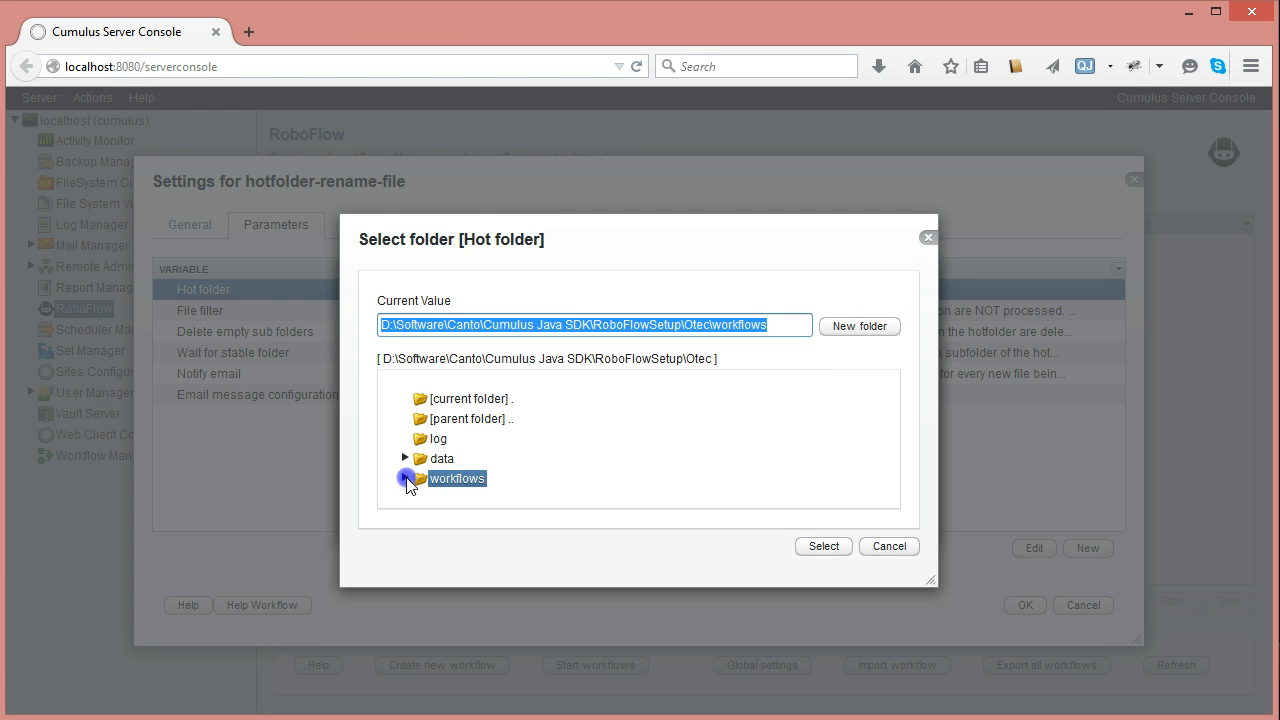
{"action": "left_click", "coordinate": [405, 479]}
{"action": "left_click", "coordinate": [500, 489]}
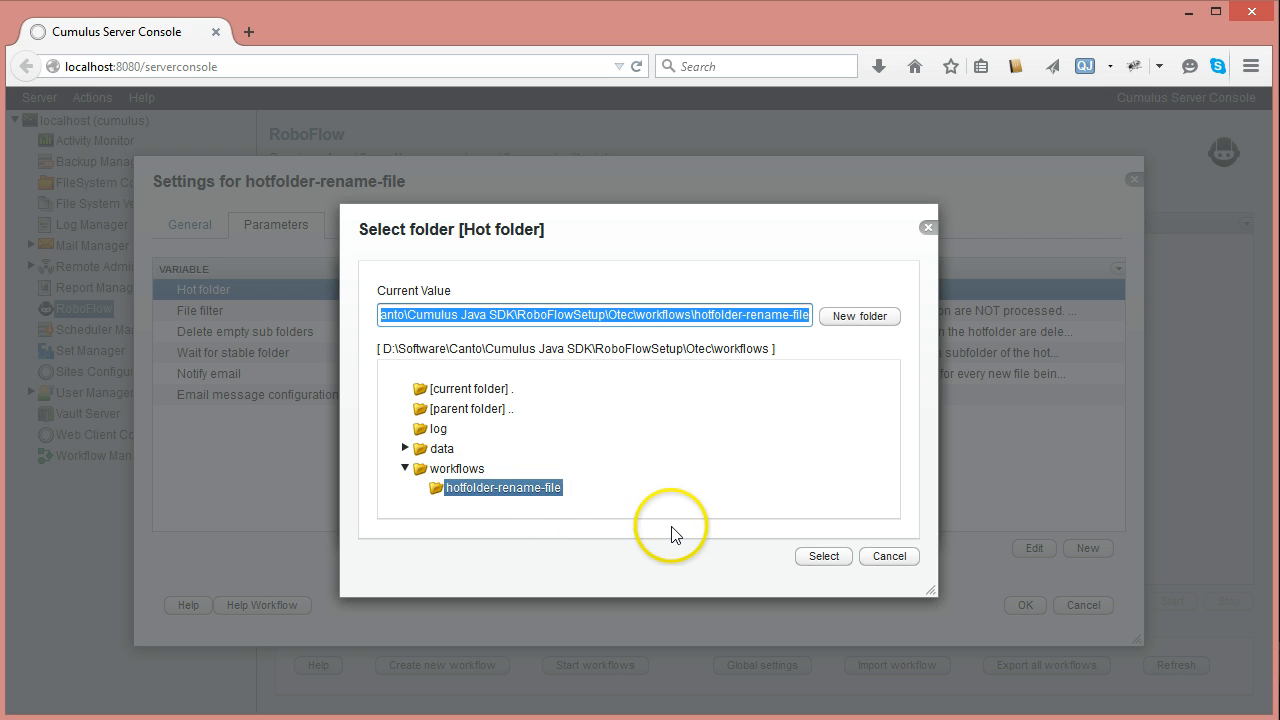
{"action": "left_click", "coordinate": [852, 318]}
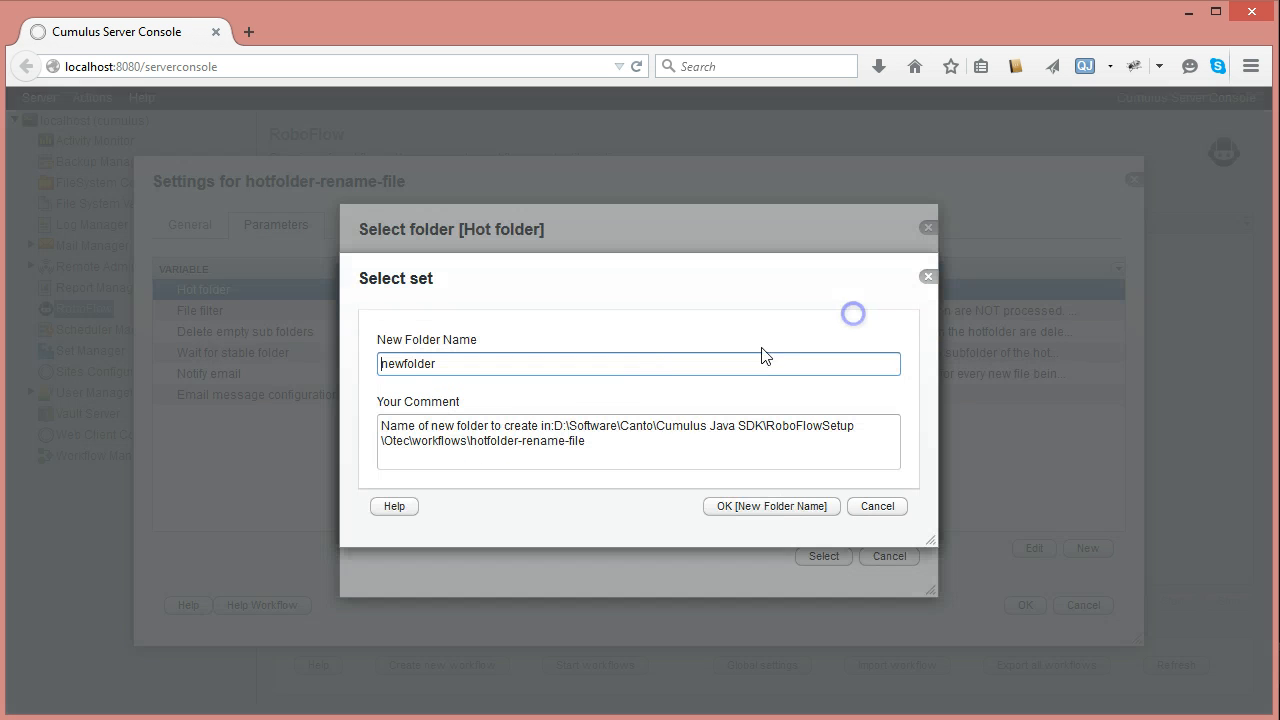
{"action": "double_click", "coordinate": [457, 366]}
{"action": "type", "text": "hot"}
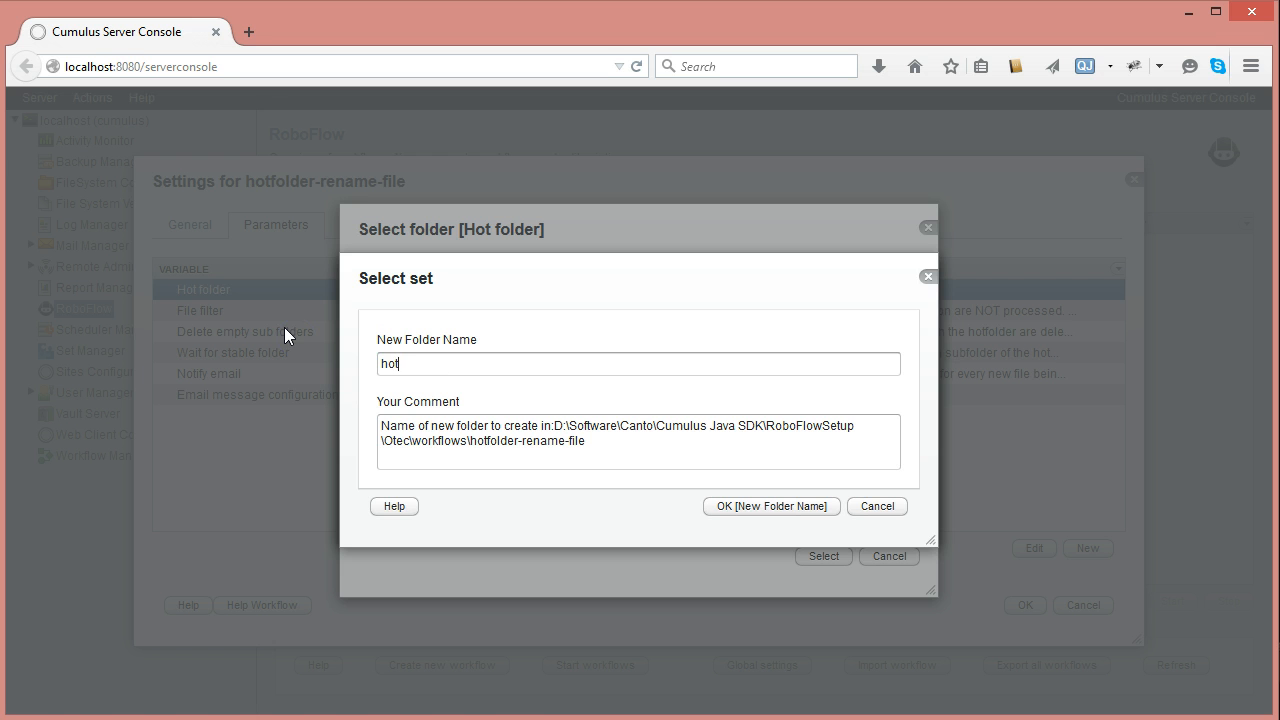
{"action": "type", "text": "folder"}
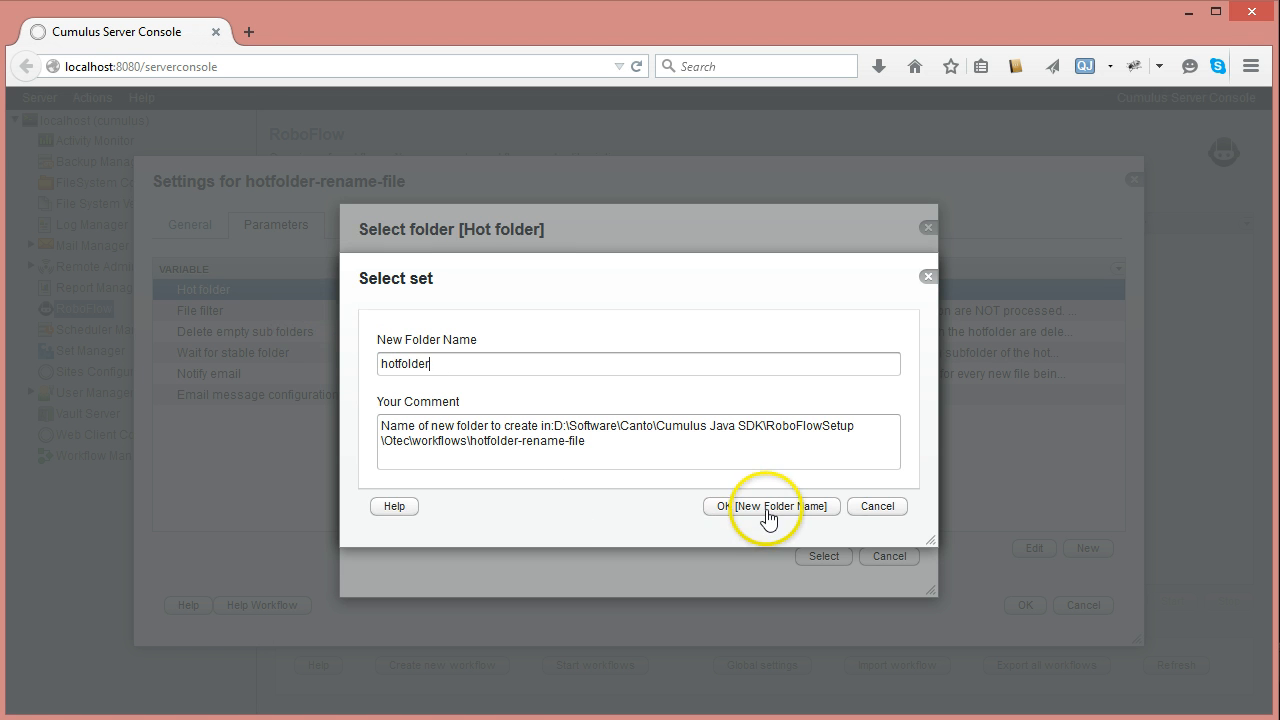
{"action": "left_click", "coordinate": [767, 508]}
{"action": "left_click", "coordinate": [822, 518]}
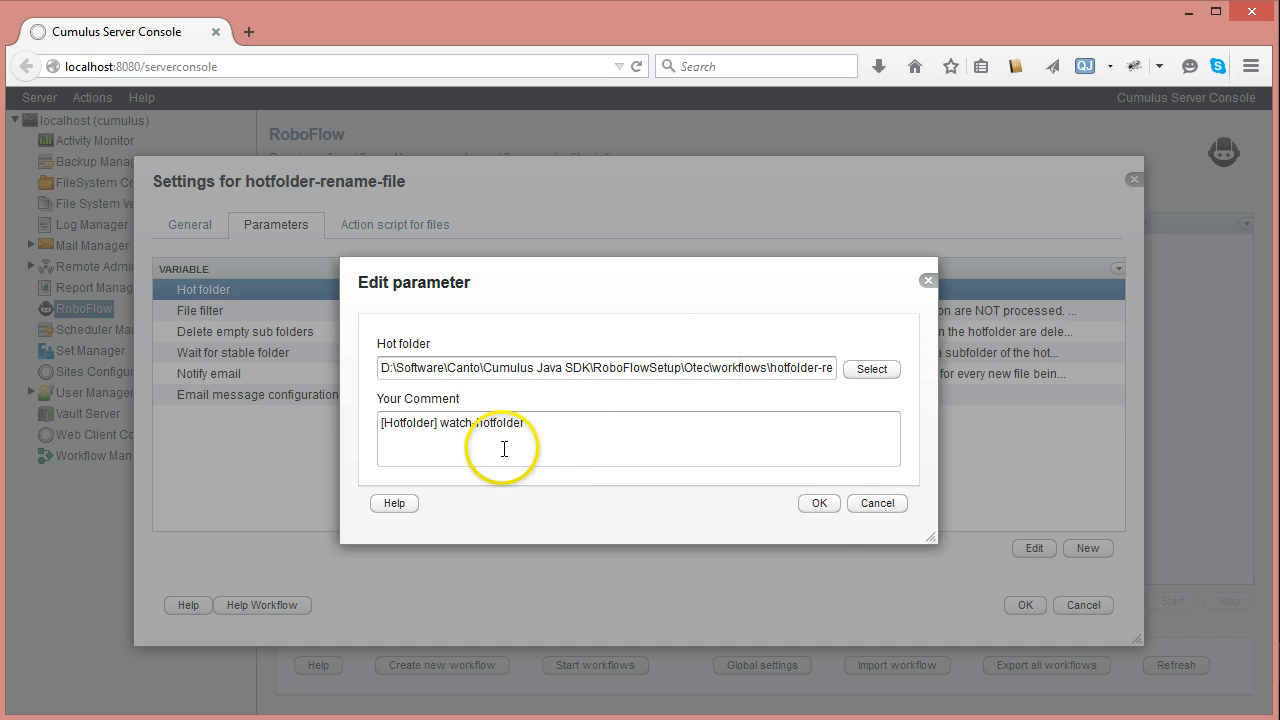
{"action": "left_click", "coordinate": [826, 509]}
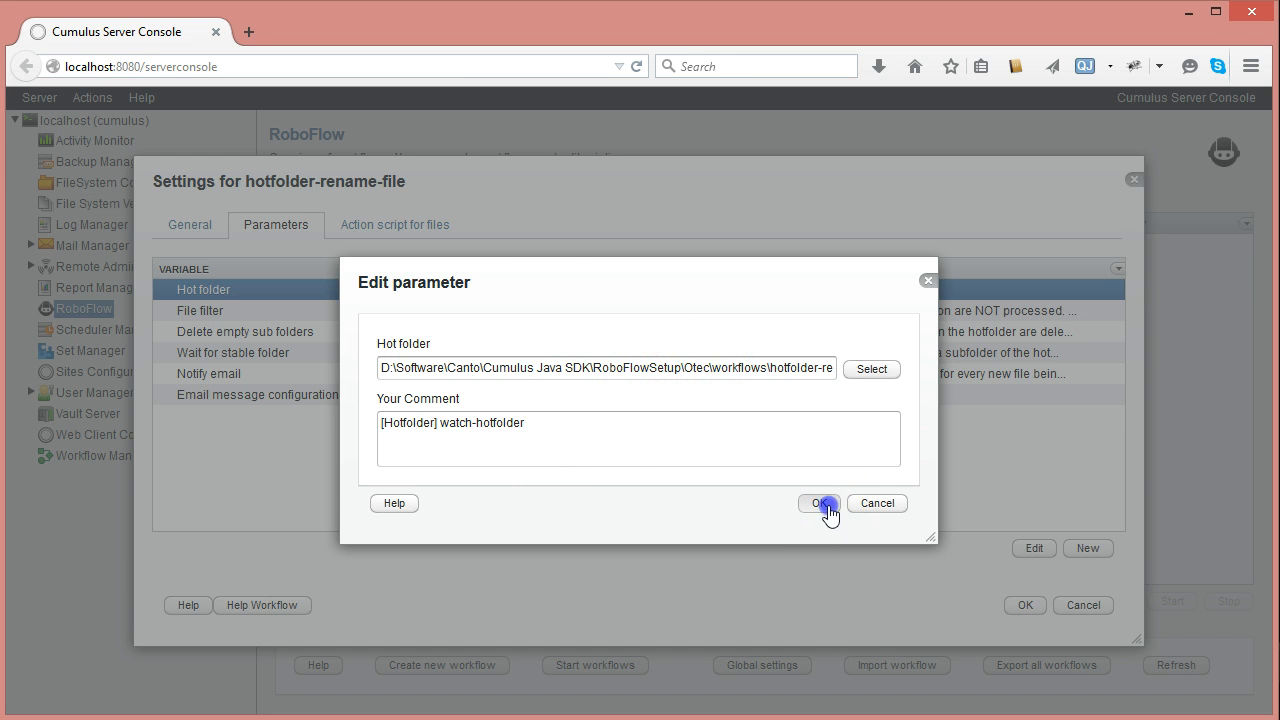
Reopen the Hot folder parameter and remove the leading path so that only hotfolder is left.
{"action": "double_click", "coordinate": [550, 303]}
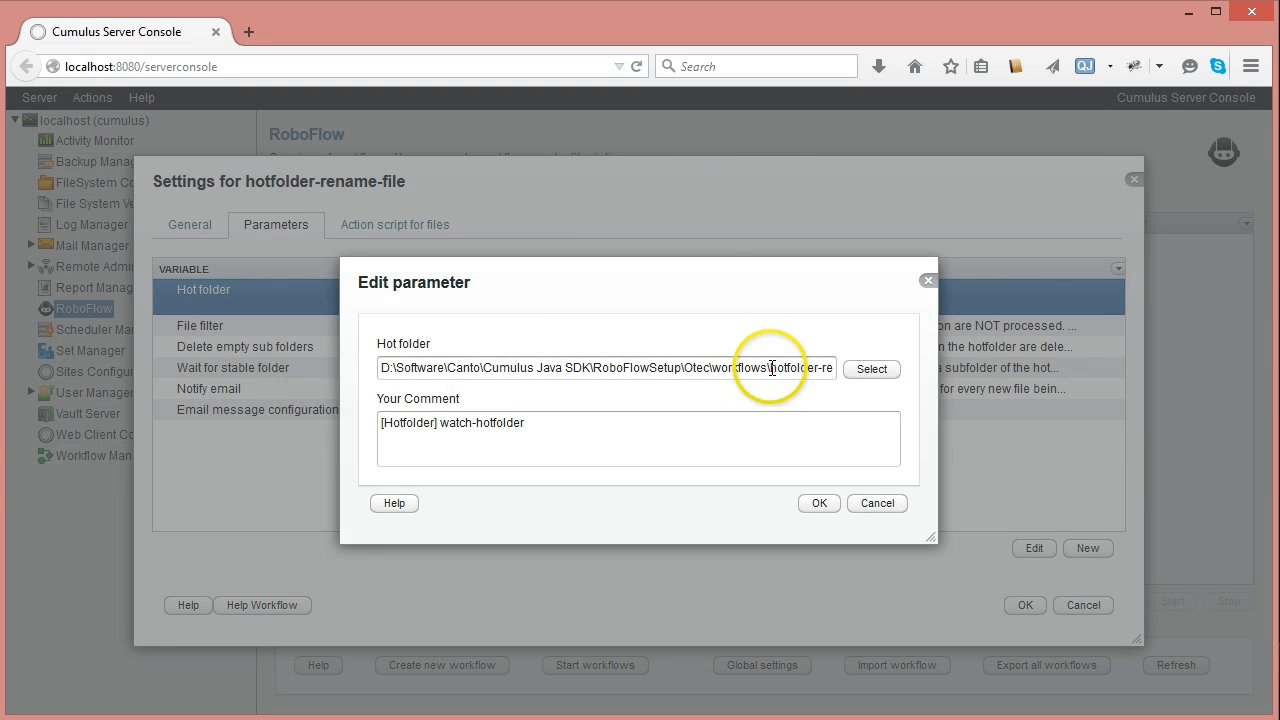
{"action": "left_click_drag", "start_coordinate": [770, 368], "coordinate": [245, 344]}
{"action": "key", "text": "BackSpace"}
{"action": "key", "text": "Delete"}
{"action": "key", "text": "Delete"}
{"action": "key", "text": "Delete"}
{"action": "key", "text": "Delete"}
{"action": "key", "text": "Delete"}
{"action": "key", "text": "Delete"}
{"action": "key", "text": "Delete"}
{"action": "key", "text": "Delete"}
{"action": "key", "text": "Delete"}
{"action": "key", "text": "Delete"}
{"action": "key", "text": "Delete"}
{"action": "key", "text": "Delete"}
{"action": "key", "text": "Delete"}
{"action": "key", "text": "Delete"}
{"action": "key", "text": "Delete"}
{"action": "key", "text": "Delete"}
{"action": "key", "text": "Delete"}
{"action": "key", "text": "Delete"}
{"action": "key", "text": "Delete"}
{"action": "key", "text": "Delete"}
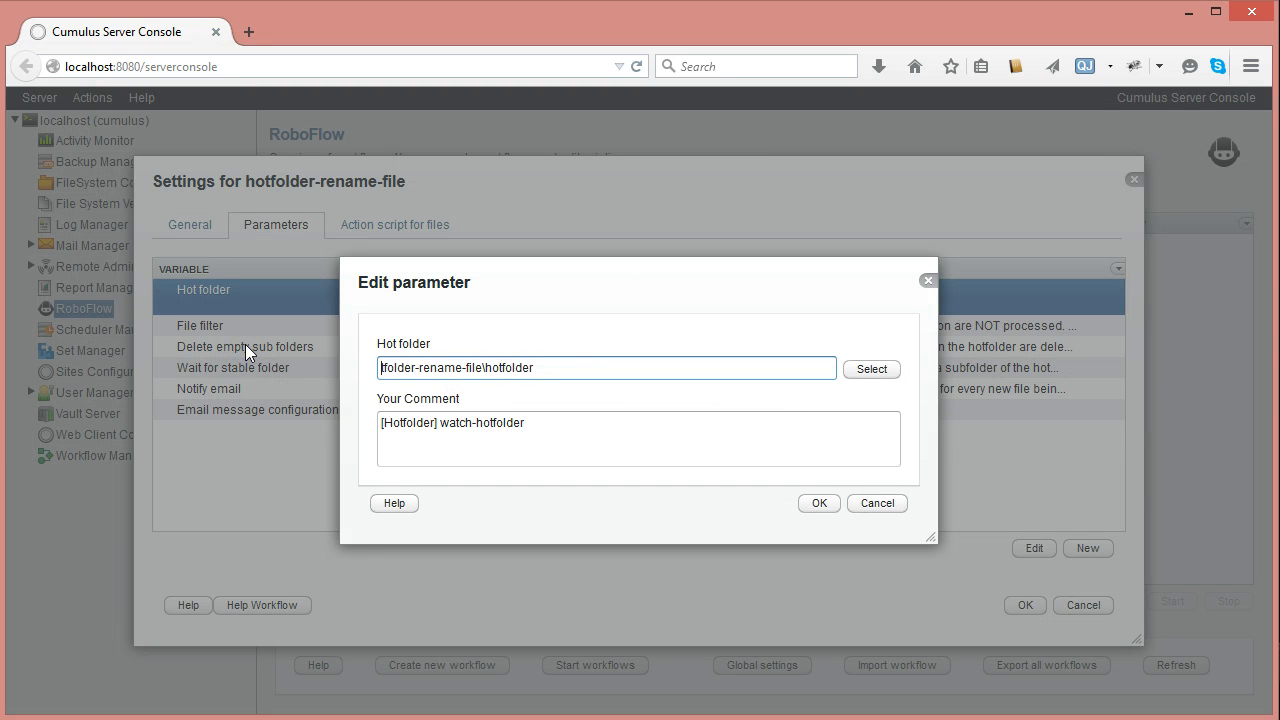
{"action": "key", "text": "Delete"}
{"action": "key", "text": "Delete"}
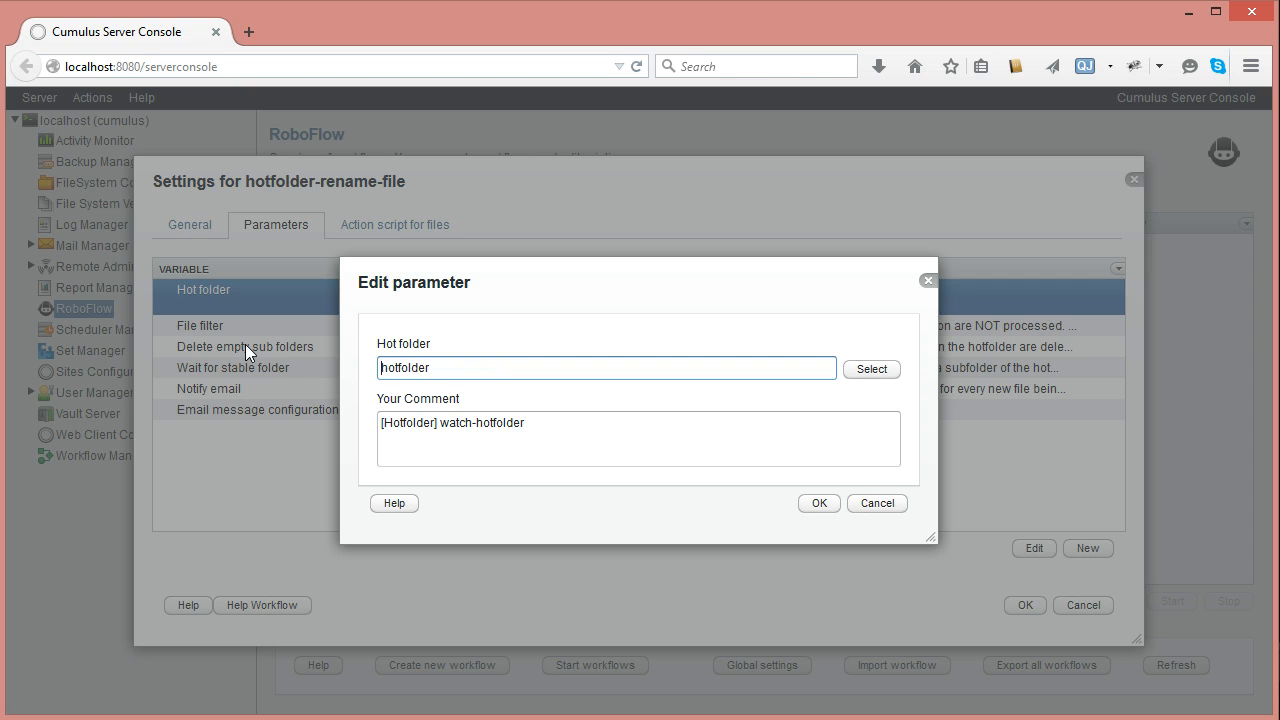
Prefix the Hot folder value with the variable #PARAMFOLDER#, giving #PARAMFOLDER#hotfolder.
{"action": "type", "text": "##HO"}
{"action": "key", "text": "BackSpace"}
{"action": "key", "text": "BackSpace"}
{"action": "type", "text": "PARAMFOLDER#"}
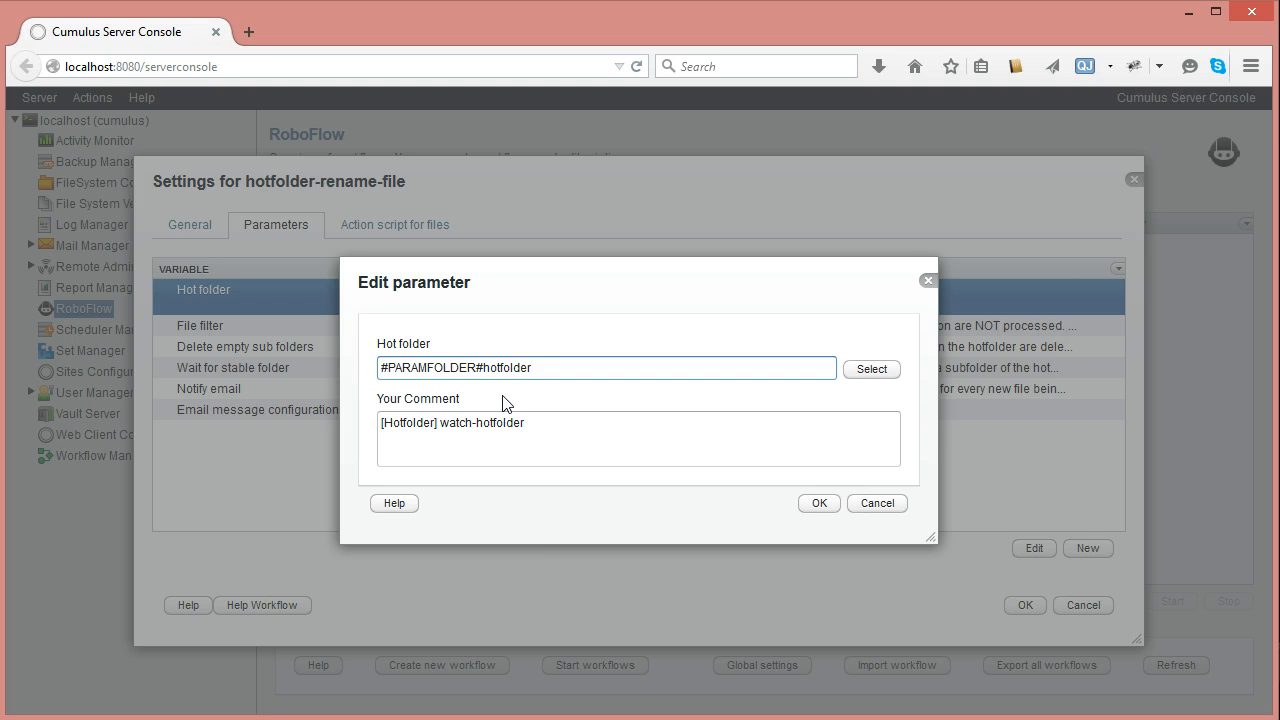
{"action": "left_click", "coordinate": [858, 370]}
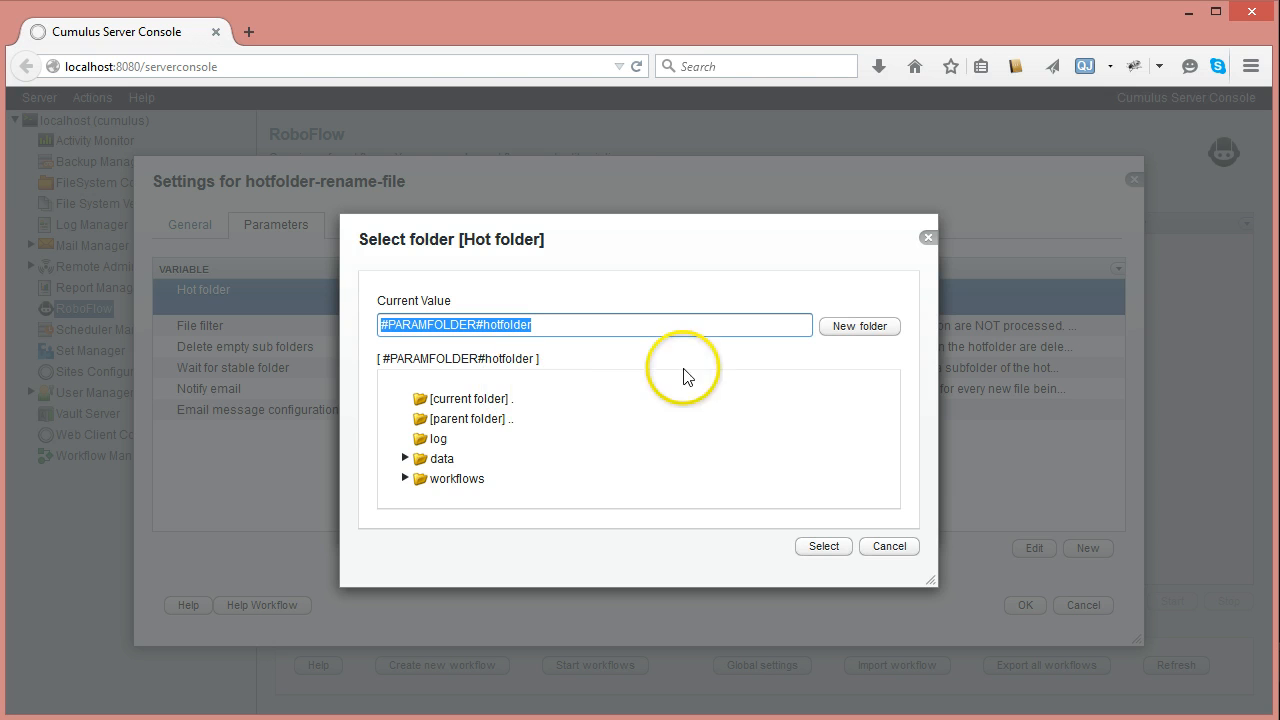
{"action": "left_click", "coordinate": [482, 327]}
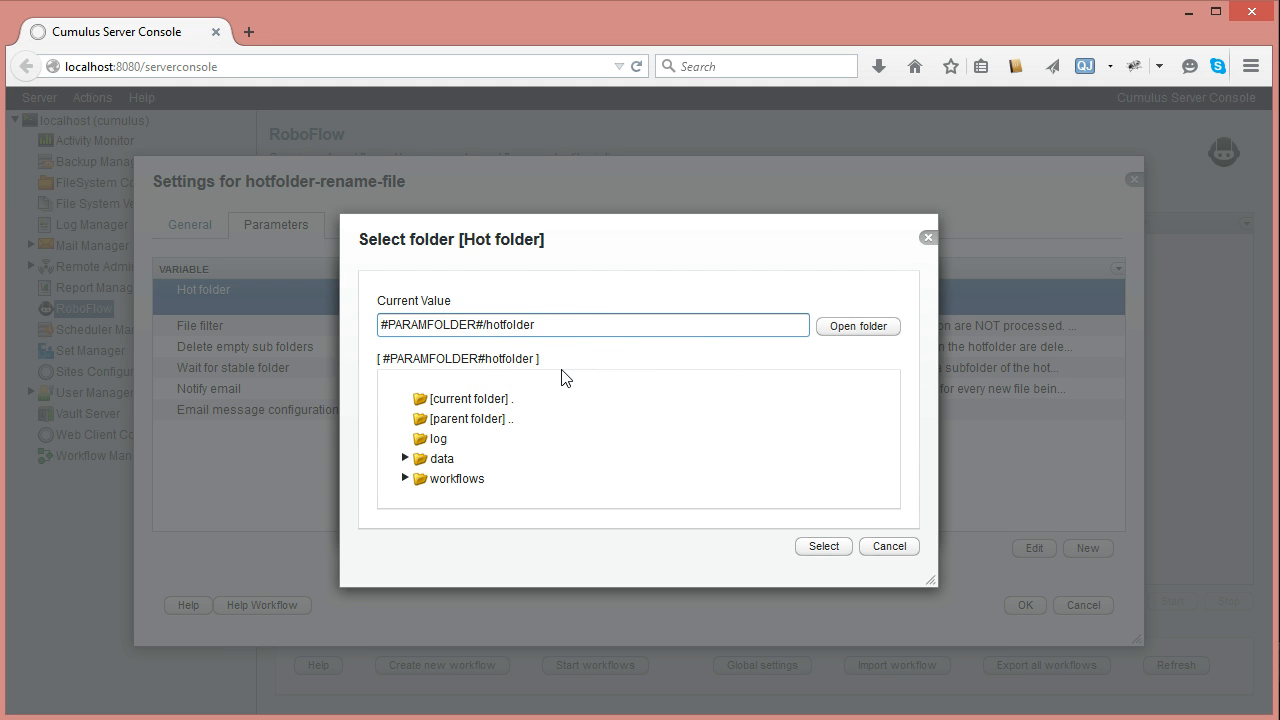
{"action": "key", "text": "ctrl+a"}
{"action": "key", "text": "BackSpace"}
{"action": "left_click", "coordinate": [889, 546]}
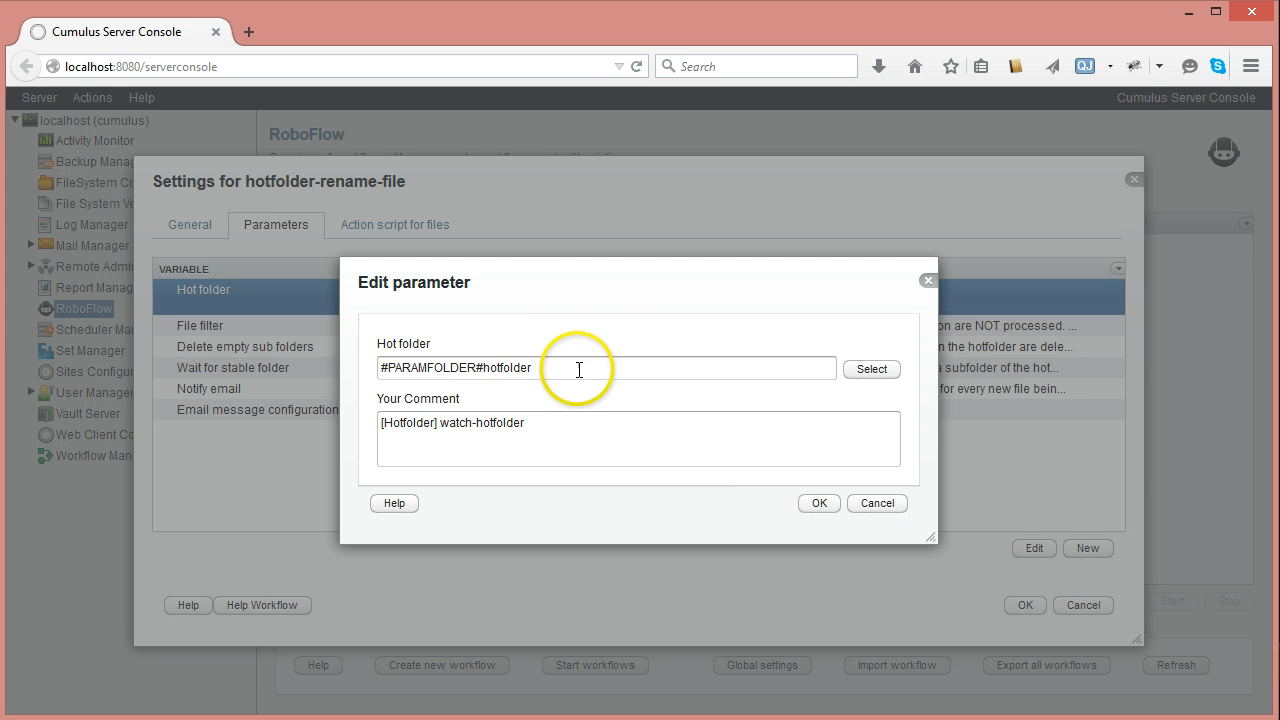
Insert a slash after the variable so the Hot folder parameter reads #PARAMFOLDER#/hotfolder, and save it.
{"action": "left_click", "coordinate": [482, 369]}
{"action": "type", "text": "/"}
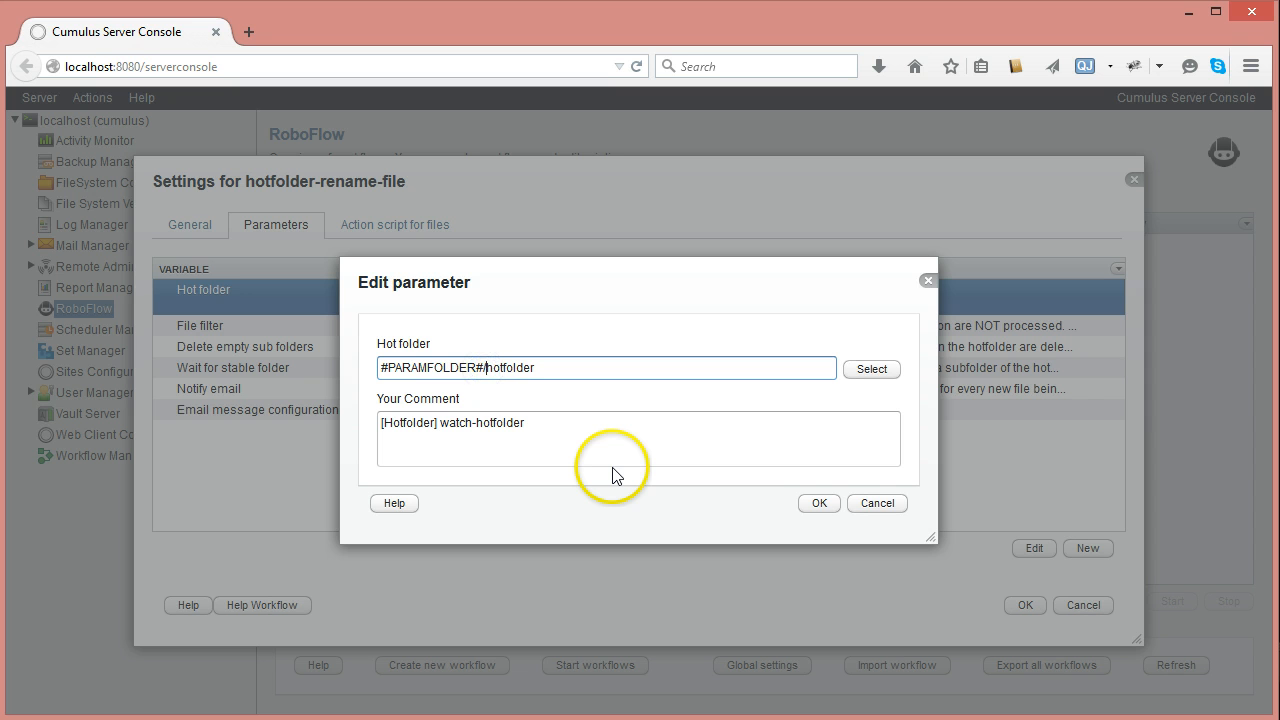
{"action": "left_click", "coordinate": [822, 504]}
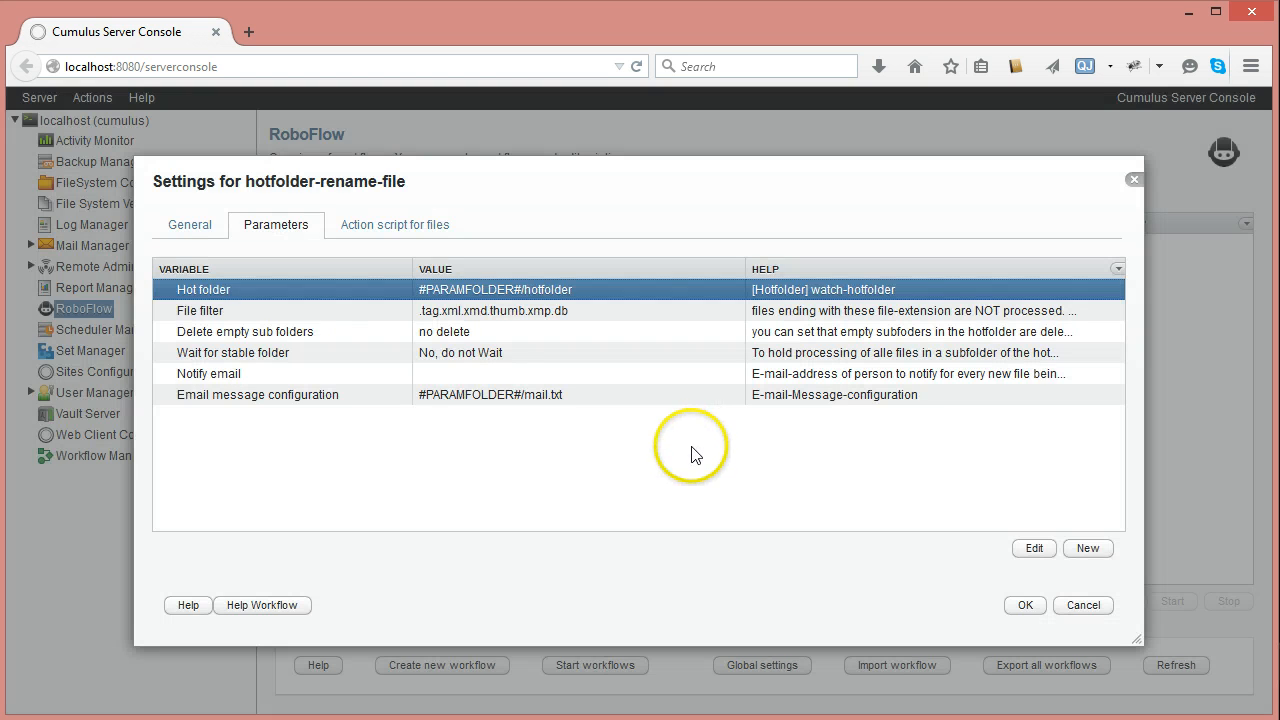
Add a store-path-as-folder action from the file-folder category to the action script for files.
{"action": "left_click", "coordinate": [379, 226]}
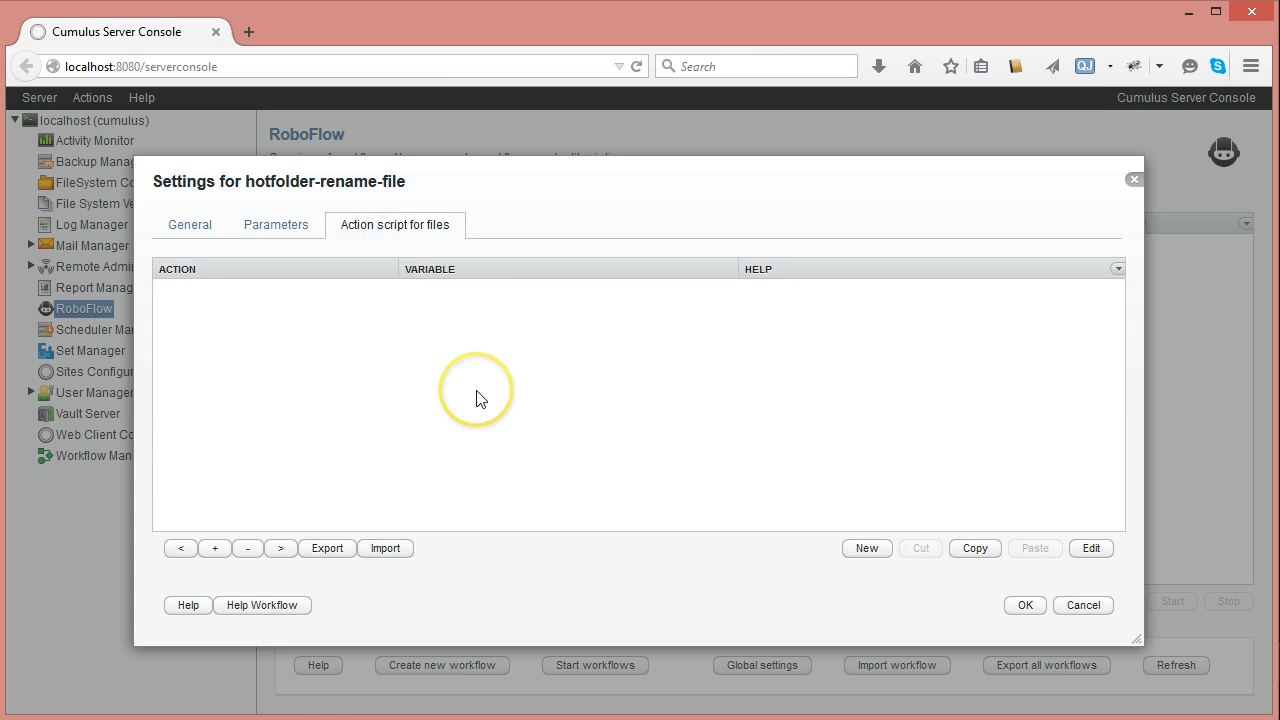
{"action": "left_click", "coordinate": [867, 549]}
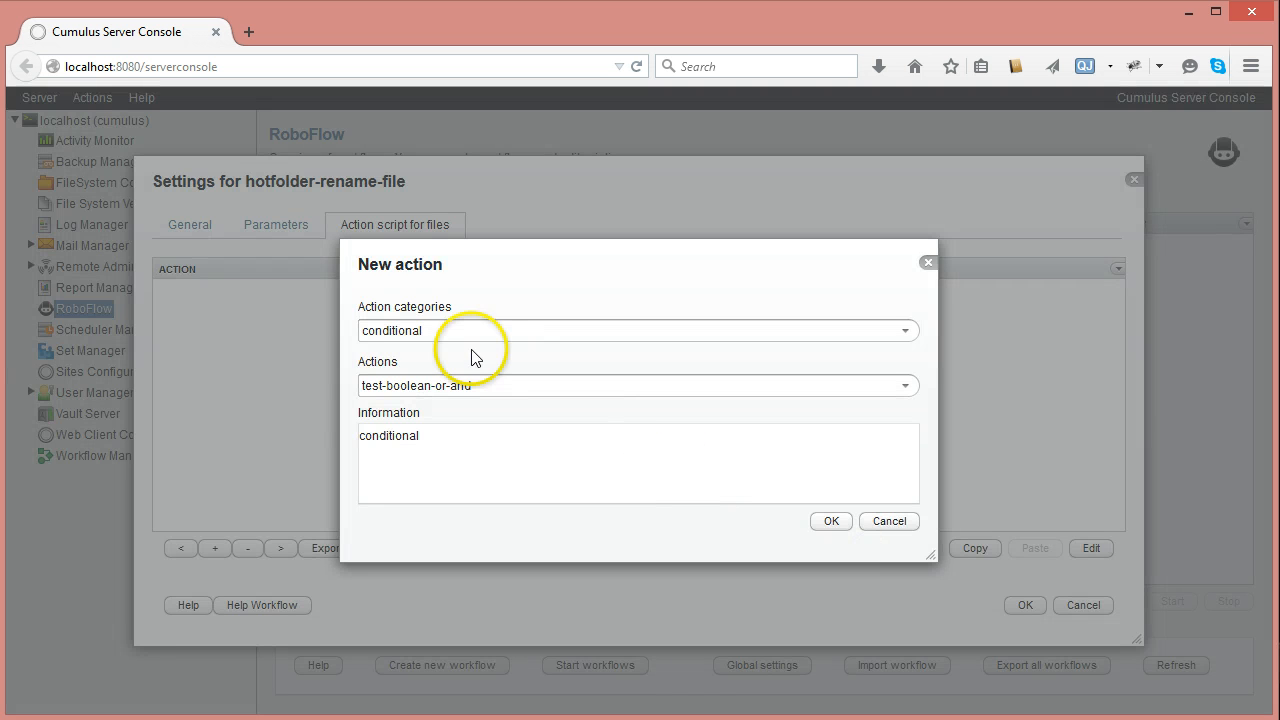
{"action": "left_click", "coordinate": [905, 331]}
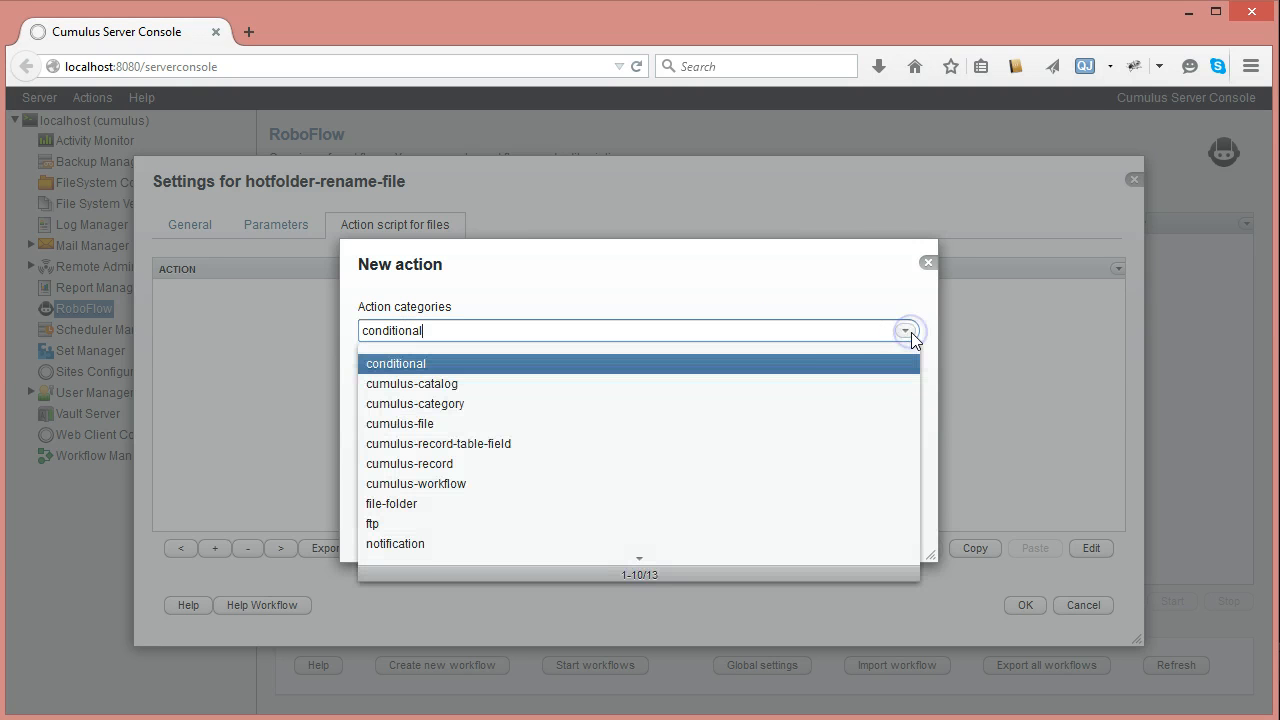
{"action": "left_click", "coordinate": [450, 504]}
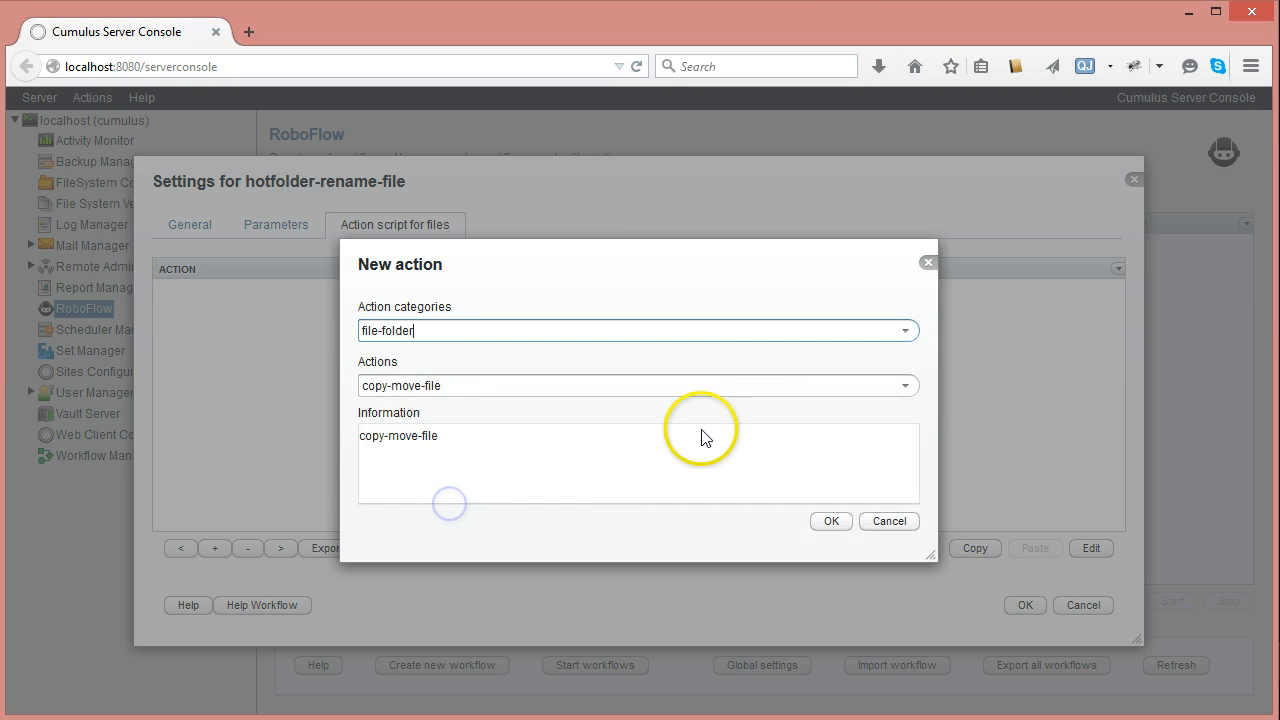
{"action": "left_click", "coordinate": [906, 386]}
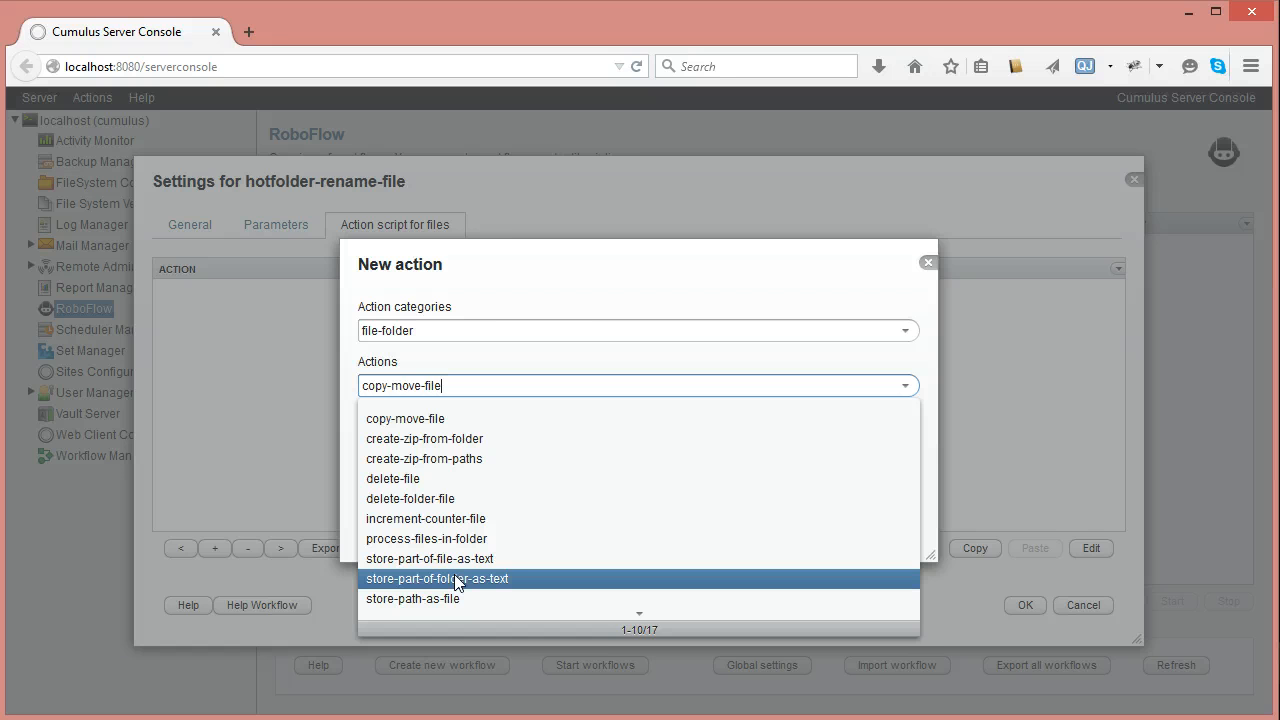
{"action": "left_click", "coordinate": [641, 618]}
{"action": "left_click", "coordinate": [421, 419]}
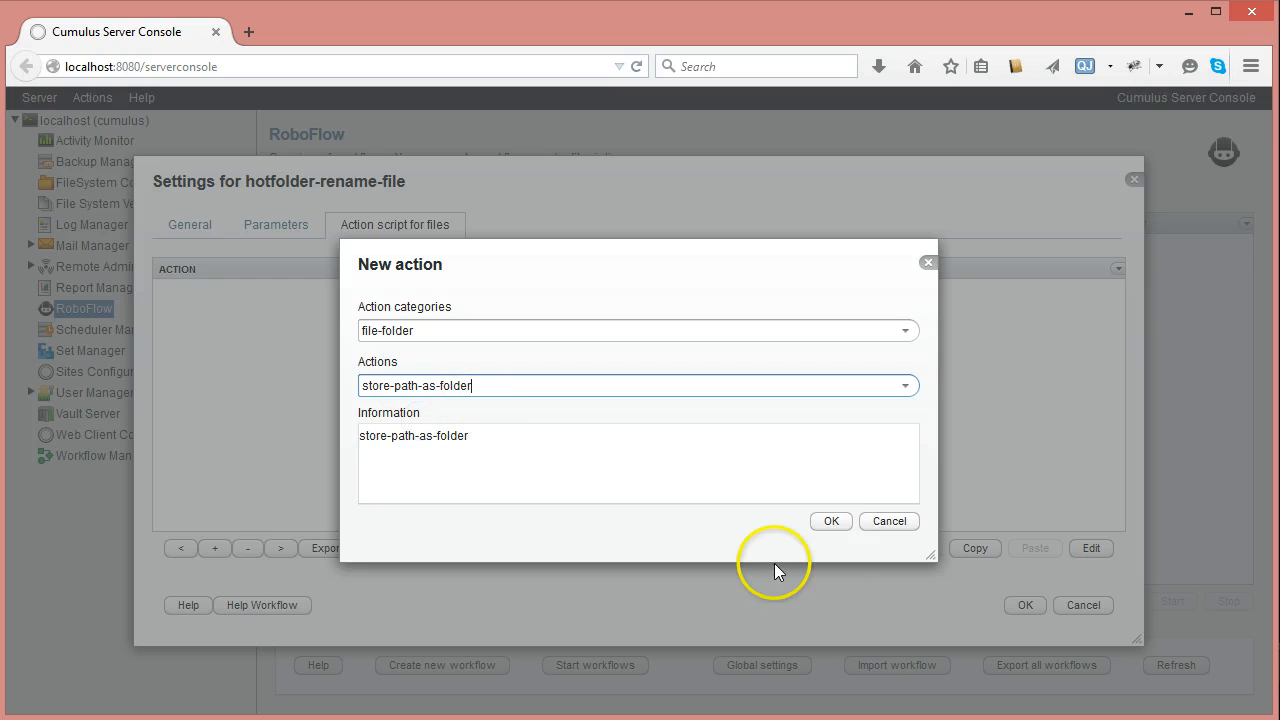
{"action": "left_click", "coordinate": [829, 523]}
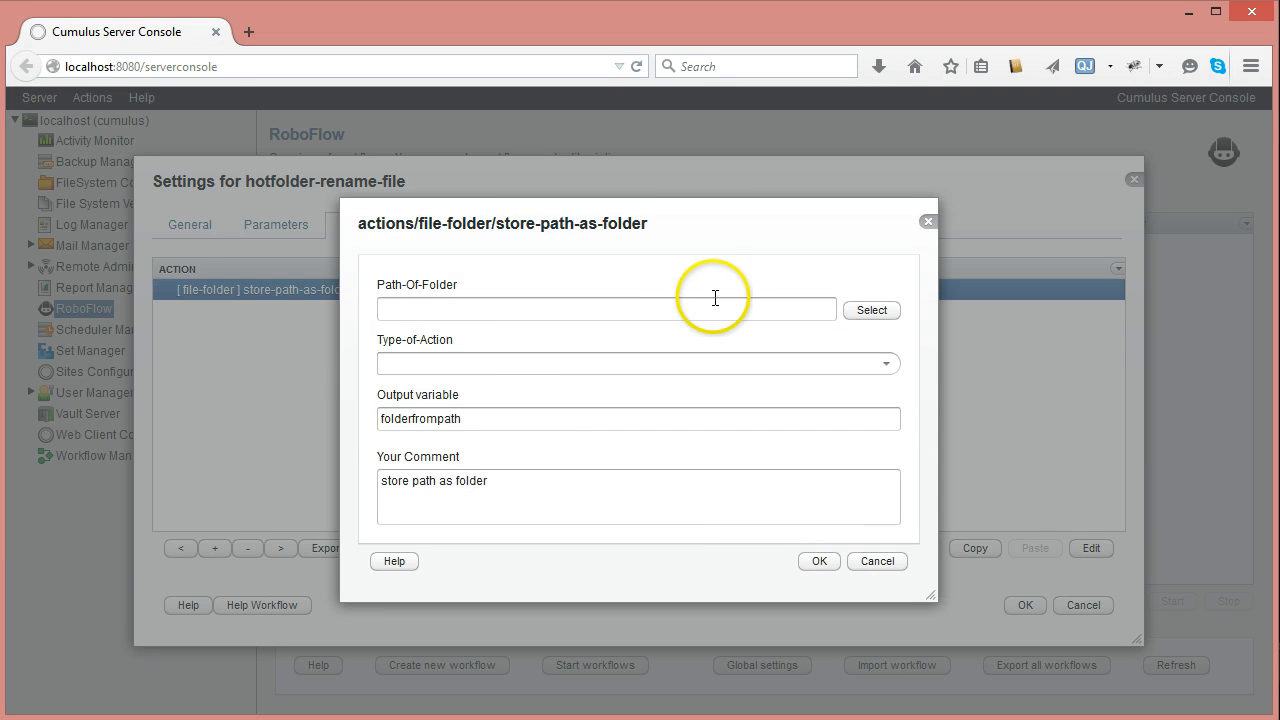
Set the Path-Of-Folder of the store-path-as-folder action to #PARAMFOLDER#/targetfolder.
{"action": "left_click", "coordinate": [710, 312]}
{"action": "left_click", "coordinate": [710, 314]}
{"action": "type", "text": "#PARAMFOLDER#/hotfolder"}
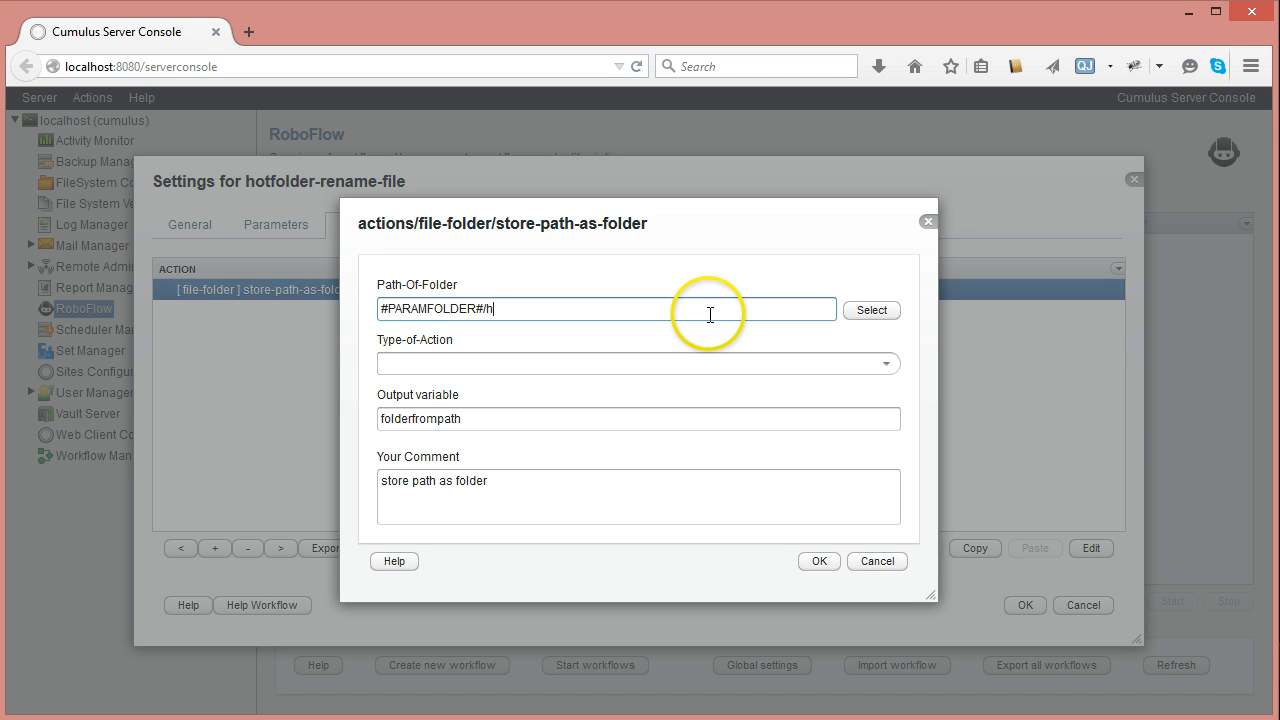
{"action": "type", "text": "targetfolder"}
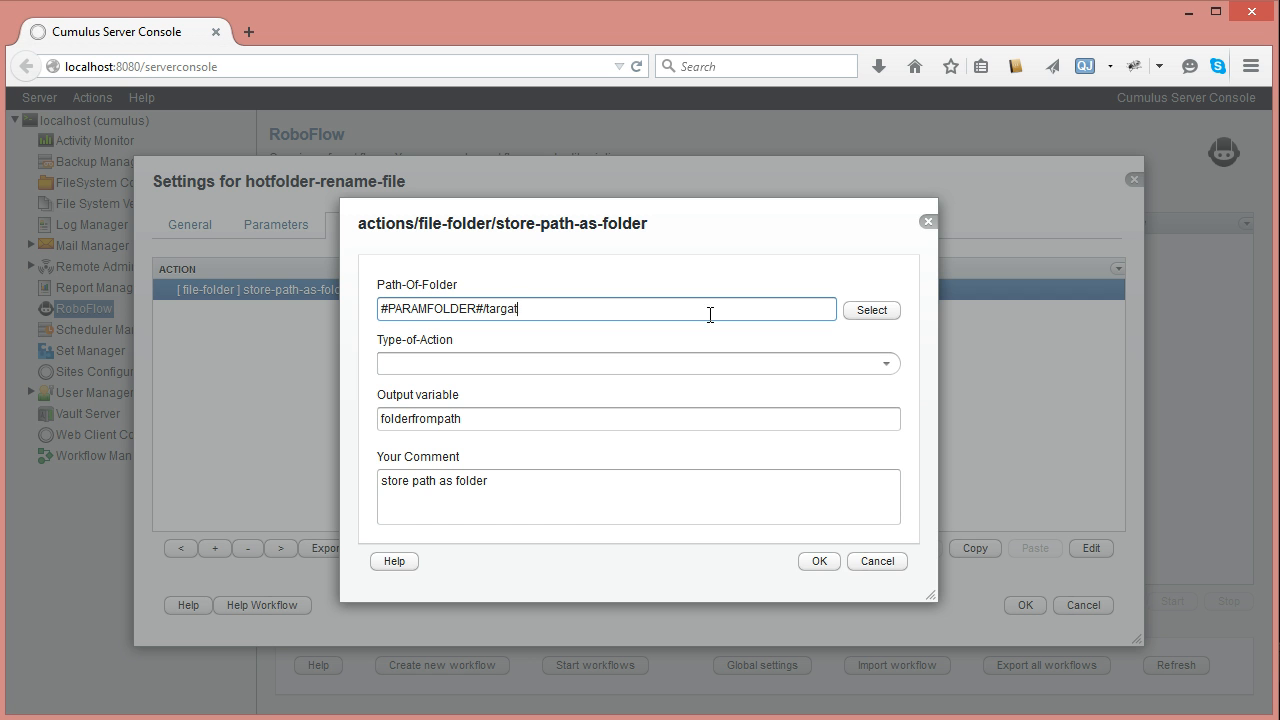
{"action": "left_click", "coordinate": [509, 309]}
{"action": "key", "text": "BackSpace"}
{"action": "type", "text": "e"}
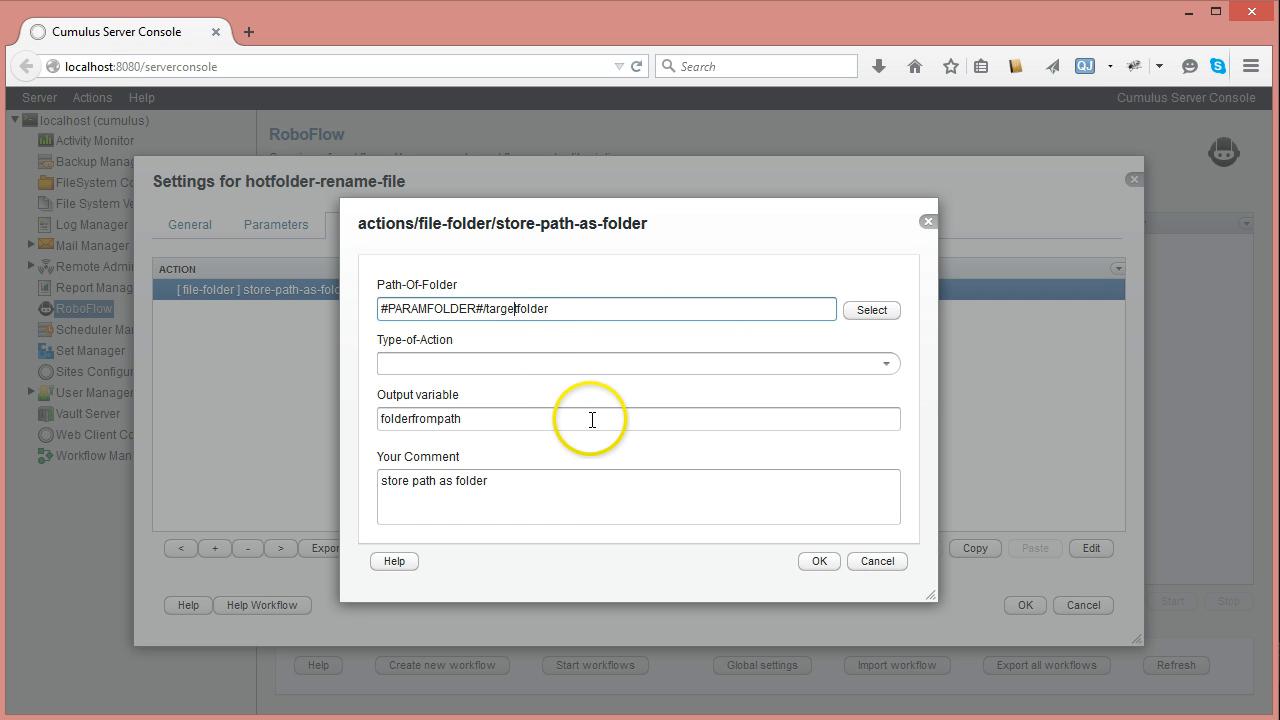
Set the Type-of-Action to create-folder-if-not-exists and name the output variable target-folder.
{"action": "left_click", "coordinate": [886, 364]}
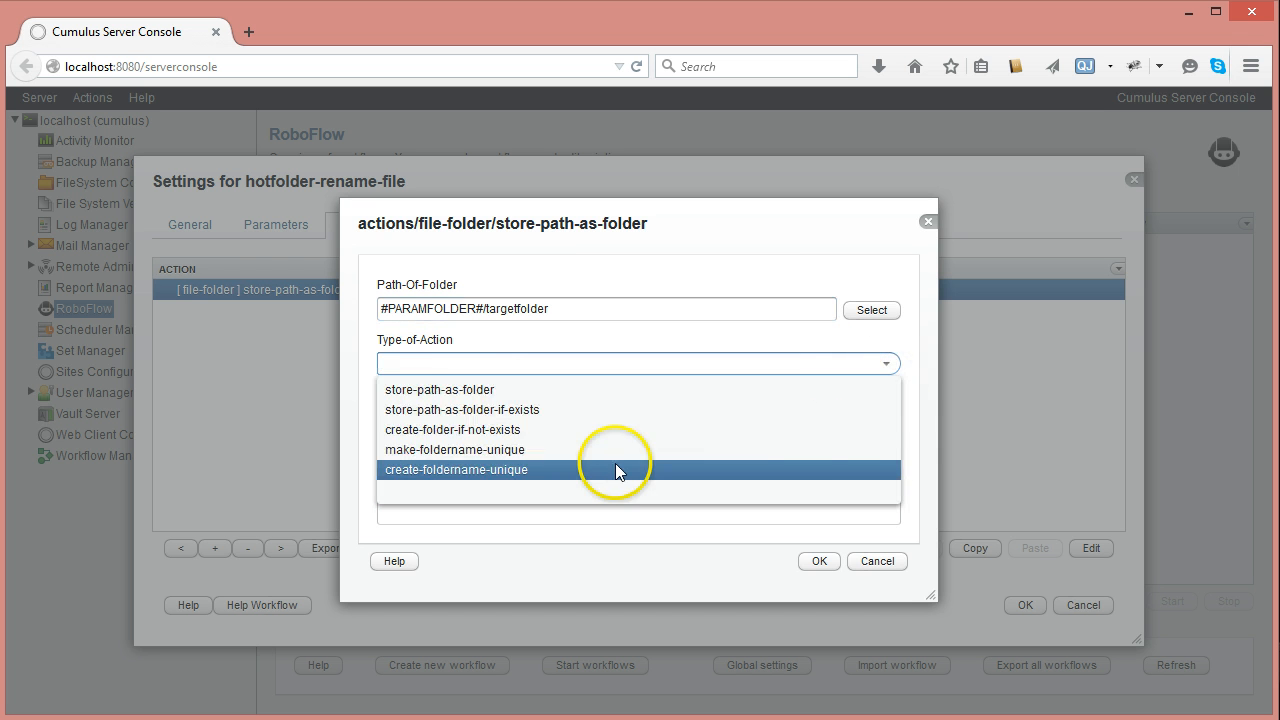
{"action": "left_click", "coordinate": [455, 430]}
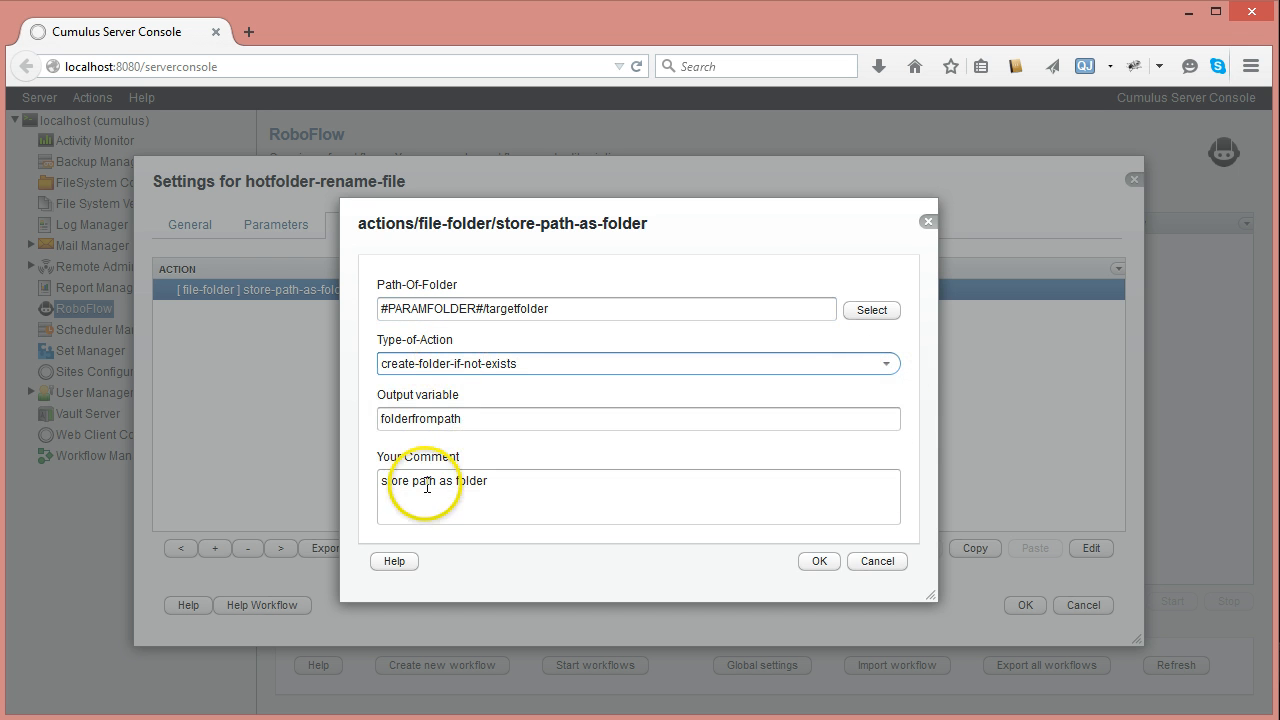
{"action": "left_click", "coordinate": [429, 417]}
{"action": "type", "text": "t"}
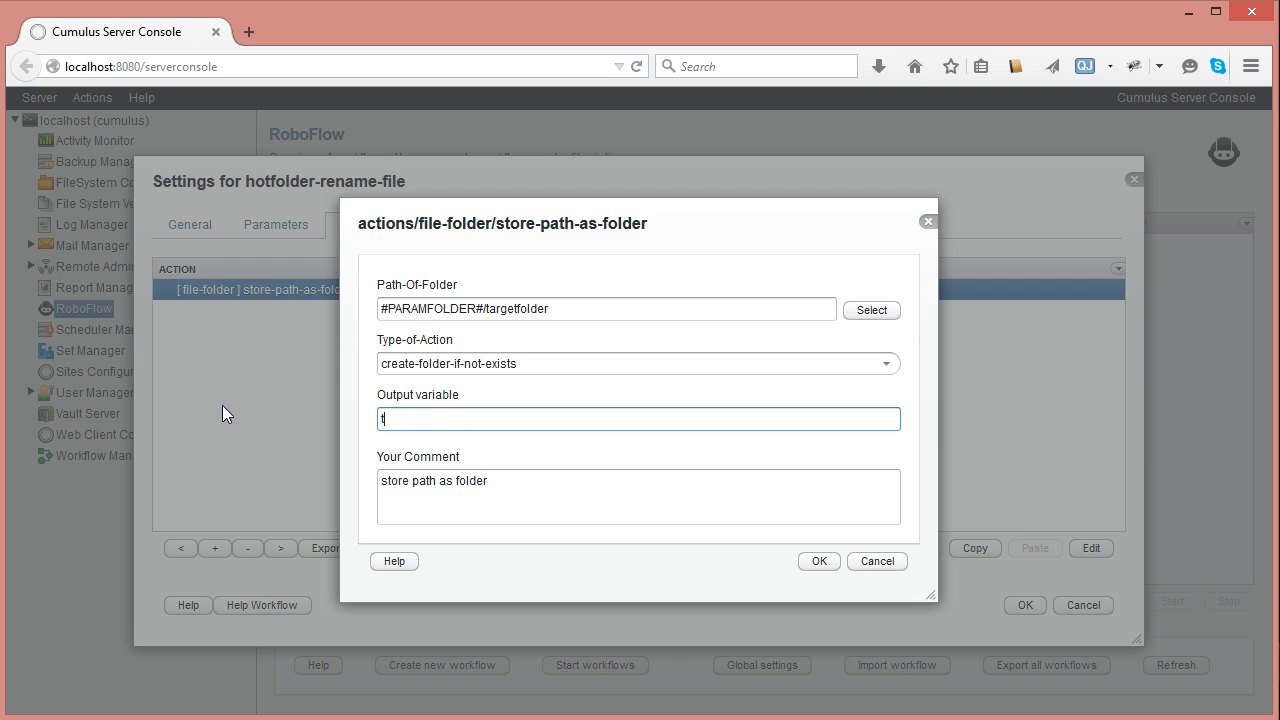
{"action": "type", "text": "arget-folder"}
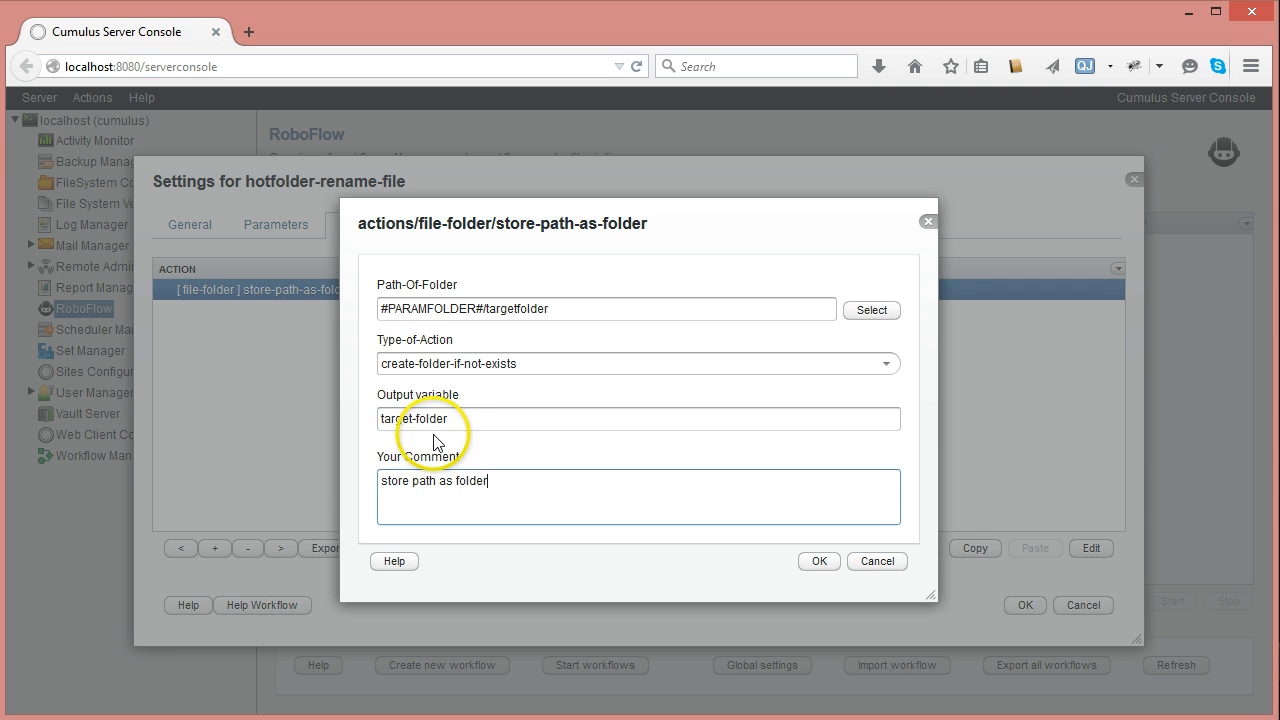
Extend the comment to "store path as folder: target-folder" by copying the output variable name, and save the action.
{"action": "left_click_drag", "start_coordinate": [463, 420], "coordinate": [323, 406]}
{"action": "key", "text": "ctrl+c"}
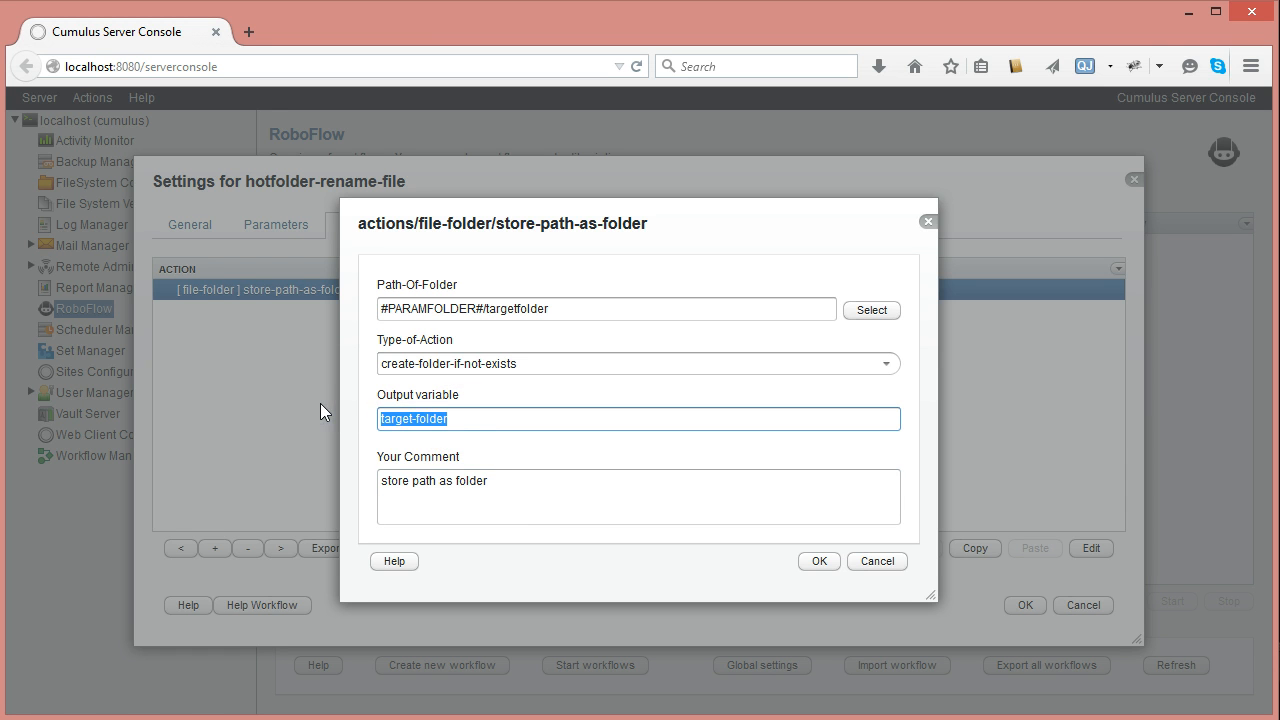
{"action": "left_click", "coordinate": [517, 486]}
{"action": "type", "text": ":"}
{"action": "key", "text": "ctrl+v"}
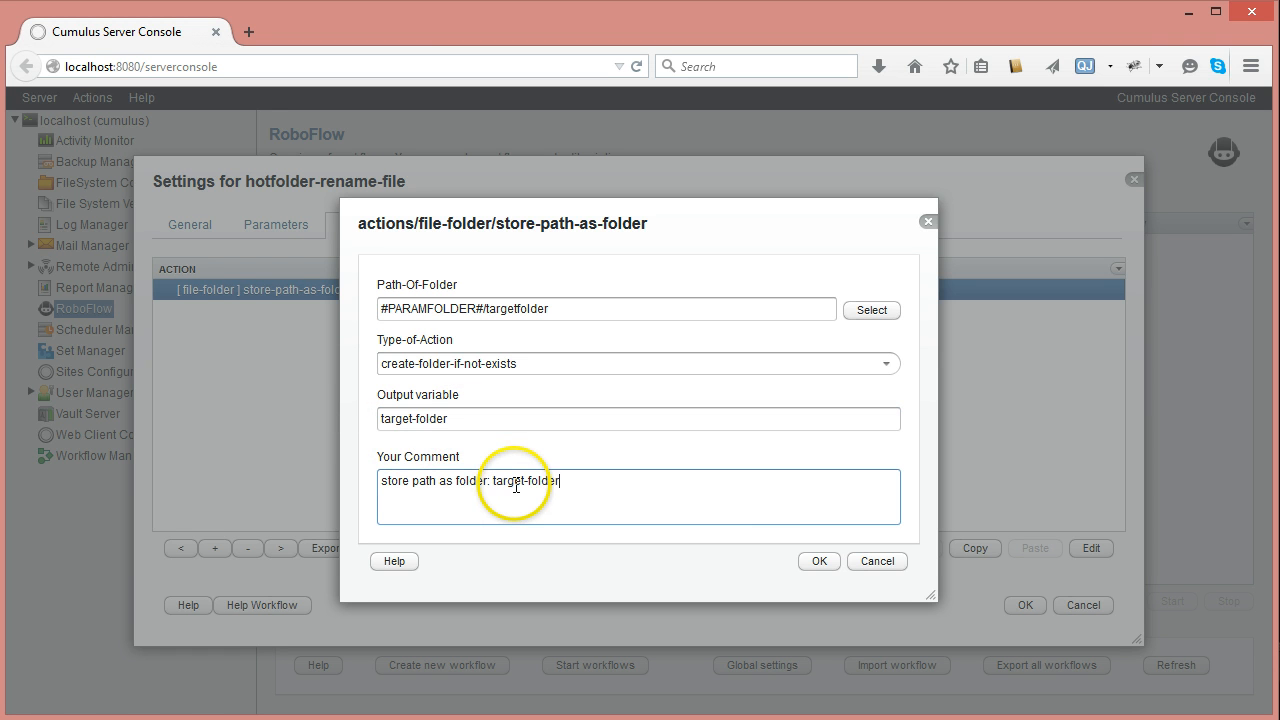
{"action": "left_click", "coordinate": [801, 564]}
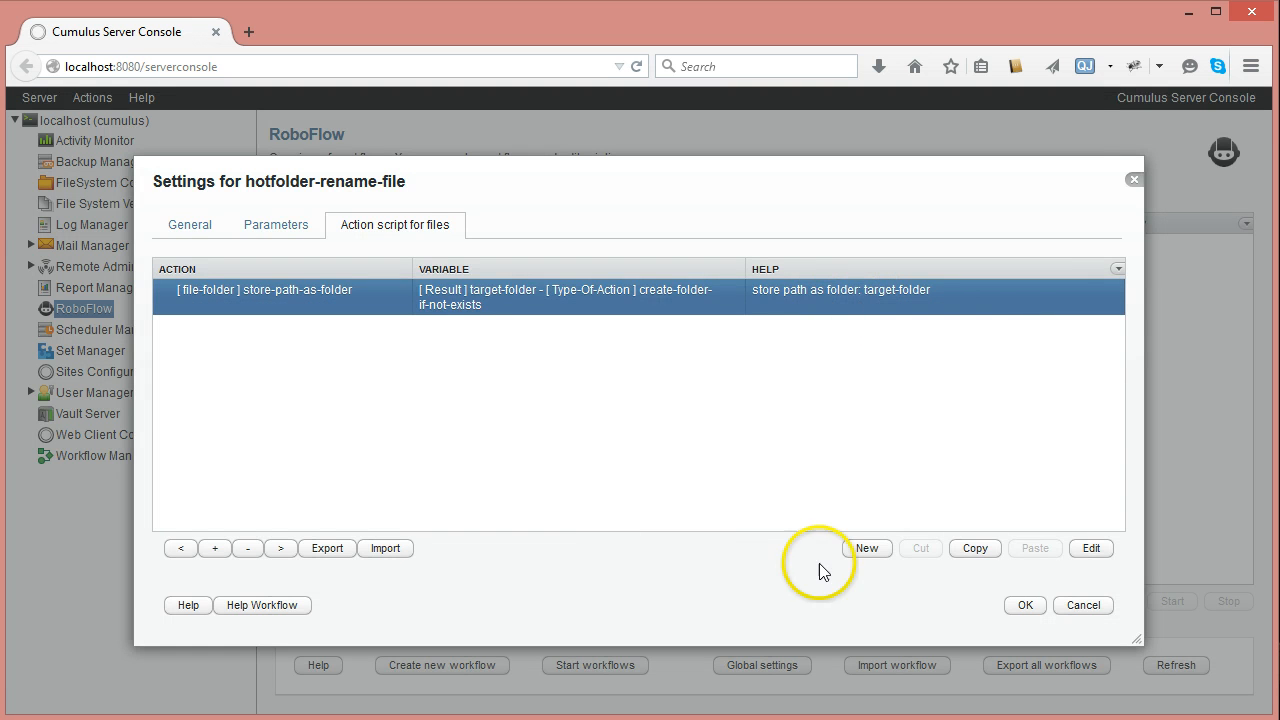
Add a copy-move-file action from the file-folder category to the action script.
{"action": "left_click", "coordinate": [862, 549]}
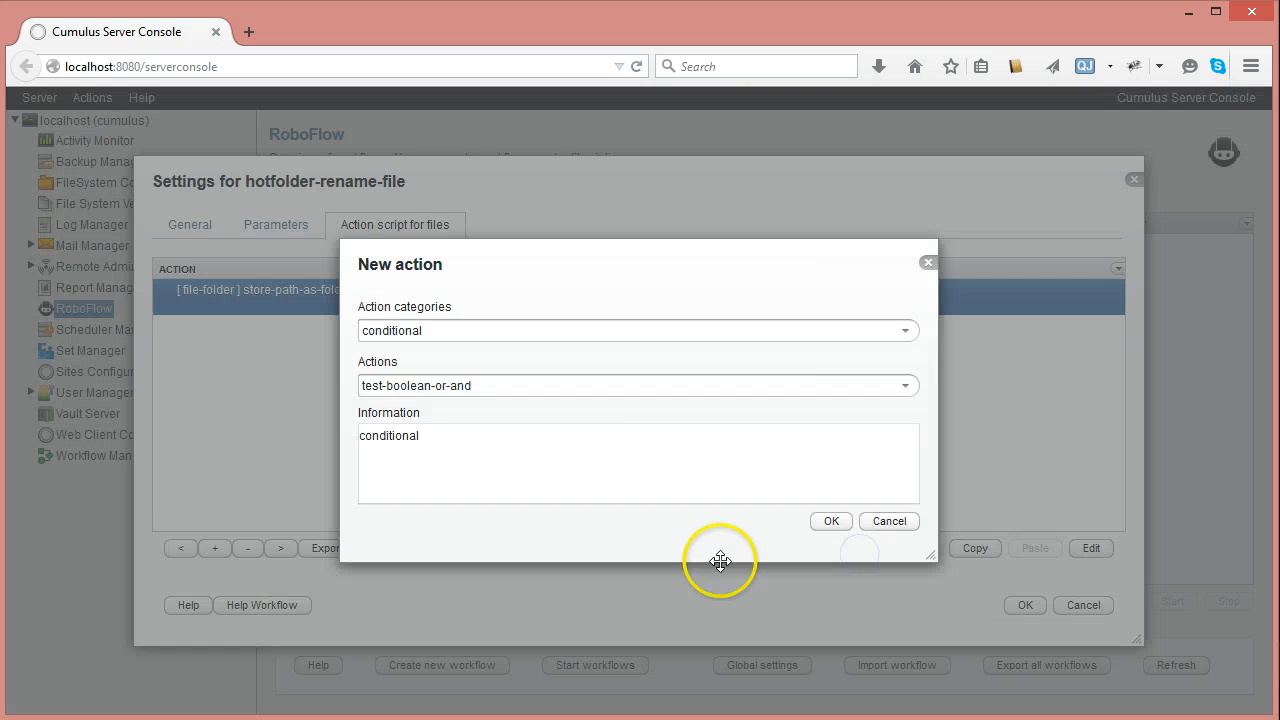
{"action": "left_click", "coordinate": [905, 332]}
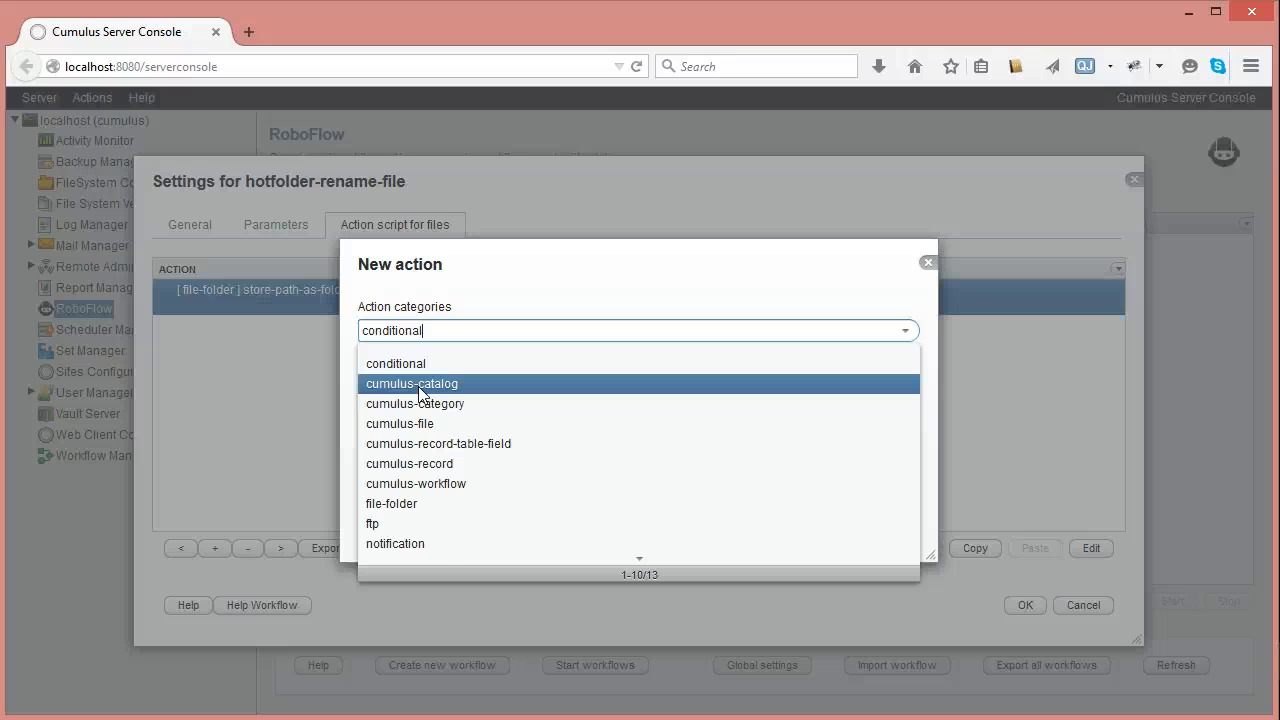
{"action": "left_click", "coordinate": [434, 507]}
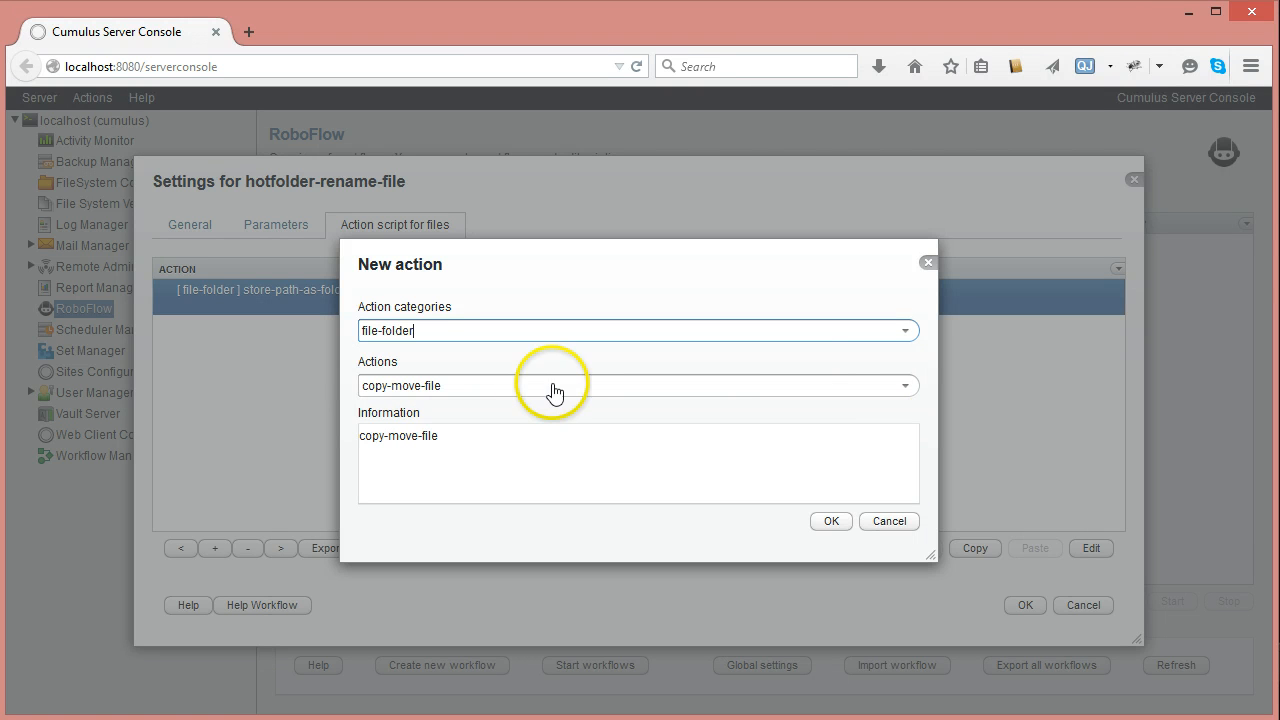
{"action": "left_click", "coordinate": [831, 521]}
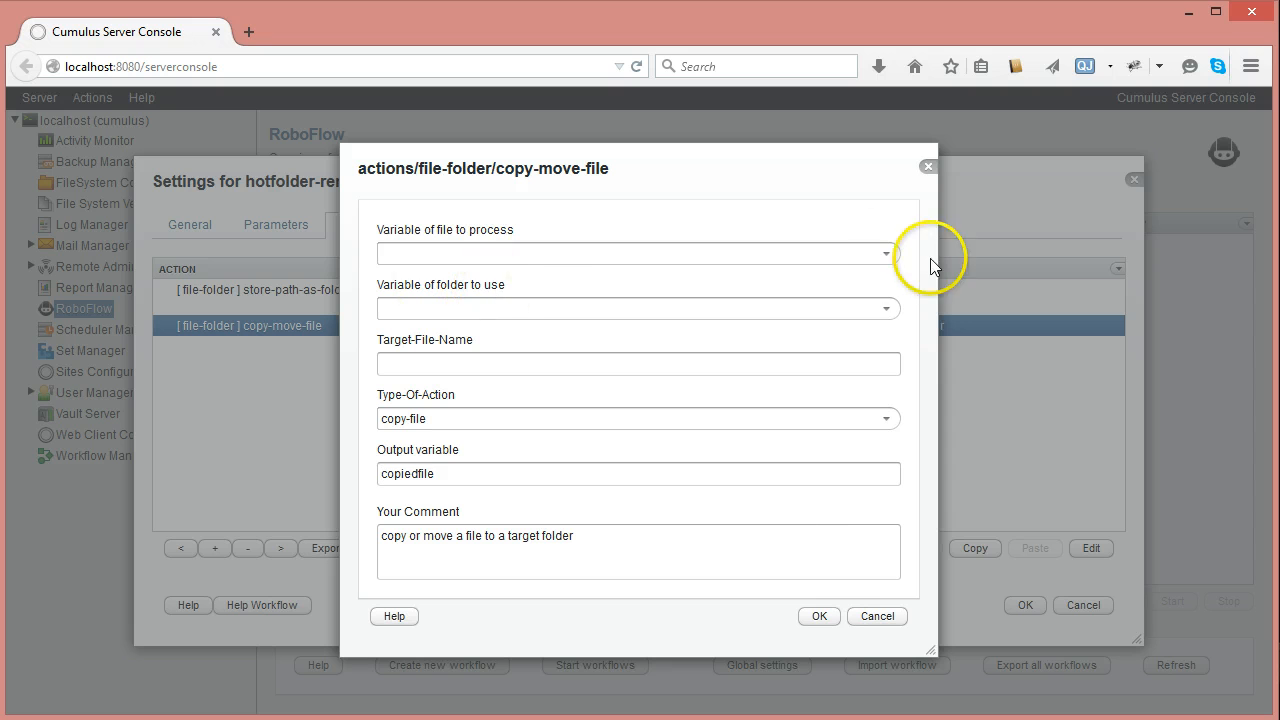
Choose hot as the variable of the file to process and target-folder as the variable of the folder to use.
{"action": "left_click", "coordinate": [886, 254]}
{"action": "left_click", "coordinate": [403, 297]}
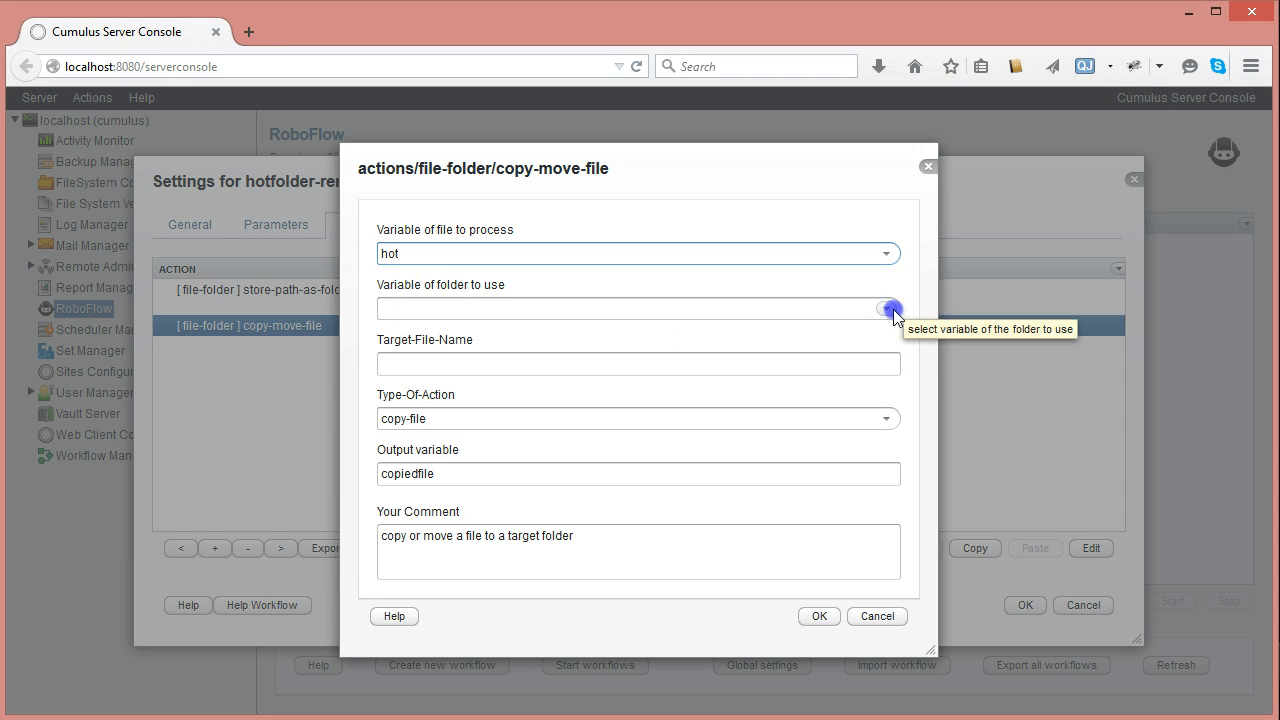
{"action": "left_click", "coordinate": [887, 309]}
{"action": "left_click", "coordinate": [410, 354]}
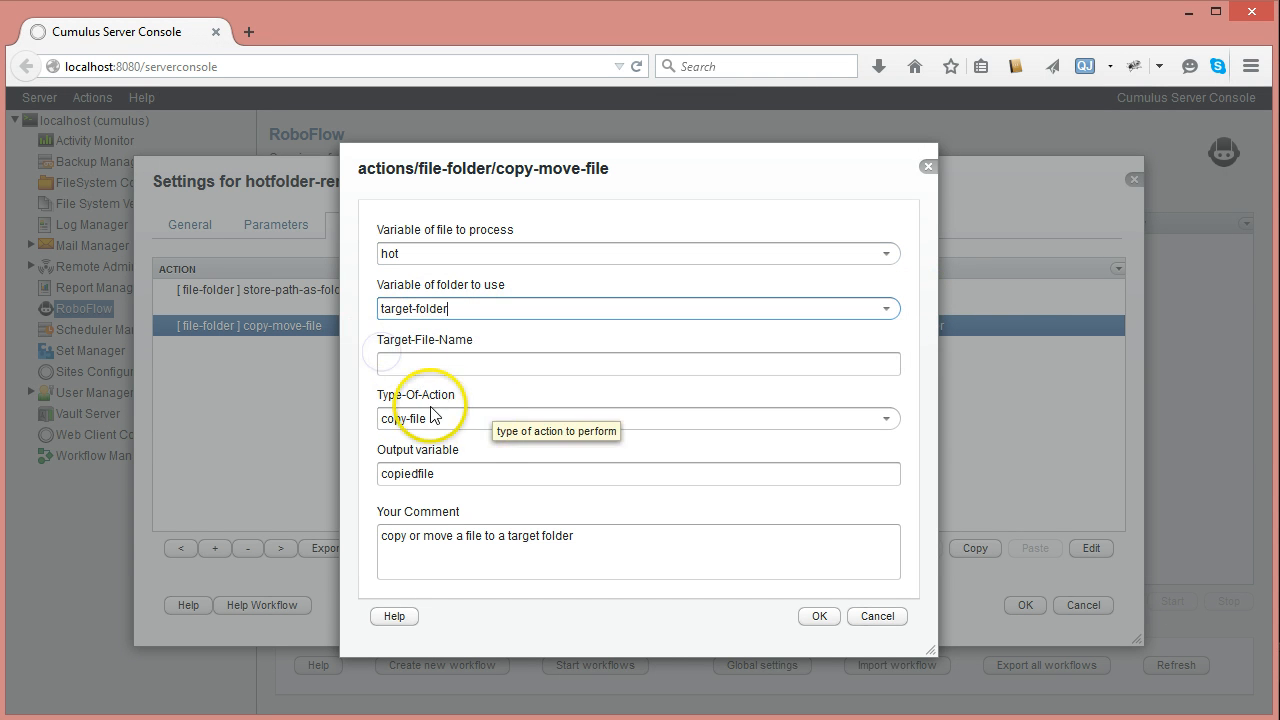
Set the Target-File-Name to demo_ followed by the stored tag #DATEFORMAT(yyyy-MM-dd HH:mm:ss:SSS)DATEFORMAT#.
{"action": "left_click", "coordinate": [413, 363]}
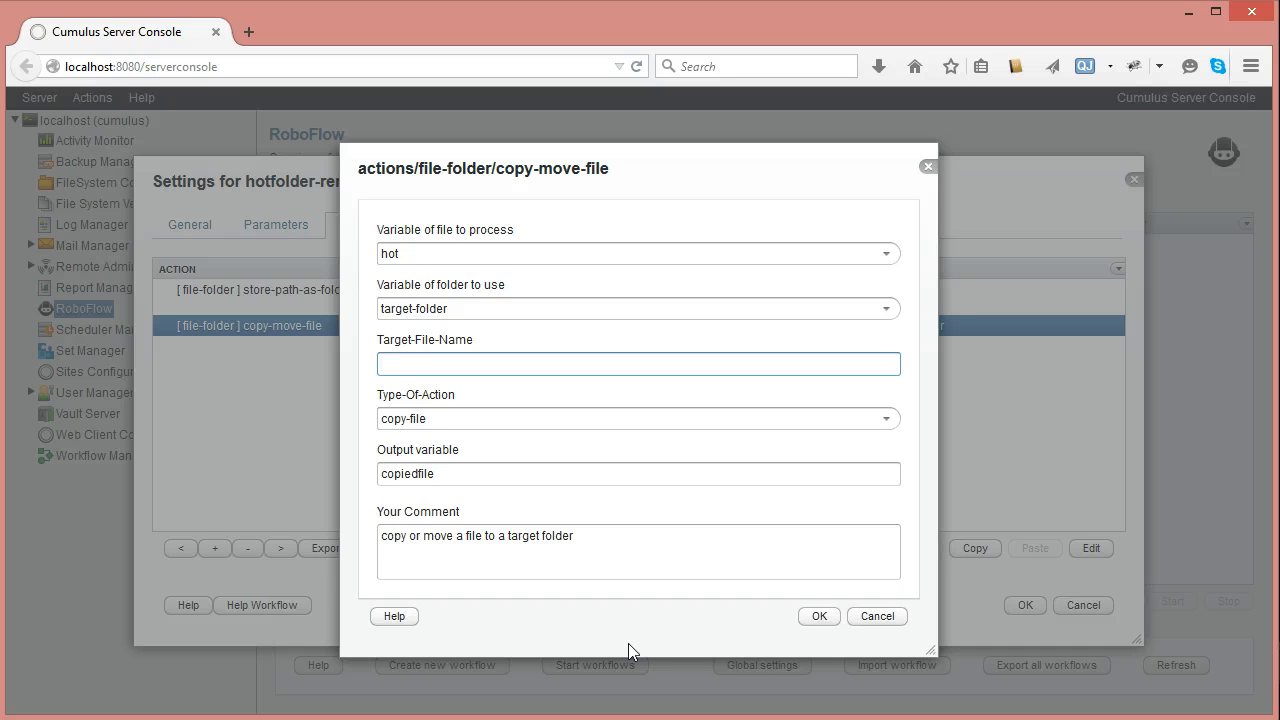
{"action": "type", "text": "demo"}
{"action": "type", "text": "##"}
{"action": "key", "text": "BackSpace"}
{"action": "key", "text": "BackSpace"}
{"action": "type", "text": "##"}
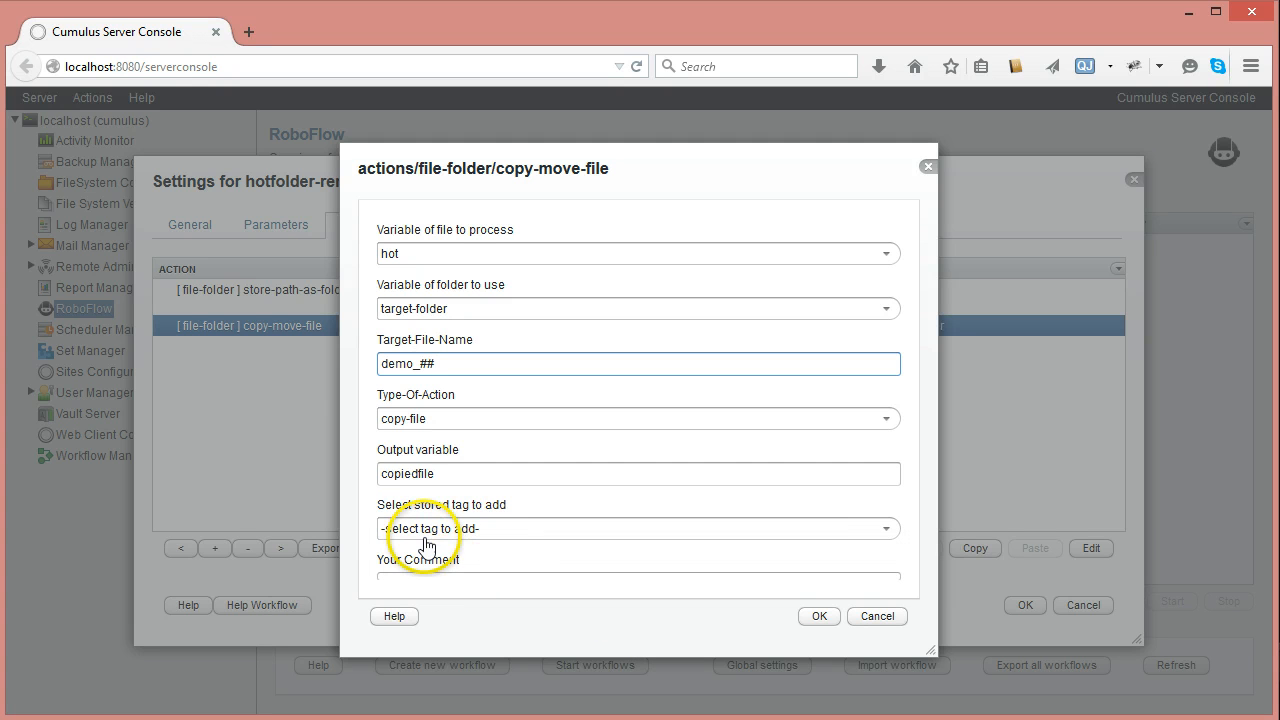
{"action": "left_click", "coordinate": [887, 531]}
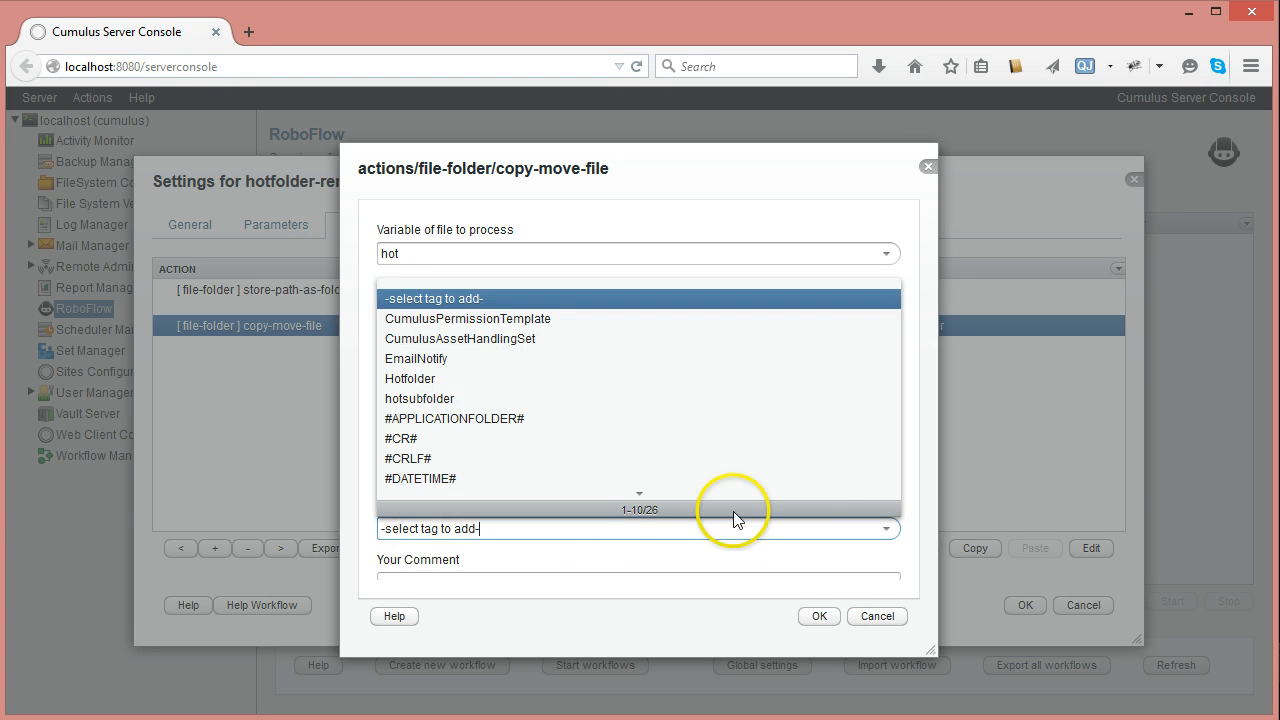
{"action": "scroll", "coordinate": [516, 450], "scroll_direction": "down", "scroll_amount": 2}
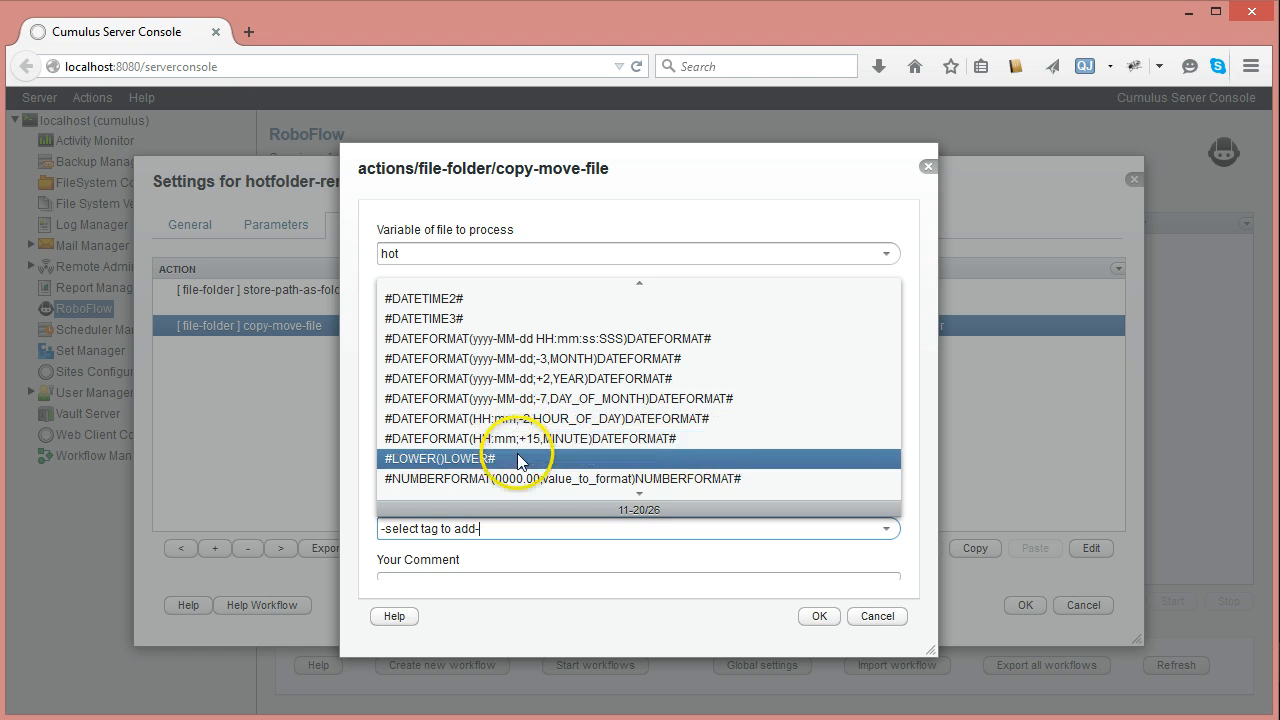
{"action": "left_click", "coordinate": [451, 337]}
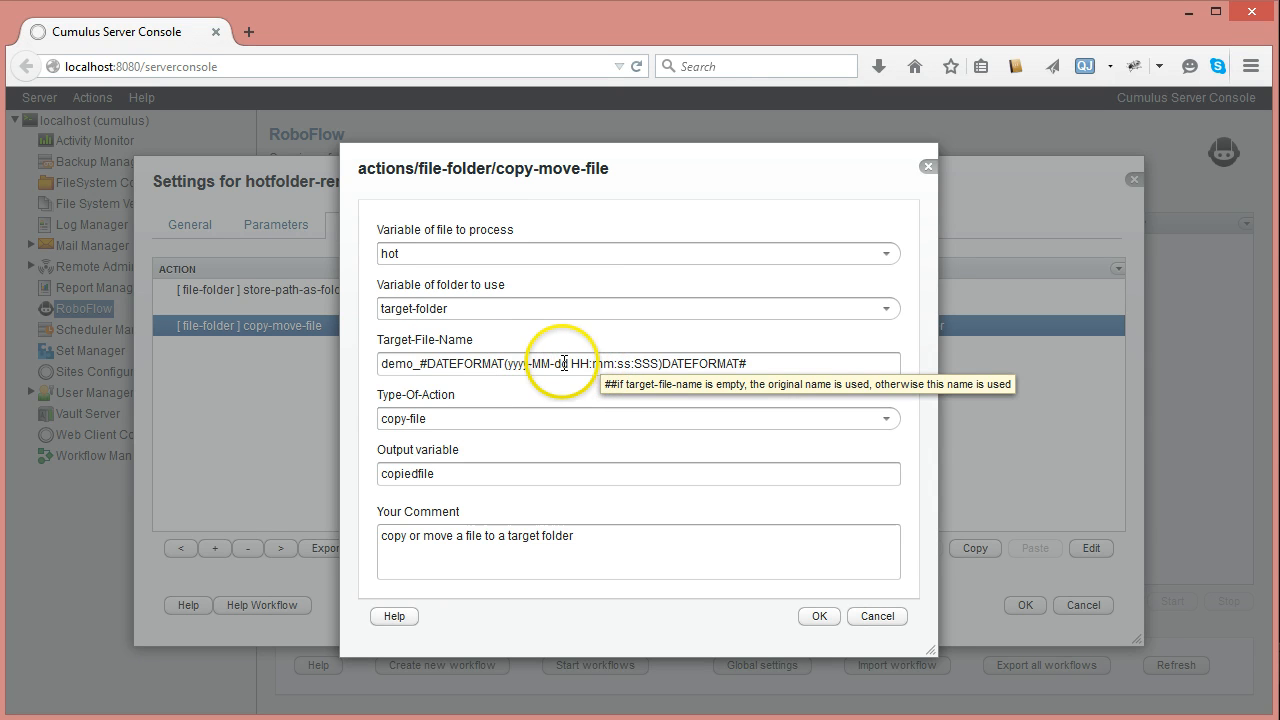
Replace the space between dd and HH in the Target-File-Name's date format with an underscore.
{"action": "left_click", "coordinate": [594, 364]}
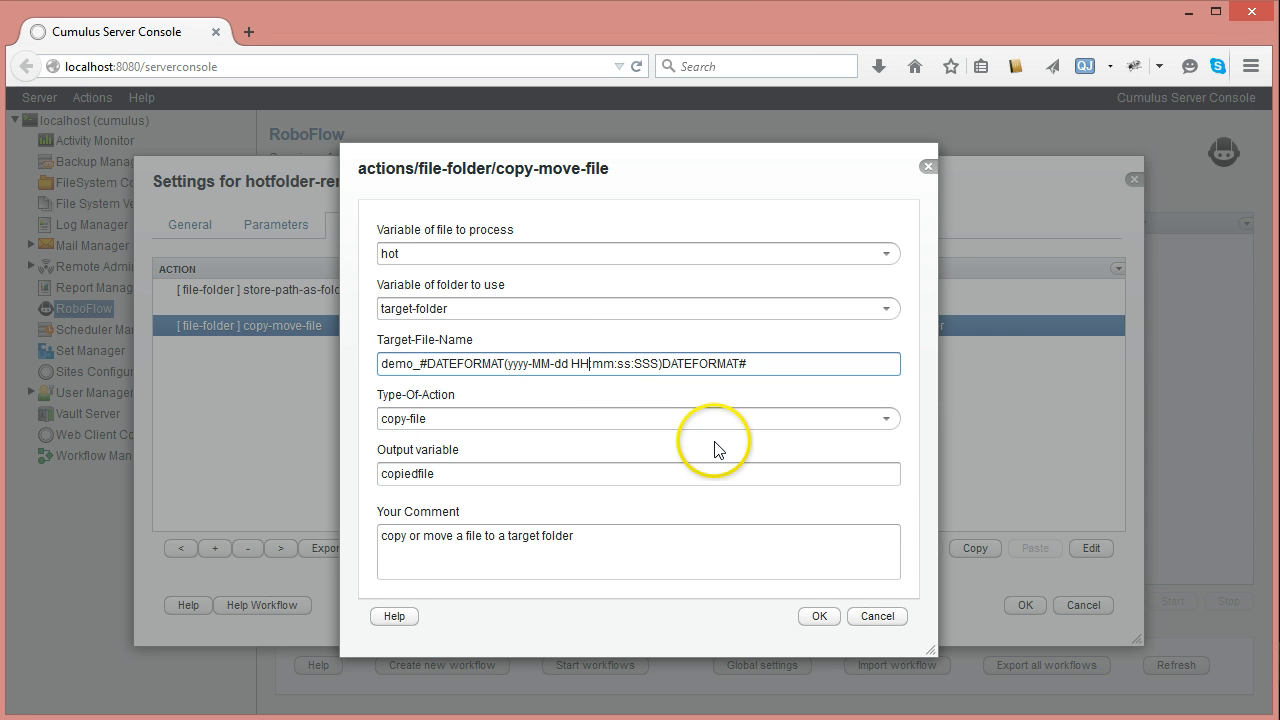
{"action": "key", "text": "Left"}
{"action": "key", "text": "Left"}
{"action": "key", "text": "Left"}
{"action": "key", "text": "BackSpace"}
{"action": "type", "text": "_"}
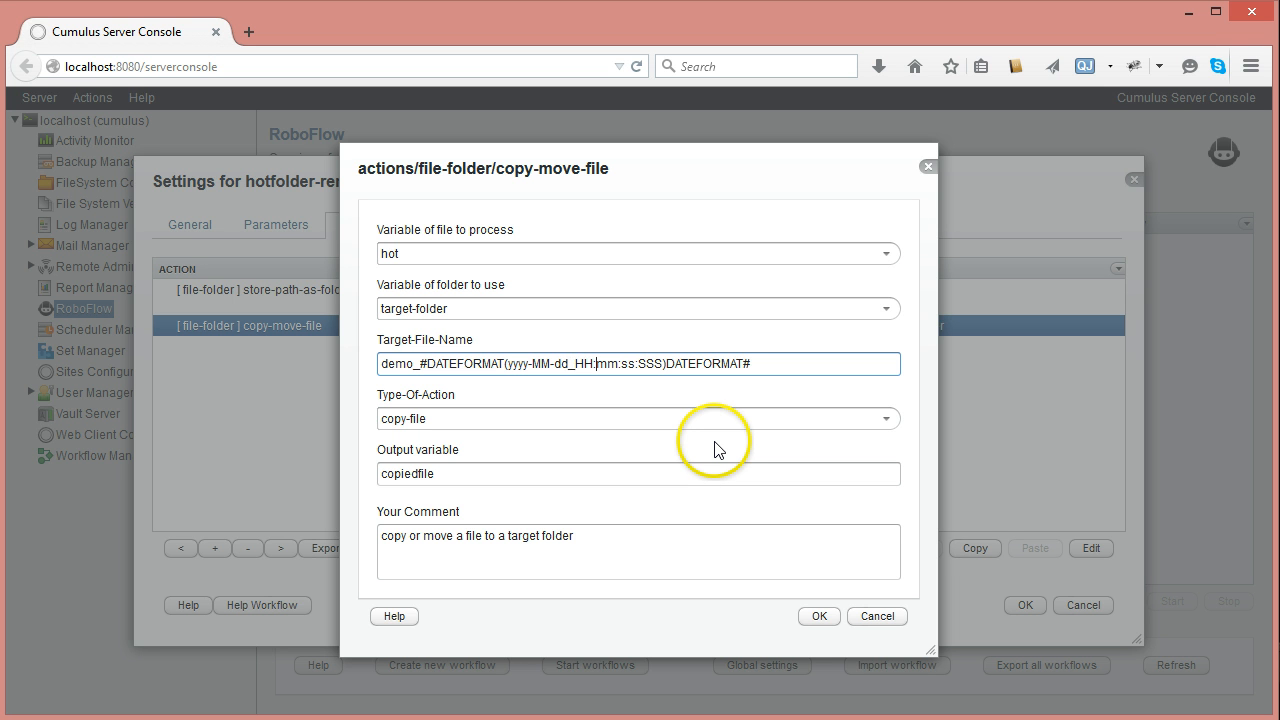
Replace the colons in the Target-File-Name's date format with underscores so the time reads HH_mm_ss_SSS, and save the copy-move-file action.
{"action": "key", "text": "Right"}
{"action": "key", "text": "Right"}
{"action": "key", "text": "Right"}
{"action": "key", "text": "BackSpace"}
{"action": "type", "text": "_"}
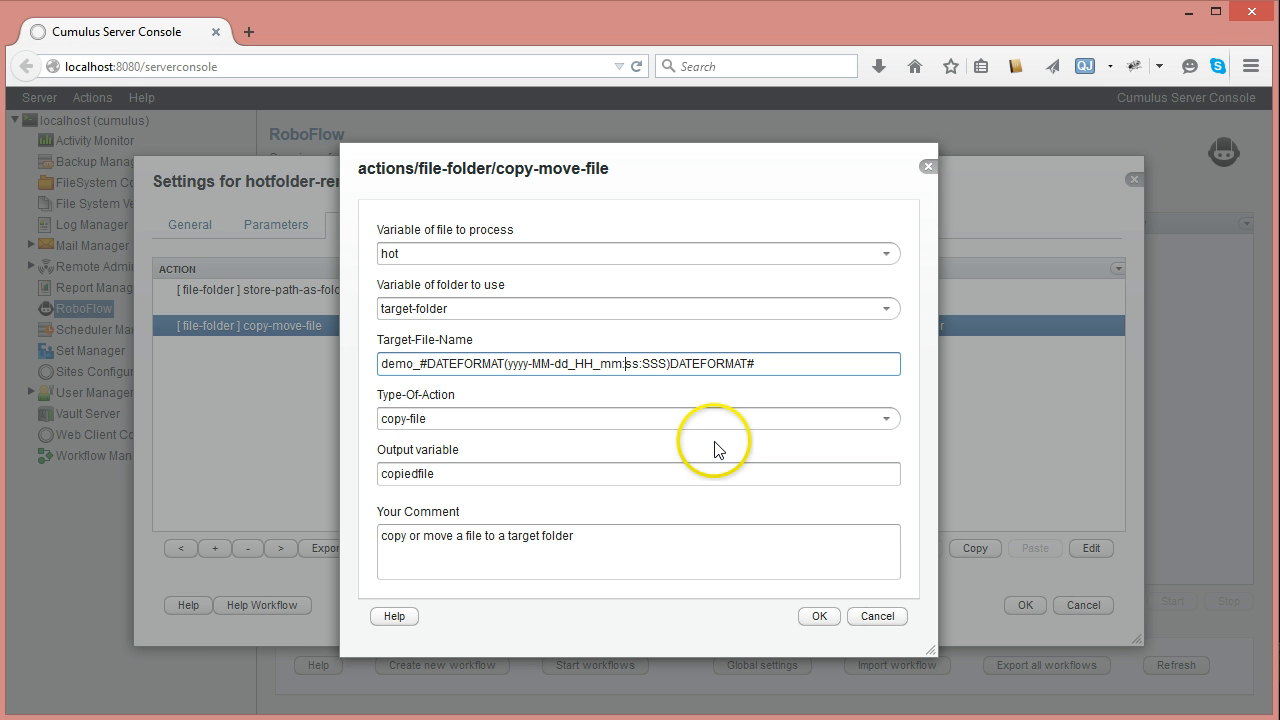
{"action": "key", "text": "BackSpace"}
{"action": "type", "text": "_"}
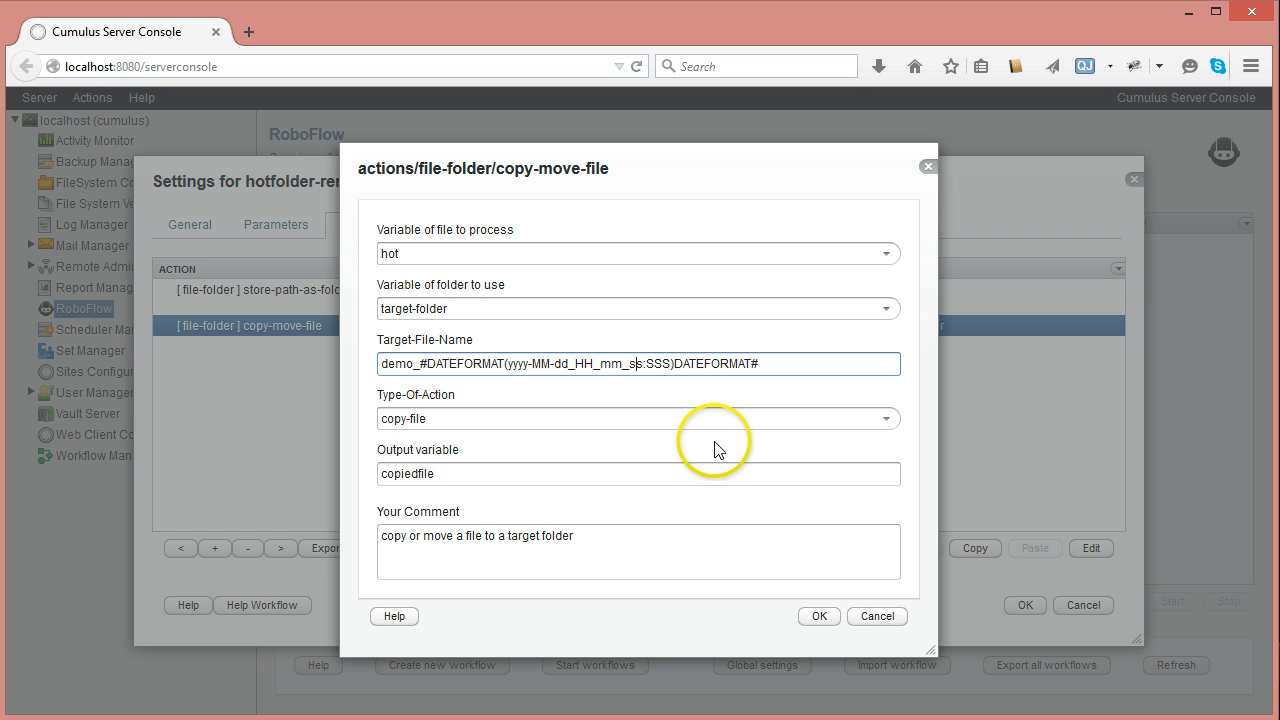
{"action": "key", "text": "shift+Right"}
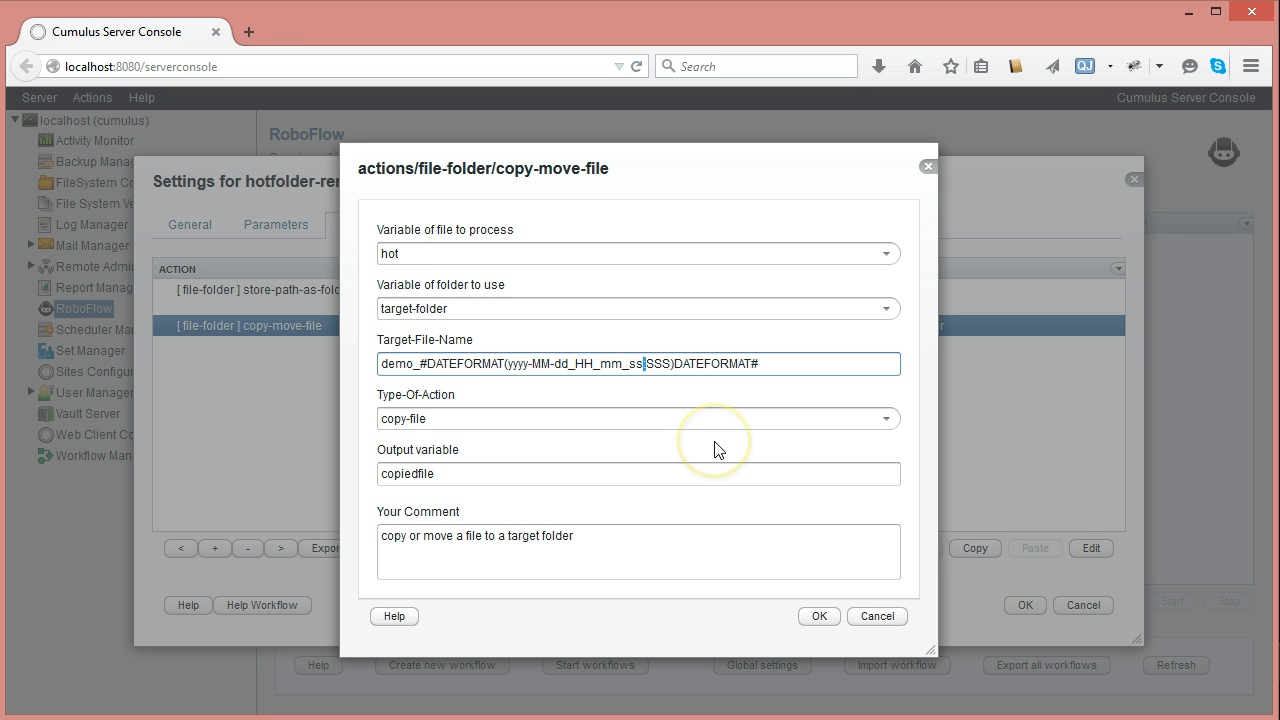
{"action": "type", "text": "_"}
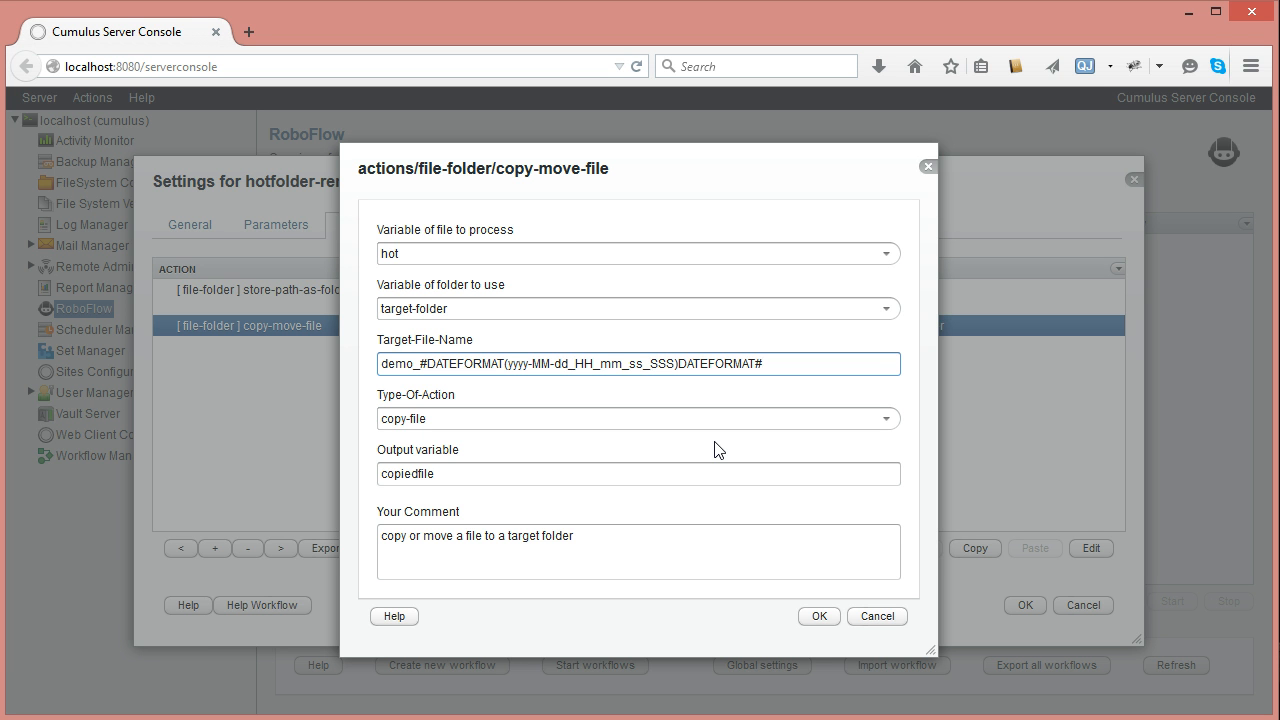
{"action": "type", "text": "."}
{"action": "key", "text": "BackSpace"}
{"action": "left_click", "coordinate": [810, 615]}
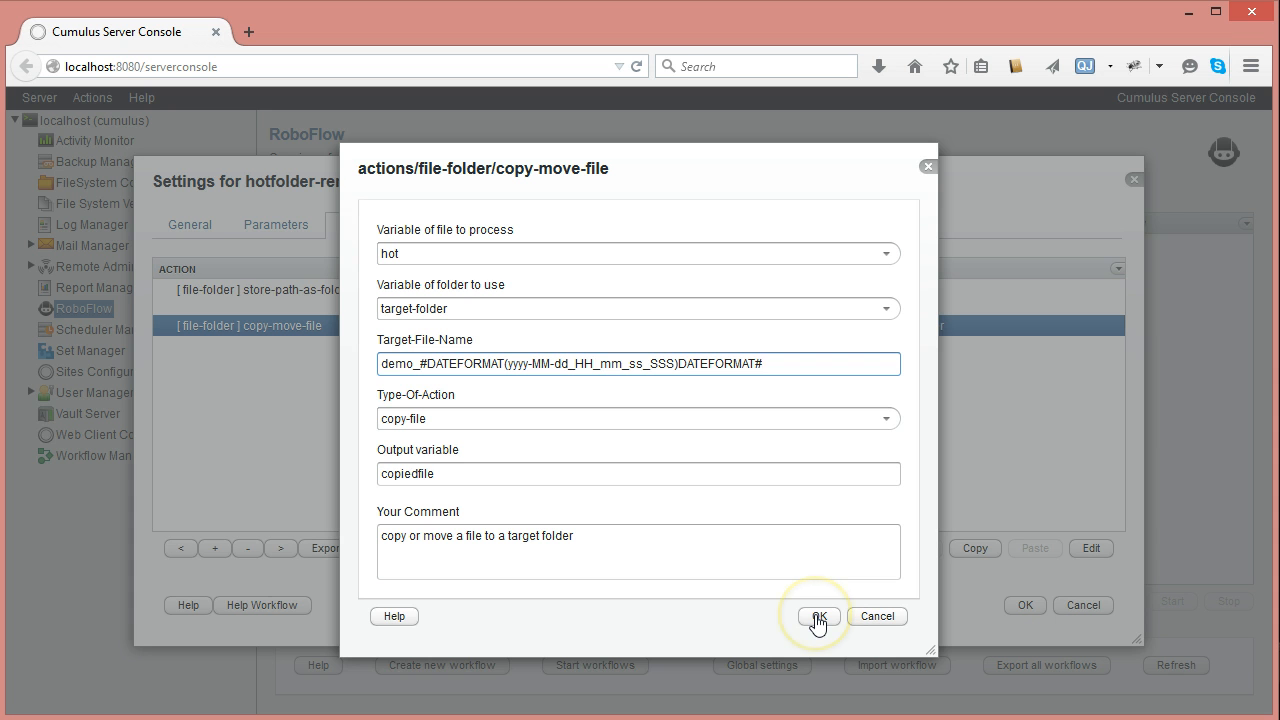
{"action": "left_click", "coordinate": [816, 616]}
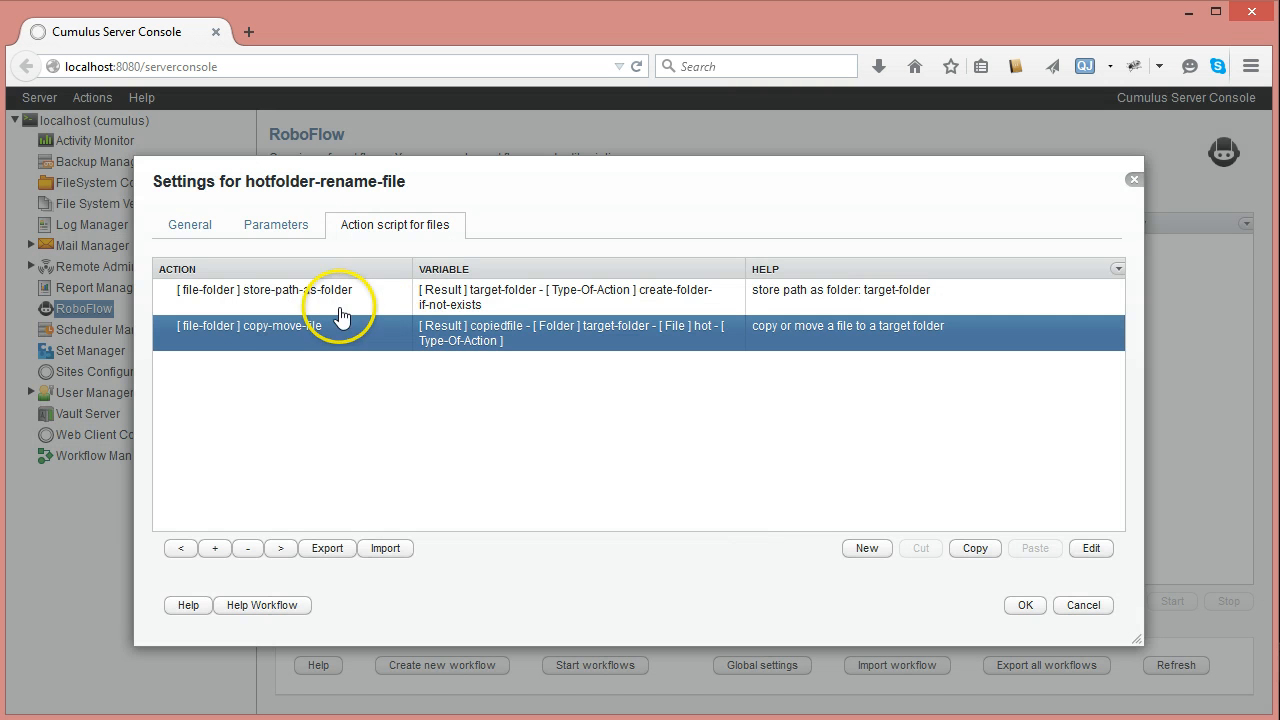
Insert a store-part-of-file-as-text action from the file-folder category directly after the store-path-as-folder action.
{"action": "left_click", "coordinate": [271, 297]}
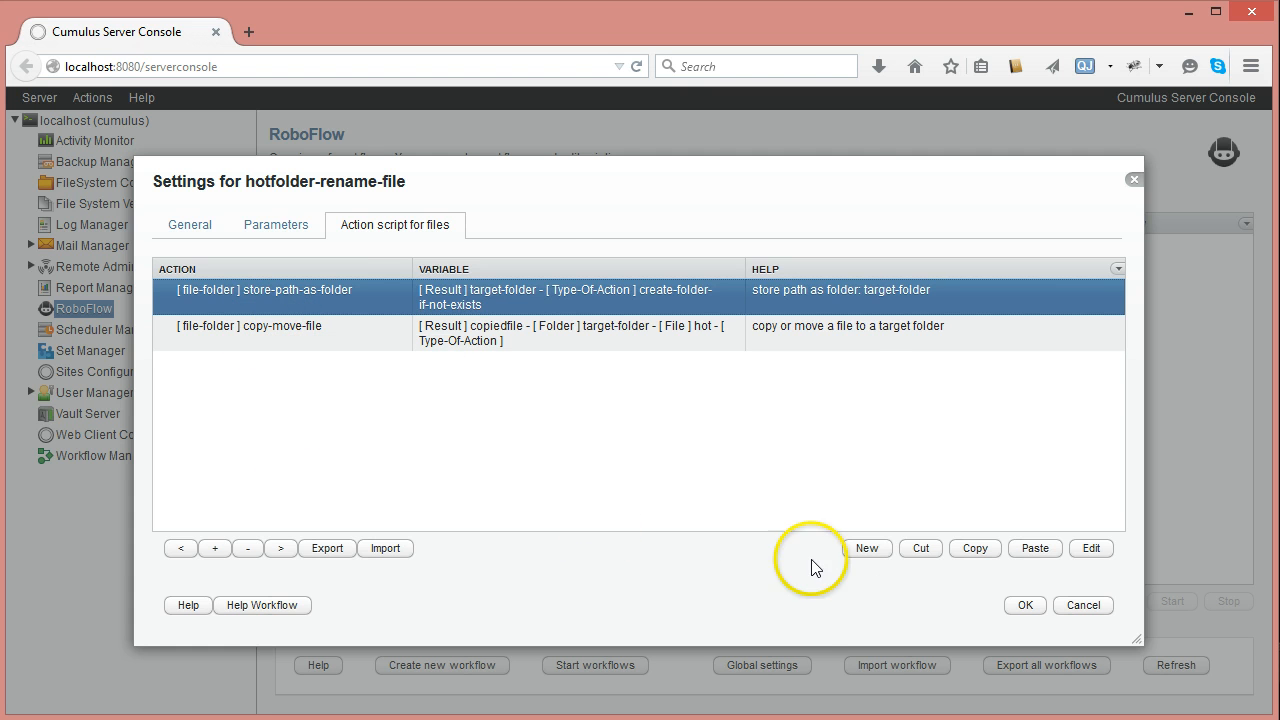
{"action": "left_click", "coordinate": [862, 552]}
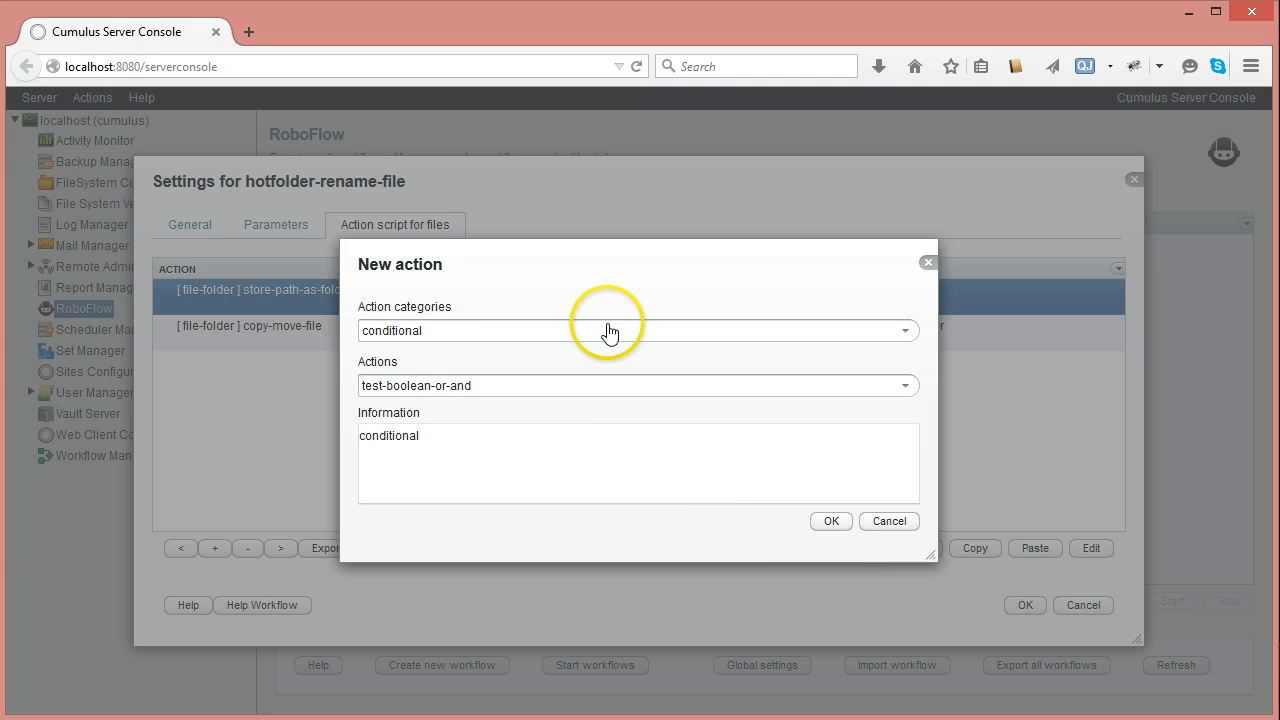
{"action": "left_click", "coordinate": [903, 331]}
{"action": "left_click", "coordinate": [440, 503]}
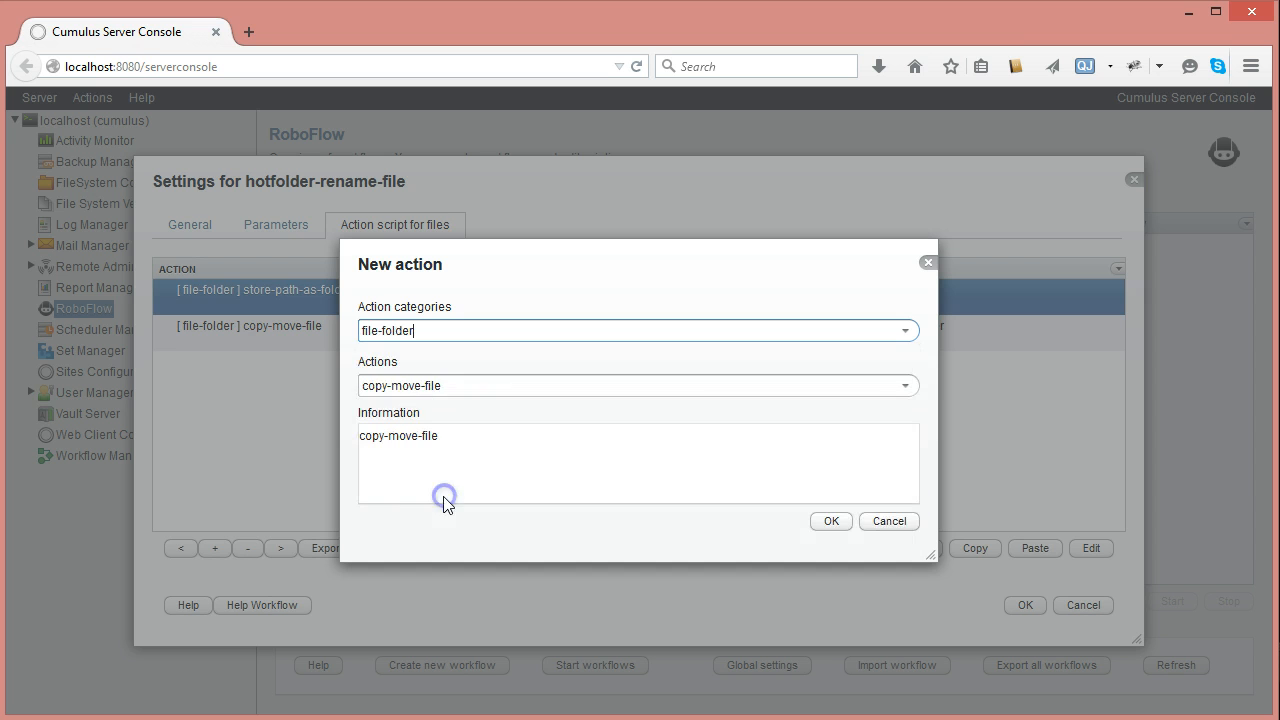
{"action": "left_click", "coordinate": [904, 387]}
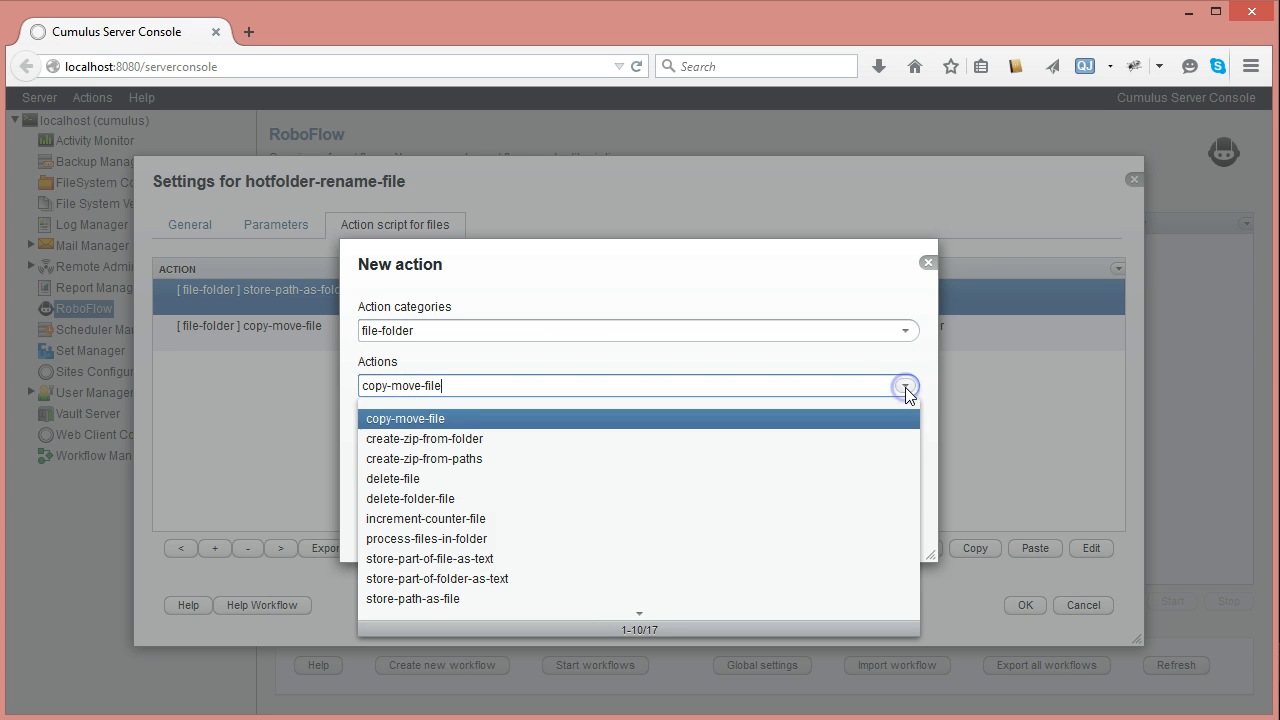
{"action": "left_click", "coordinate": [412, 562]}
{"action": "left_click", "coordinate": [826, 521]}
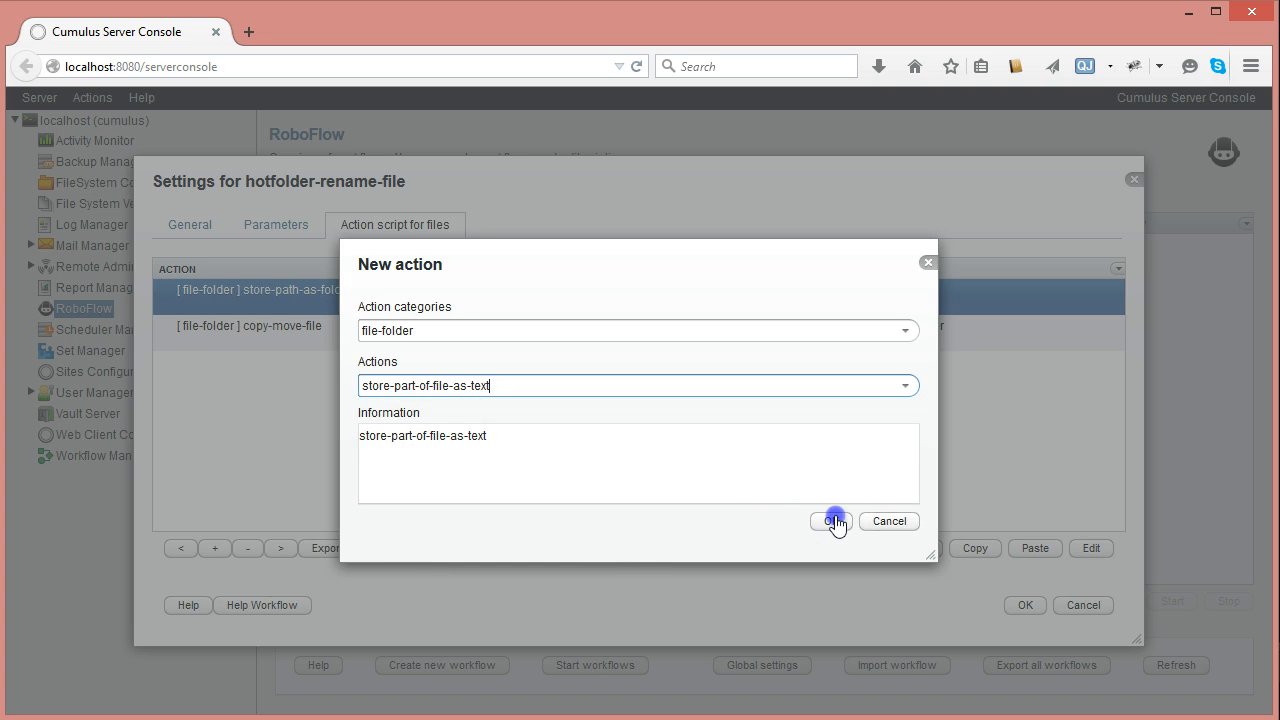
Choose hot as the variable of the file to process and store-filename-without-extension as the Type-of-Action.
{"action": "left_click", "coordinate": [884, 309]}
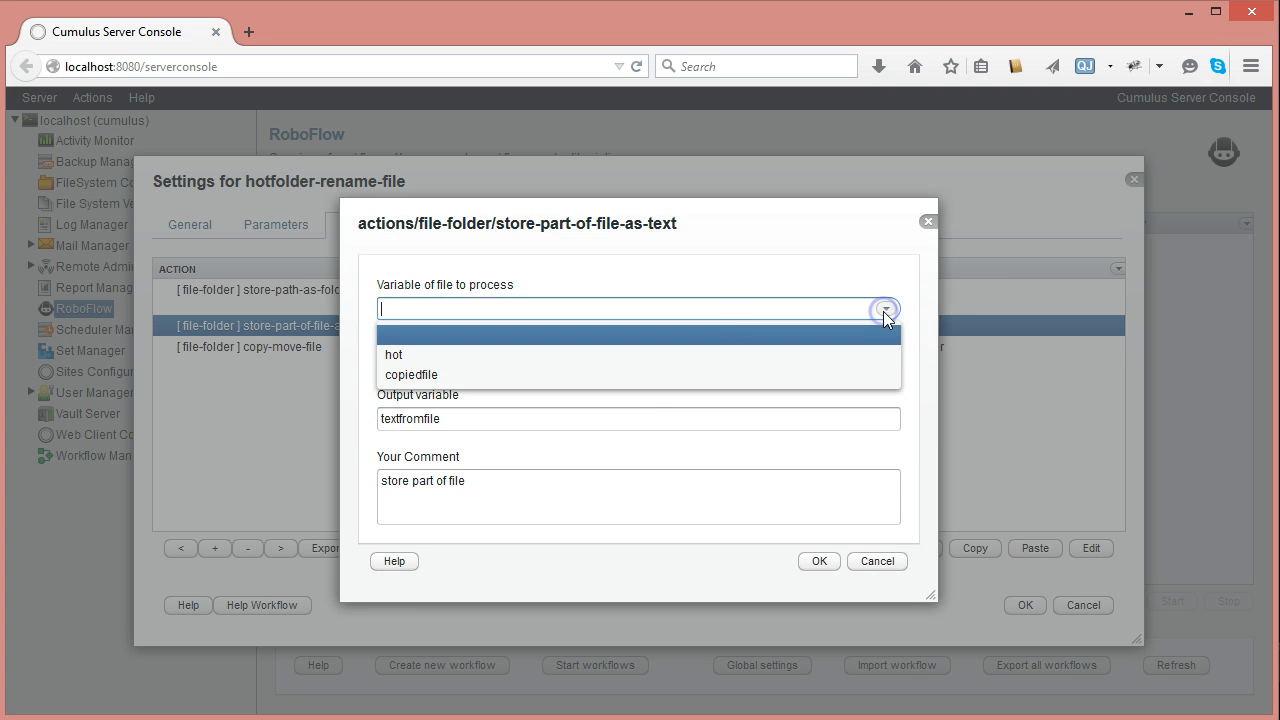
{"action": "left_click", "coordinate": [407, 358]}
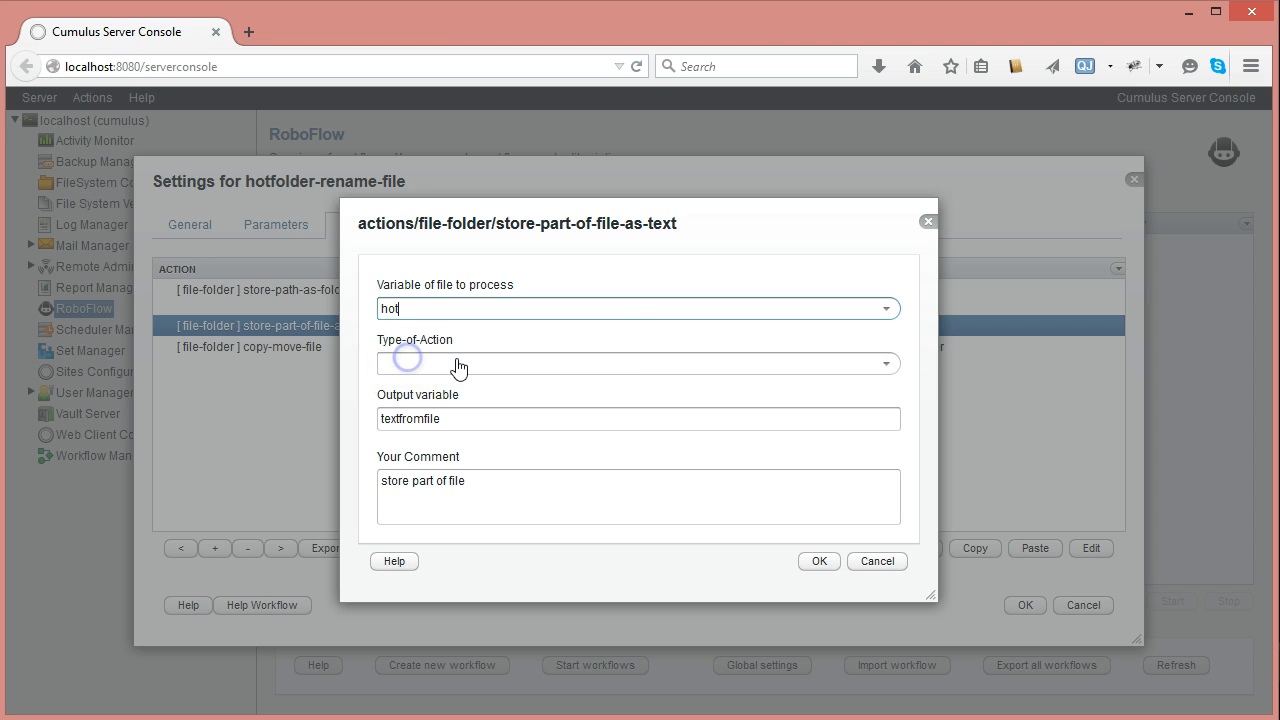
{"action": "left_click", "coordinate": [882, 363]}
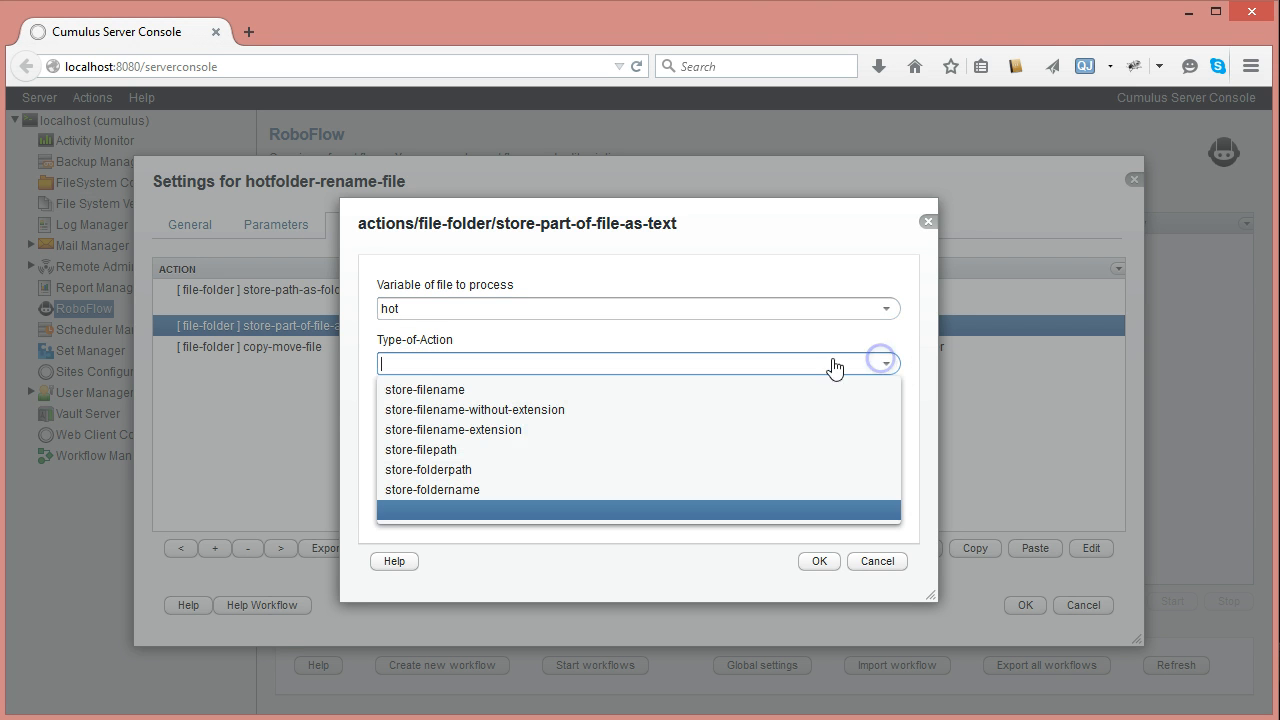
{"action": "left_click", "coordinate": [428, 410]}
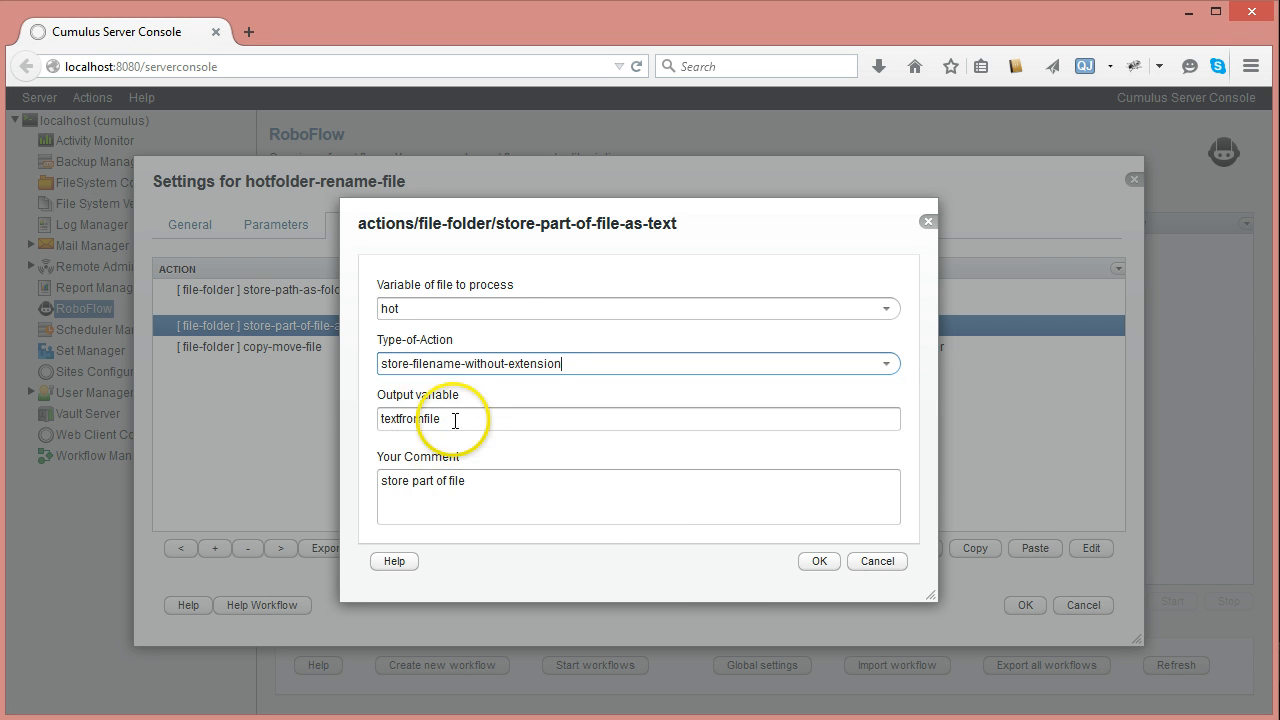
Name the output variable file-name-wo, extend the comment to "store part of file: file-name-wo", and save the action.
{"action": "left_click_drag", "start_coordinate": [457, 420], "coordinate": [299, 408]}
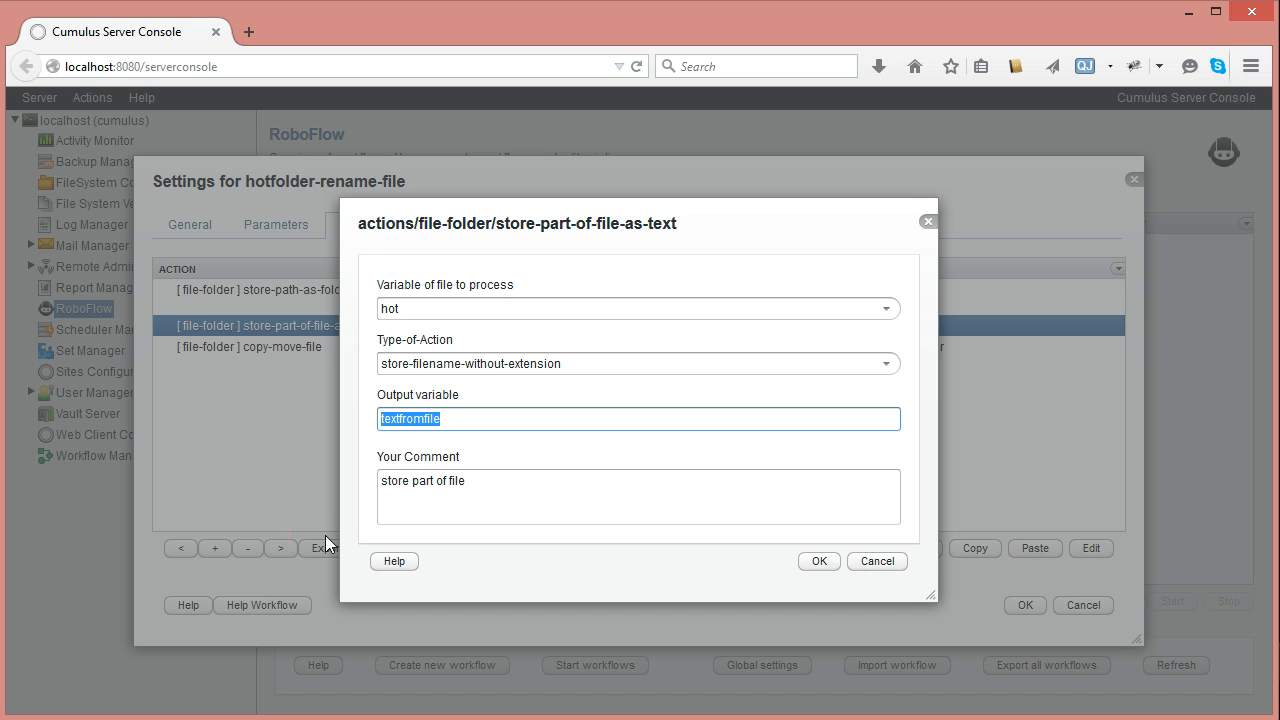
{"action": "type", "text": "file-name-wo"}
{"action": "key", "text": "ctrl+a"}
{"action": "key", "text": "ctrl+c"}
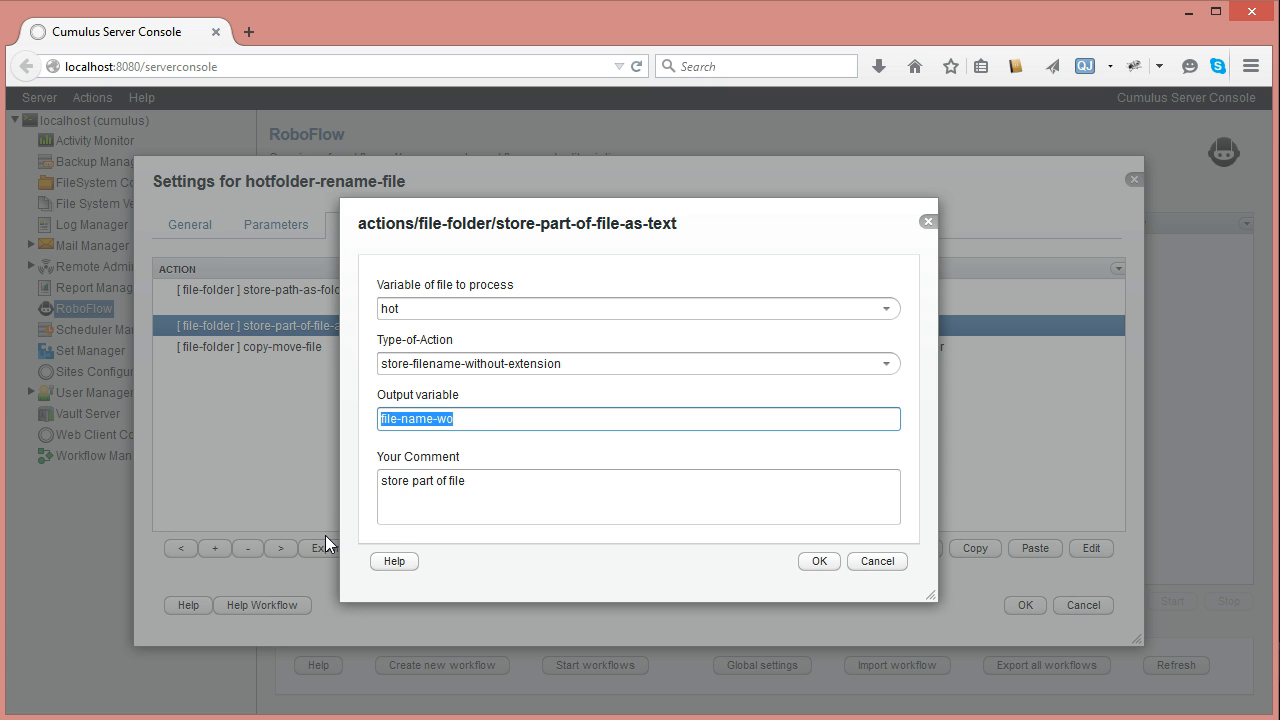
{"action": "left_click", "coordinate": [498, 479]}
{"action": "type", "text": ":"}
{"action": "key", "text": "ctrl+v"}
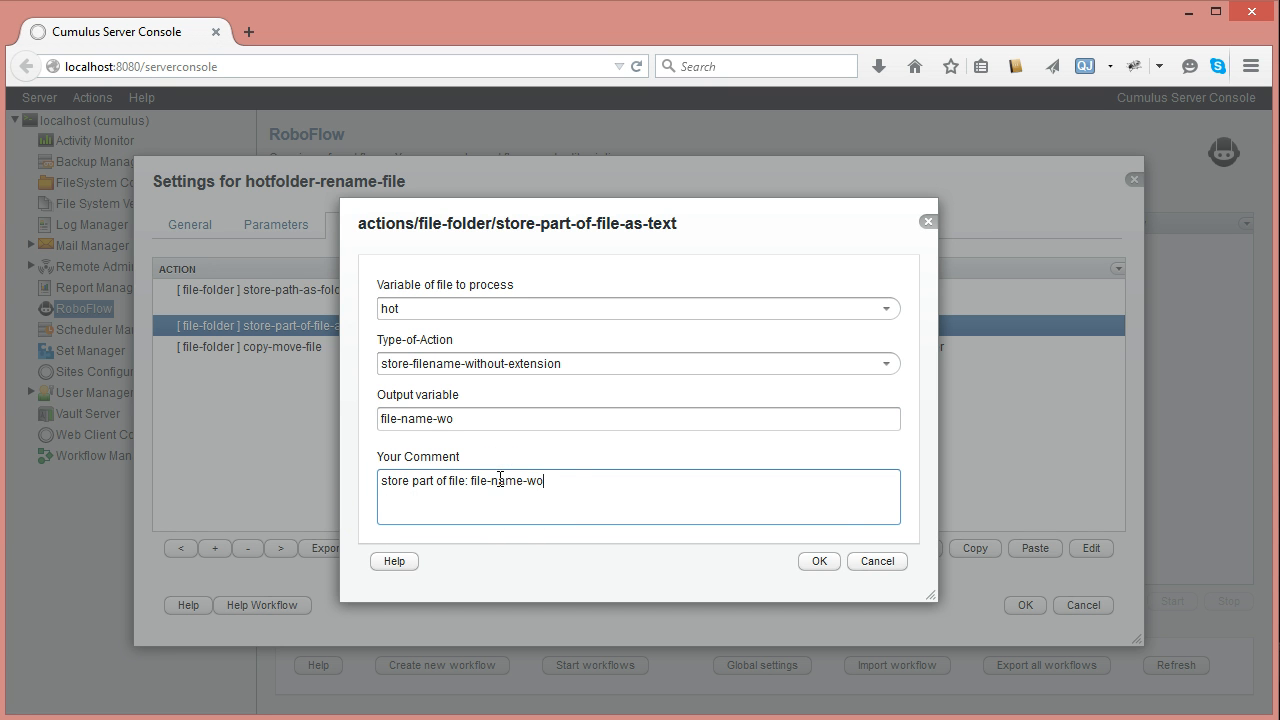
{"action": "left_click", "coordinate": [819, 561]}
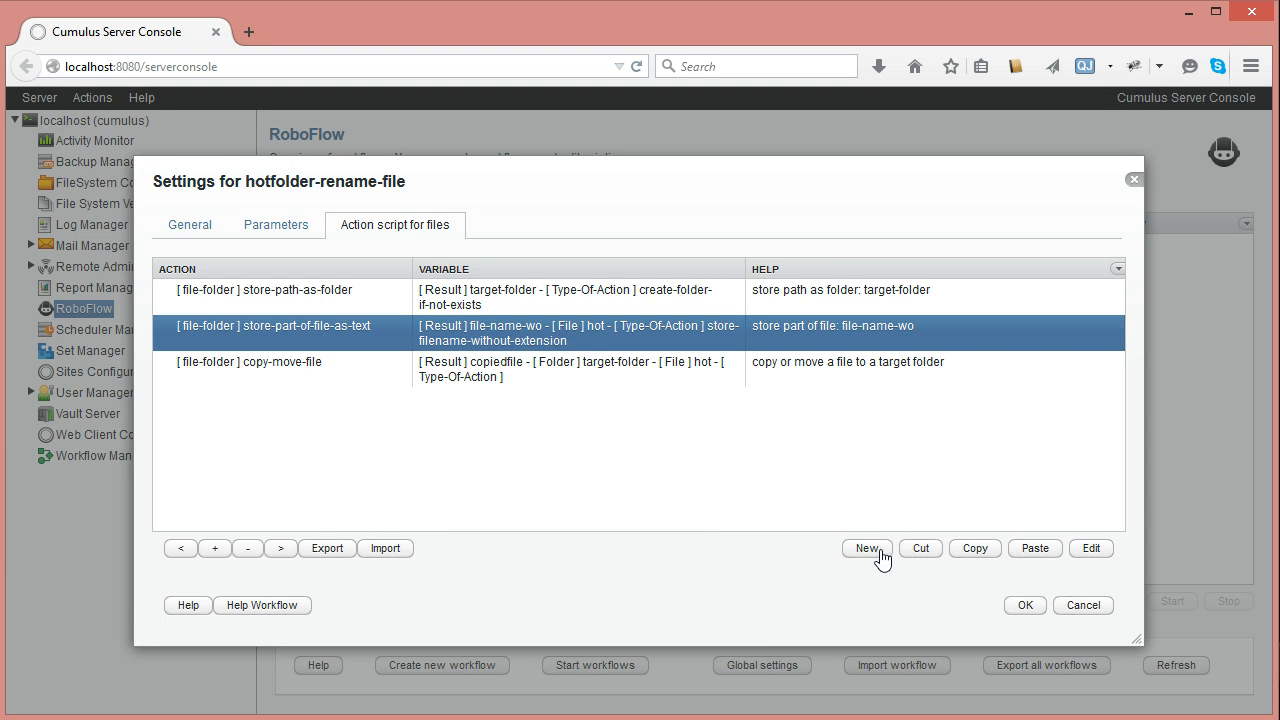
Duplicate the store-part-of-file-as-text action and set the copy's Type-of-Action to store-filename-extension.
{"action": "left_click", "coordinate": [962, 548]}
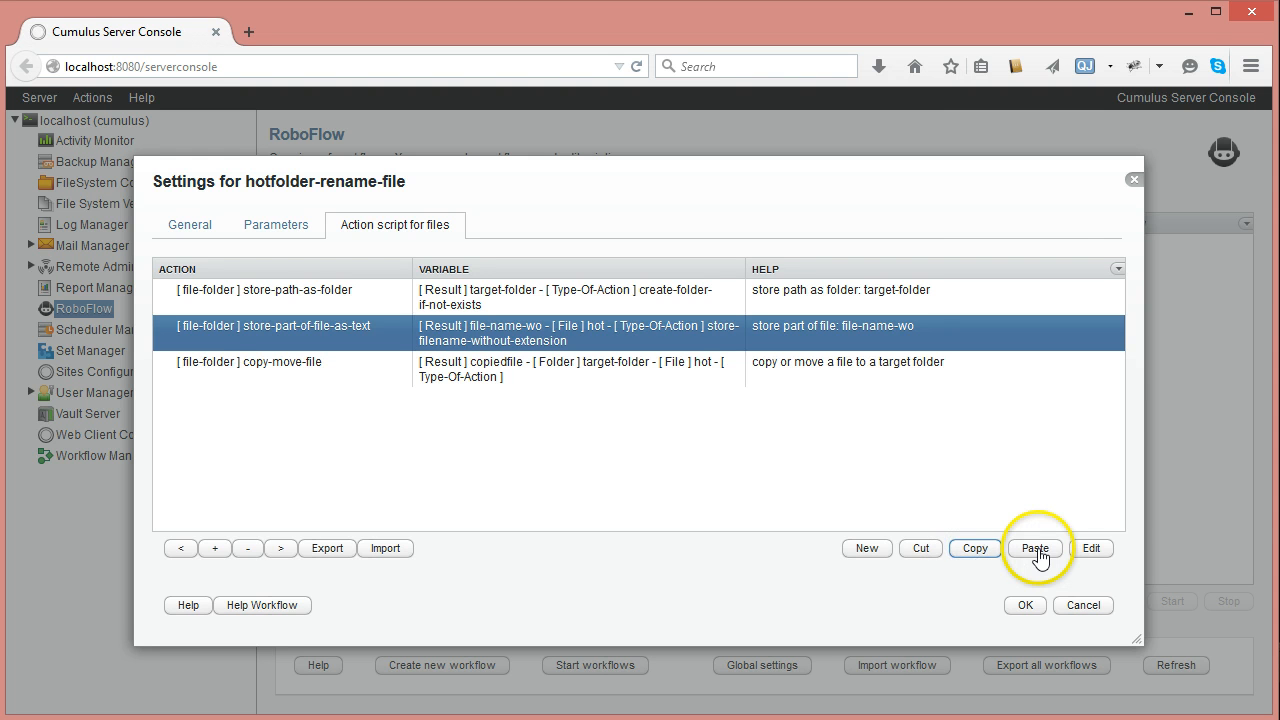
{"action": "left_click", "coordinate": [1035, 548]}
{"action": "double_click", "coordinate": [347, 370]}
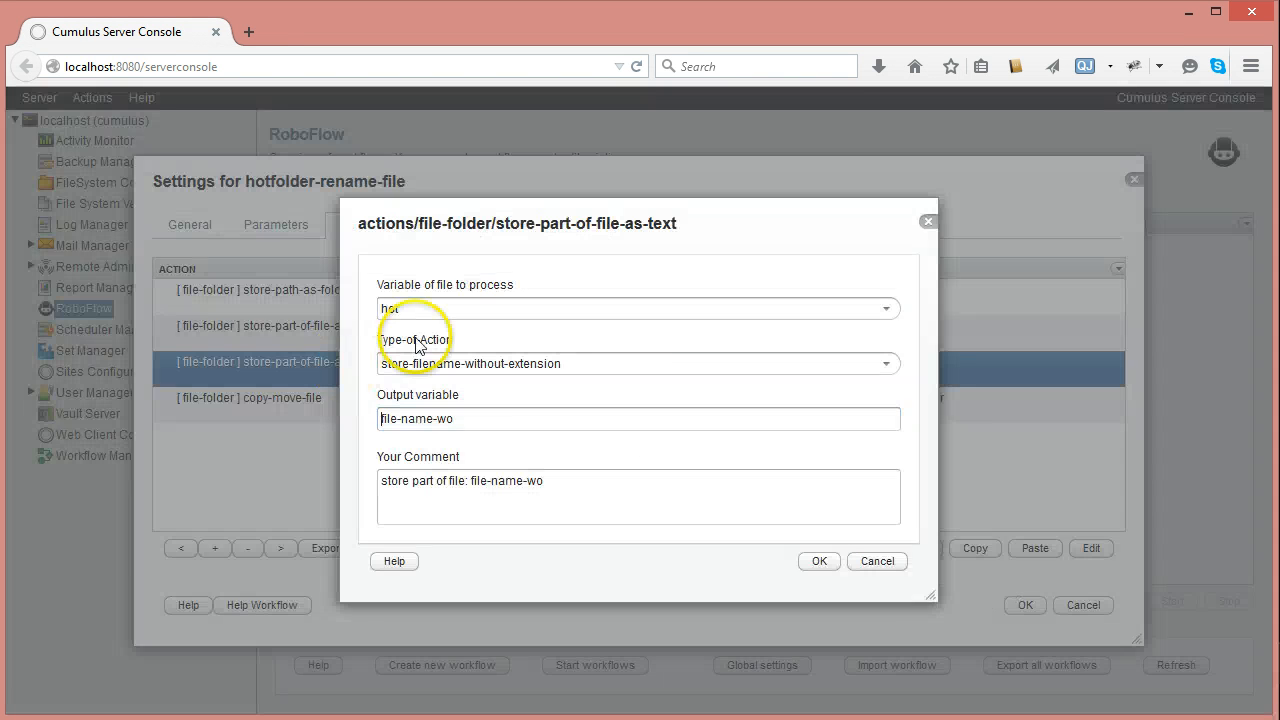
{"action": "left_click", "coordinate": [893, 362]}
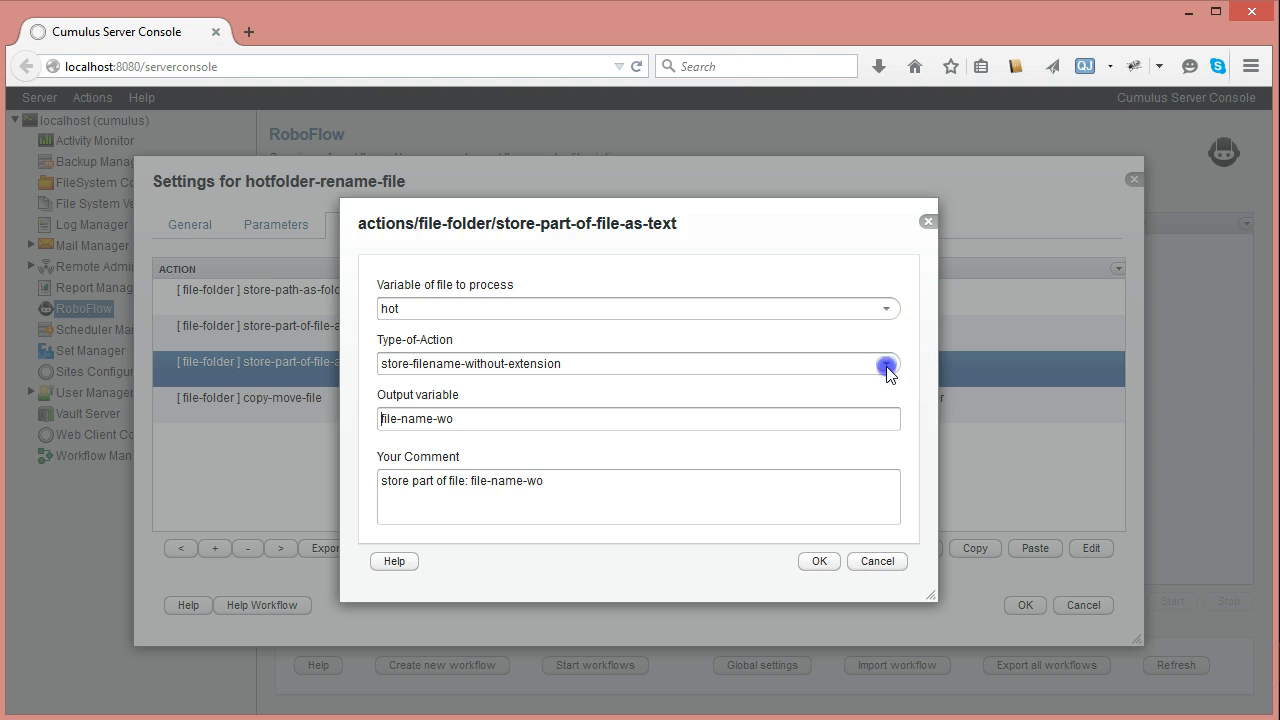
{"action": "left_click", "coordinate": [503, 432]}
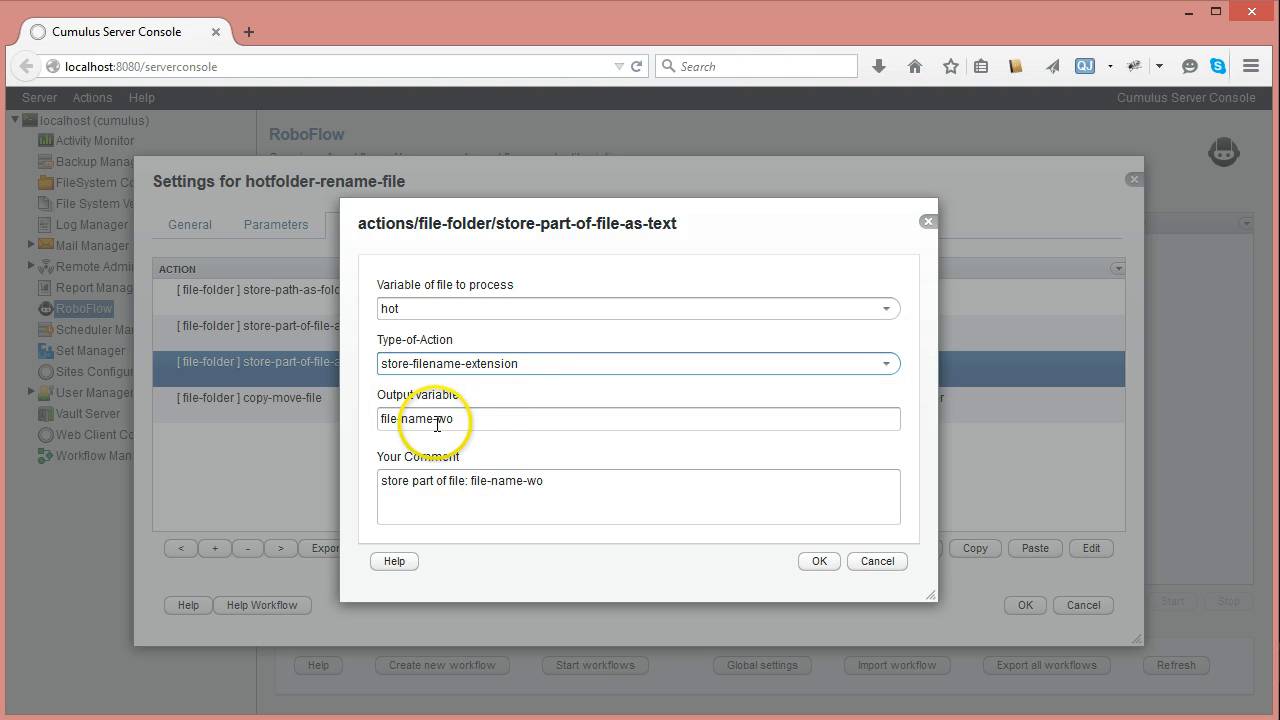
Rename the duplicate's output variable to file-name-ext, change its comment to "store part of file: file-name-ext", and save it.
{"action": "left_click_drag", "start_coordinate": [437, 418], "coordinate": [447, 418]}
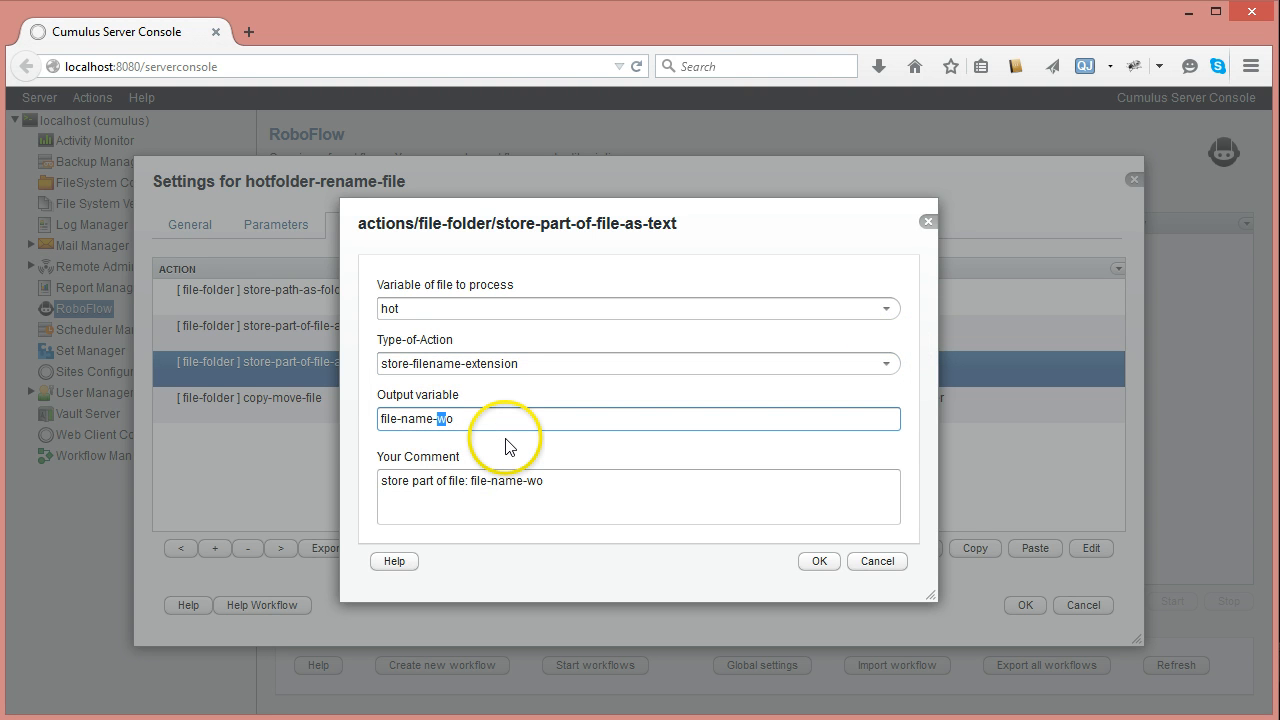
{"action": "key", "text": "shift+End"}
{"action": "type", "text": "ext"}
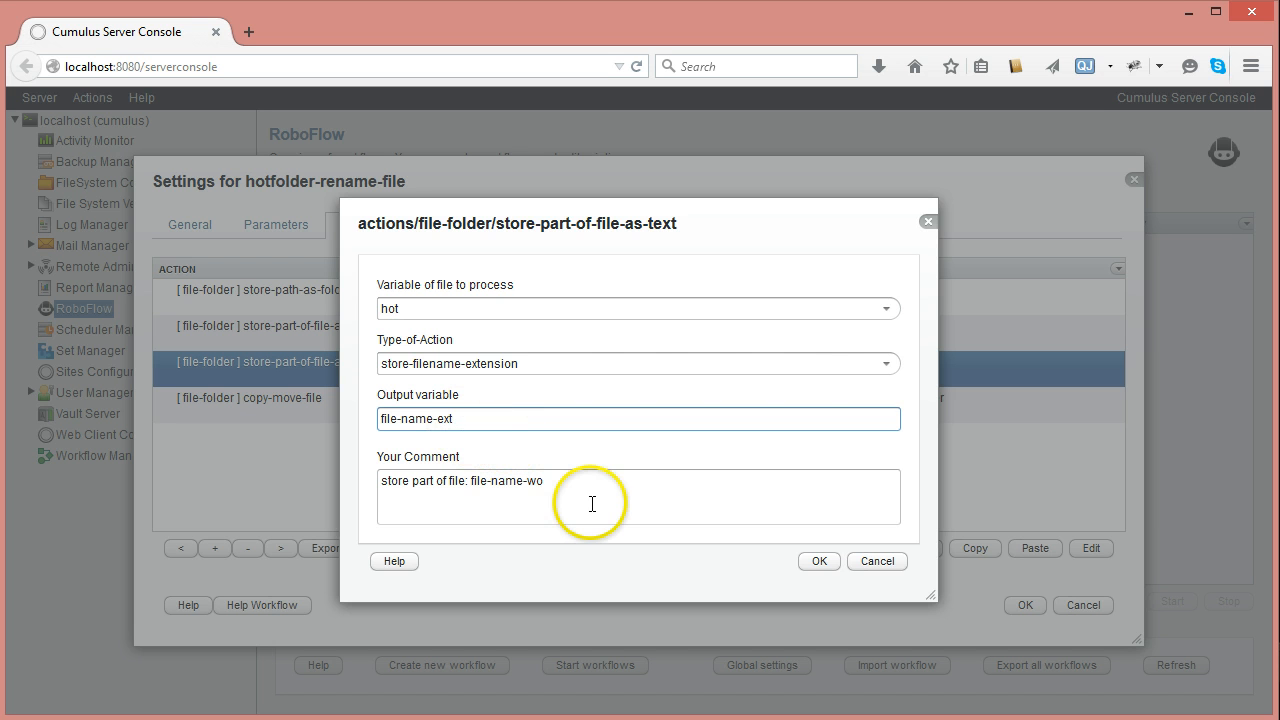
{"action": "left_click", "coordinate": [571, 488]}
{"action": "key", "text": "BackSpace"}
{"action": "key", "text": "BackSpace"}
{"action": "type", "text": "ext"}
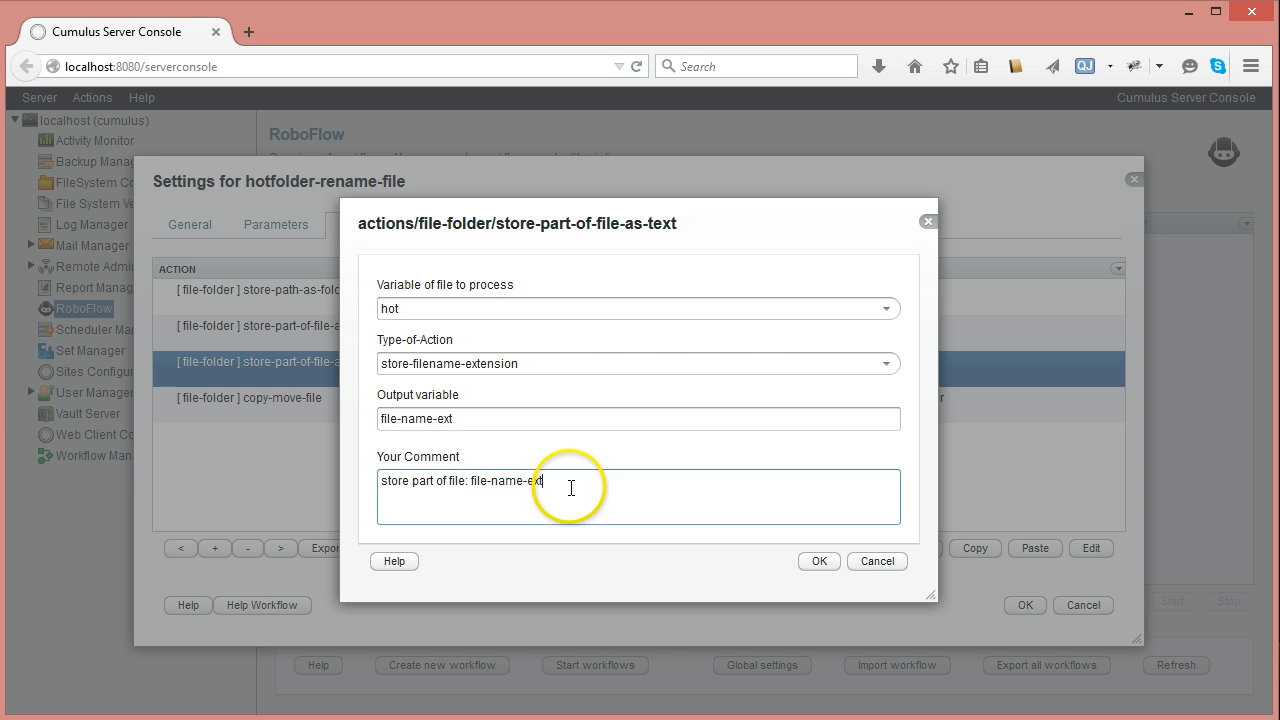
{"action": "left_click", "coordinate": [816, 561]}
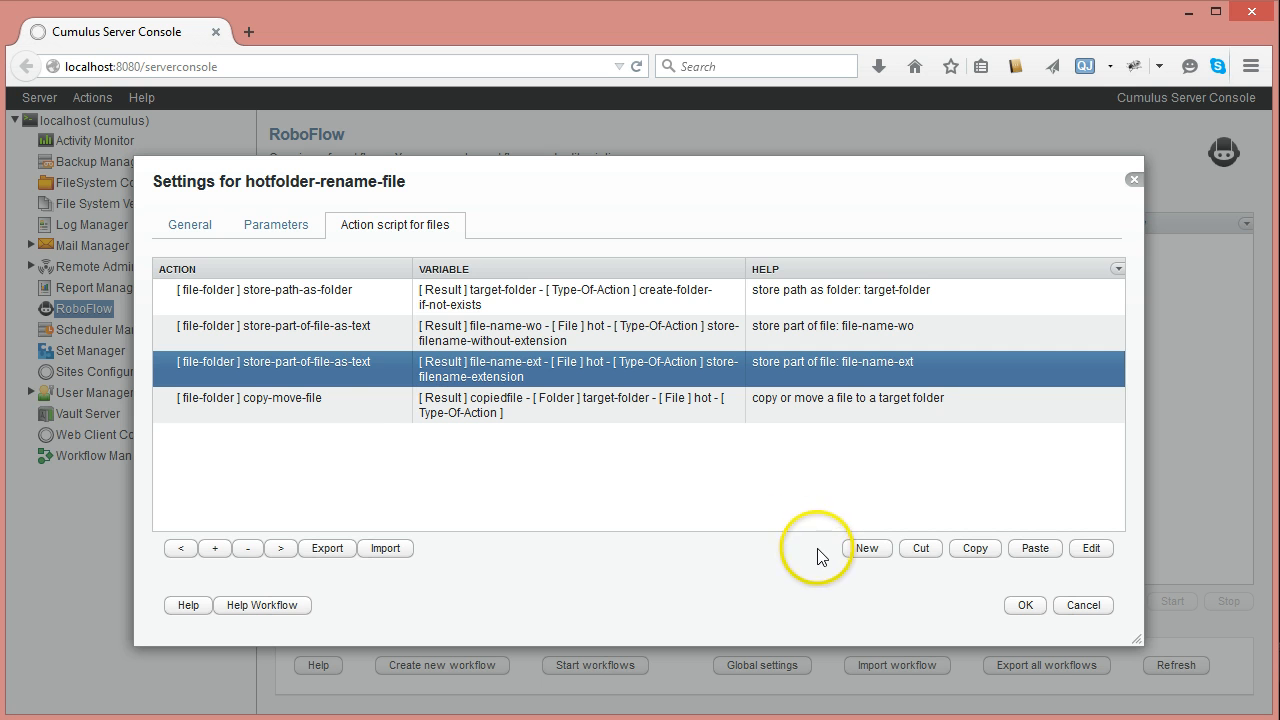
Reopen the copy-move-file action and append an underscore and the stored tag file-name-wo to the Target-File-Name.
{"action": "left_click", "coordinate": [360, 416]}
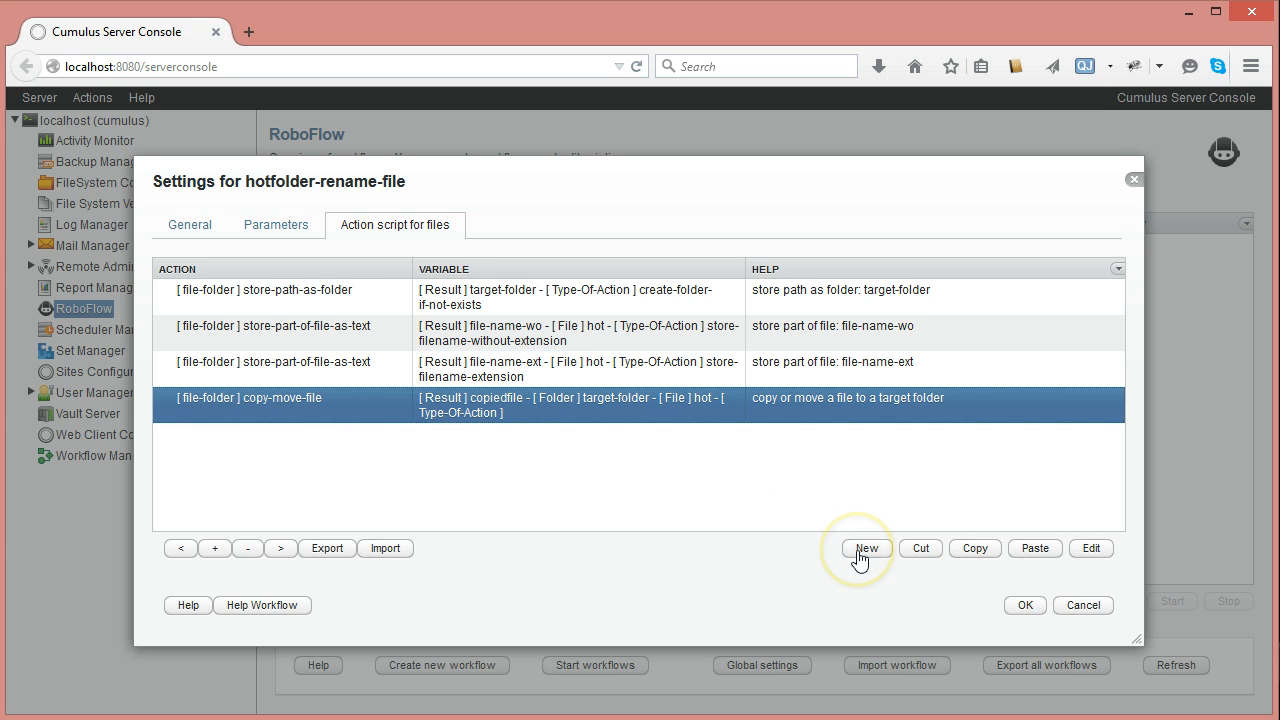
{"action": "left_click", "coordinate": [1090, 549]}
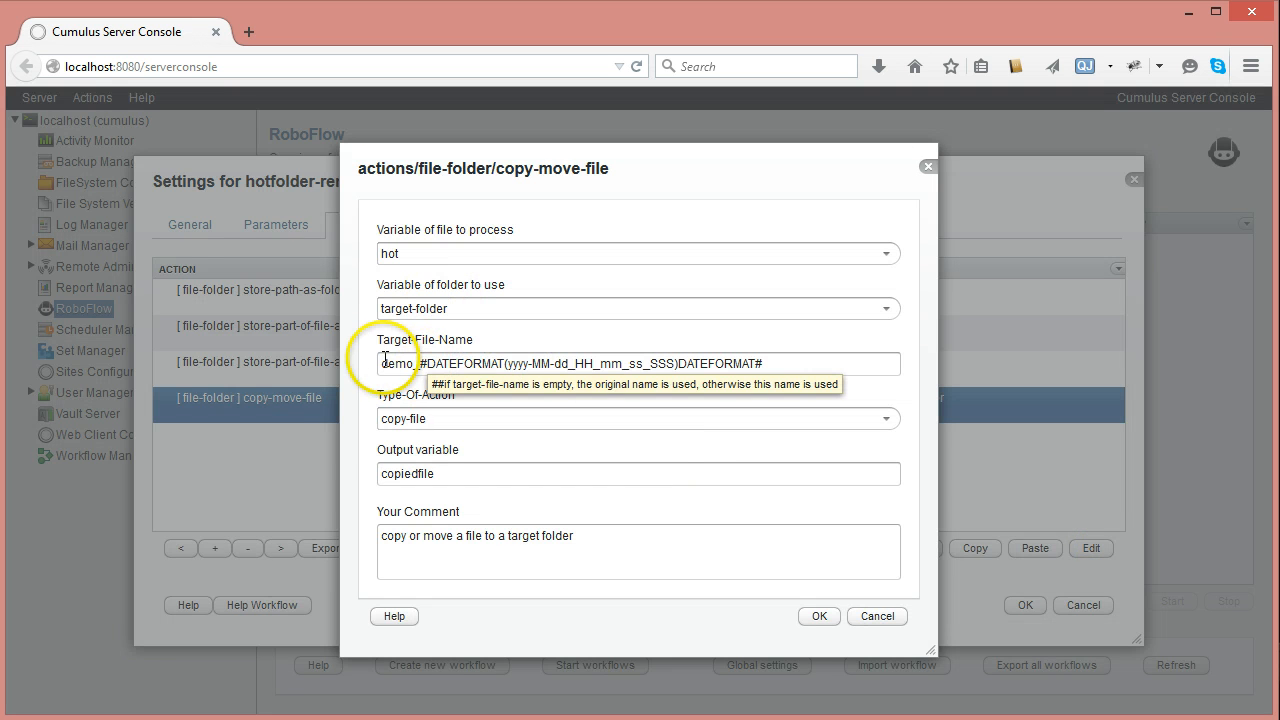
{"action": "left_click", "coordinate": [423, 363]}
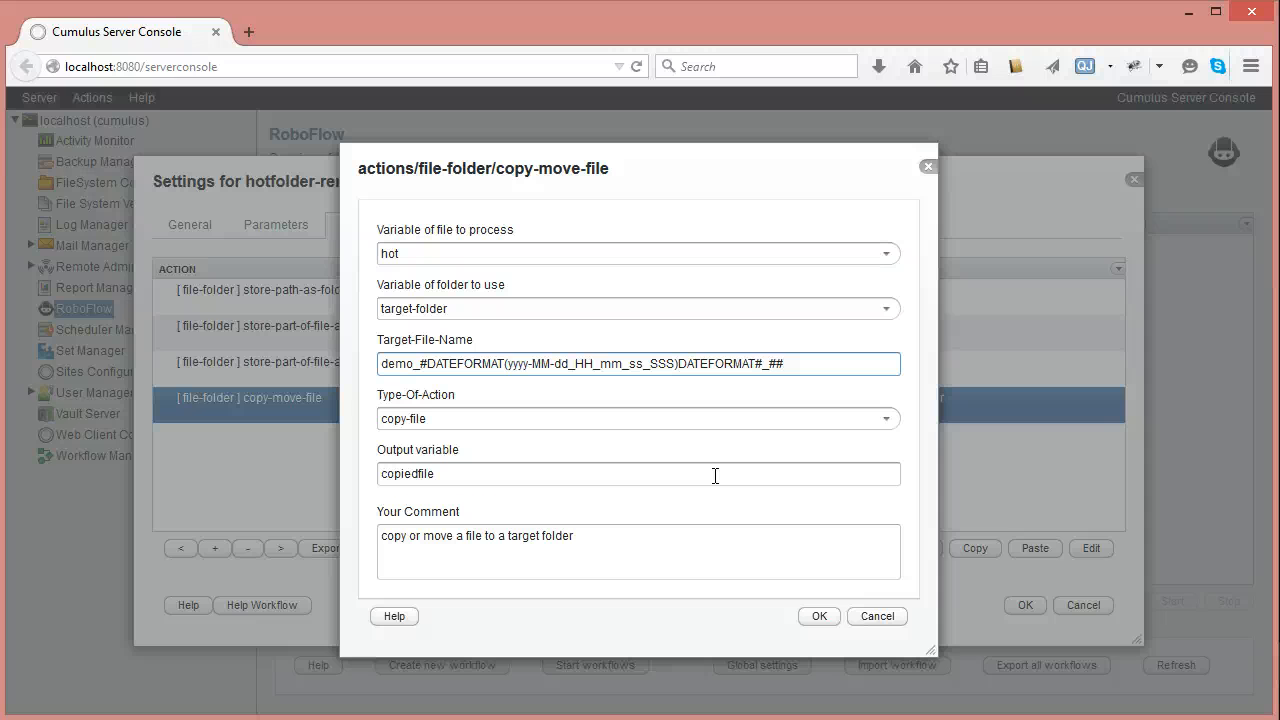
{"action": "left_click", "coordinate": [886, 528]}
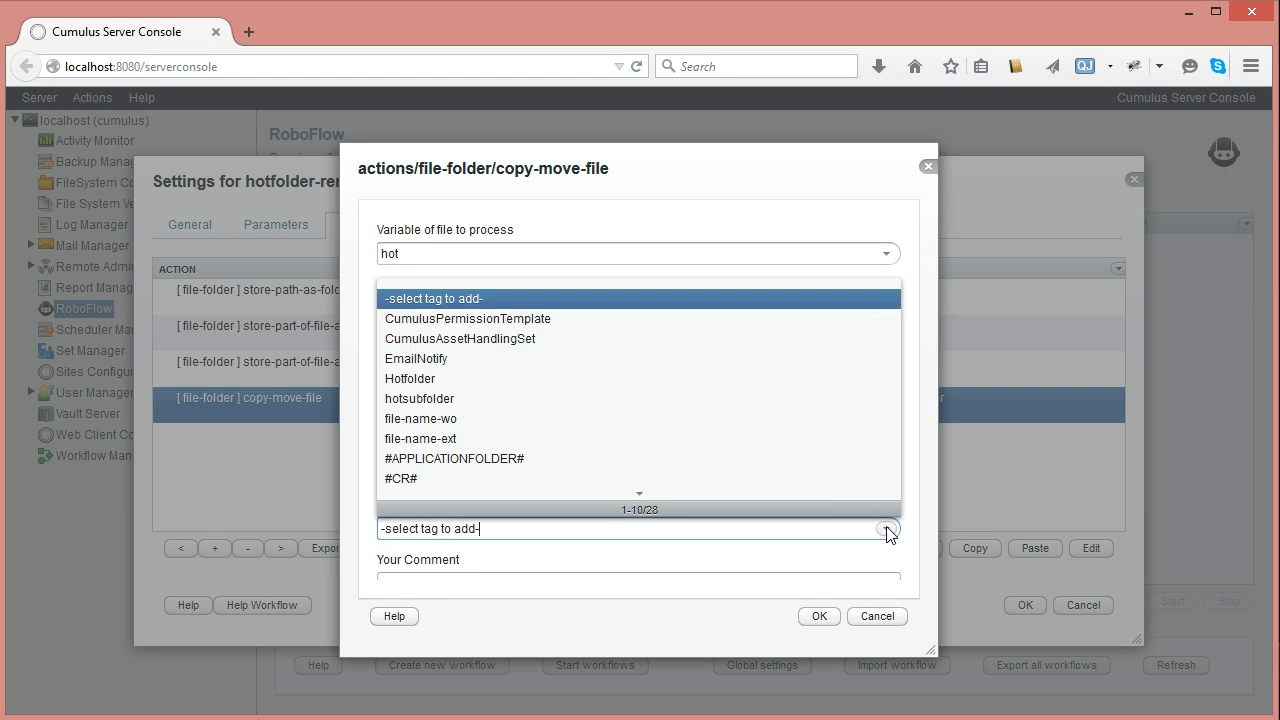
{"action": "left_click", "coordinate": [443, 419]}
Append the stored tag file-name-ext directly after the file-name-wo tag in the Target-File-Name and save the copy-move-file action.
{"action": "left_click", "coordinate": [815, 363]}
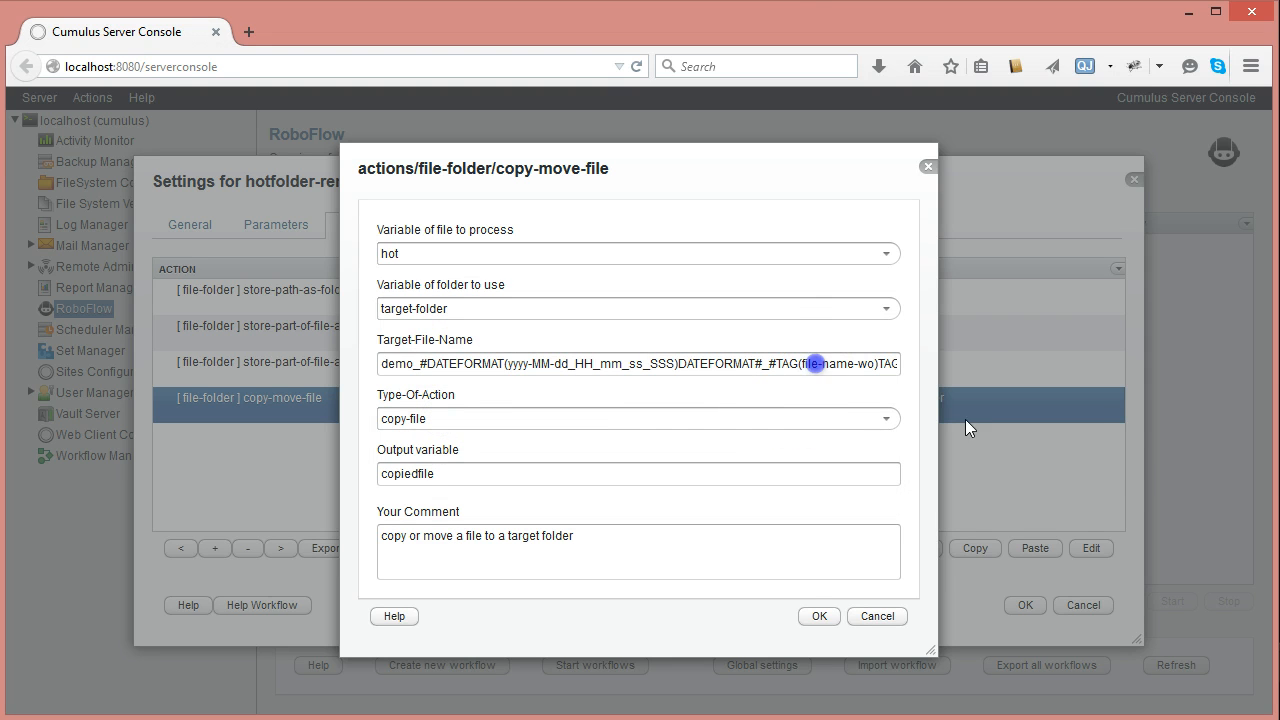
{"action": "key", "text": "End"}
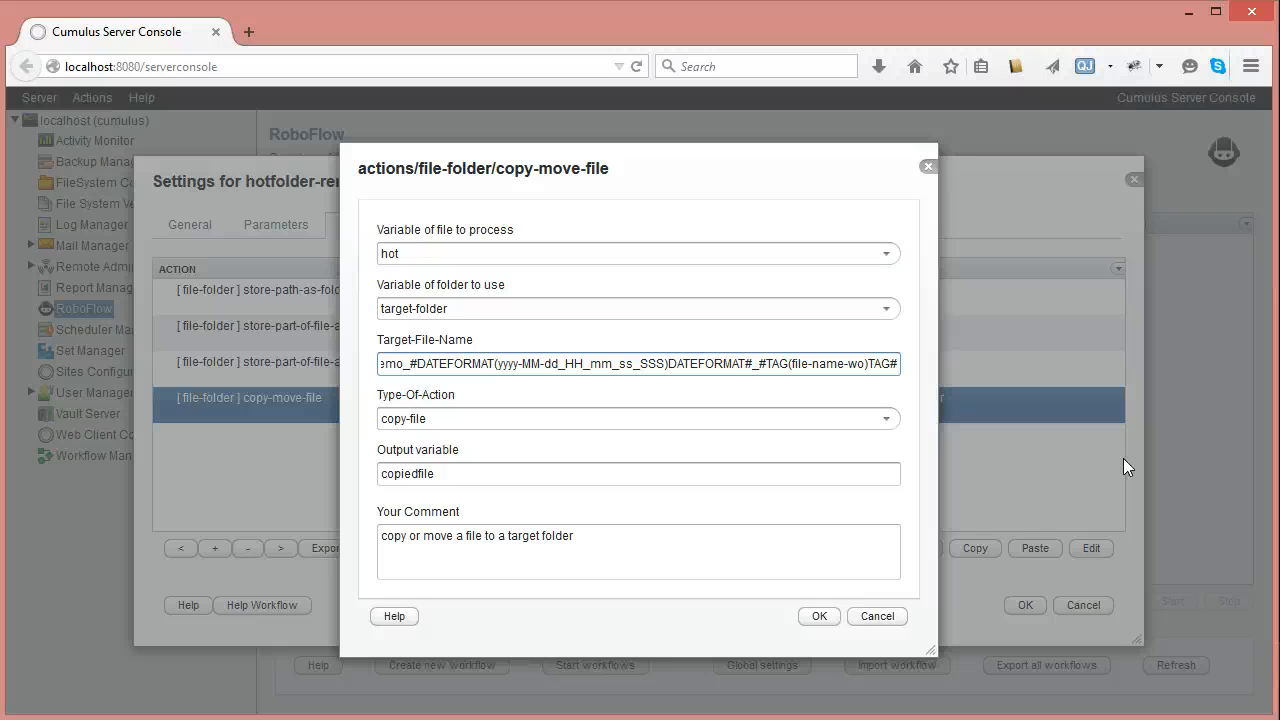
{"action": "type", "text": "##"}
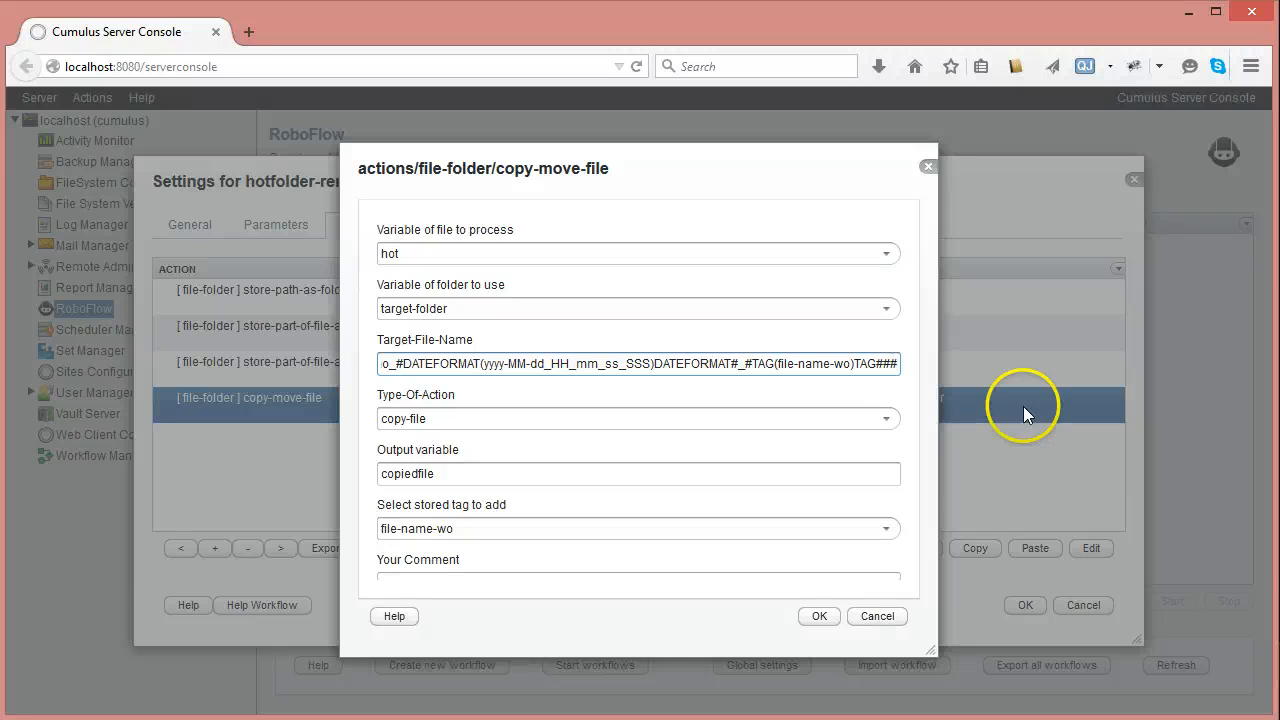
{"action": "left_click", "coordinate": [886, 529]}
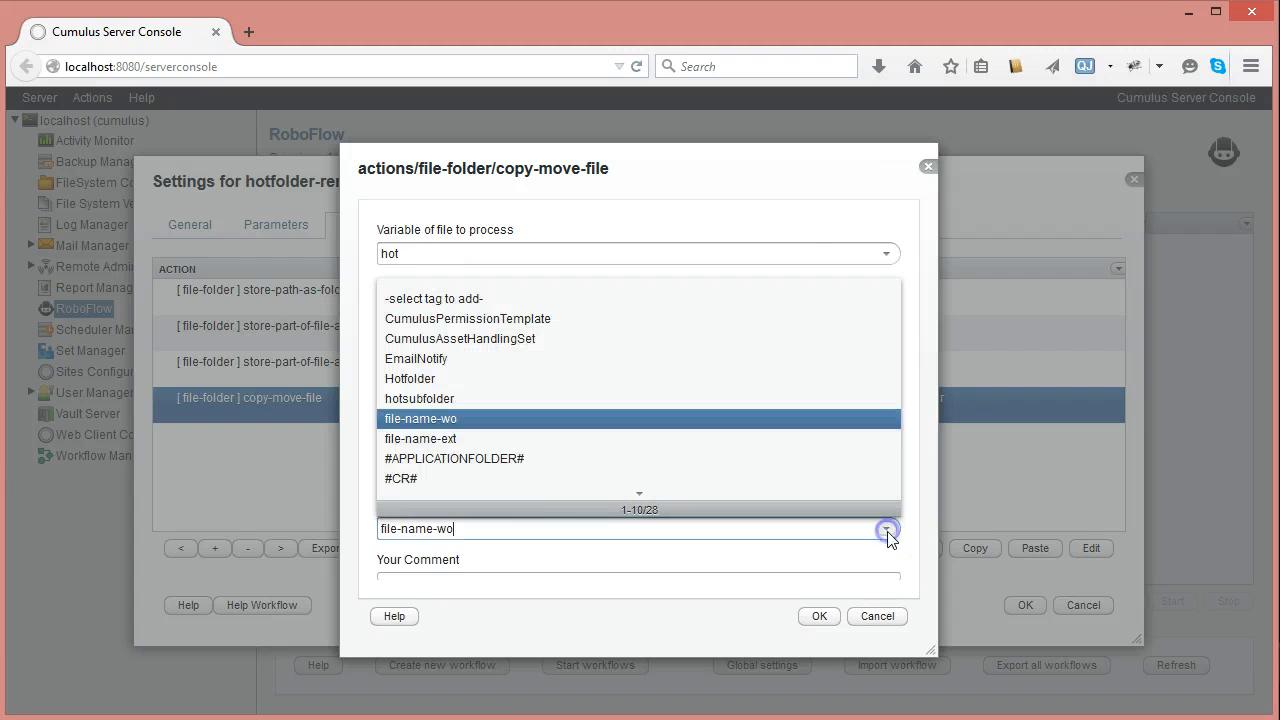
{"action": "left_click", "coordinate": [407, 419]}
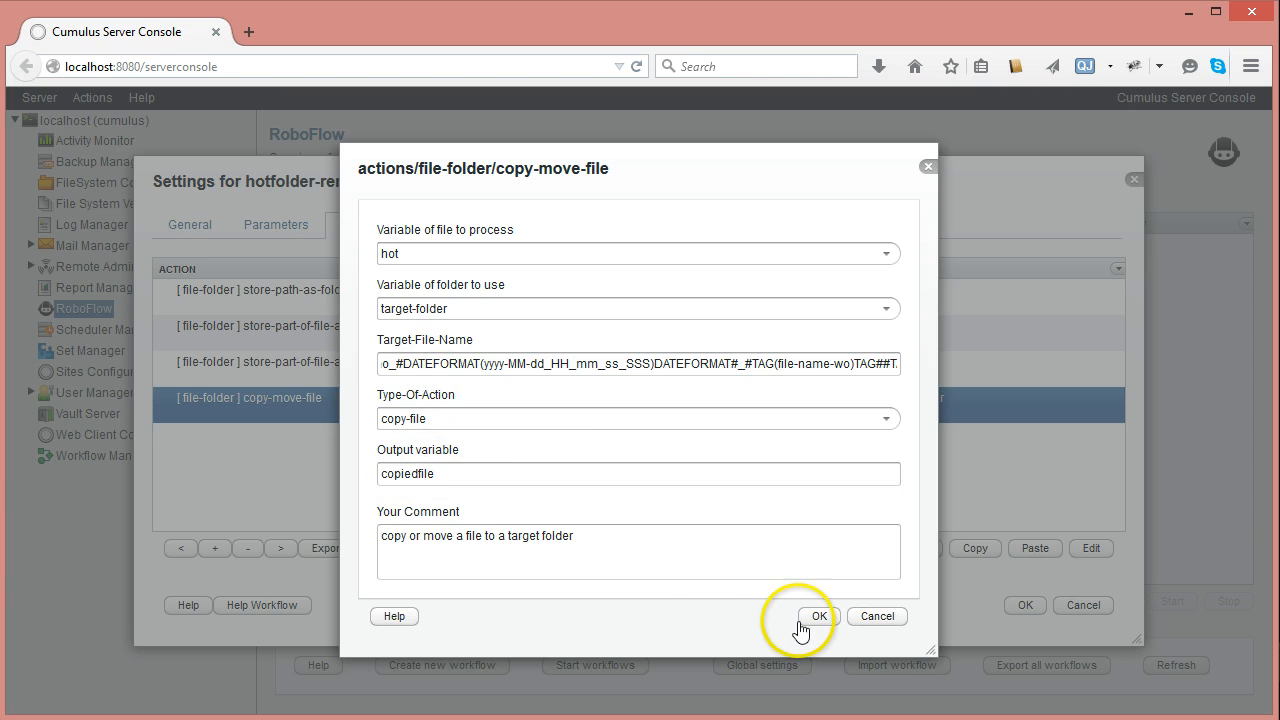
{"action": "key", "text": "Escape"}
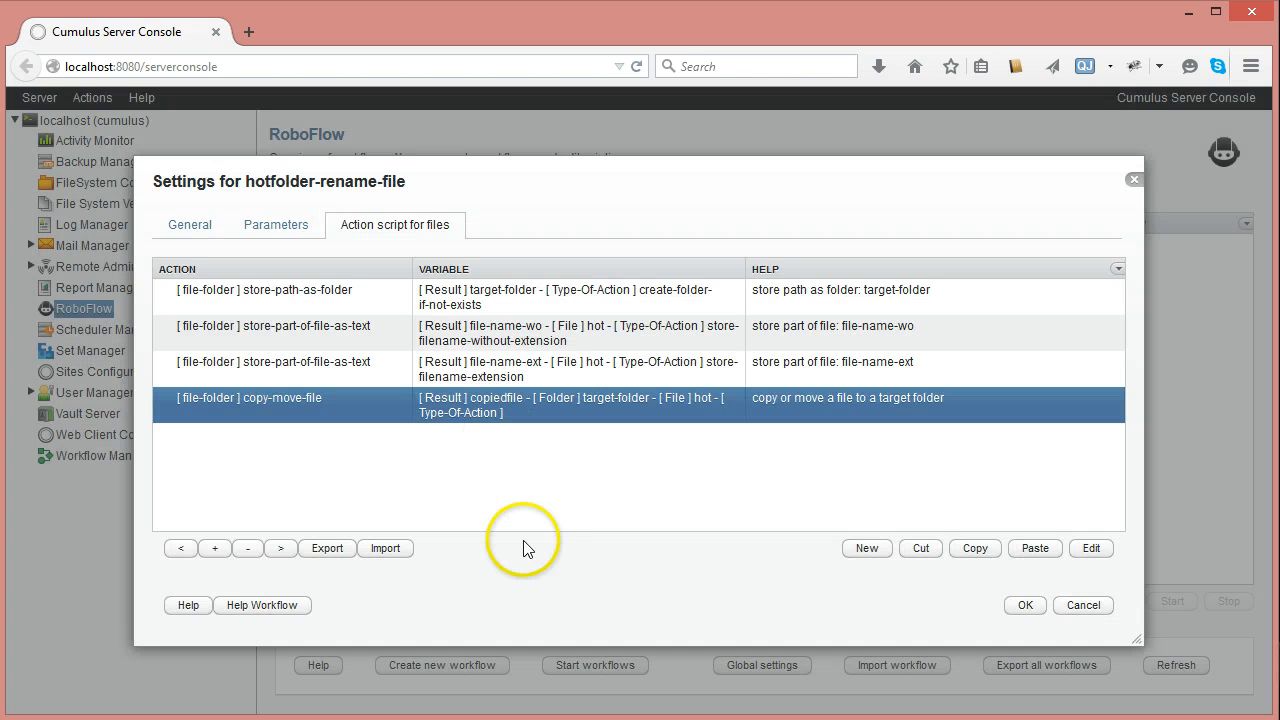
{"action": "left_click", "coordinate": [325, 295]}
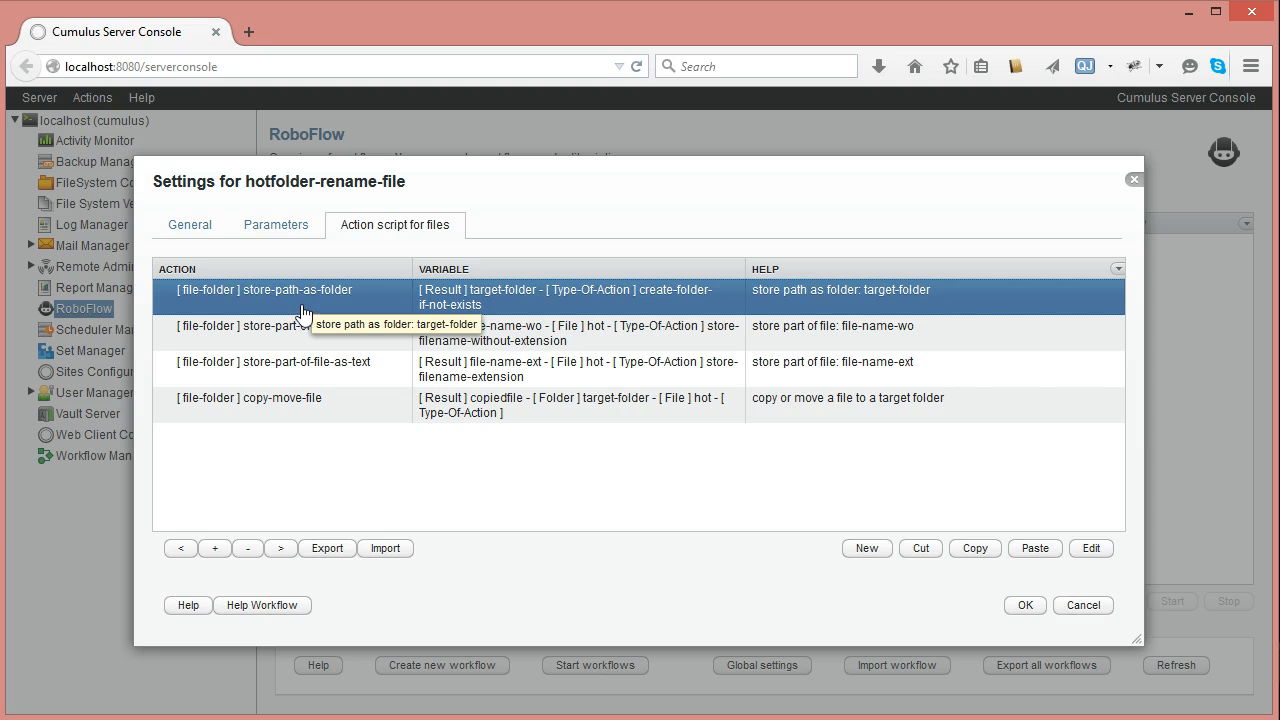
{"action": "left_click", "coordinate": [867, 557]}
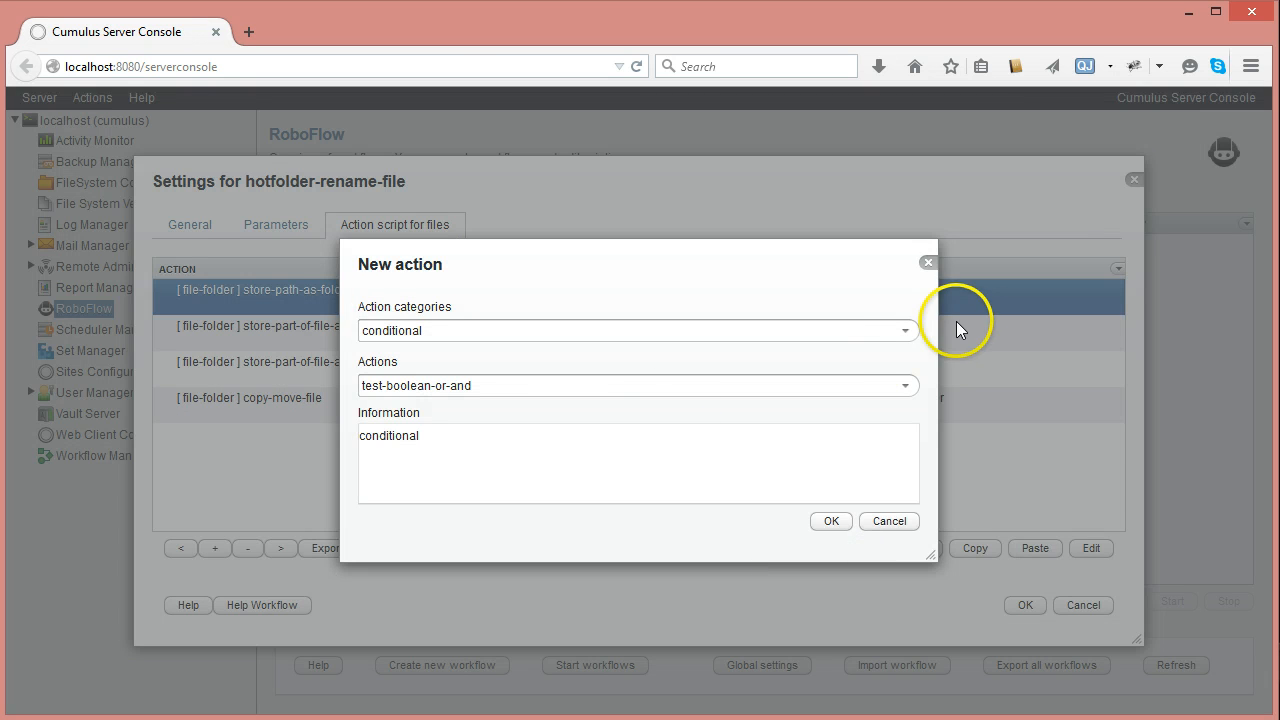
{"action": "left_click", "coordinate": [906, 333]}
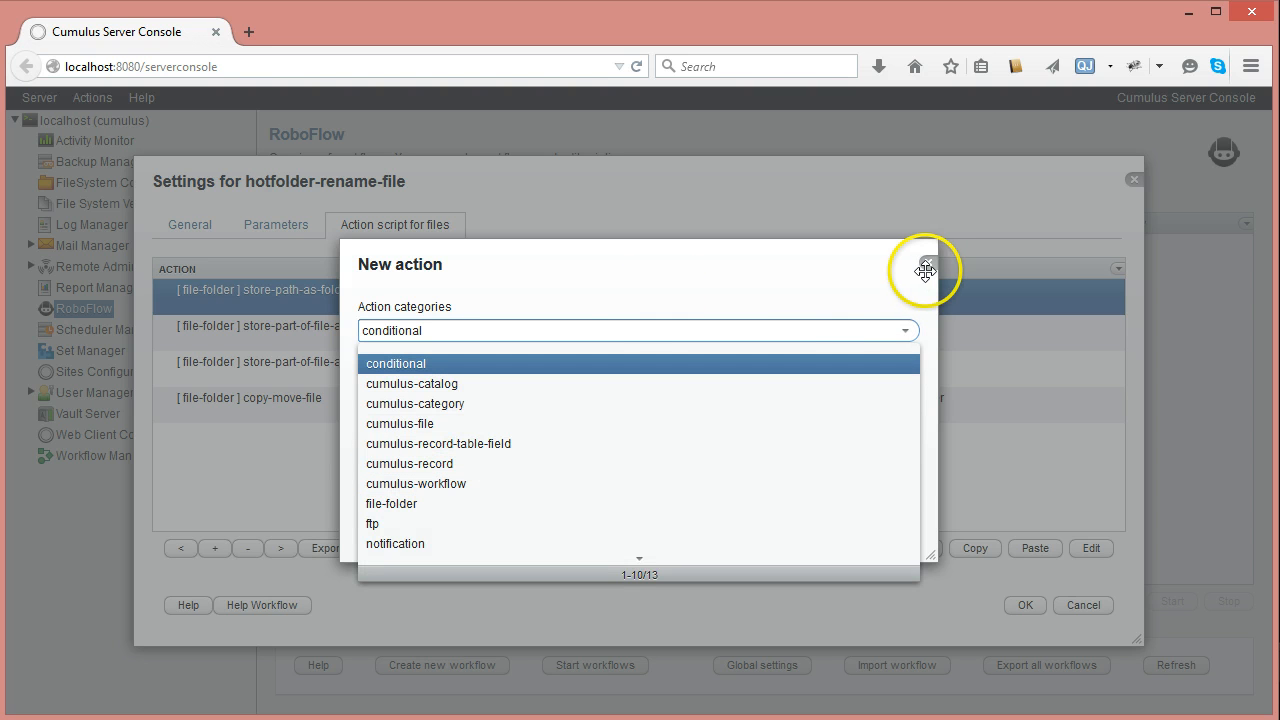
{"action": "left_click", "coordinate": [929, 264]}
{"action": "left_click", "coordinate": [927, 263]}
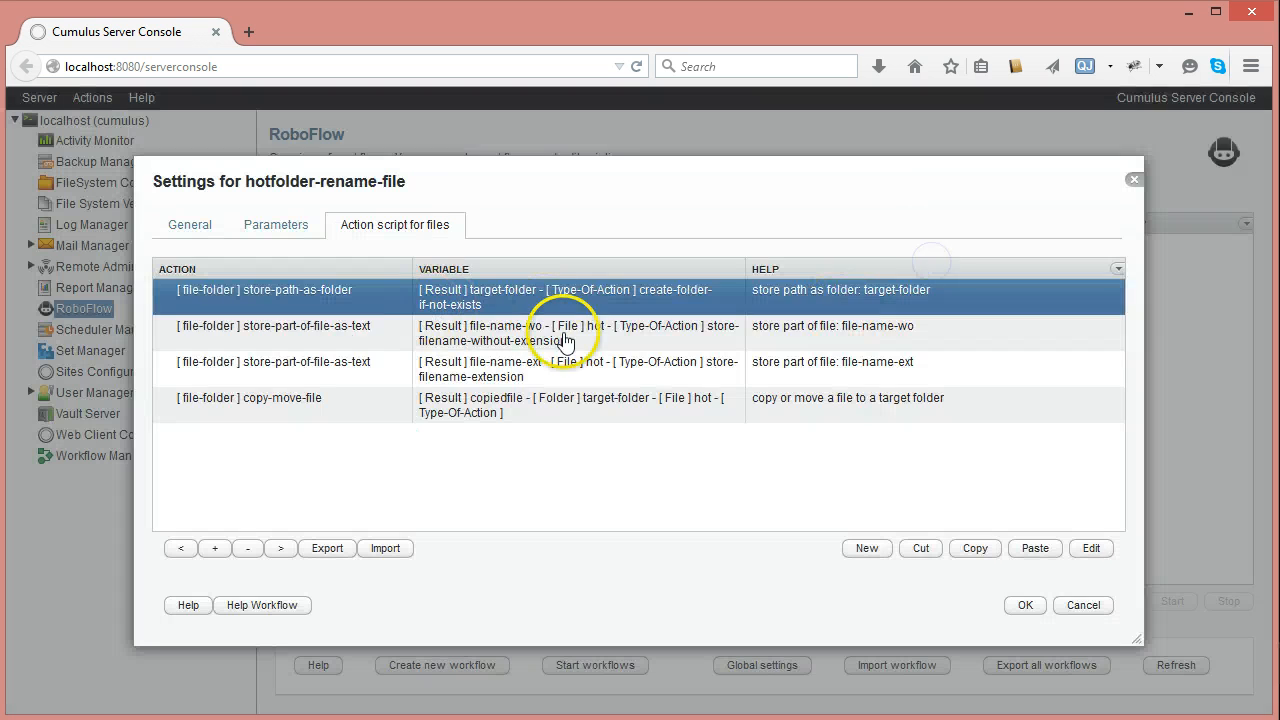
Edit the store-path-as-folder action, append a slash and the stored tag hotsubfolder to its Path-Of-Folder, and save it.
{"action": "left_click", "coordinate": [1095, 551]}
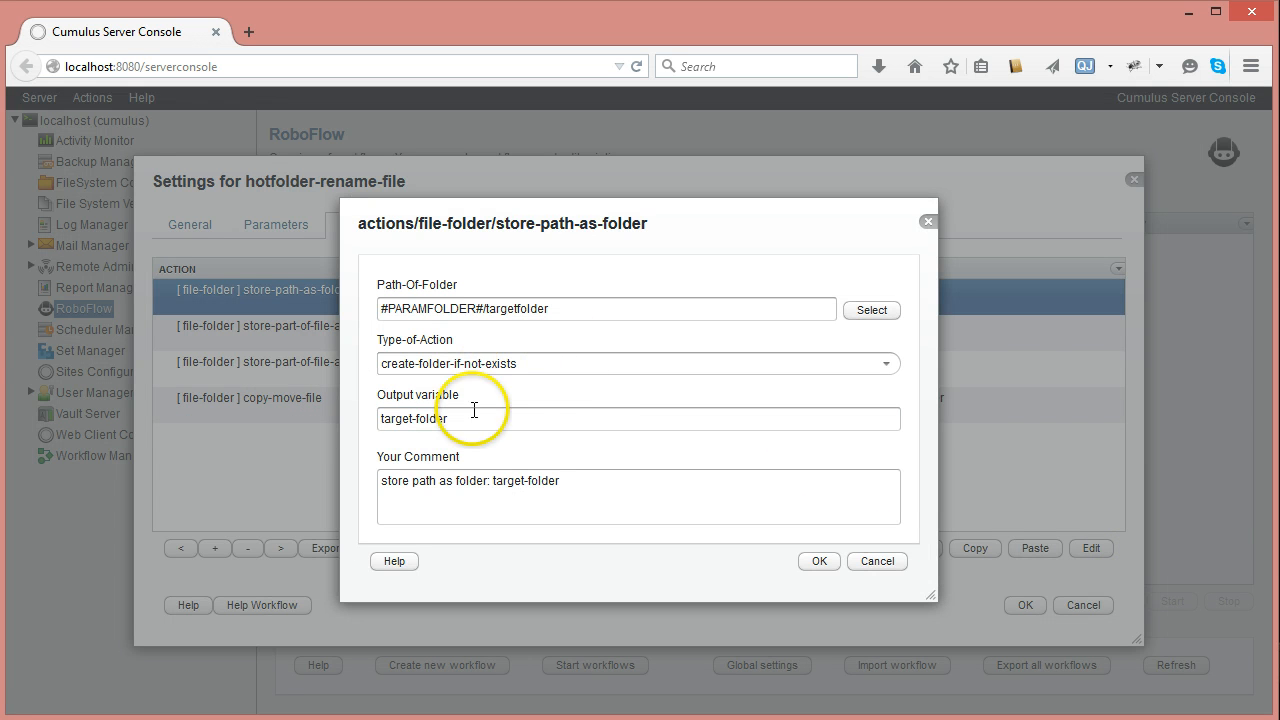
{"action": "left_click", "coordinate": [560, 308]}
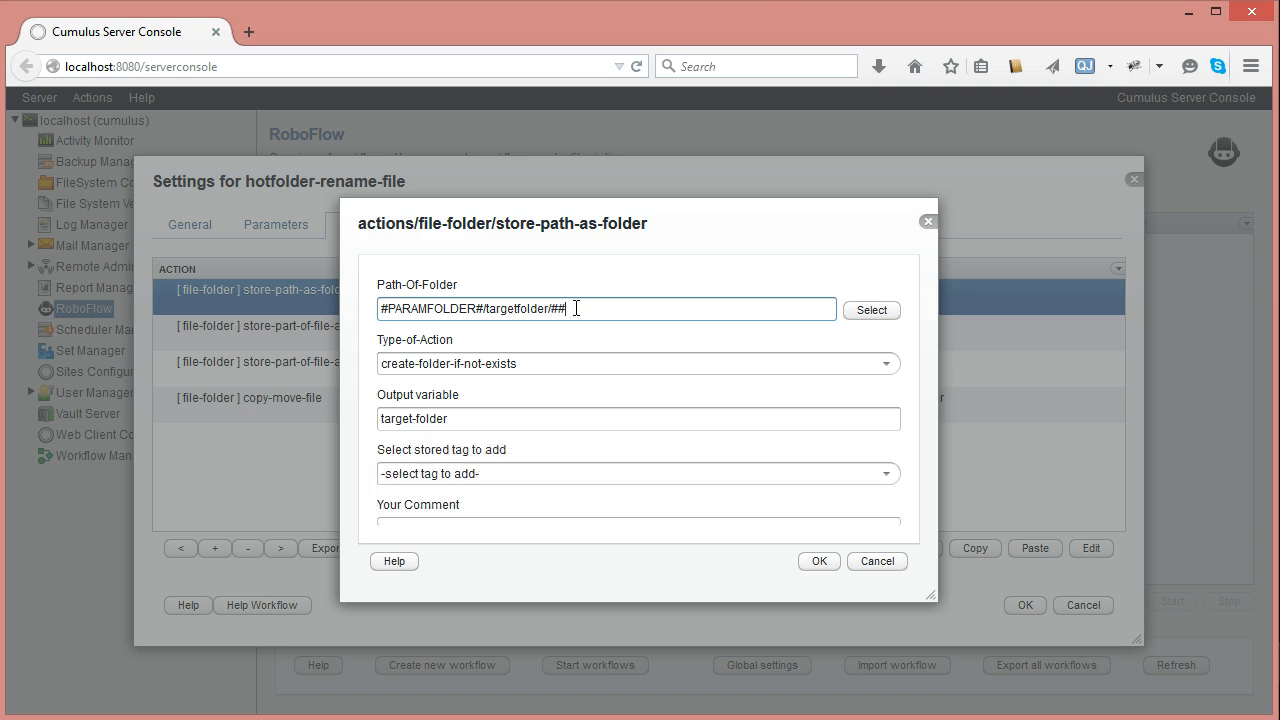
{"action": "left_click", "coordinate": [887, 474]}
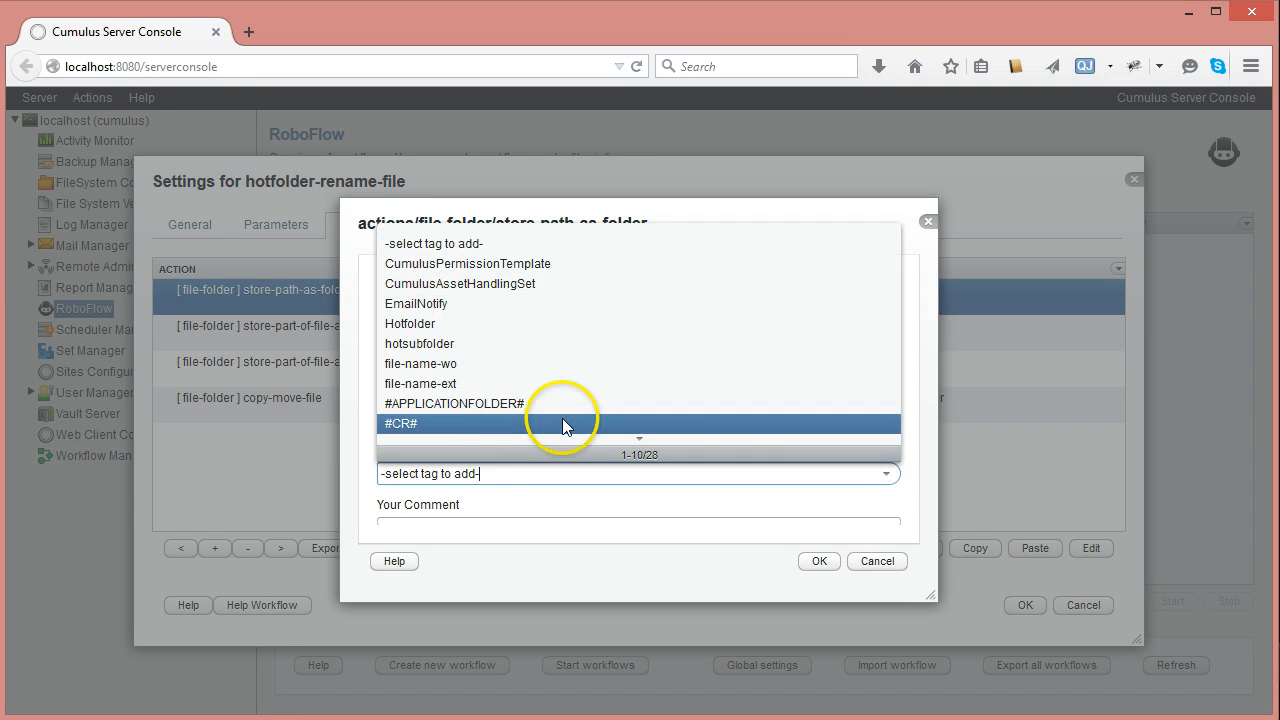
{"action": "left_click", "coordinate": [415, 345]}
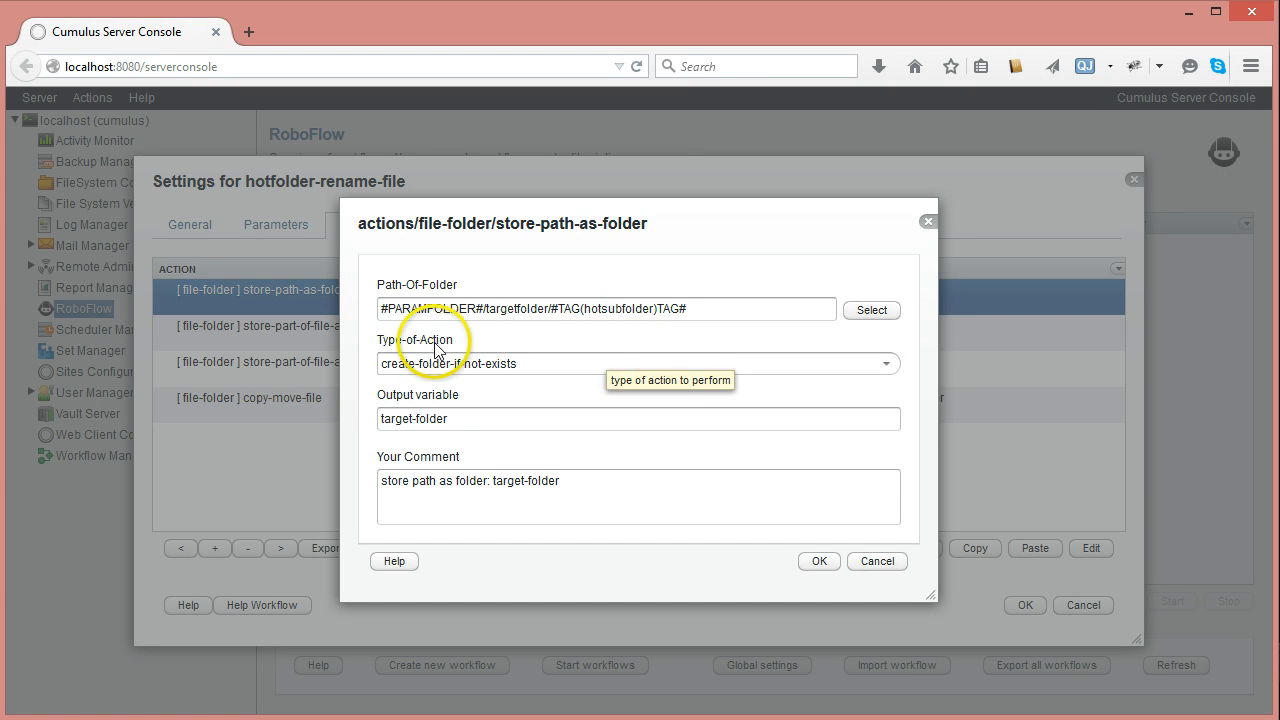
{"action": "left_click", "coordinate": [817, 562]}
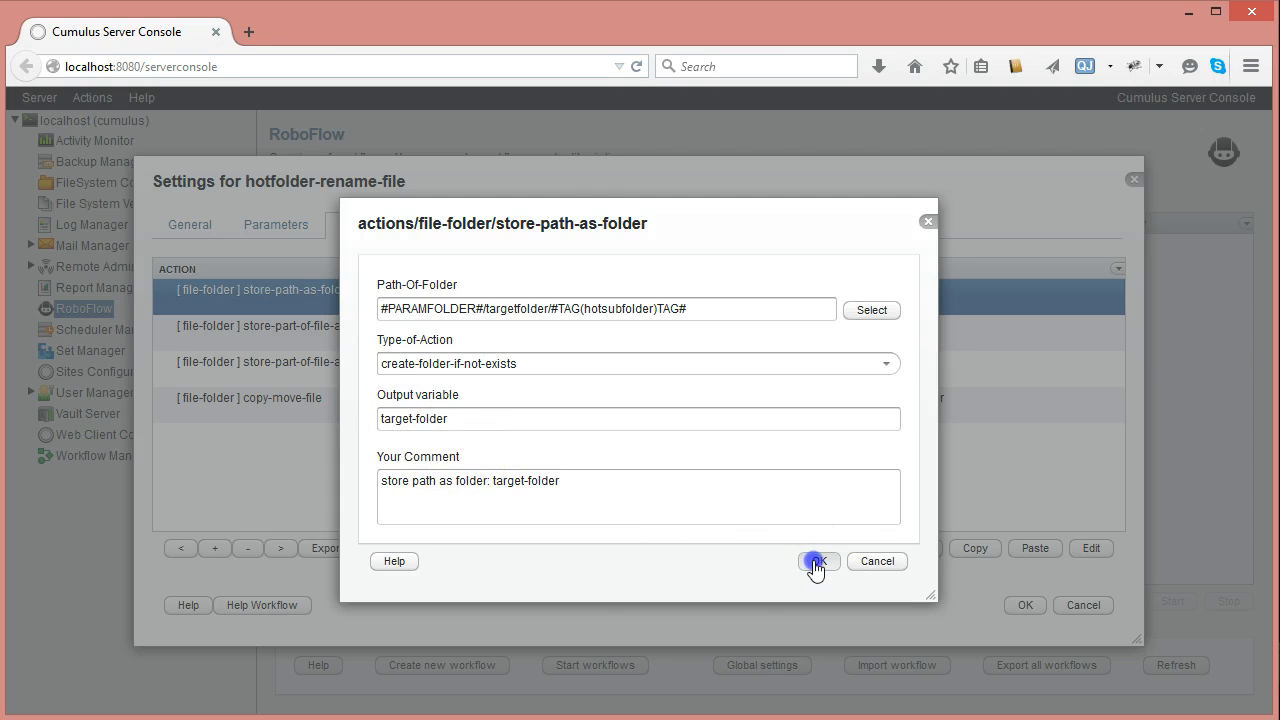
Add an open-catalog action from the cumulus-catalog category after the copy-move-file action.
{"action": "left_click", "coordinate": [375, 408]}
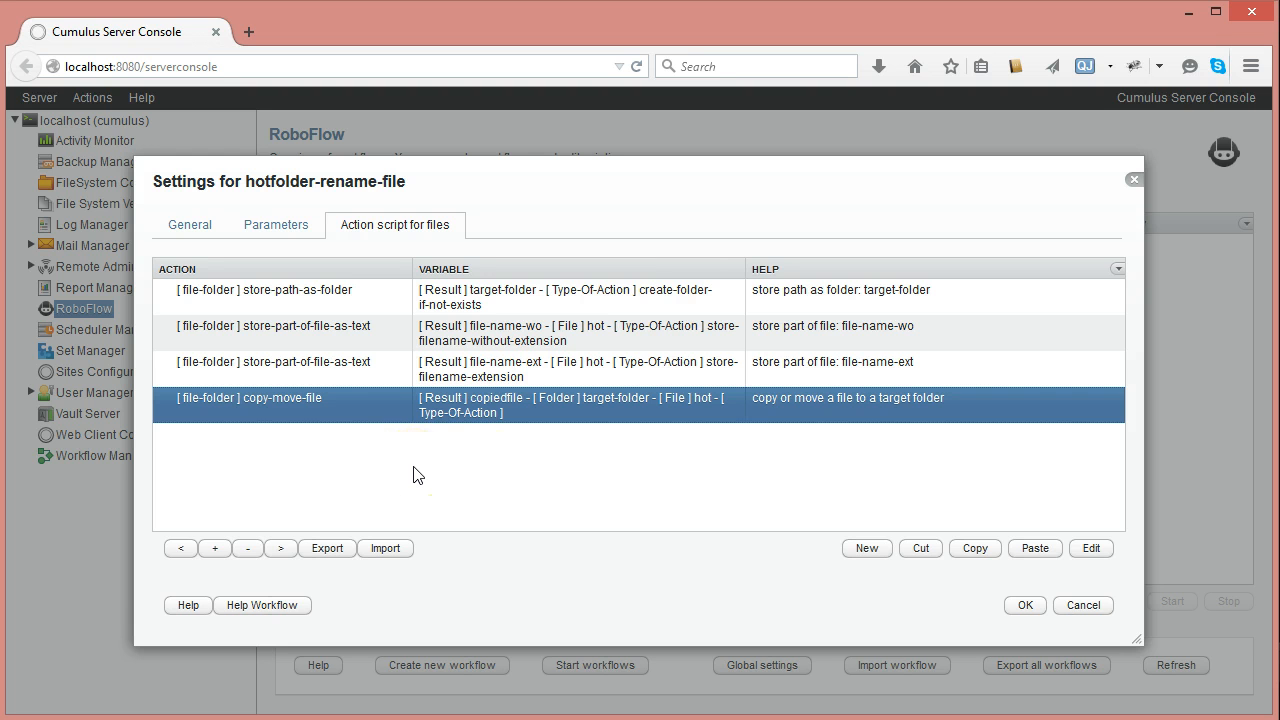
{"action": "left_click", "coordinate": [866, 546]}
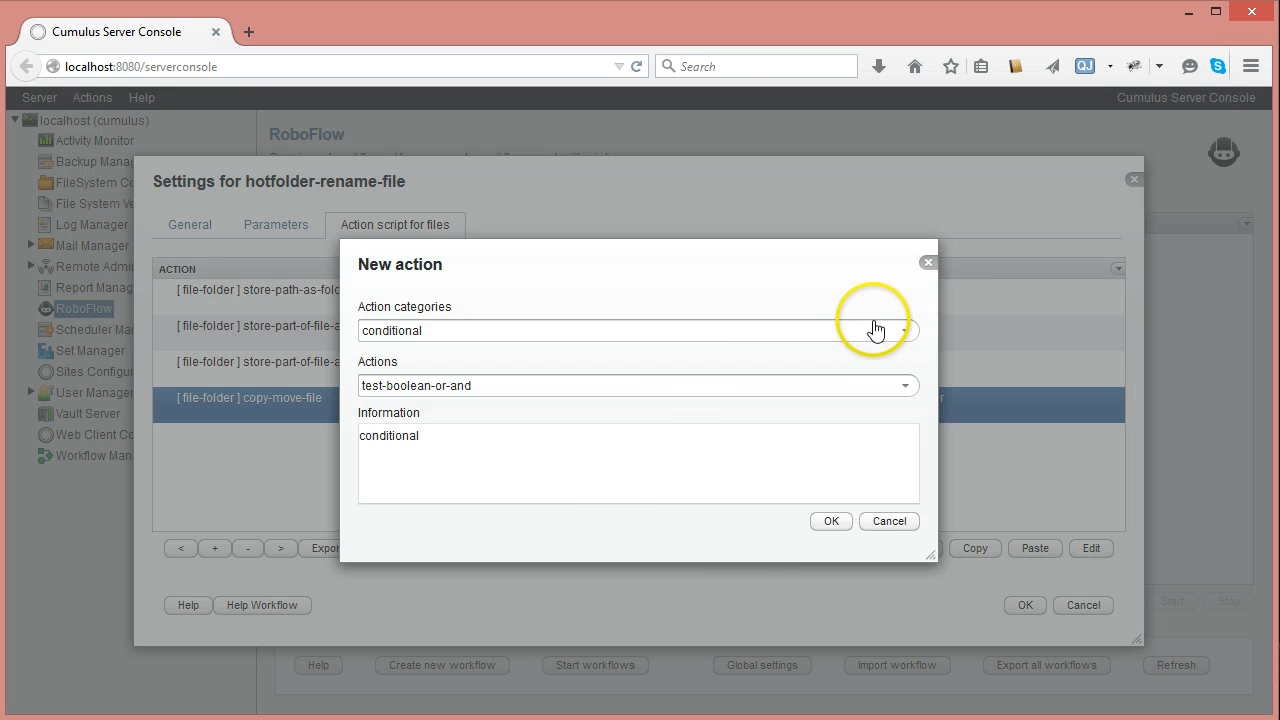
{"action": "left_click", "coordinate": [903, 330]}
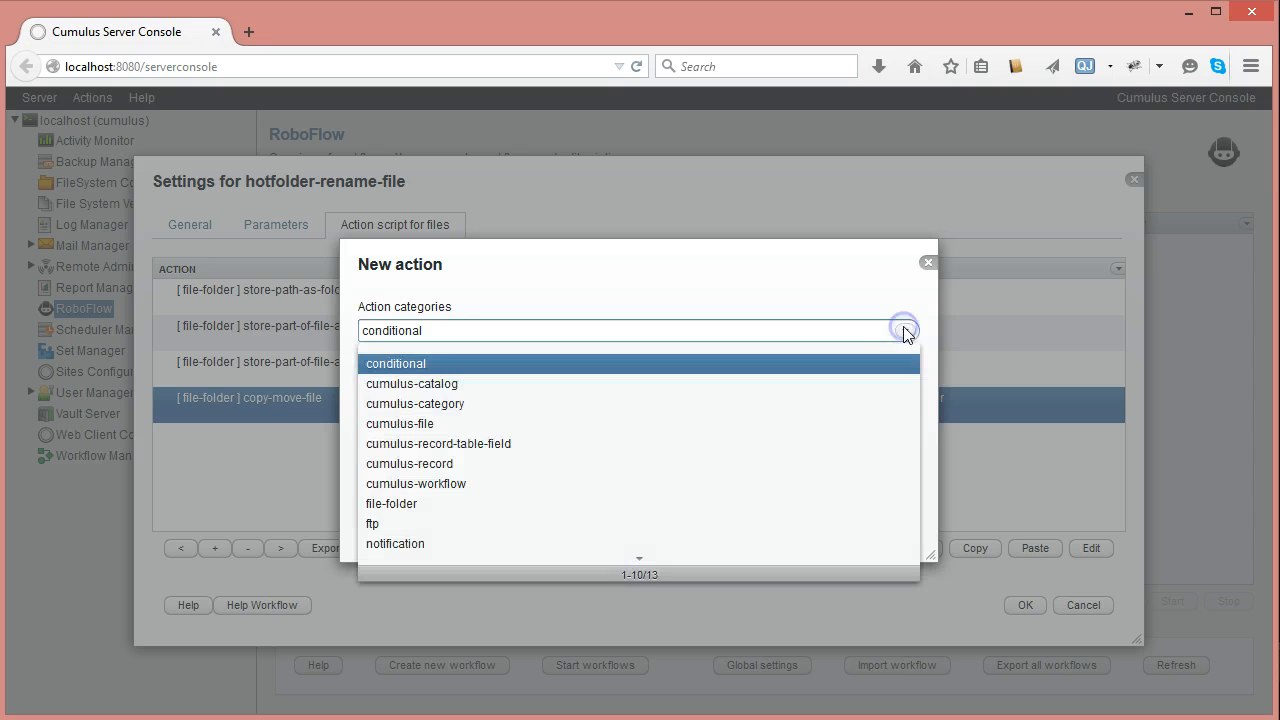
{"action": "left_click", "coordinate": [461, 393]}
{"action": "left_click", "coordinate": [908, 387]}
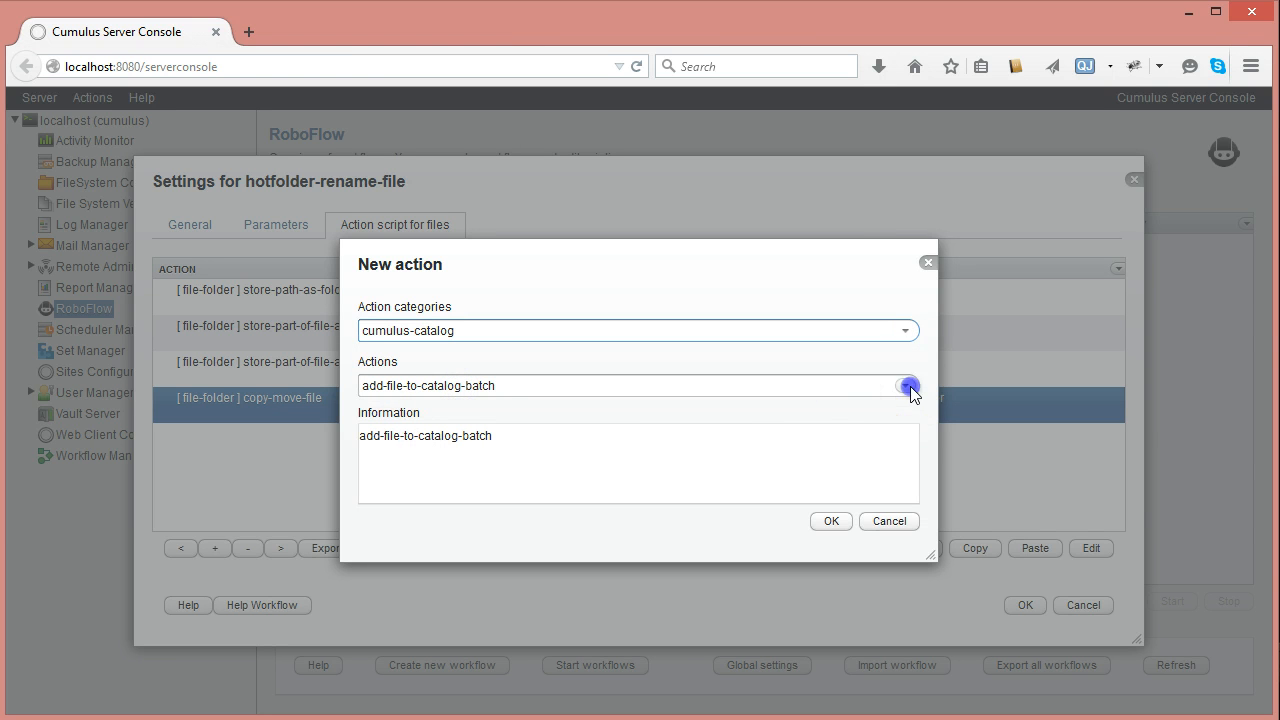
{"action": "scroll", "coordinate": [660, 491], "scroll_direction": "down", "scroll_amount": 3}
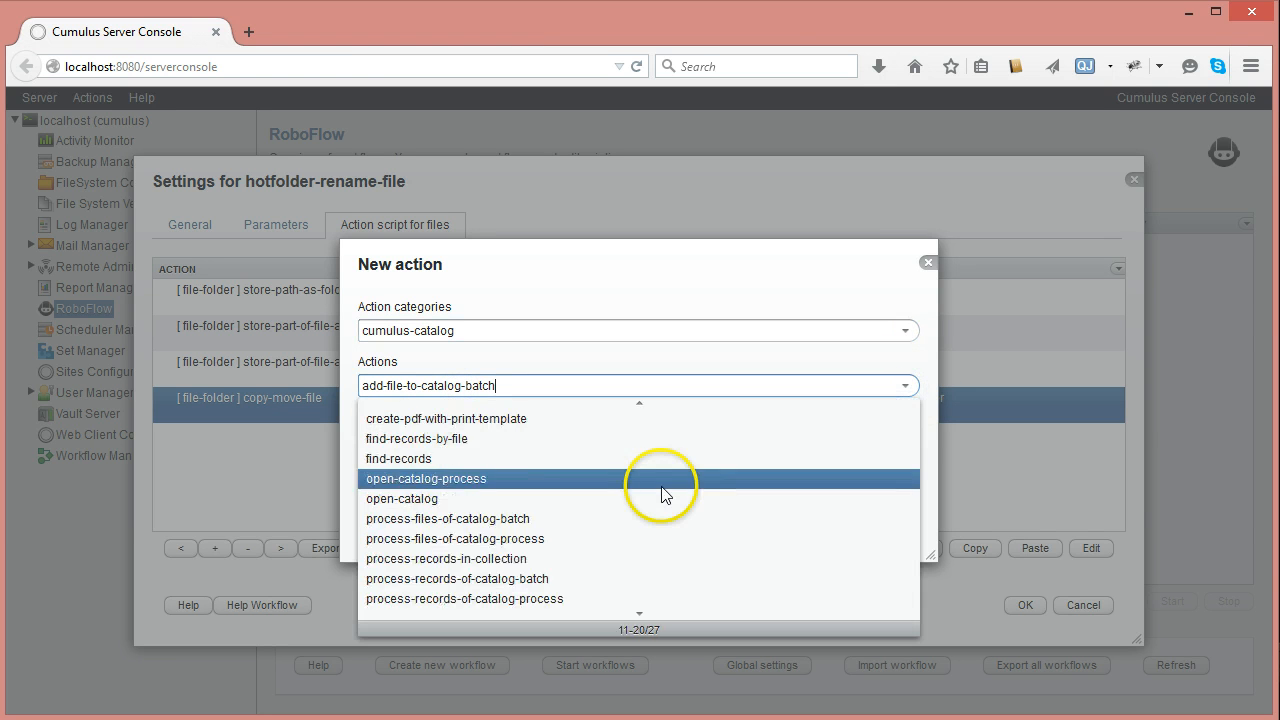
{"action": "left_click", "coordinate": [418, 498]}
{"action": "left_click", "coordinate": [829, 521]}
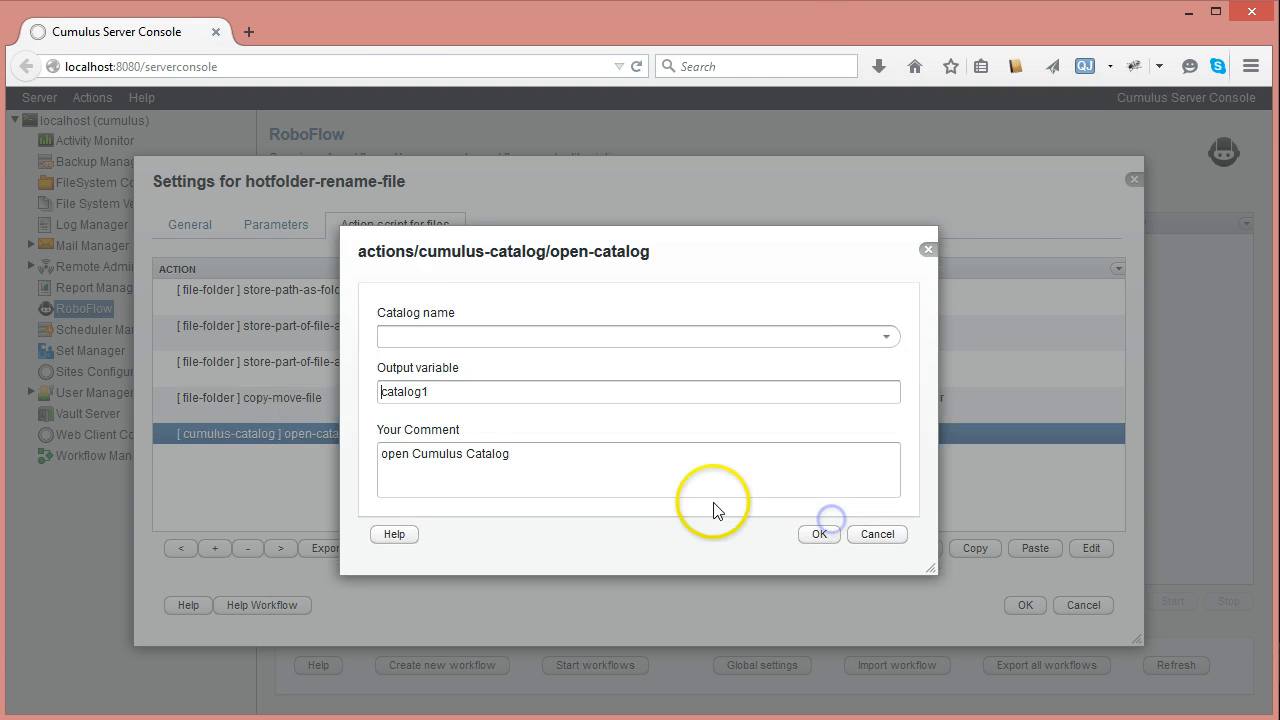
Set the open-catalog action's catalog name to Sample Catalog and save the action.
{"action": "left_click", "coordinate": [885, 337]}
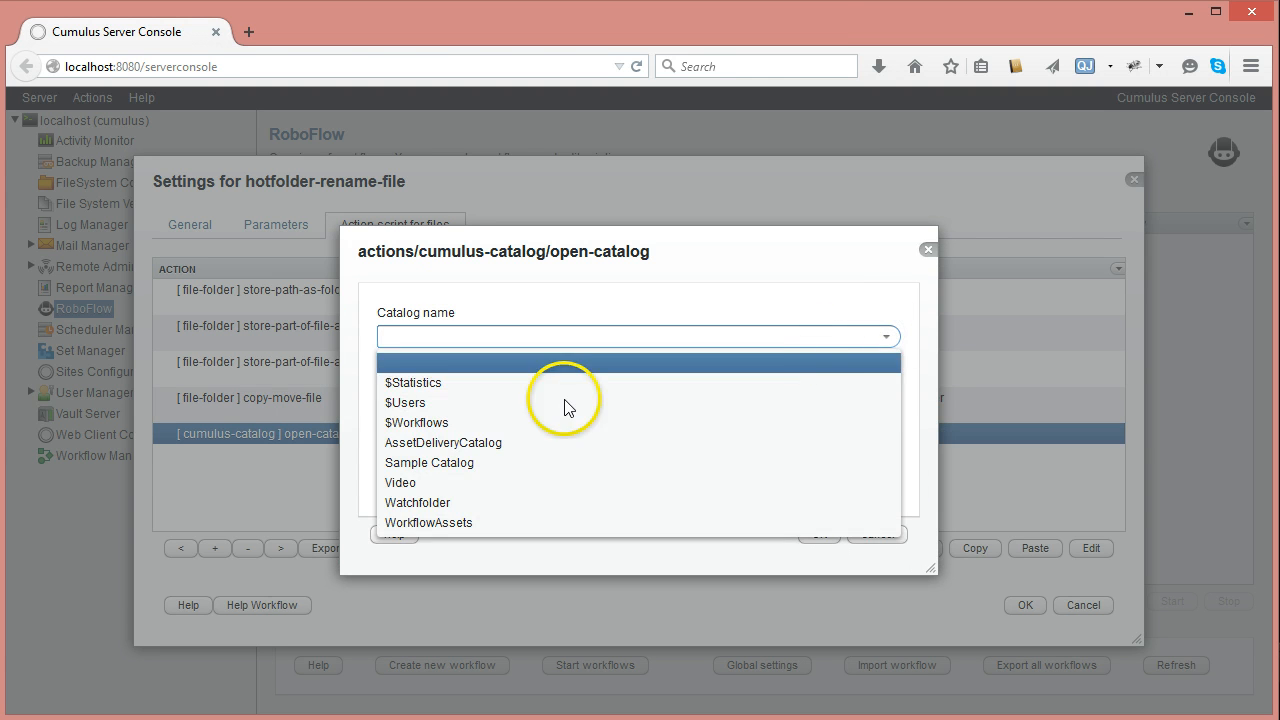
{"action": "left_click", "coordinate": [455, 462]}
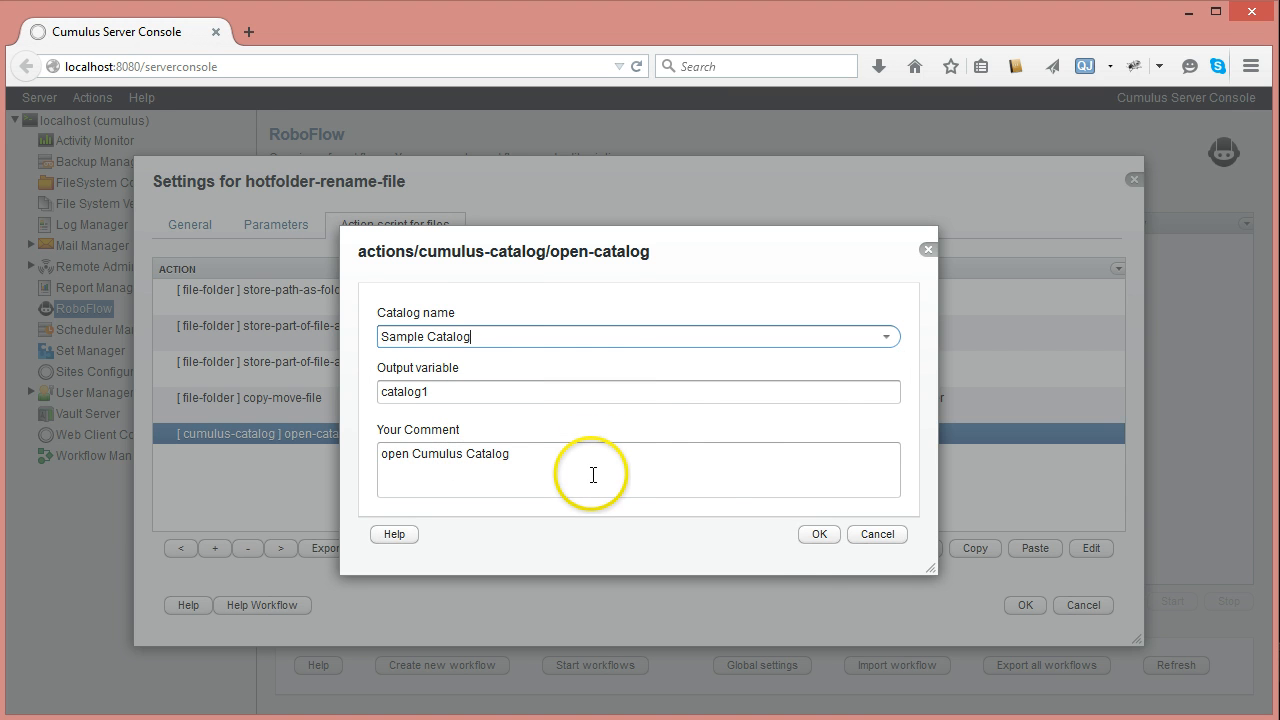
{"action": "left_click", "coordinate": [820, 533]}
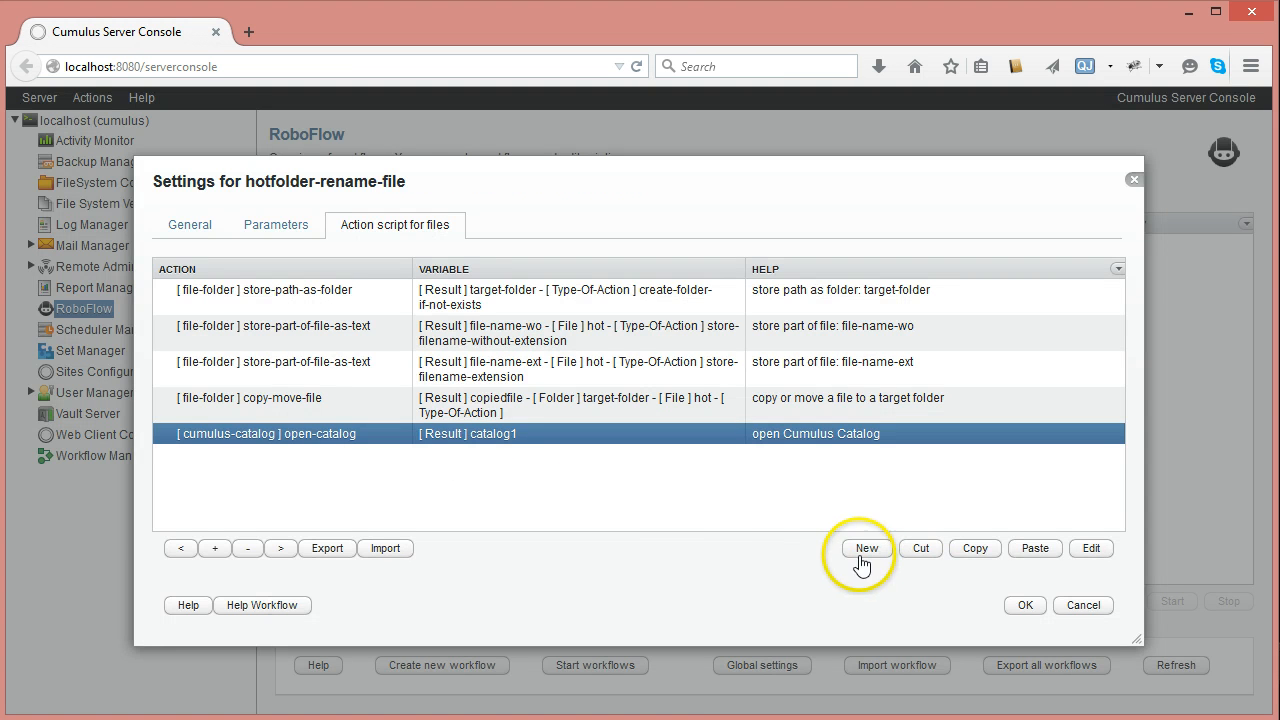
Add a catalog-file action from the cumulus-catalog category after the open-catalog action.
{"action": "left_click", "coordinate": [860, 558]}
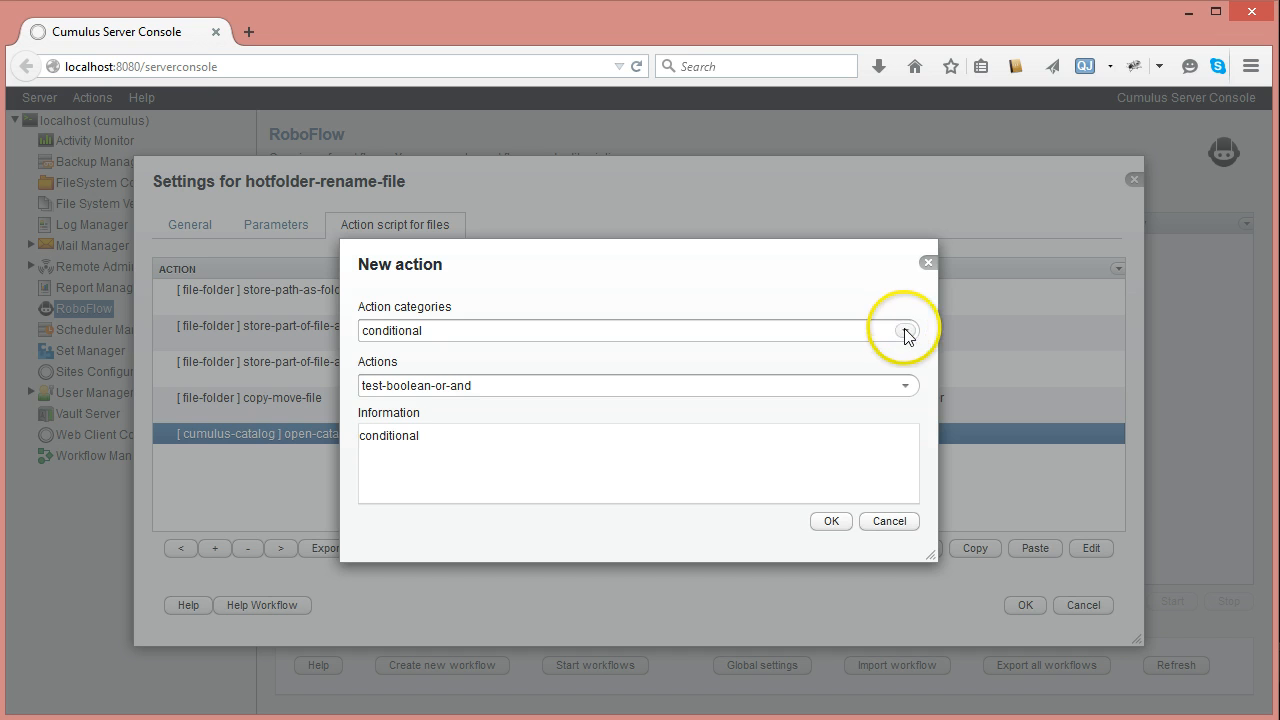
{"action": "left_click", "coordinate": [905, 331]}
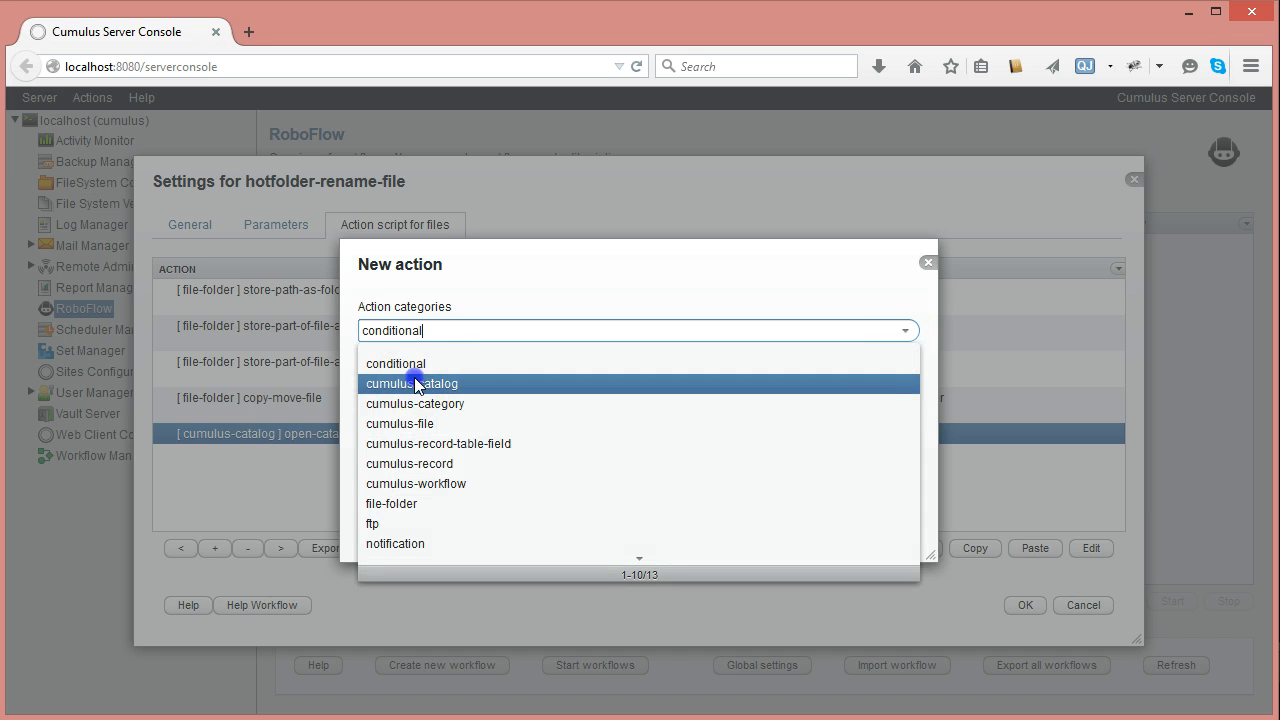
{"action": "left_click", "coordinate": [414, 379]}
{"action": "left_click", "coordinate": [905, 386]}
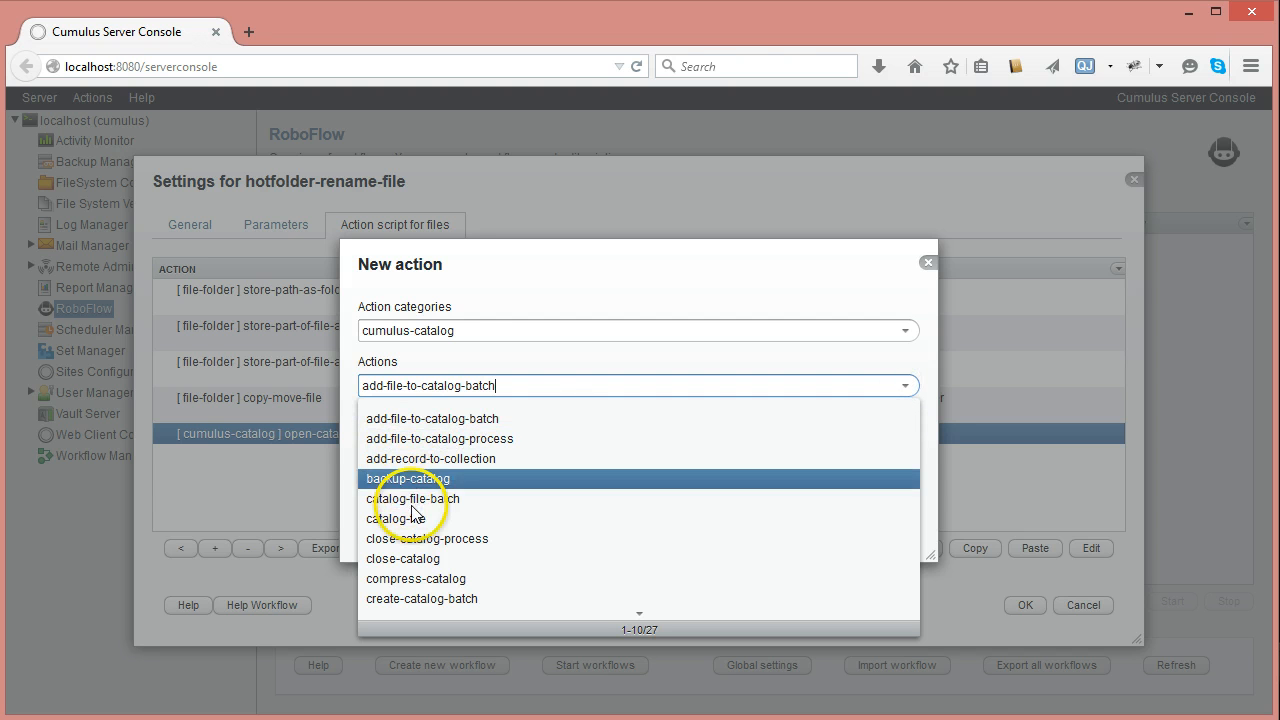
{"action": "left_click", "coordinate": [414, 517]}
{"action": "left_click", "coordinate": [820, 522]}
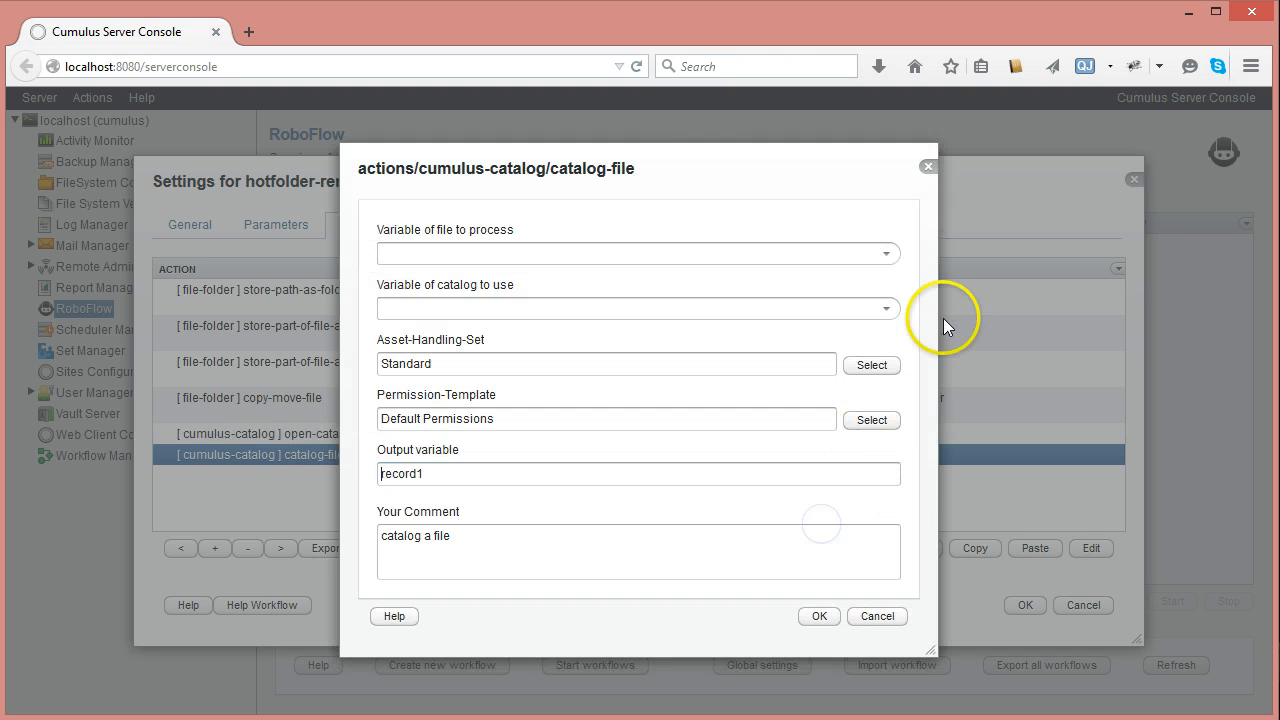
Set the catalog-file action to process the file variable copiedfile using the catalog variable catalog1.
{"action": "left_click", "coordinate": [885, 253]}
{"action": "left_click", "coordinate": [410, 318]}
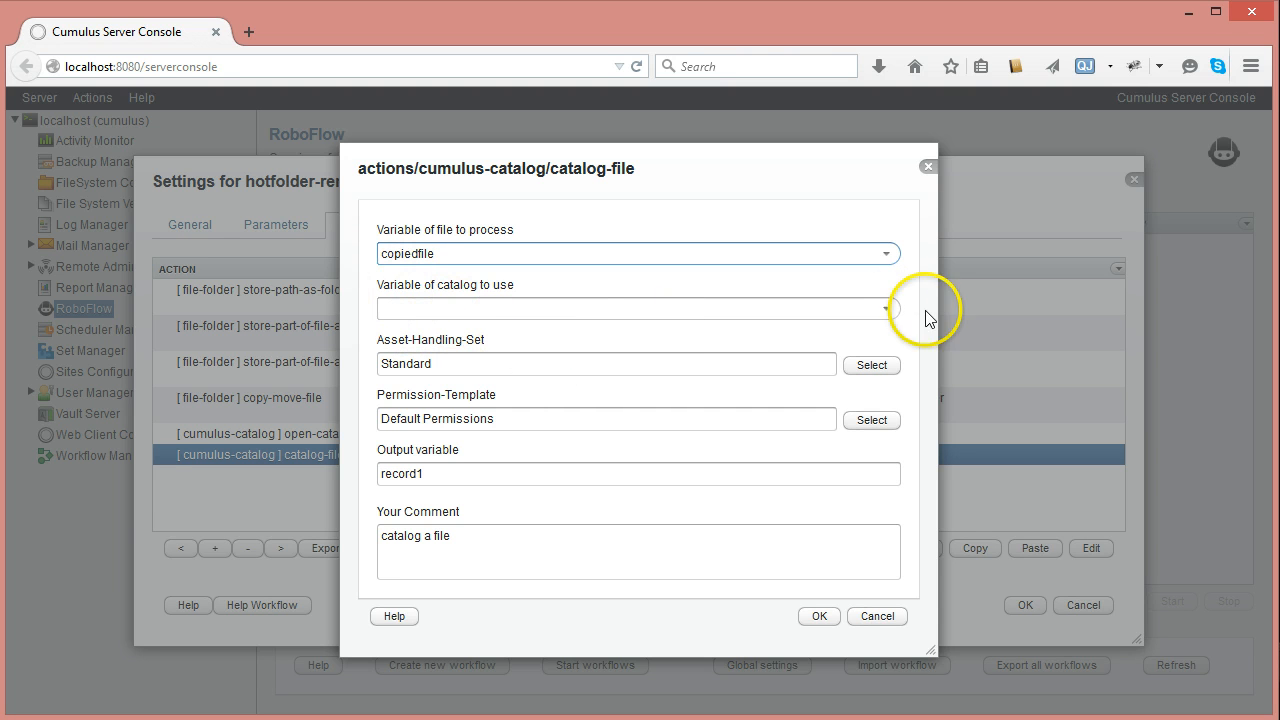
{"action": "left_click", "coordinate": [886, 309]}
{"action": "left_click", "coordinate": [429, 357]}
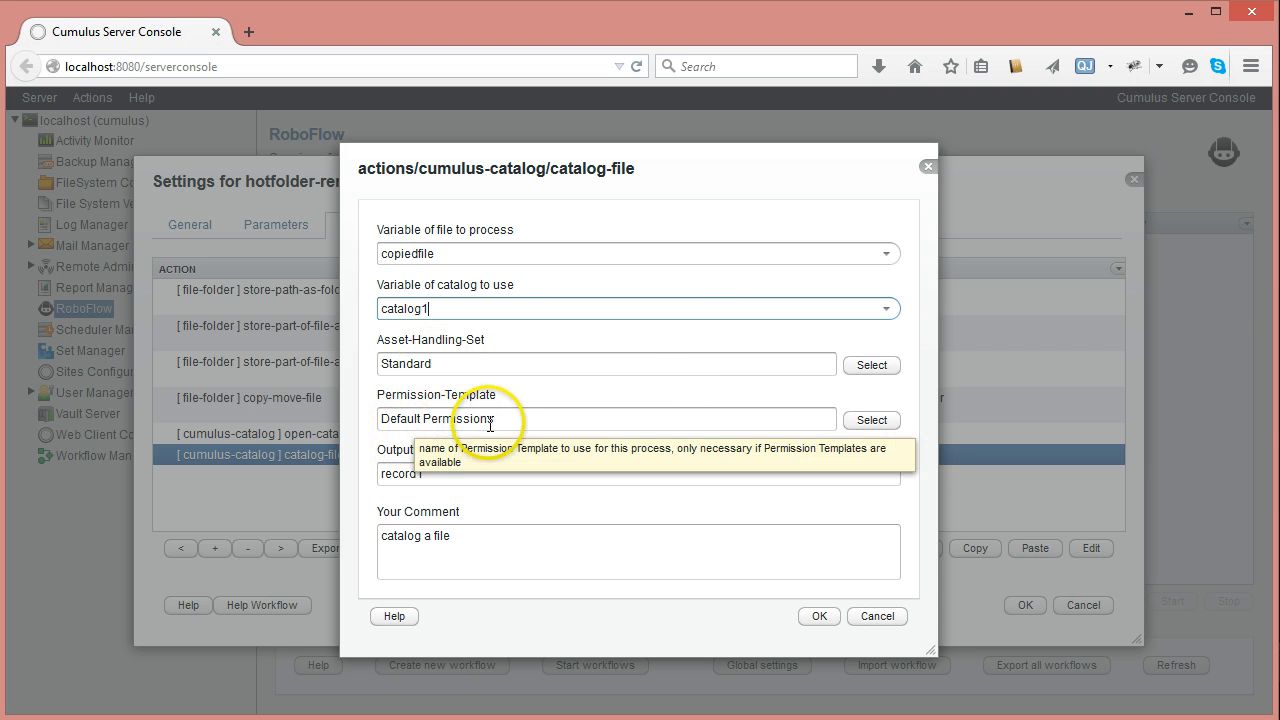
Replace the Asset-Handling-Set value of the catalog-file action with the stored tag CumulusAssetHandlingSet.
{"action": "double_click", "coordinate": [437, 363]}
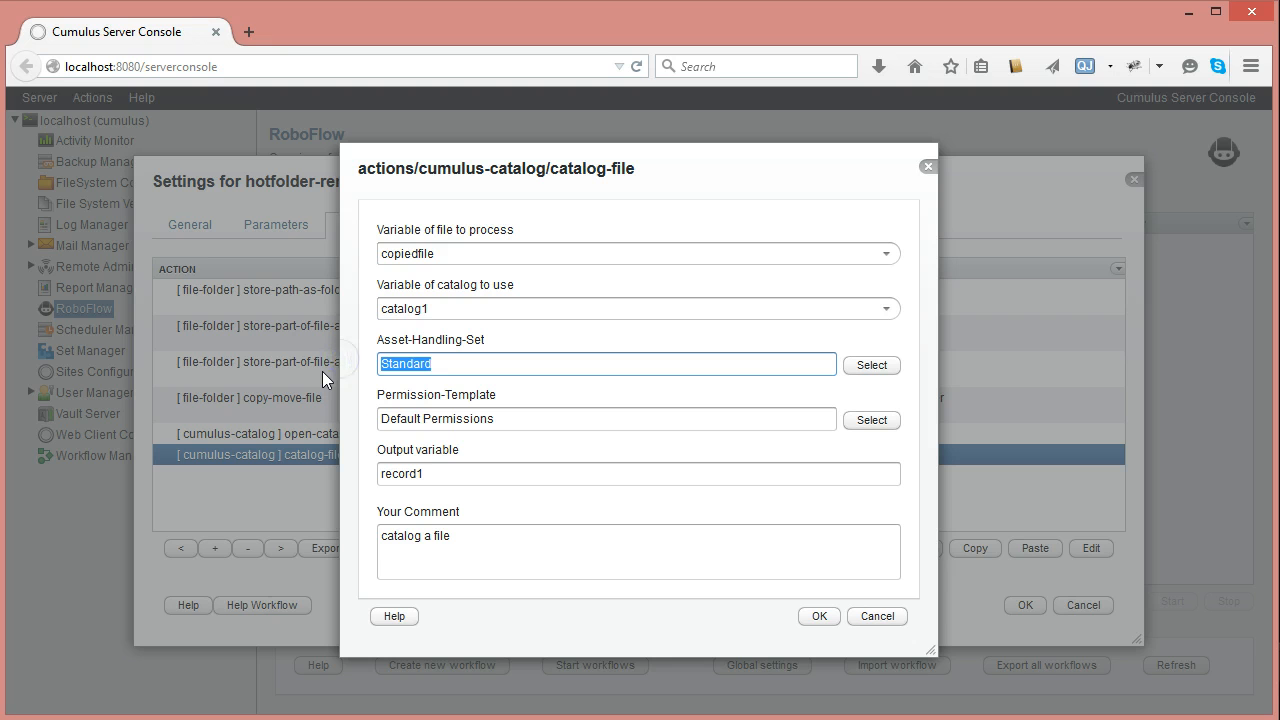
{"action": "key", "text": "BackSpace"}
{"action": "type", "text": "##"}
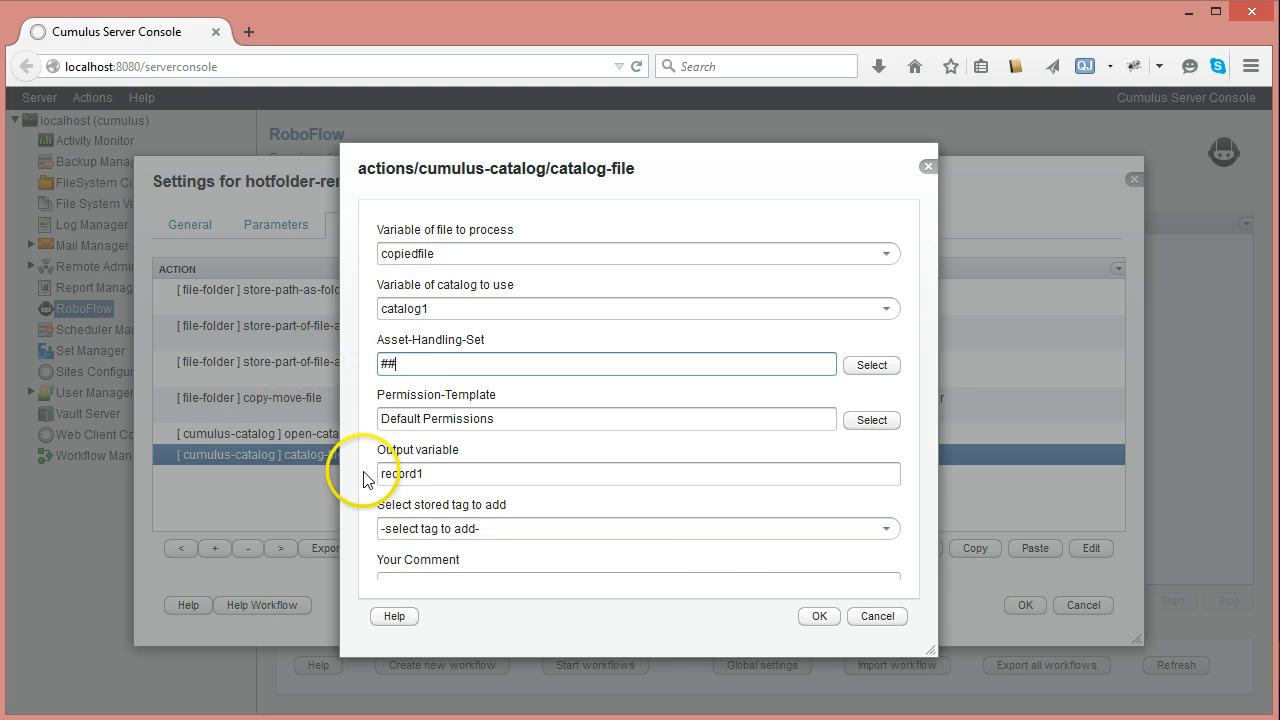
{"action": "left_click", "coordinate": [886, 528]}
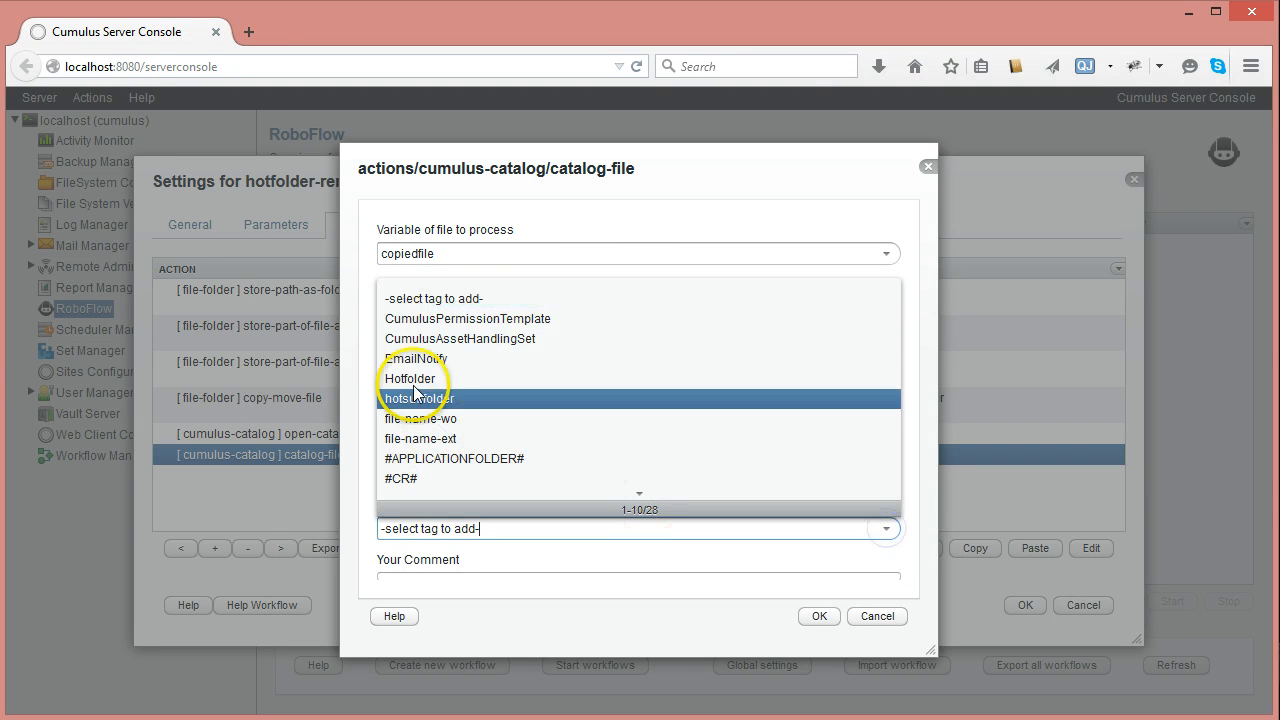
{"action": "left_click", "coordinate": [432, 338]}
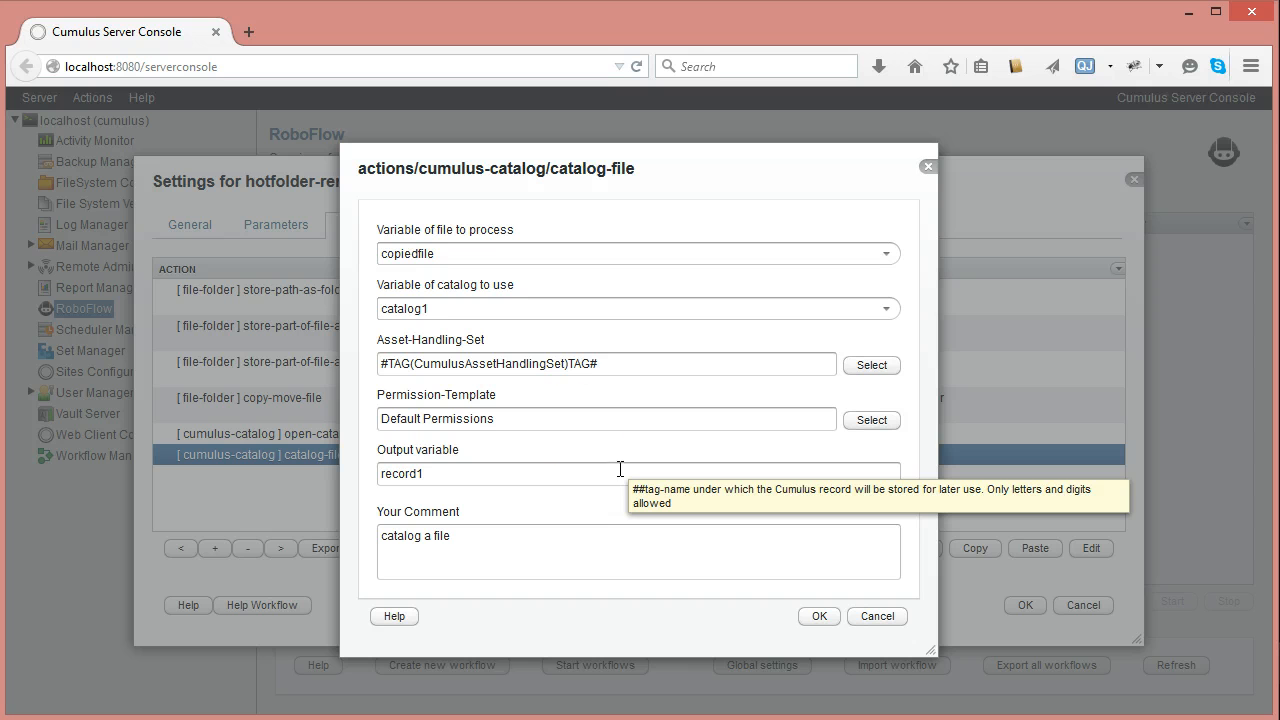
Replace the catalog-file action's Permission-Template value with the stored tag CumulusPermissionTemplate and save the action and workflow.
{"action": "left_click_drag", "start_coordinate": [508, 420], "coordinate": [313, 428]}
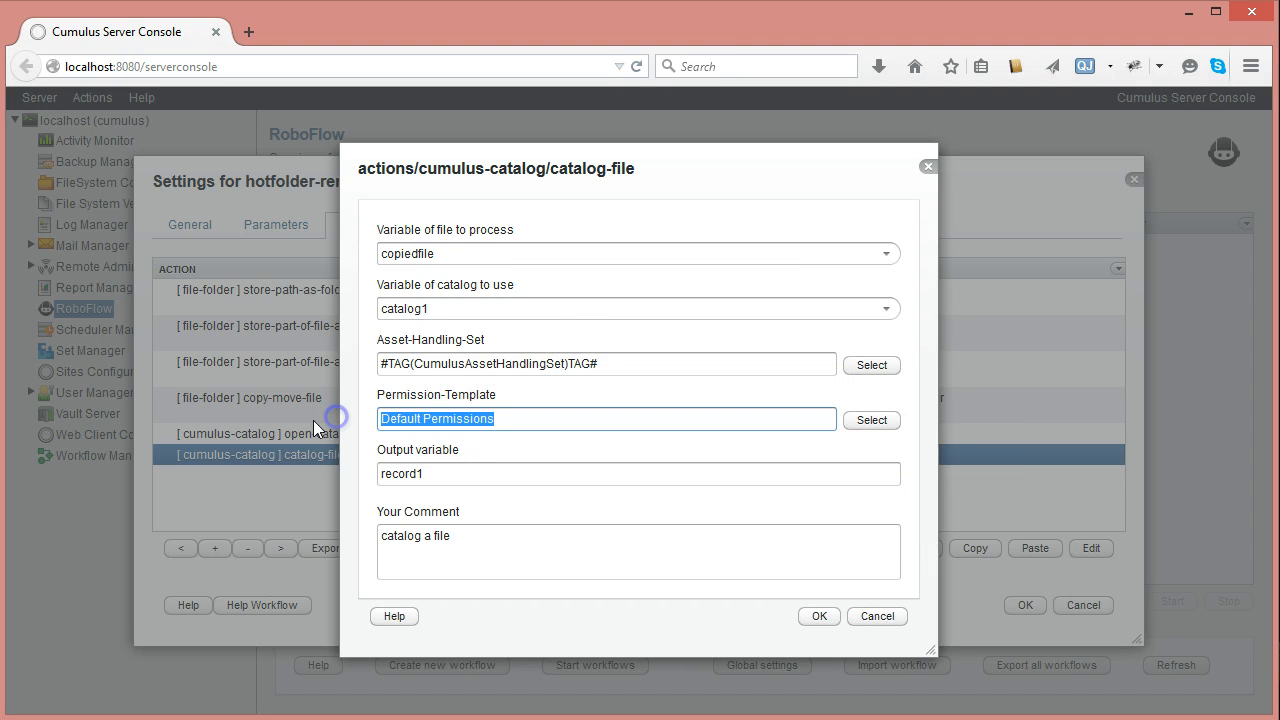
{"action": "key", "text": "BackSpace"}
{"action": "type", "text": "##"}
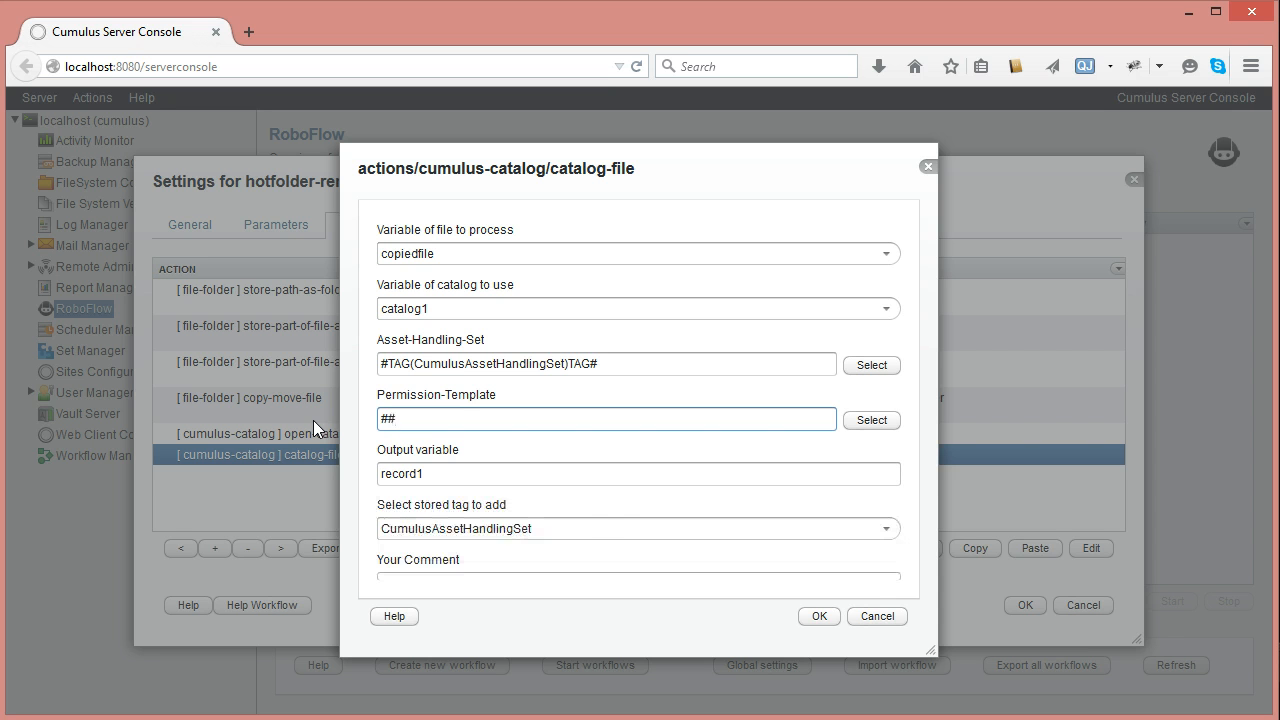
{"action": "left_click", "coordinate": [585, 512]}
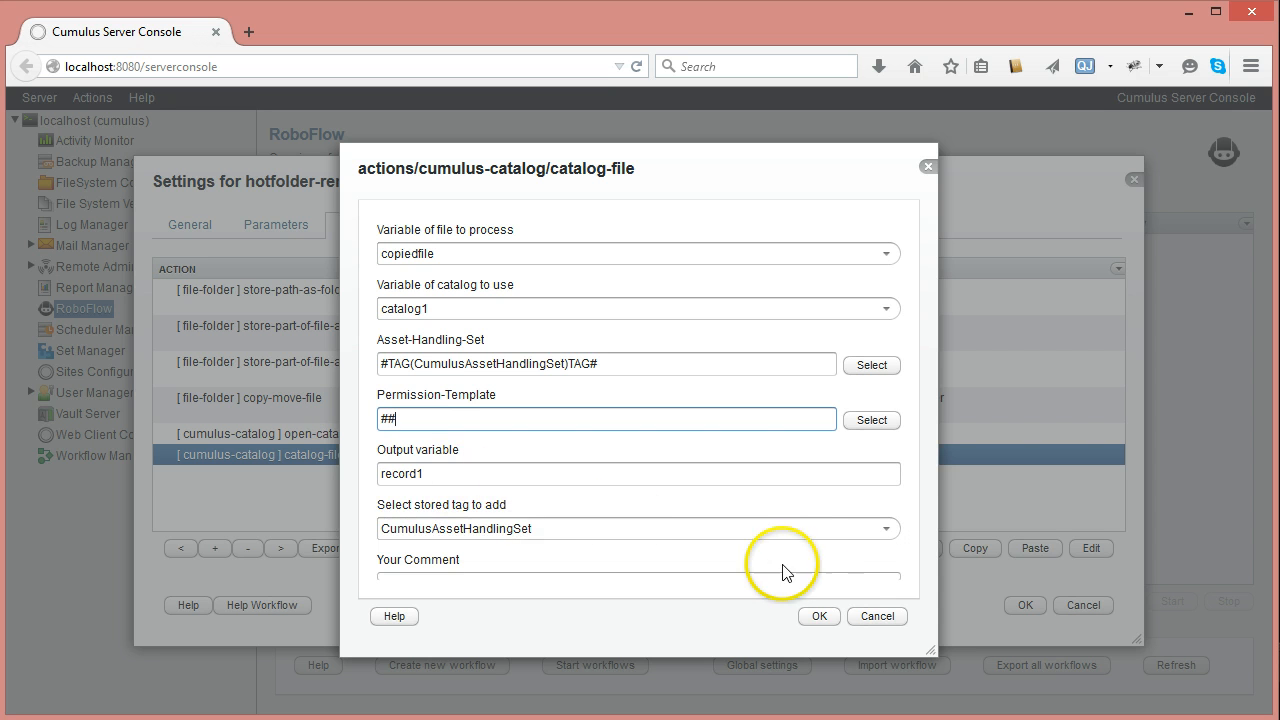
{"action": "left_click", "coordinate": [886, 529]}
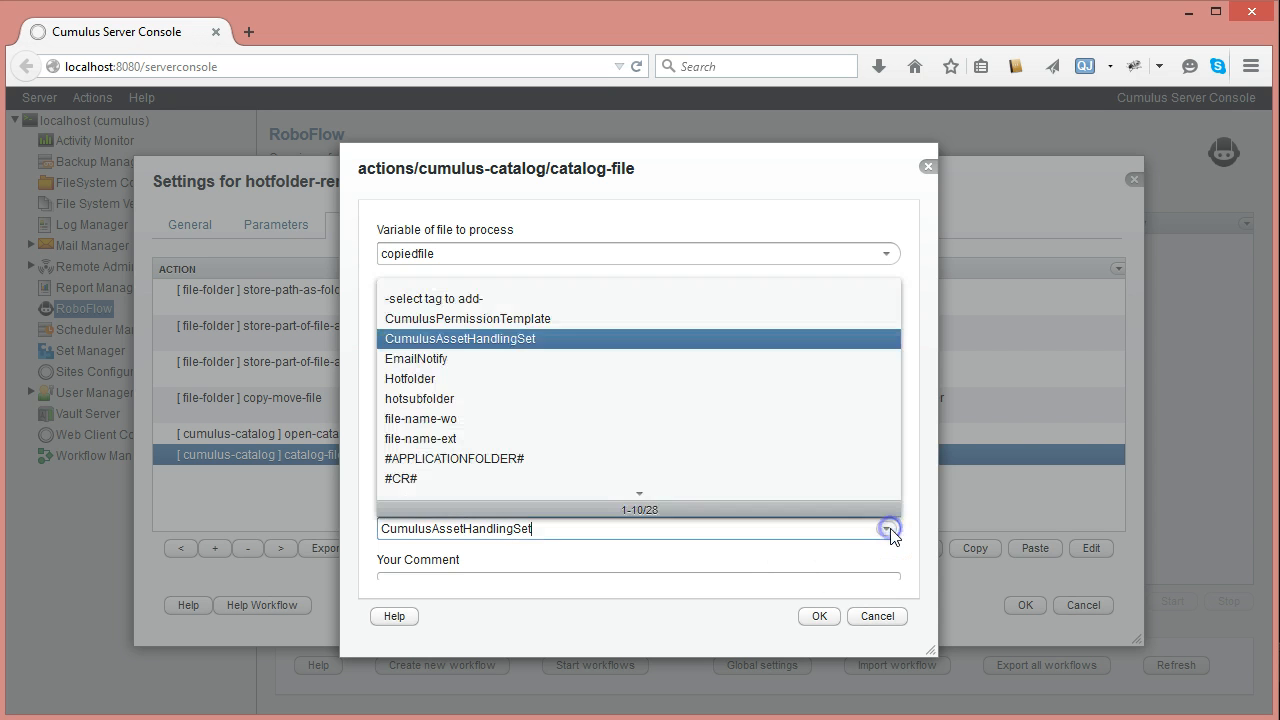
{"action": "left_click", "coordinate": [500, 318]}
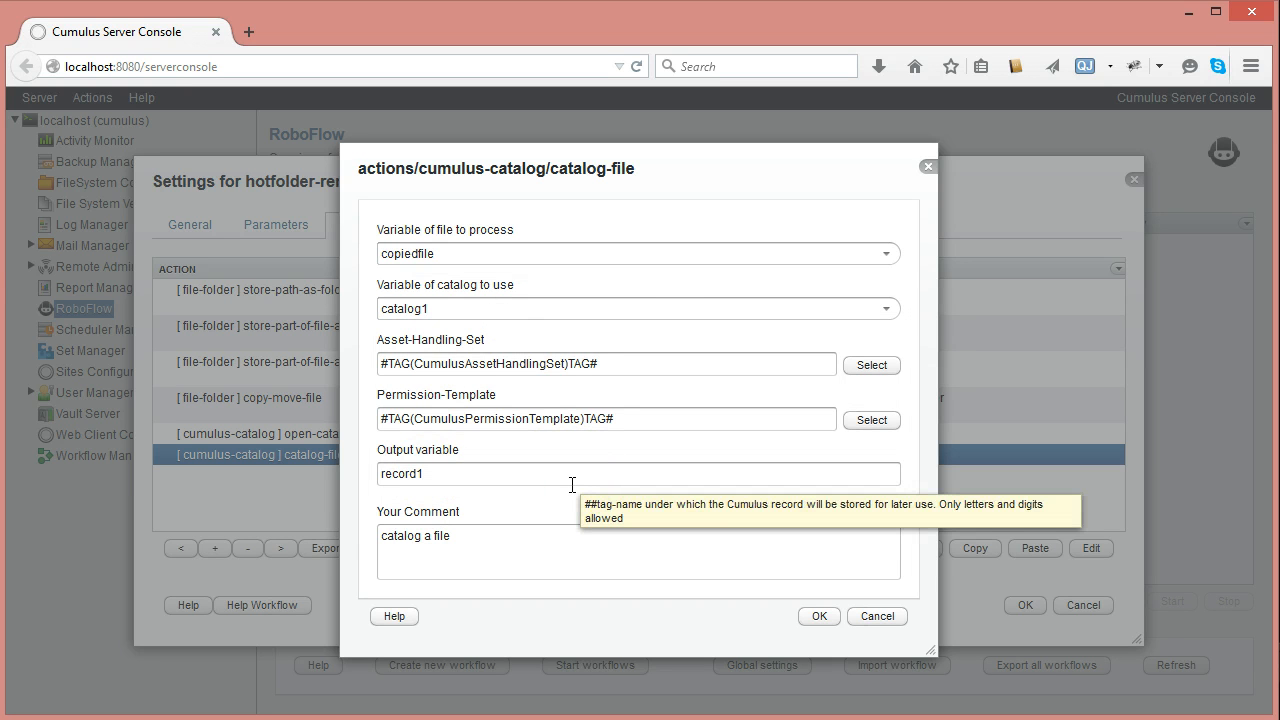
{"action": "left_click", "coordinate": [820, 618]}
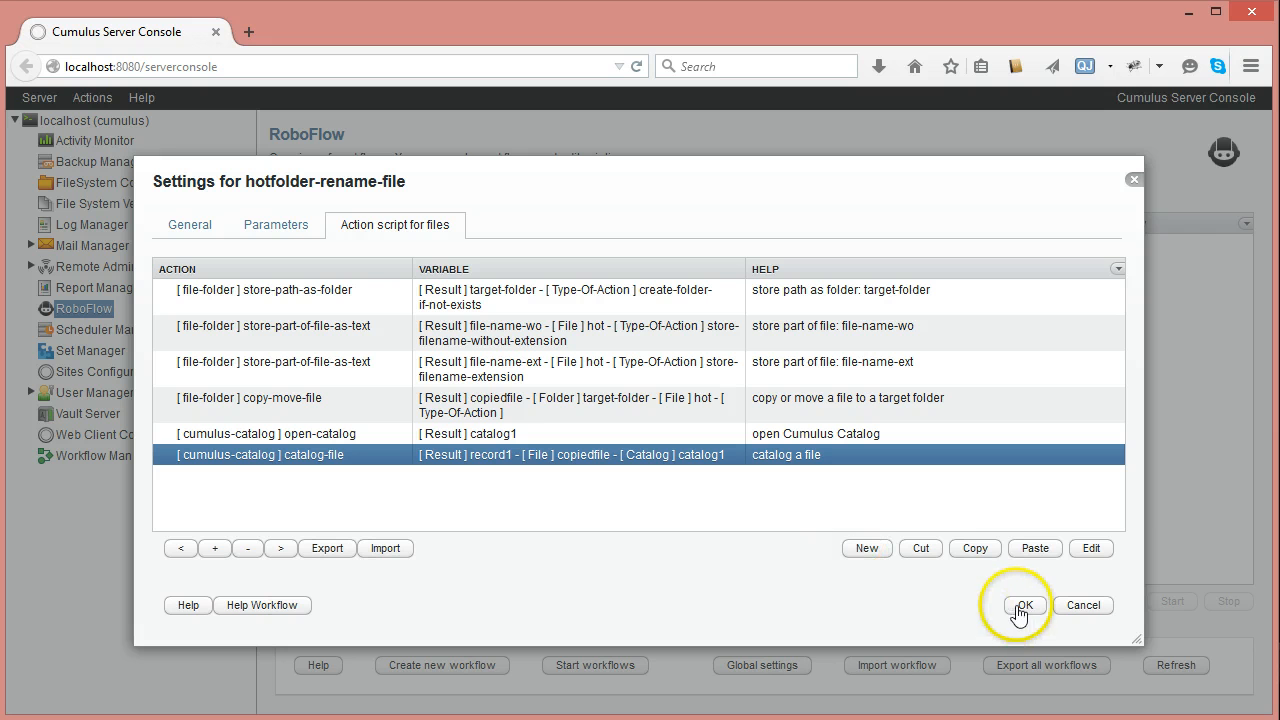
{"action": "left_click", "coordinate": [1020, 610]}
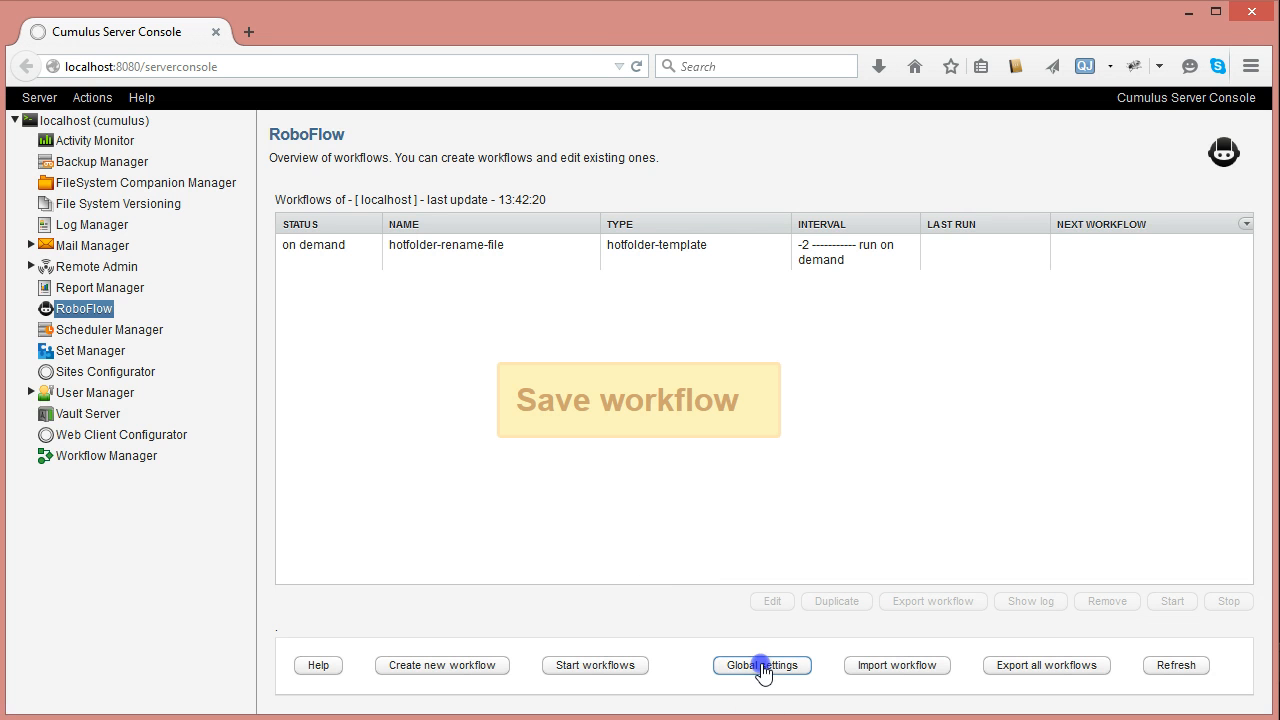
Review the Permission template and Asset handling set parameters in the global settings and accept the settings.
{"action": "left_click", "coordinate": [762, 665]}
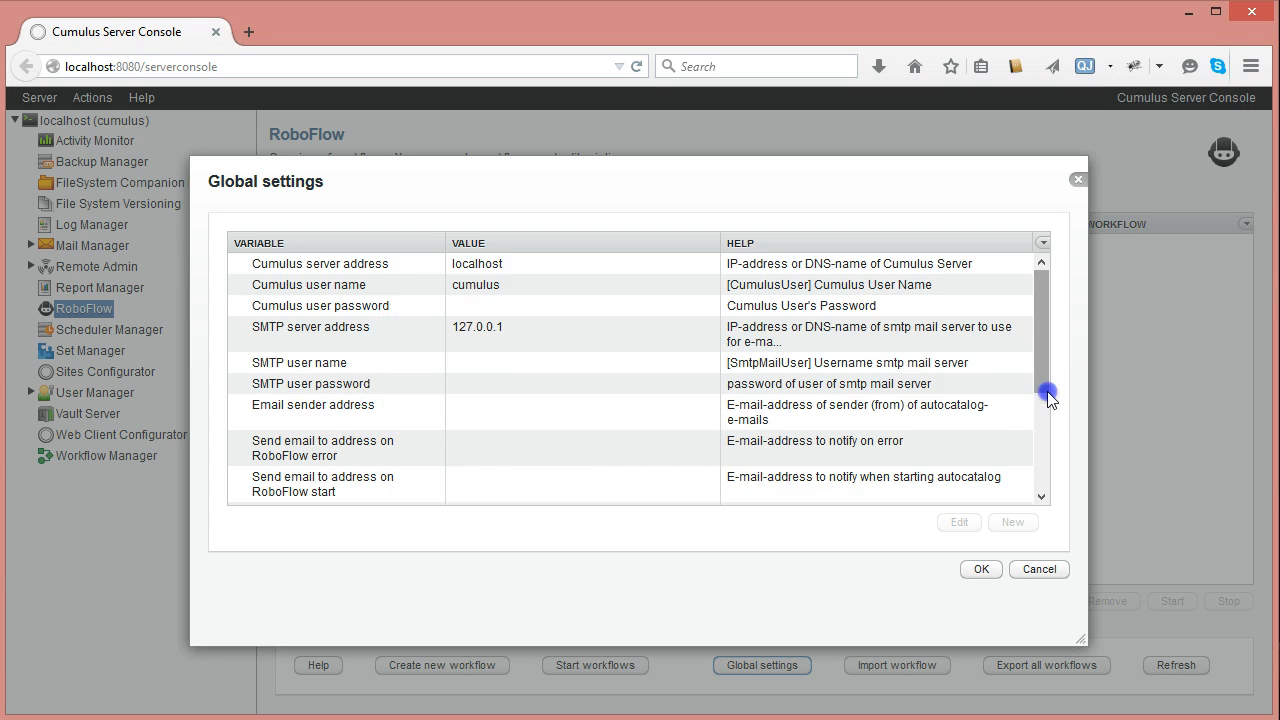
{"action": "left_click_drag", "start_coordinate": [1048, 396], "coordinate": [1055, 512]}
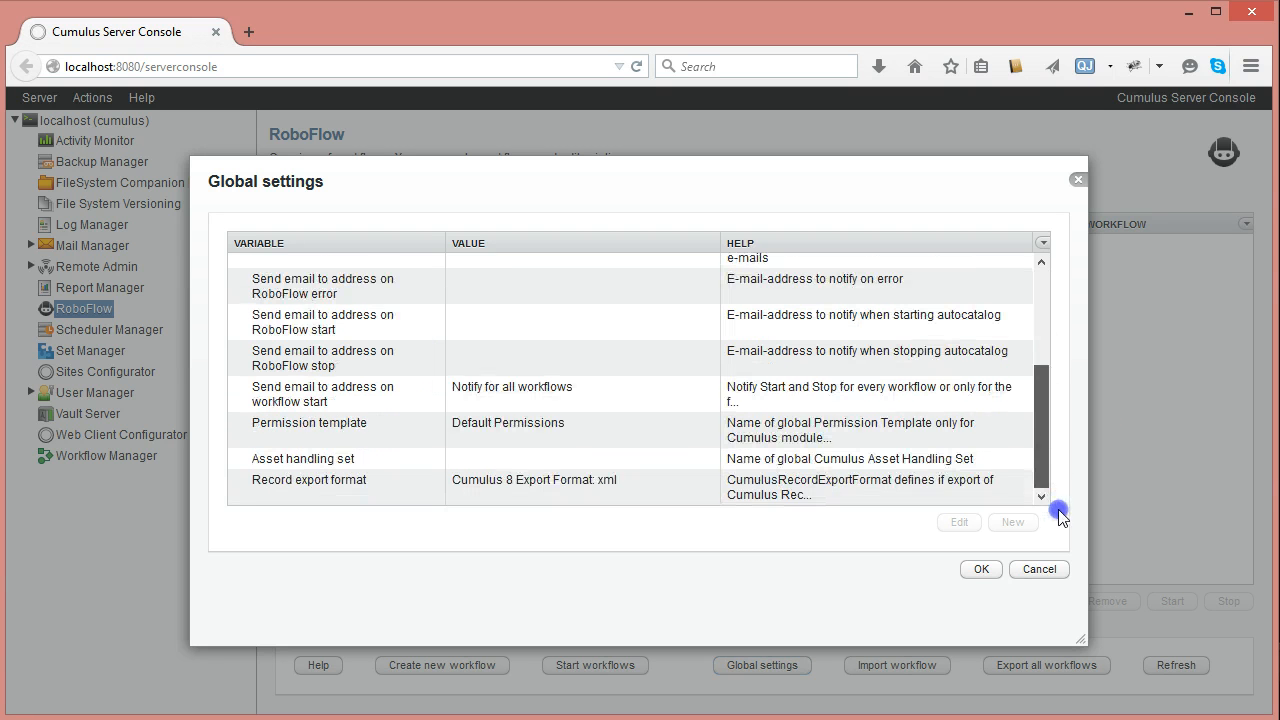
{"action": "left_click", "coordinate": [365, 441]}
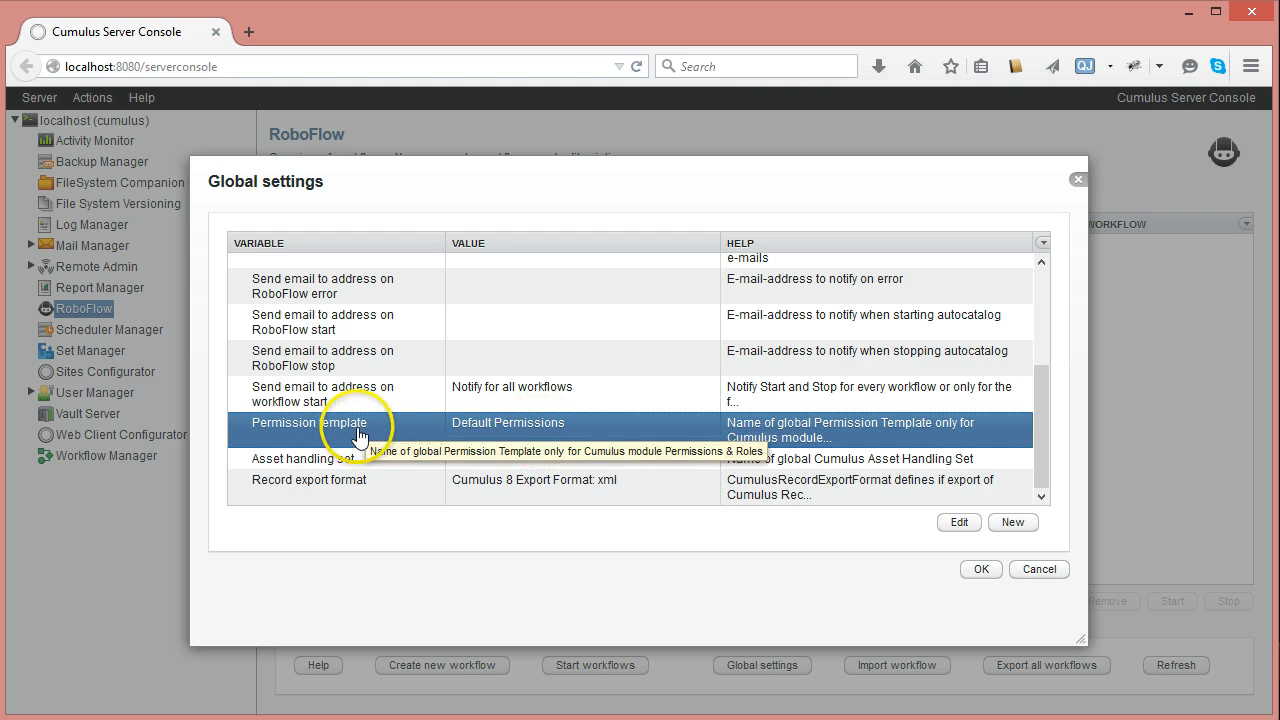
{"action": "double_click", "coordinate": [472, 466]}
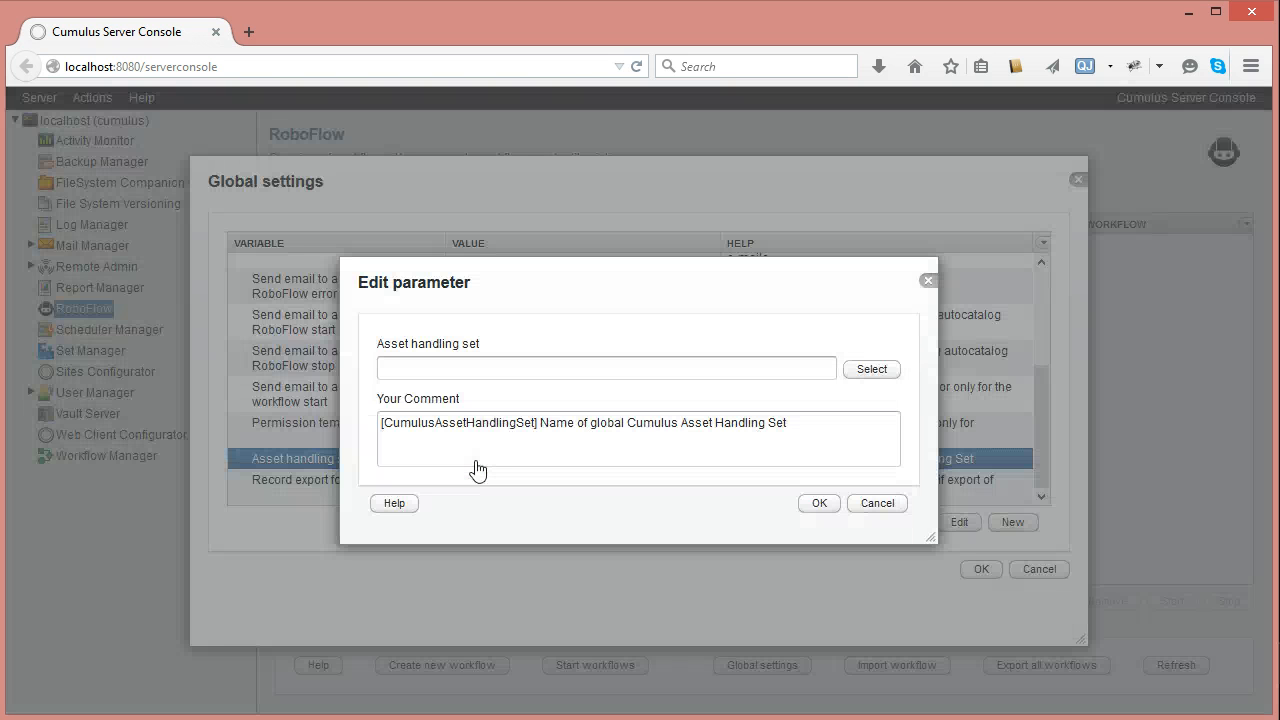
{"action": "left_click", "coordinate": [493, 369]}
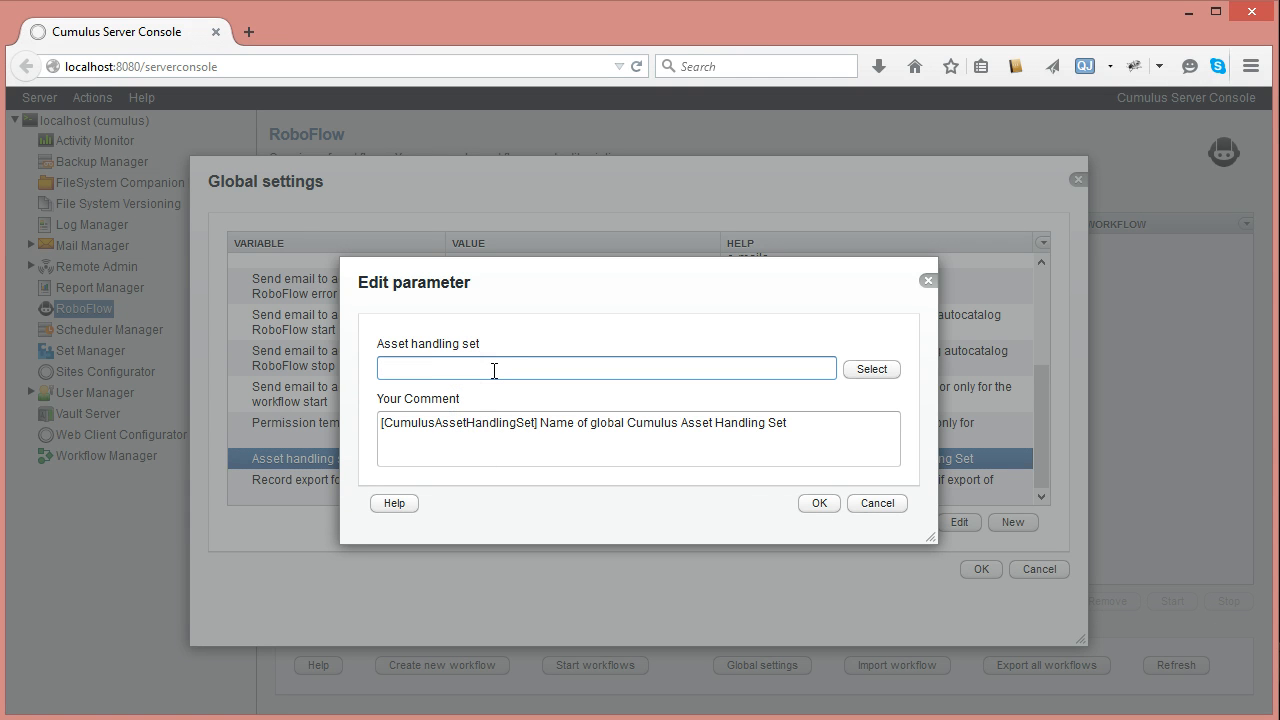
{"action": "left_click", "coordinate": [803, 508]}
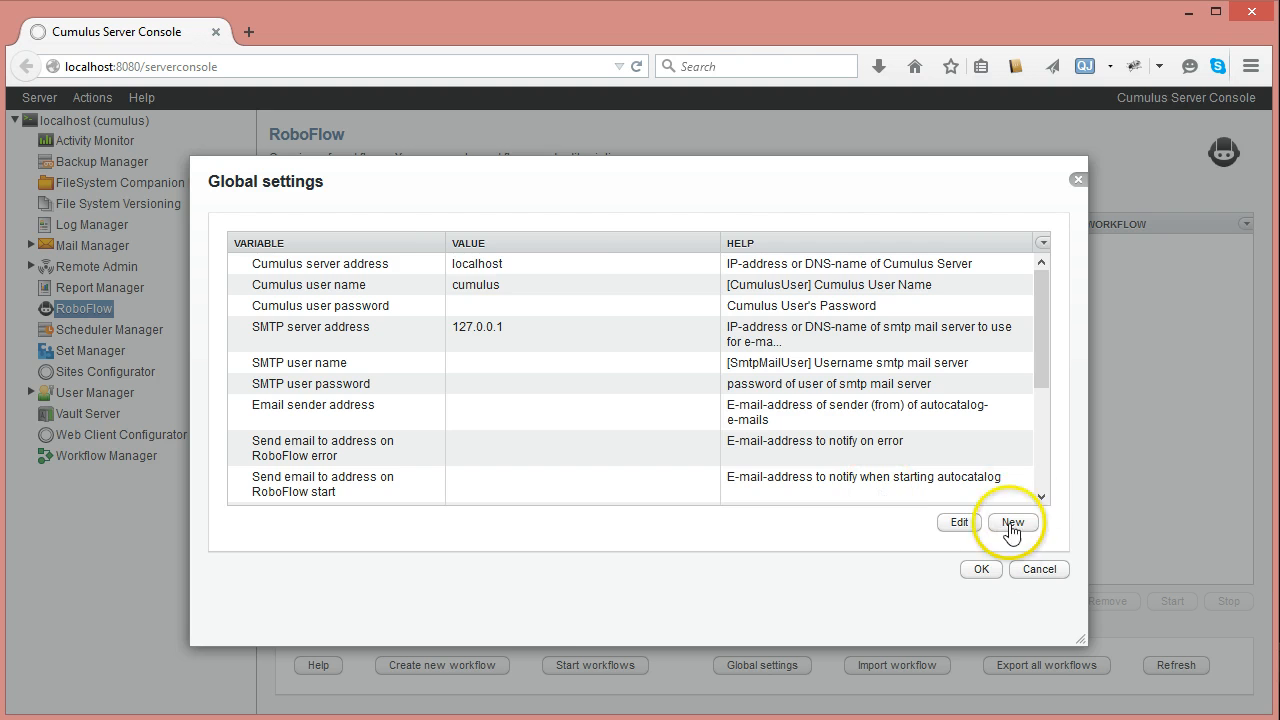
{"action": "left_click", "coordinate": [982, 570]}
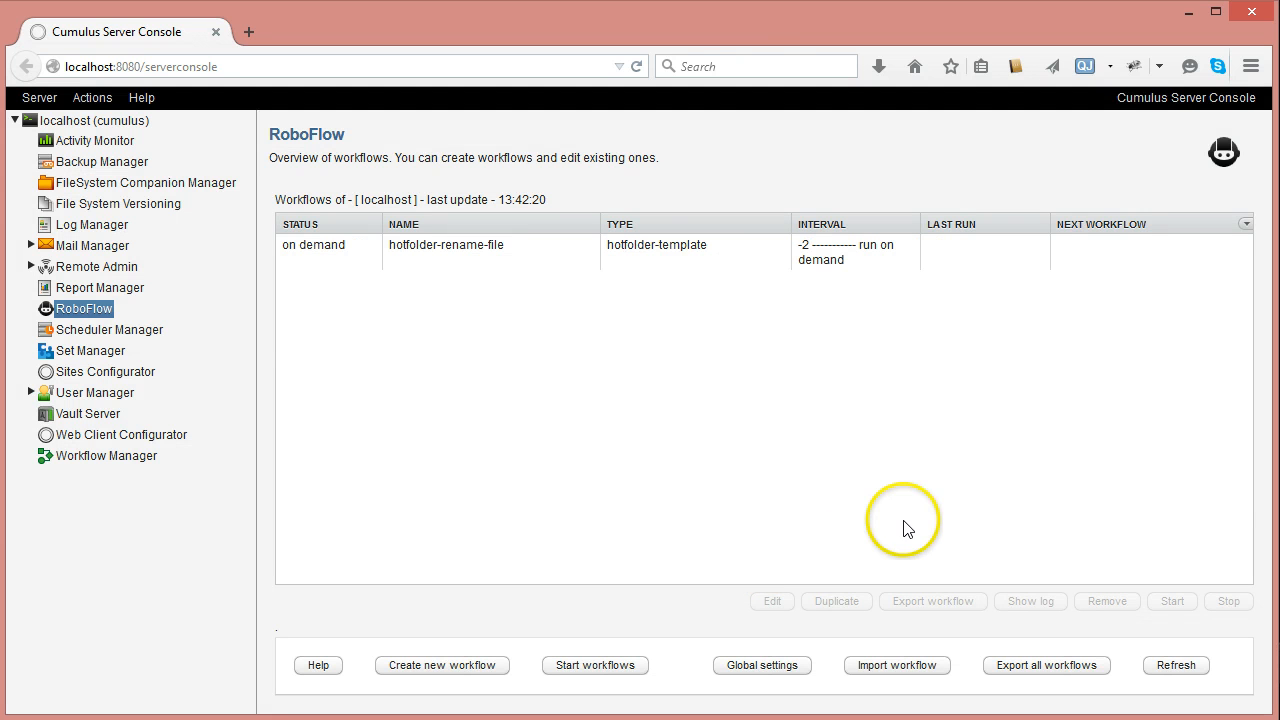
Switch to File Explorer and paste DCM00101.png into the hotfolder inside Otec\workflows\hotfolder-rename-file.
{"action": "left_click", "coordinate": [430, 245]}
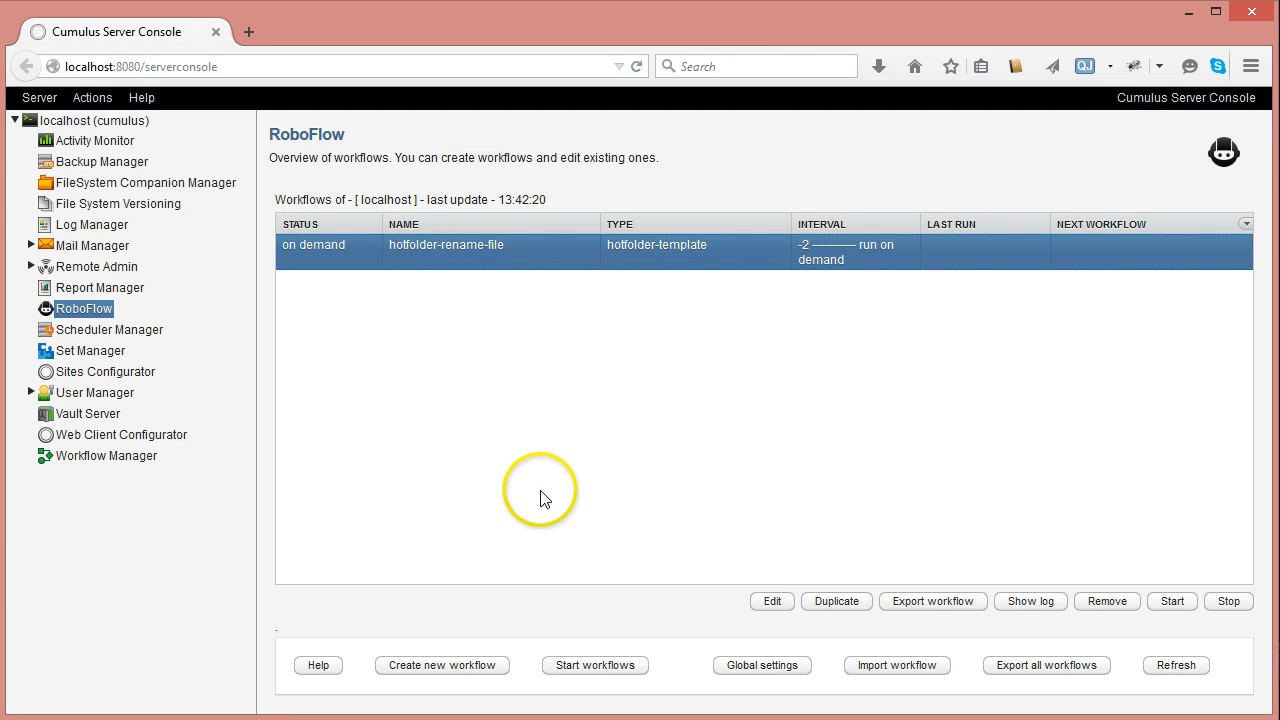
{"action": "mouse_move", "coordinate": [467, 719]}
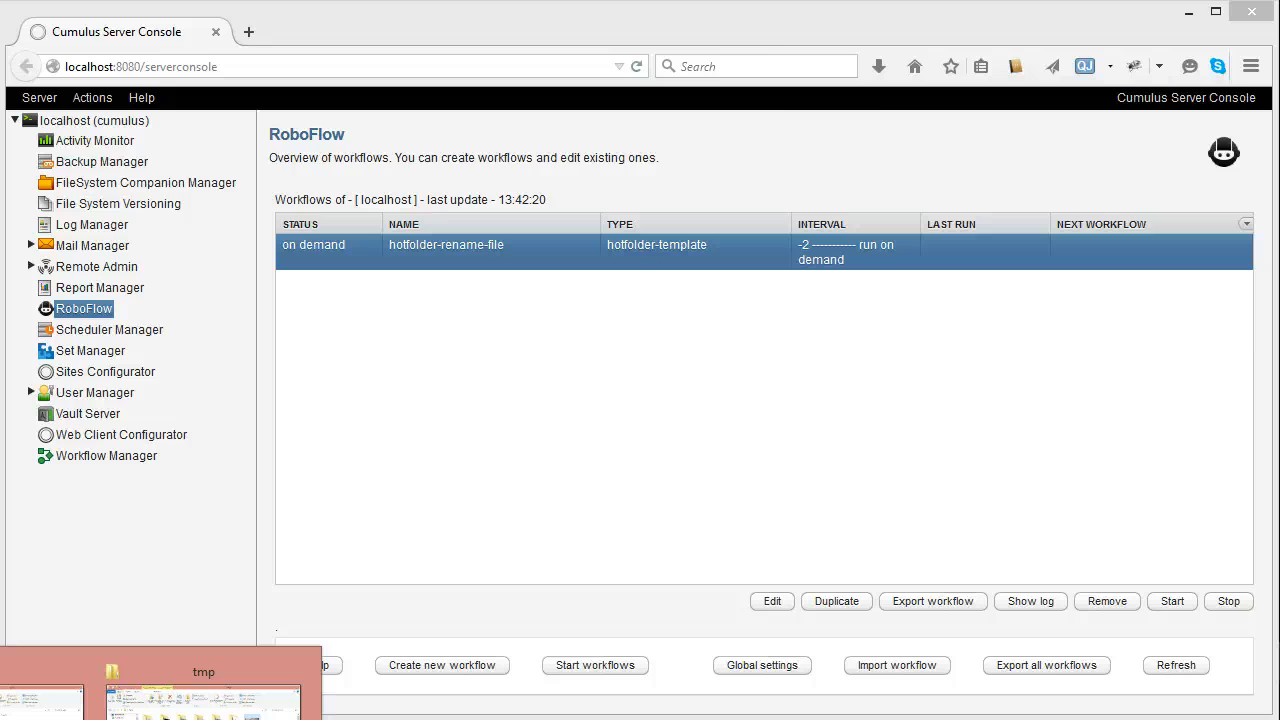
{"action": "left_click", "coordinate": [50, 704]}
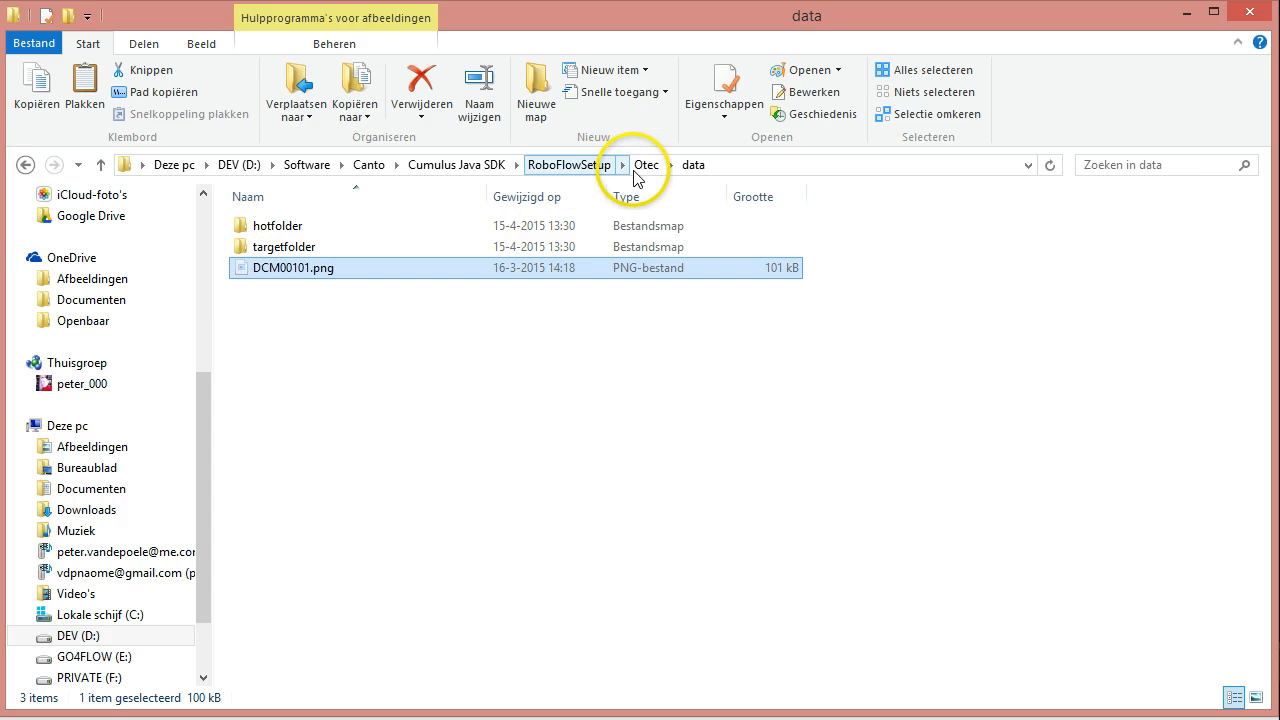
{"action": "left_click", "coordinate": [646, 165]}
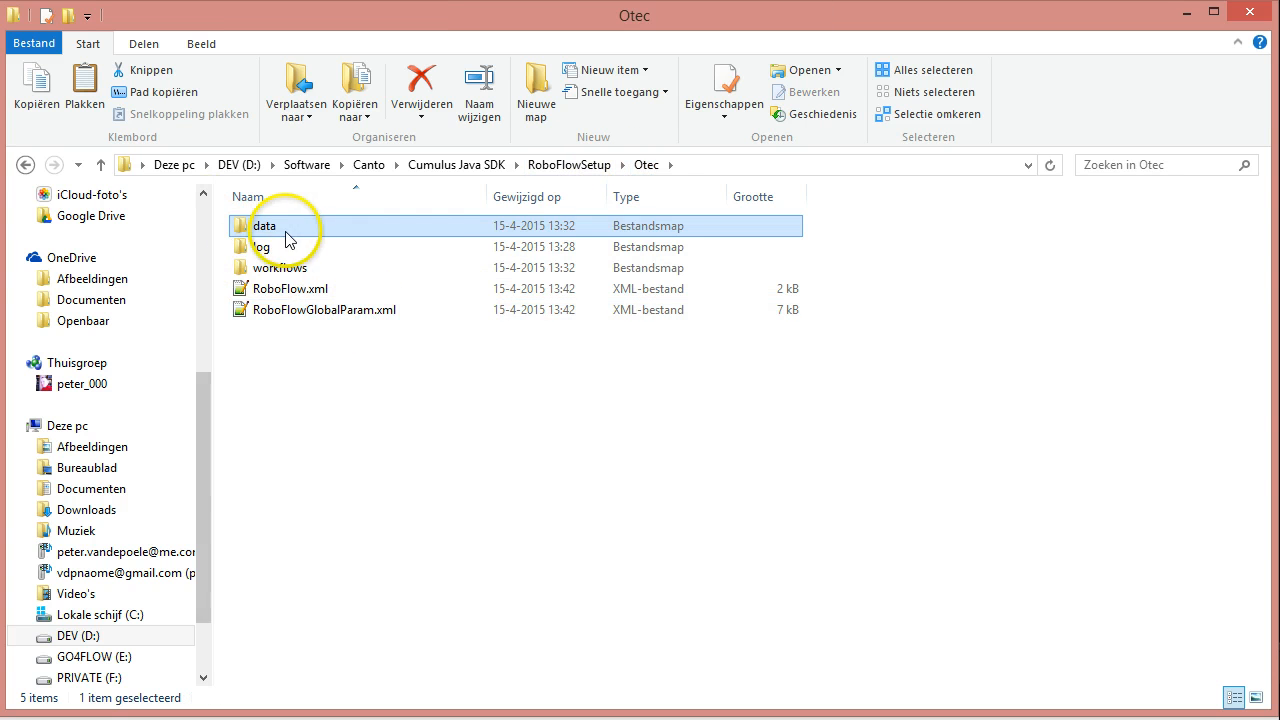
{"action": "double_click", "coordinate": [279, 268]}
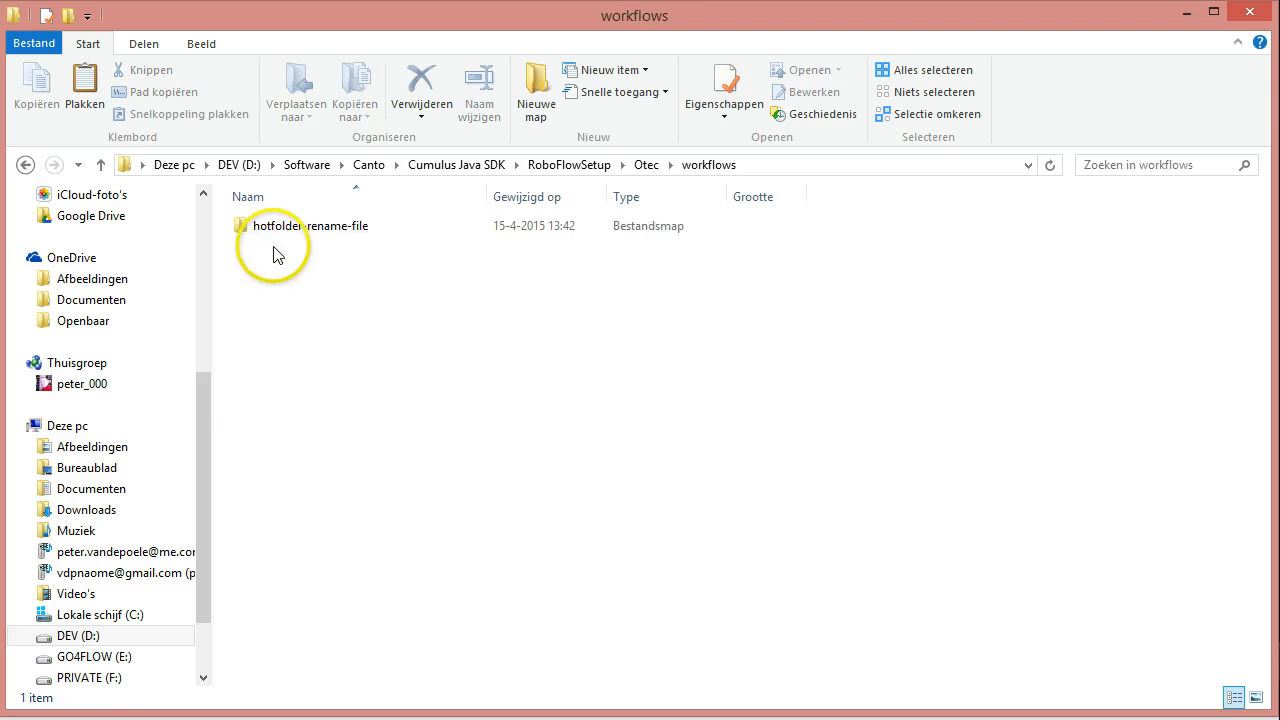
{"action": "double_click", "coordinate": [272, 228]}
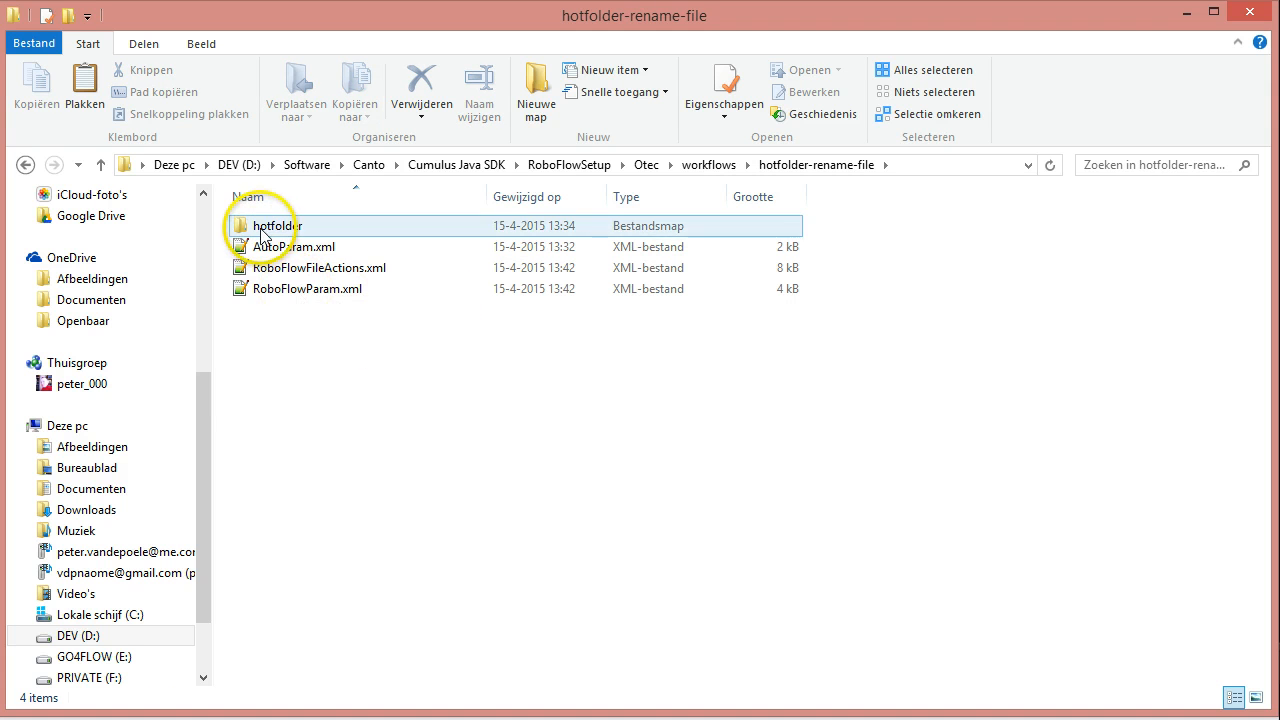
{"action": "double_click", "coordinate": [265, 222]}
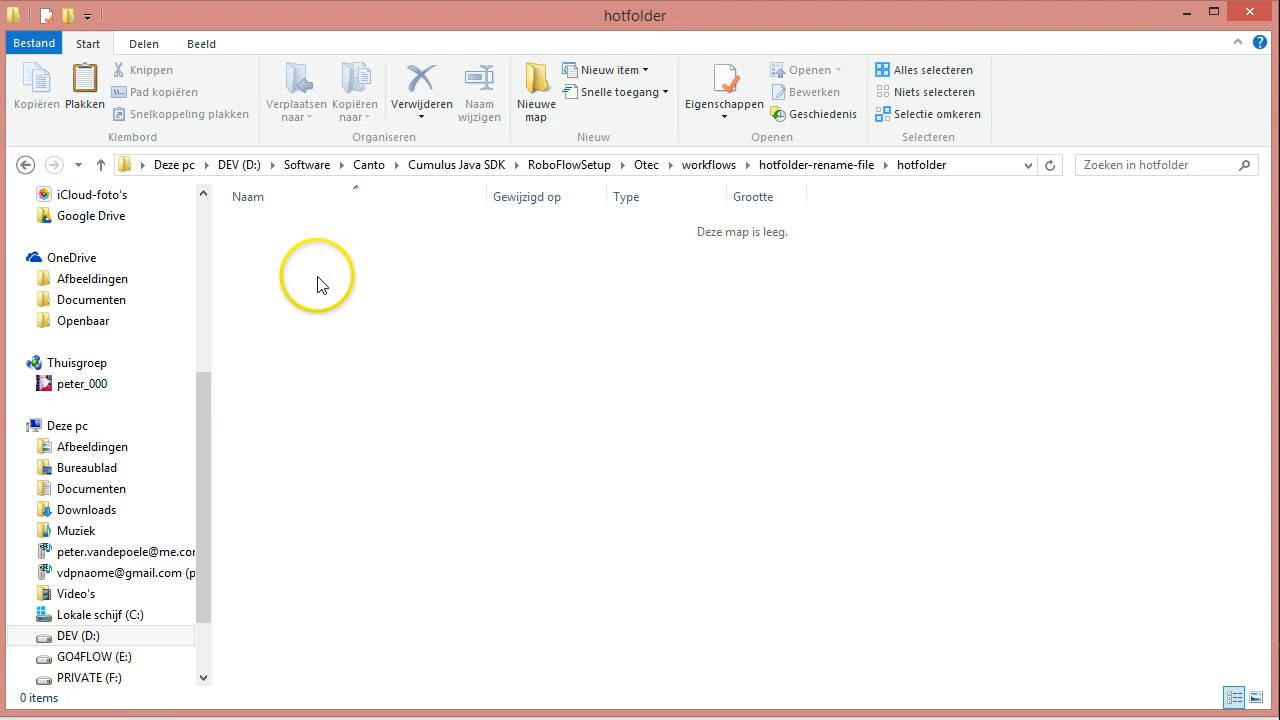
{"action": "right_click", "coordinate": [317, 283]}
{"action": "left_click", "coordinate": [338, 411]}
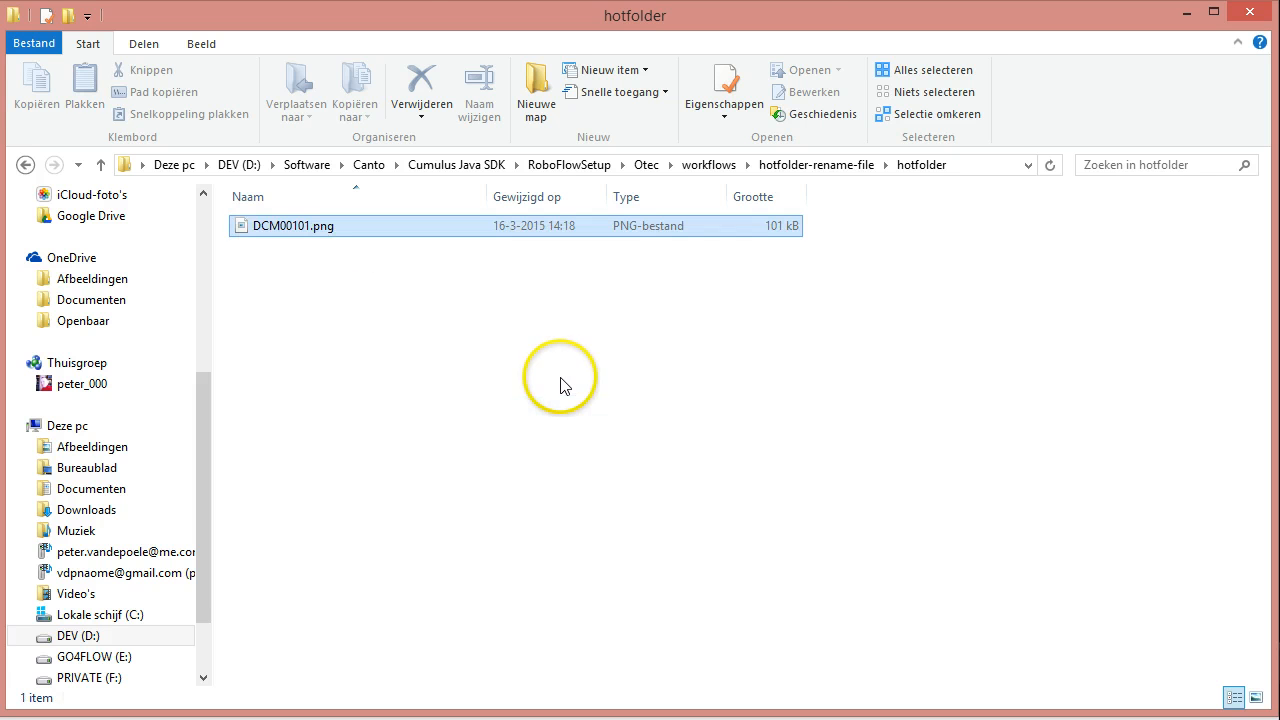
Create a new folder named subfolder-test inside the hotfolder.
{"action": "left_click", "coordinate": [352, 282]}
{"action": "right_click", "coordinate": [349, 279]}
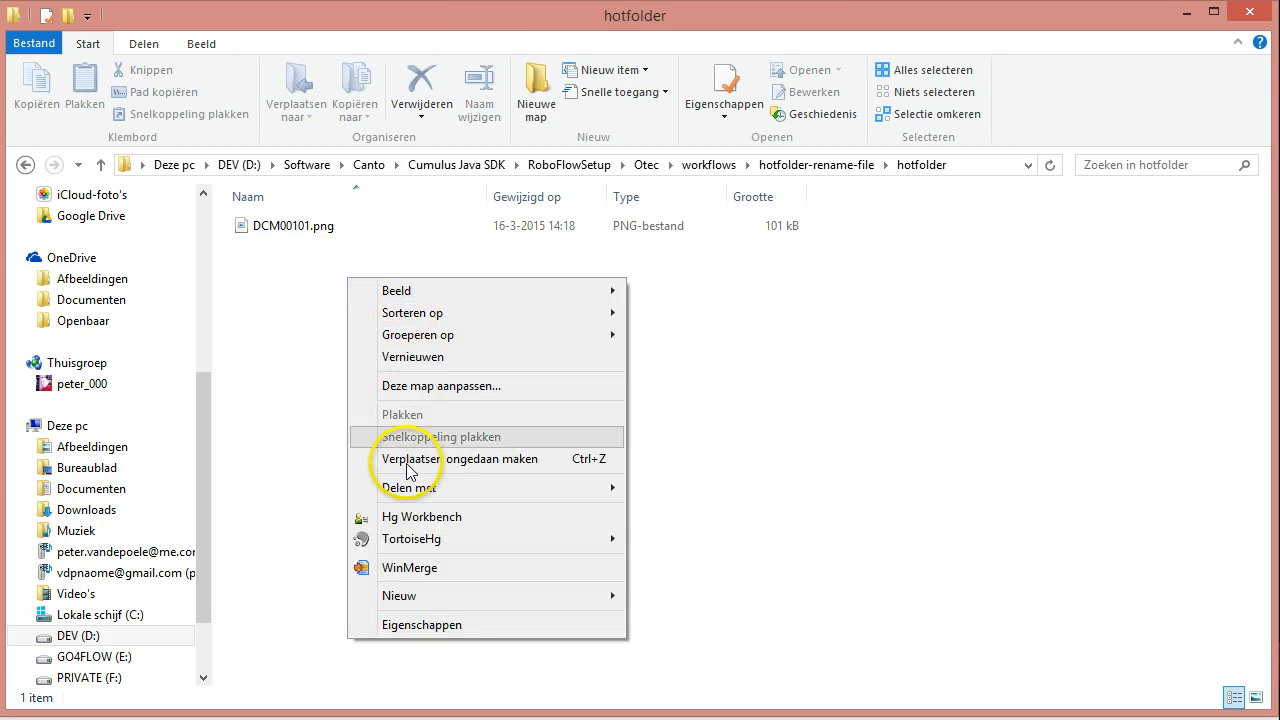
{"action": "mouse_move", "coordinate": [471, 600]}
{"action": "left_click", "coordinate": [660, 594]}
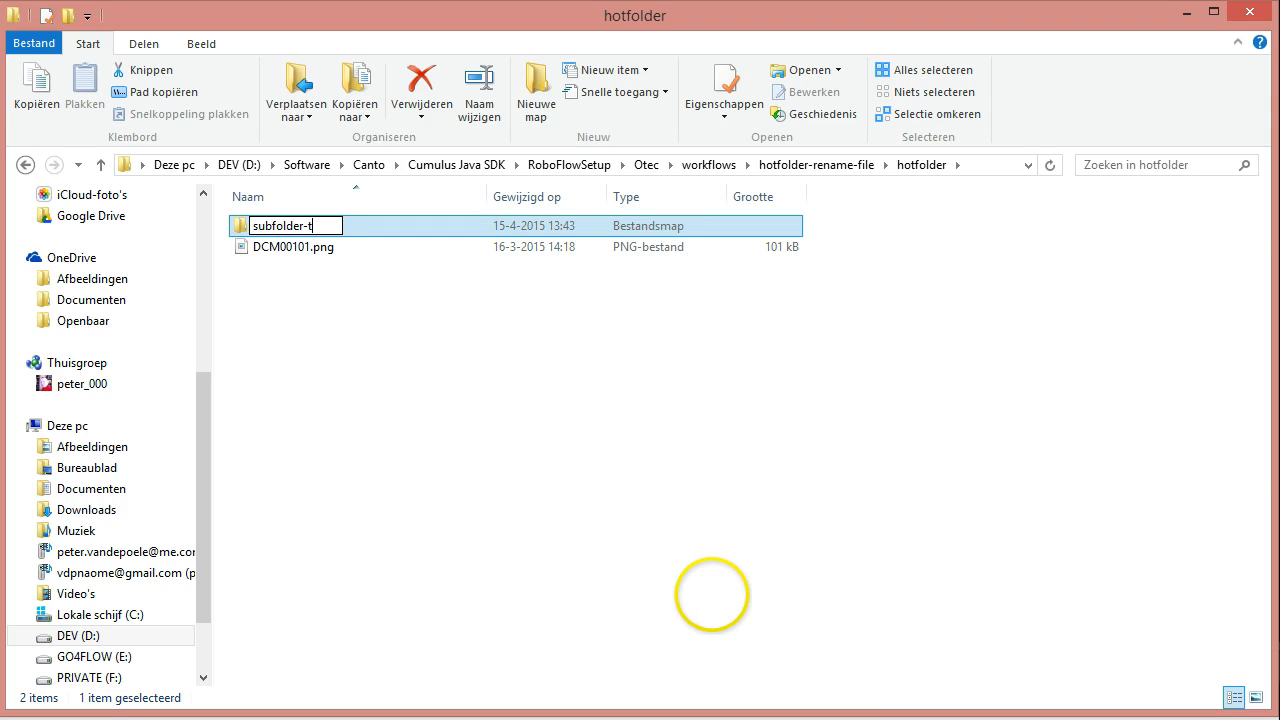
{"action": "type", "text": "subfolder-test"}
{"action": "key", "text": "Return"}
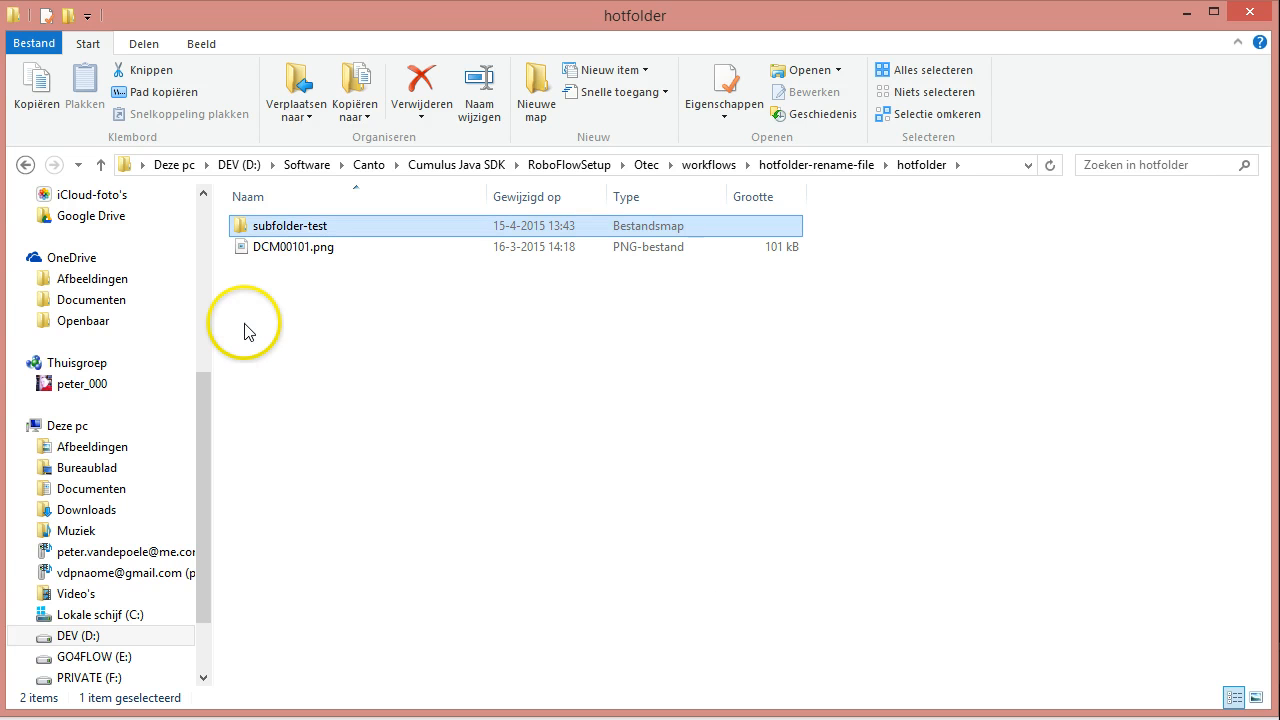
Move DCM00101.png into subfolder-test and go back up to the hotfolder-rename-file folder.
{"action": "left_click", "coordinate": [240, 251]}
{"action": "left_click_drag", "start_coordinate": [240, 251], "coordinate": [243, 228]}
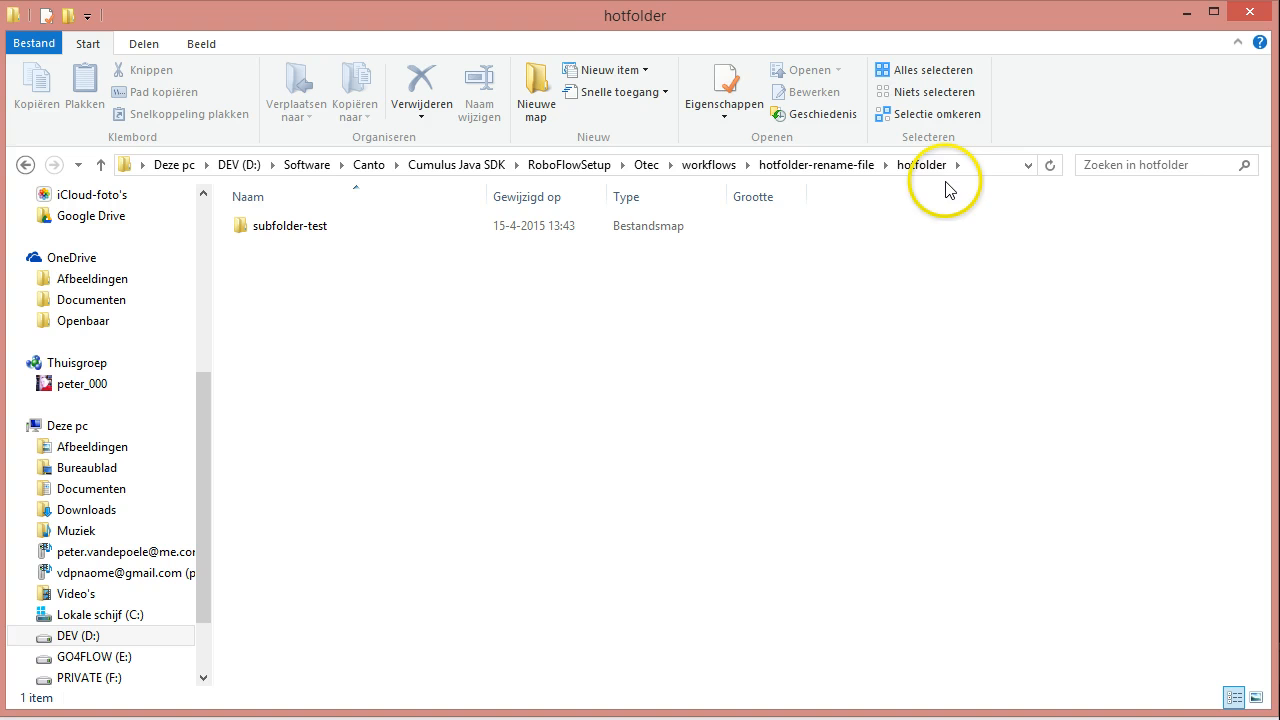
{"action": "left_click", "coordinate": [834, 164]}
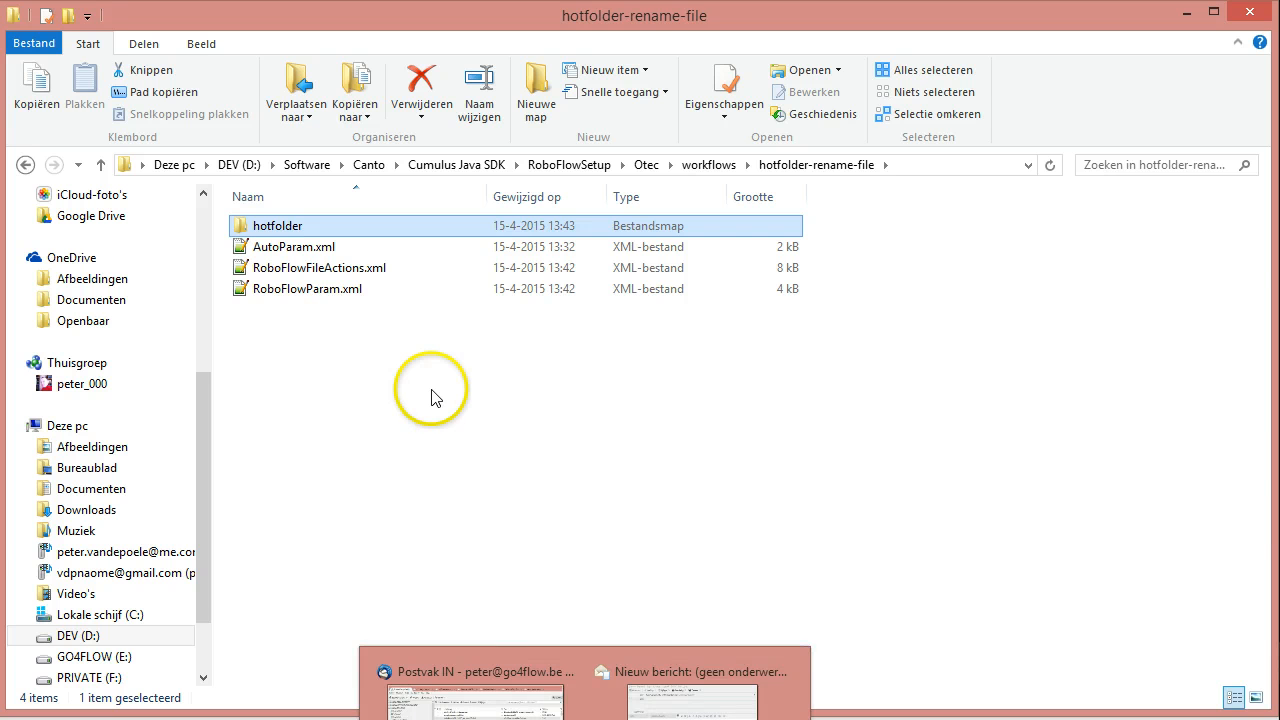
Switch to the Cumulus Server Console window and start the RoboFlow workflows.
{"action": "left_click", "coordinate": [115, 719]}
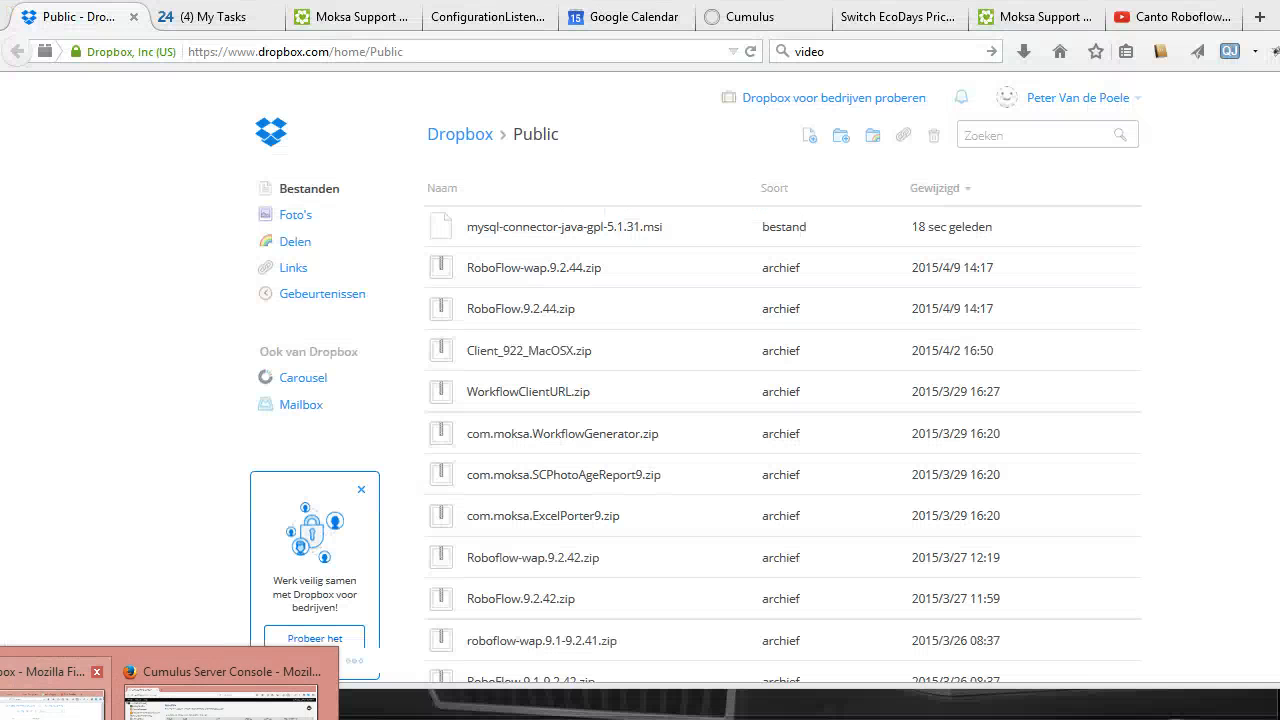
{"action": "left_click", "coordinate": [220, 700]}
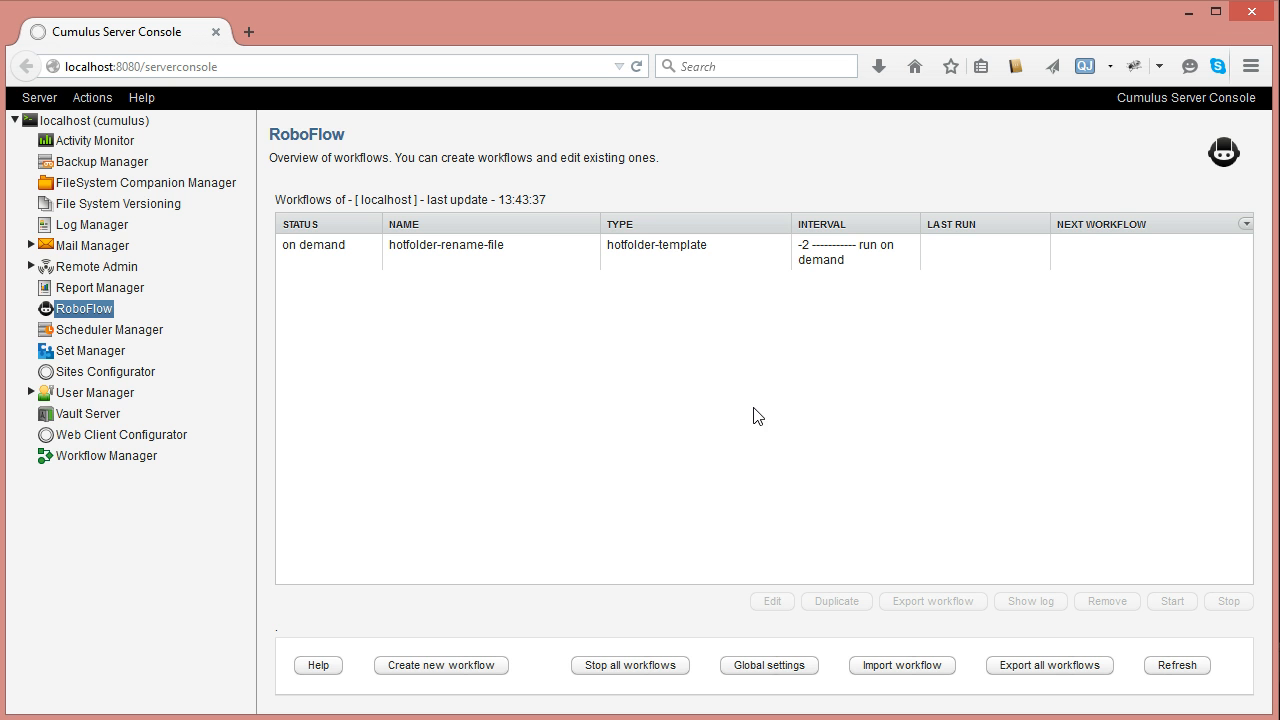
Check the log of the hotfolder-rename-file workflow and run the workflow on demand.
{"action": "left_click", "coordinate": [459, 245]}
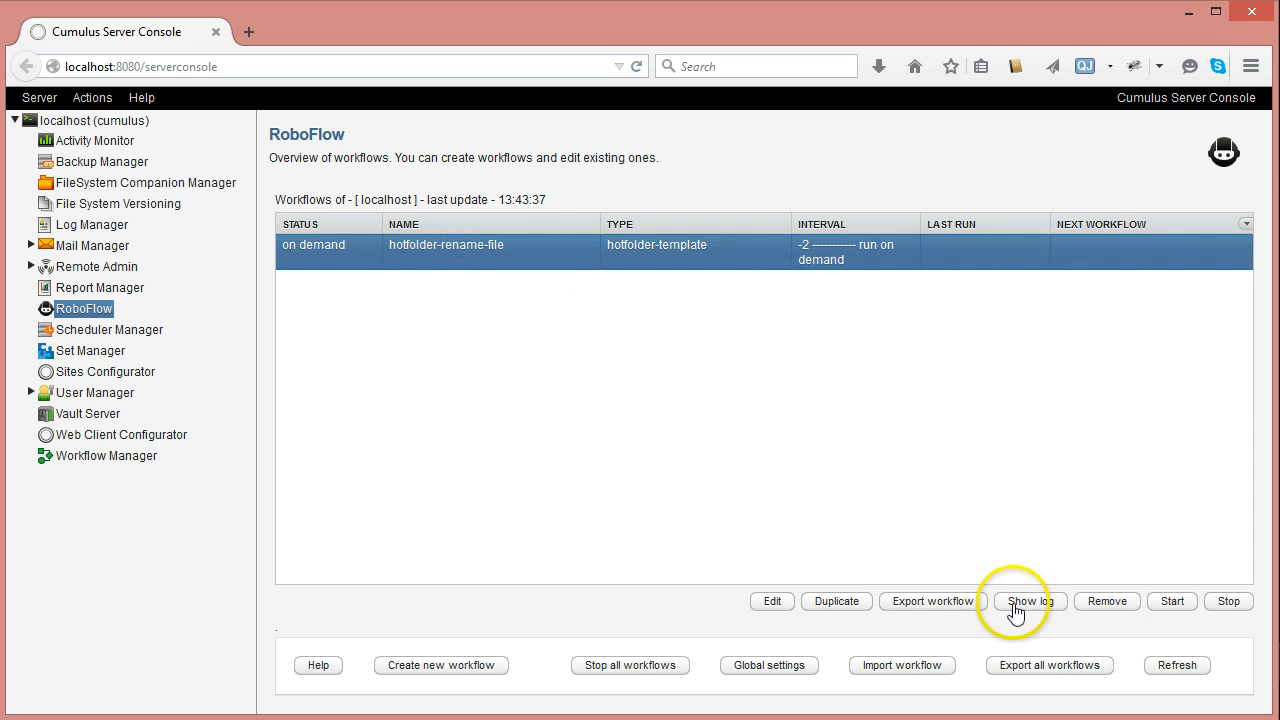
{"action": "left_click", "coordinate": [1017, 601]}
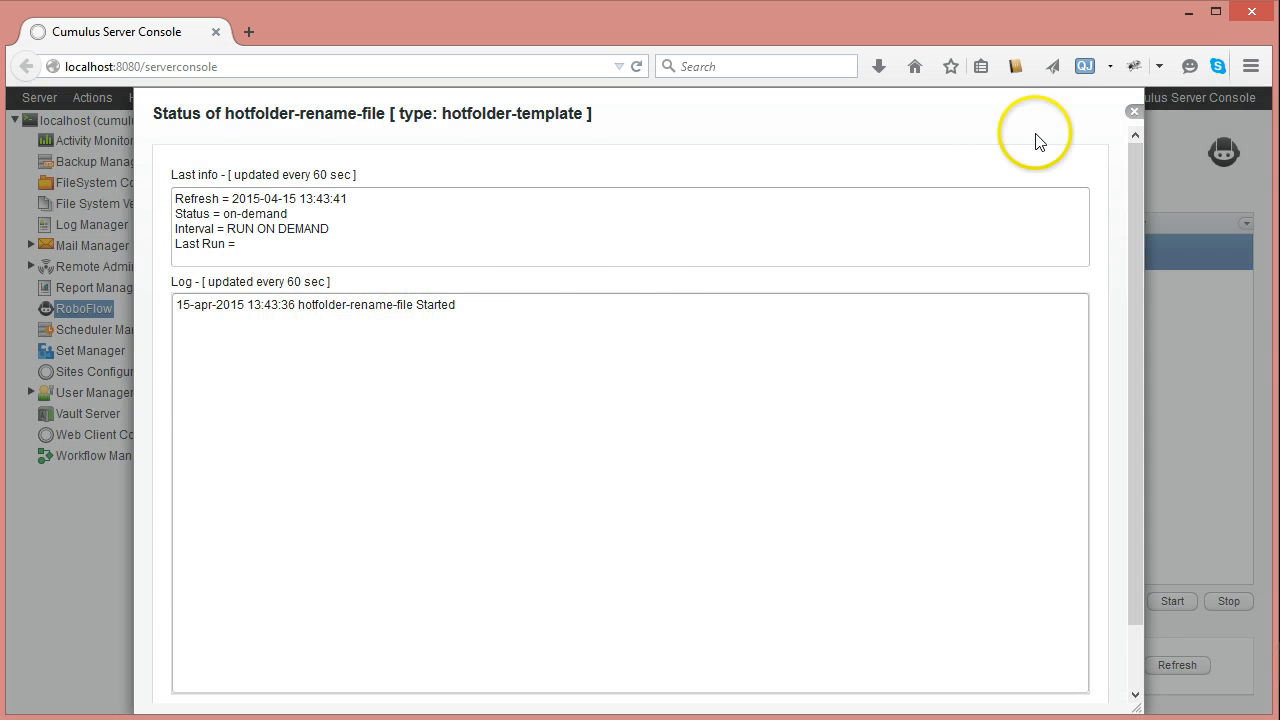
{"action": "left_click", "coordinate": [1134, 115]}
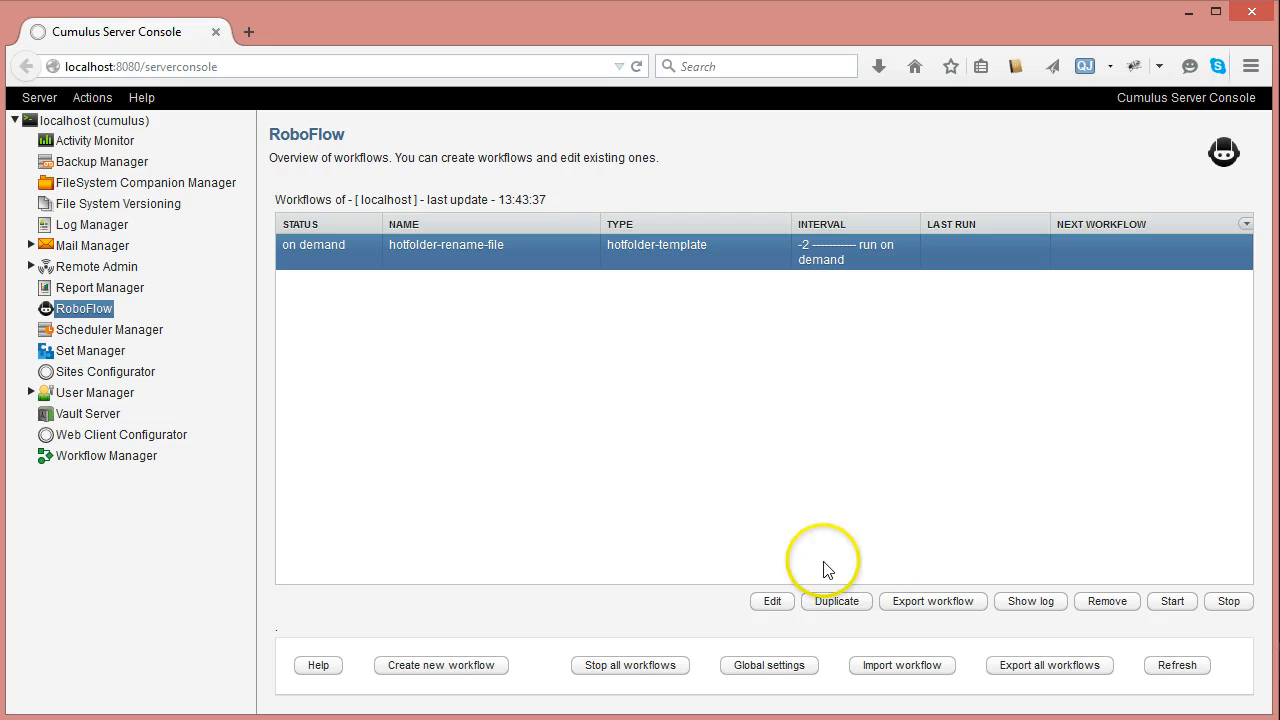
{"action": "left_click", "coordinate": [1170, 600]}
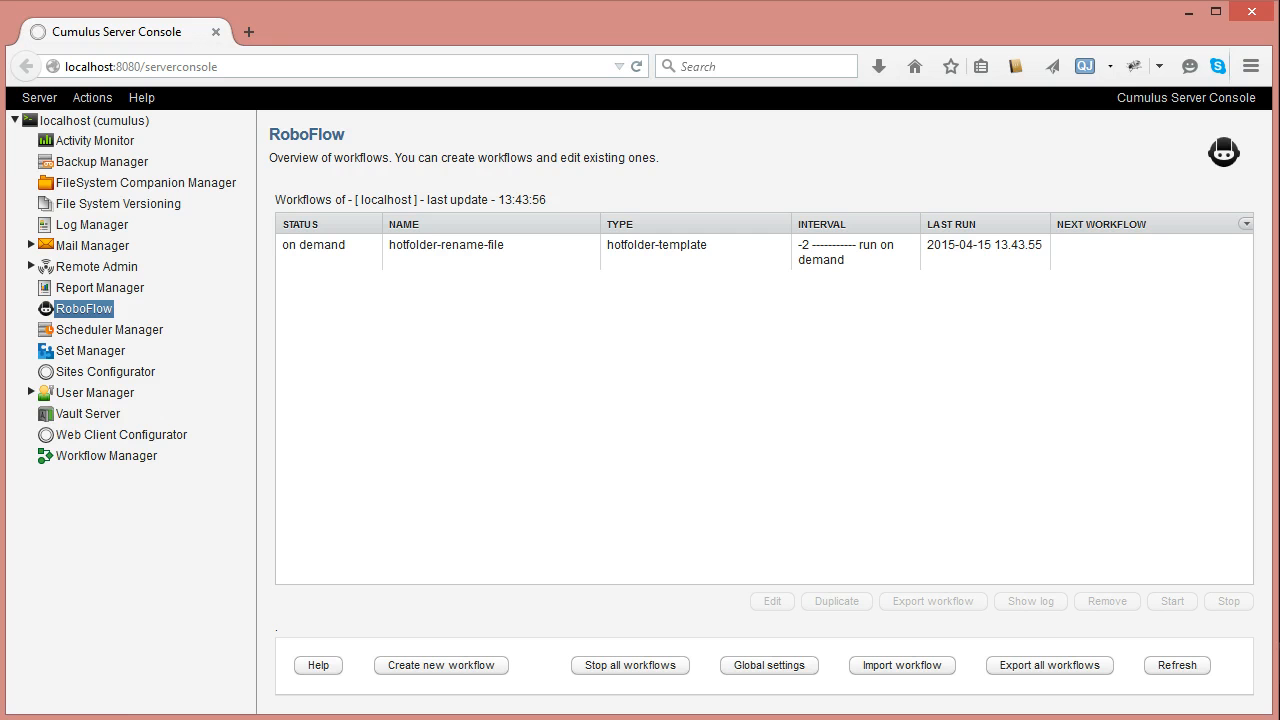
Switch to File Explorer, inspect the subfolder-test folder inside hotfolder, and return to the hotfolder-rename-file folder.
{"action": "left_click", "coordinate": [95, 719]}
{"action": "left_click", "coordinate": [40, 702]}
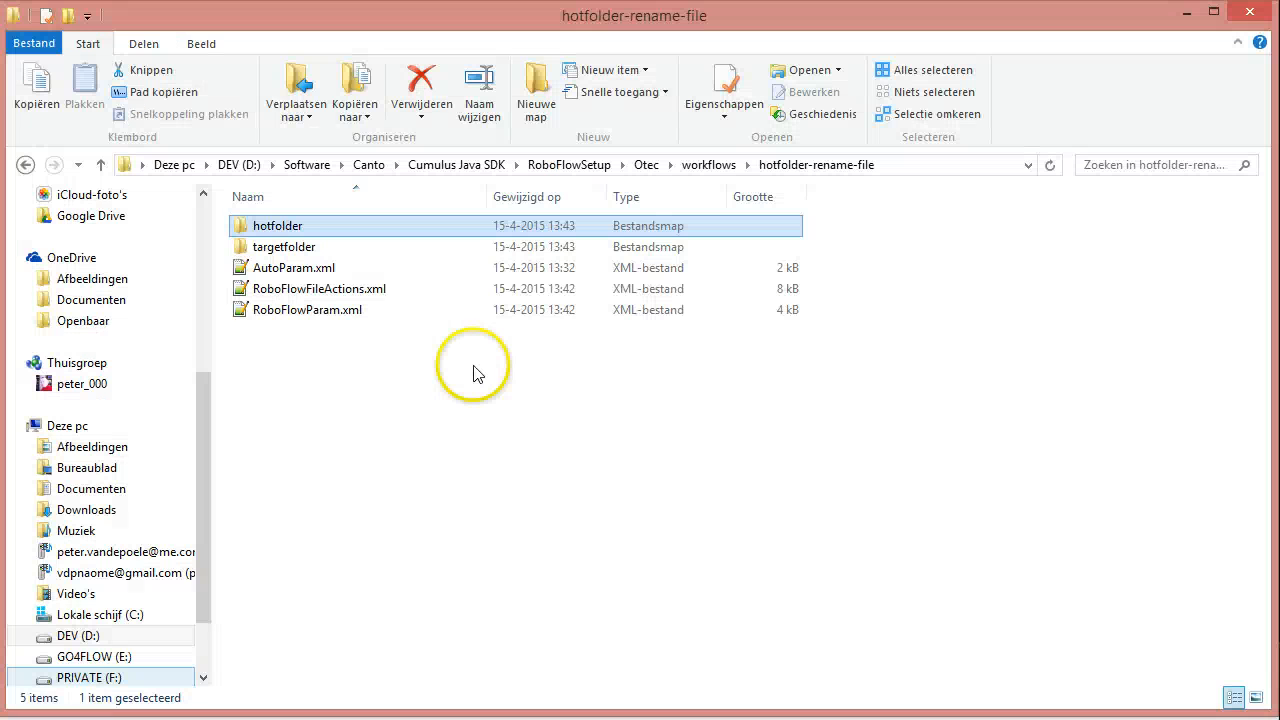
{"action": "double_click", "coordinate": [343, 228]}
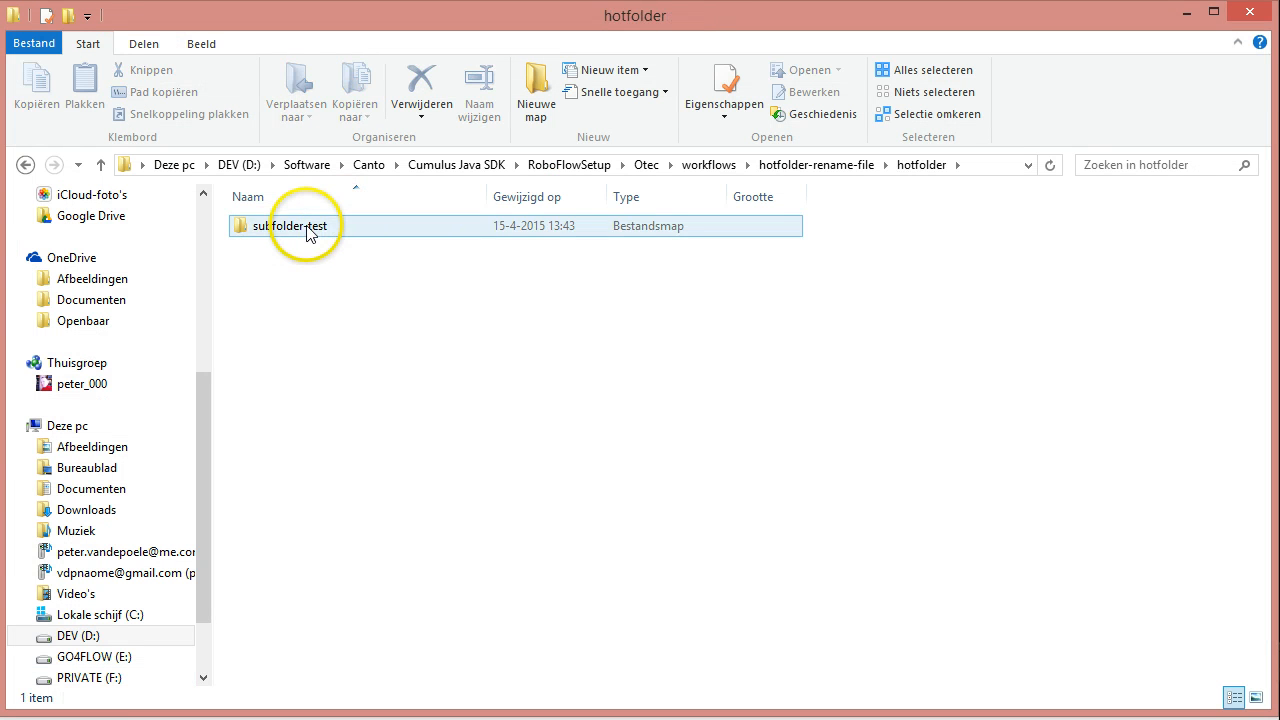
{"action": "double_click", "coordinate": [309, 238]}
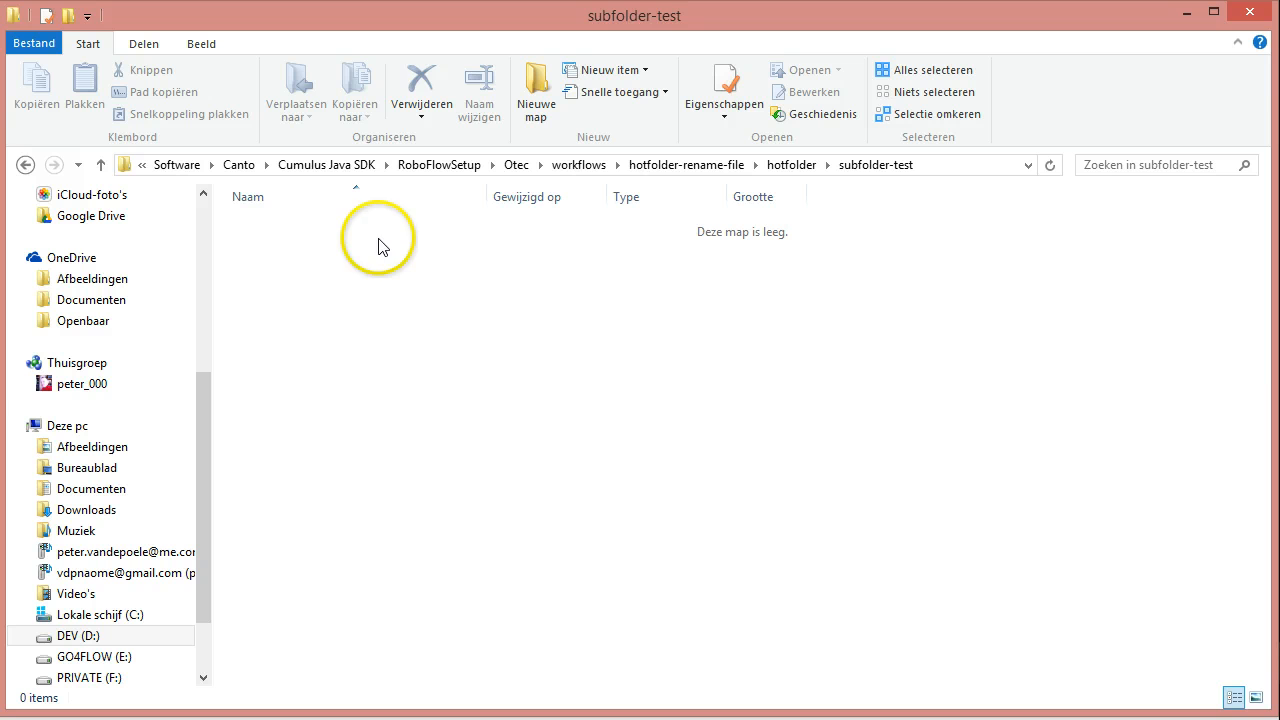
{"action": "left_click", "coordinate": [788, 165]}
{"action": "left_click", "coordinate": [788, 168]}
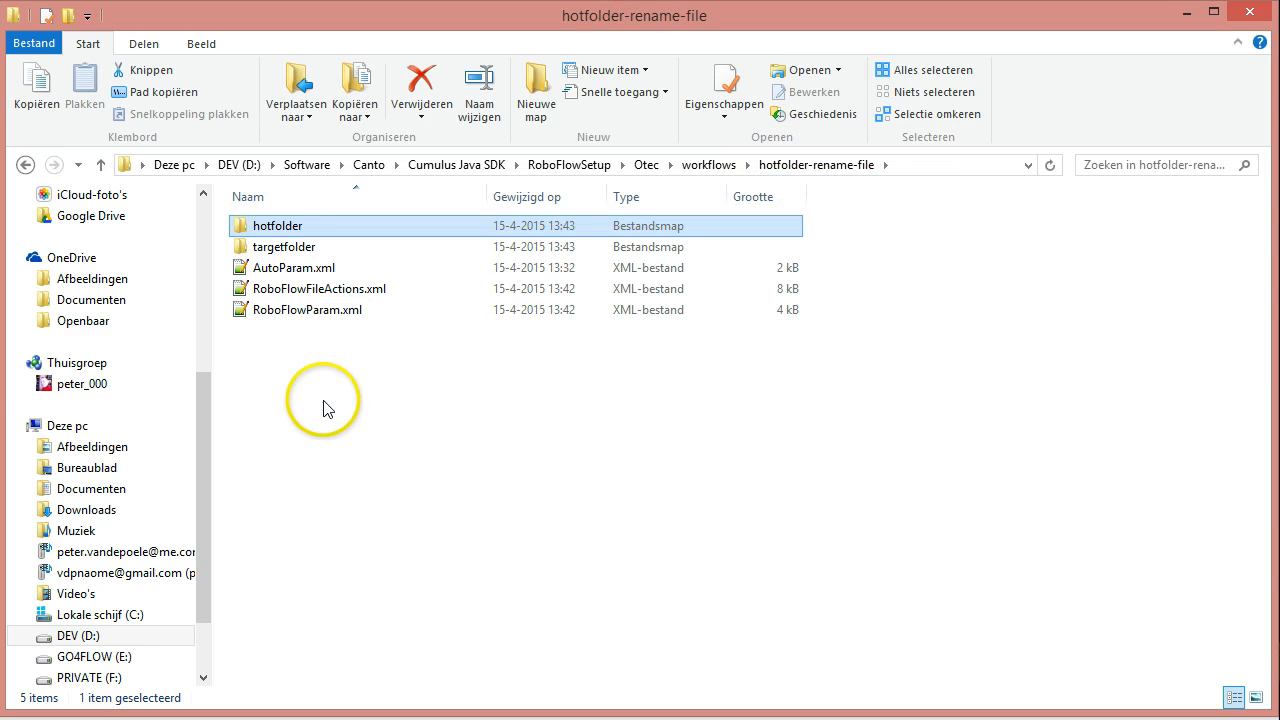
Open subfolder-test inside targetfolder and check the name of the processed DCM00101.png copy.
{"action": "double_click", "coordinate": [298, 247]}
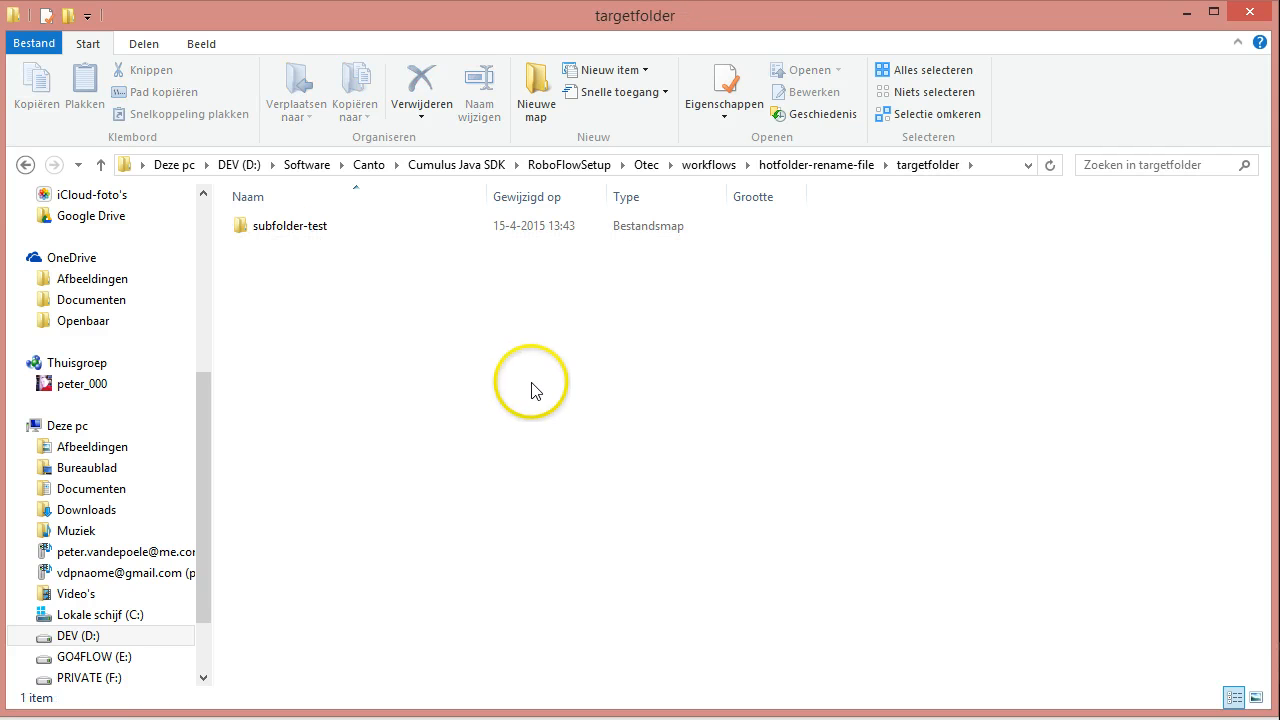
{"action": "double_click", "coordinate": [288, 228]}
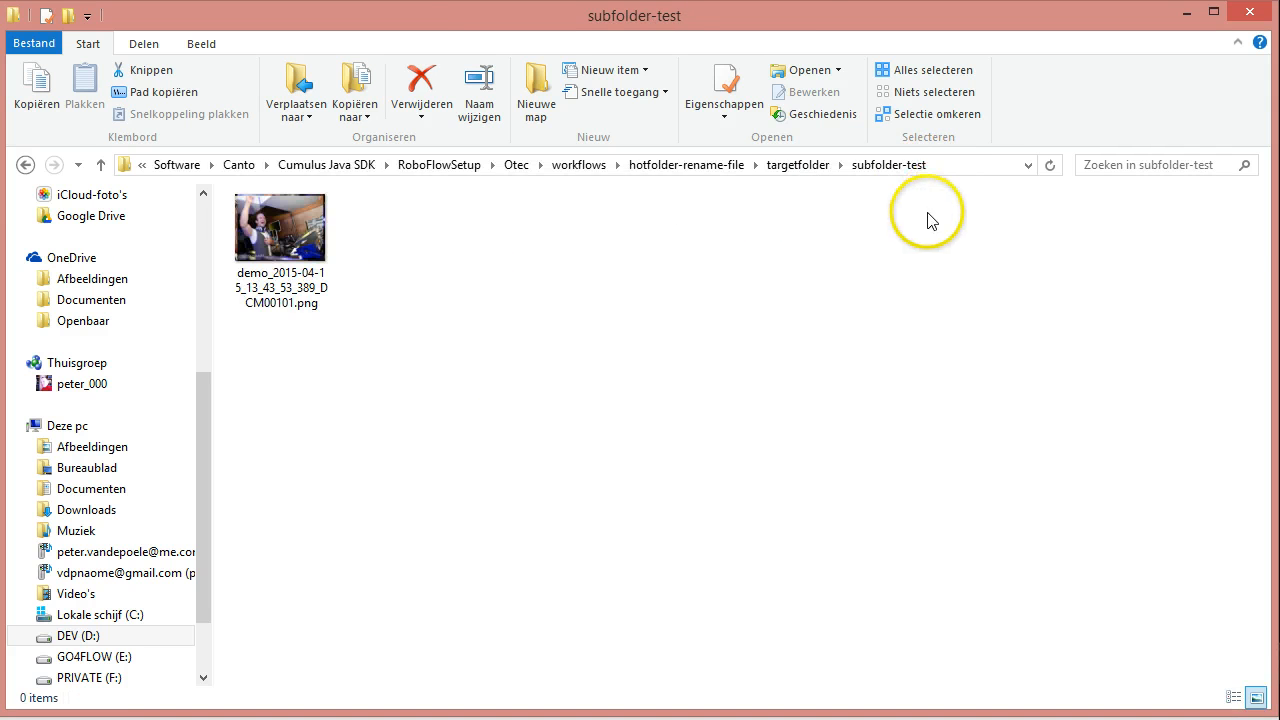
{"action": "left_click", "coordinate": [242, 283]}
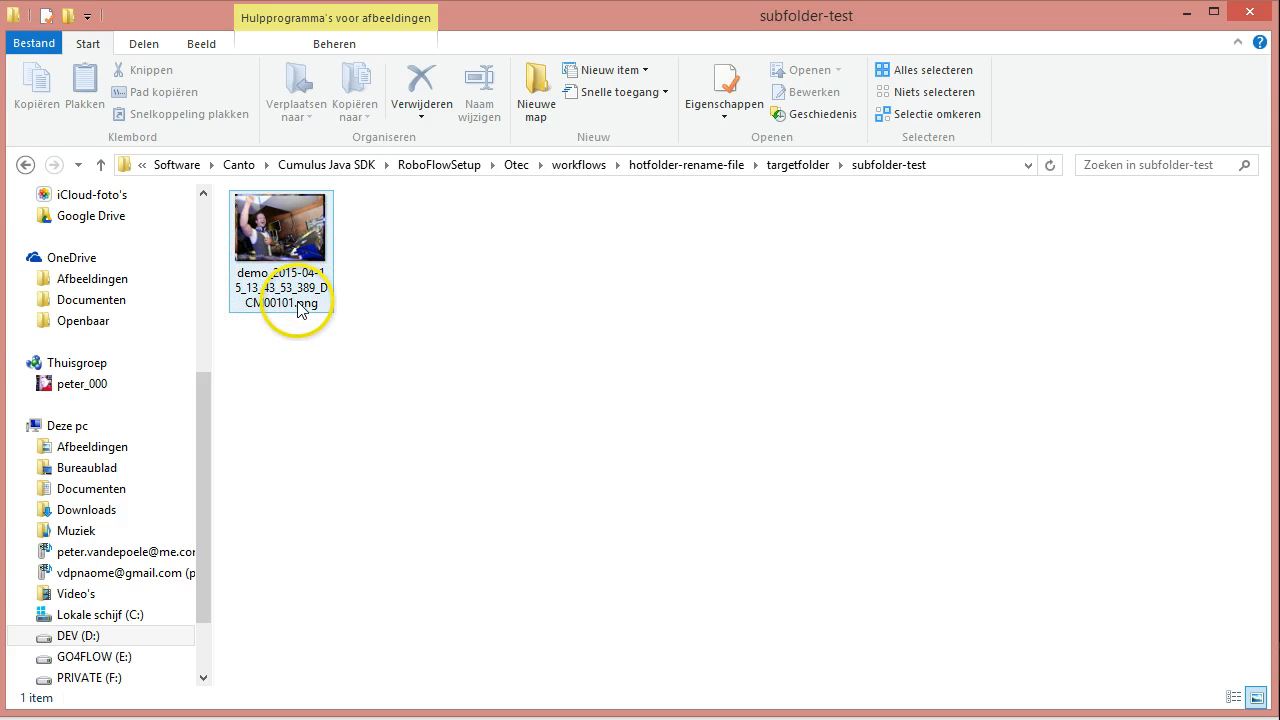
{"action": "left_click", "coordinate": [378, 322]}
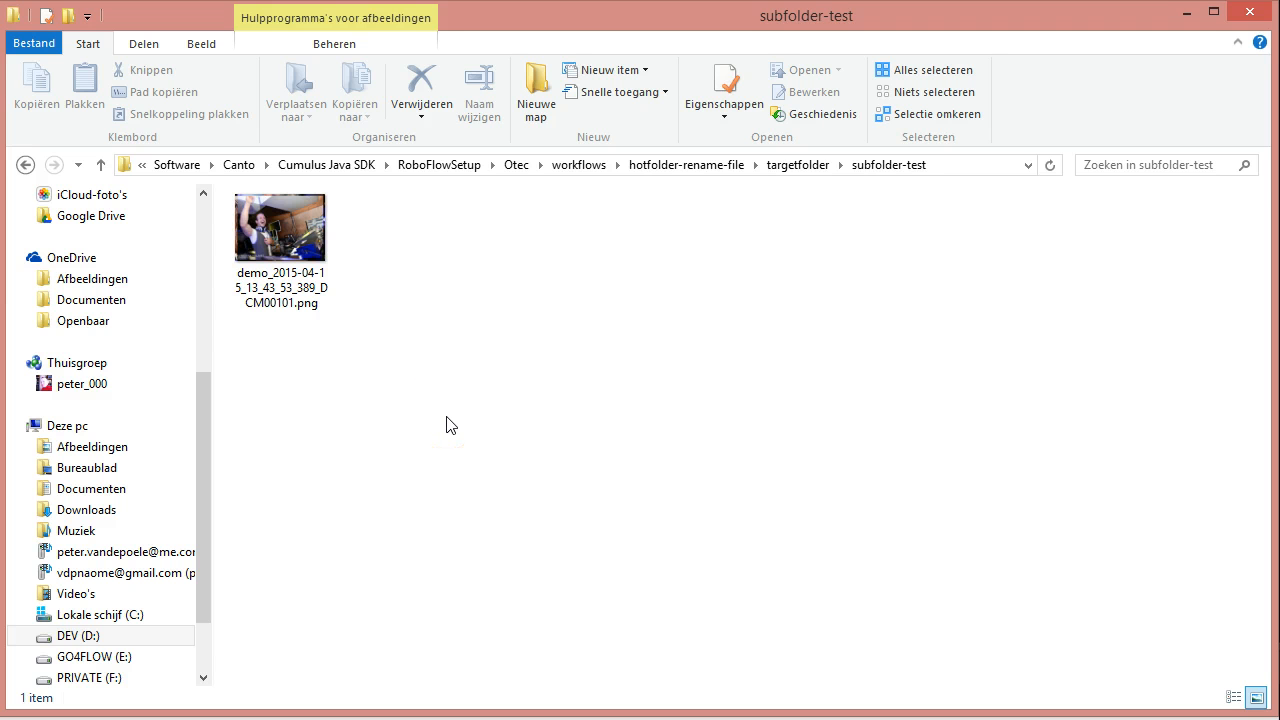
Switch to the Cumulus client, connect to the localhost server as a registered user, and open Sample Catalog.
{"action": "key", "text": "alt+Tab"}
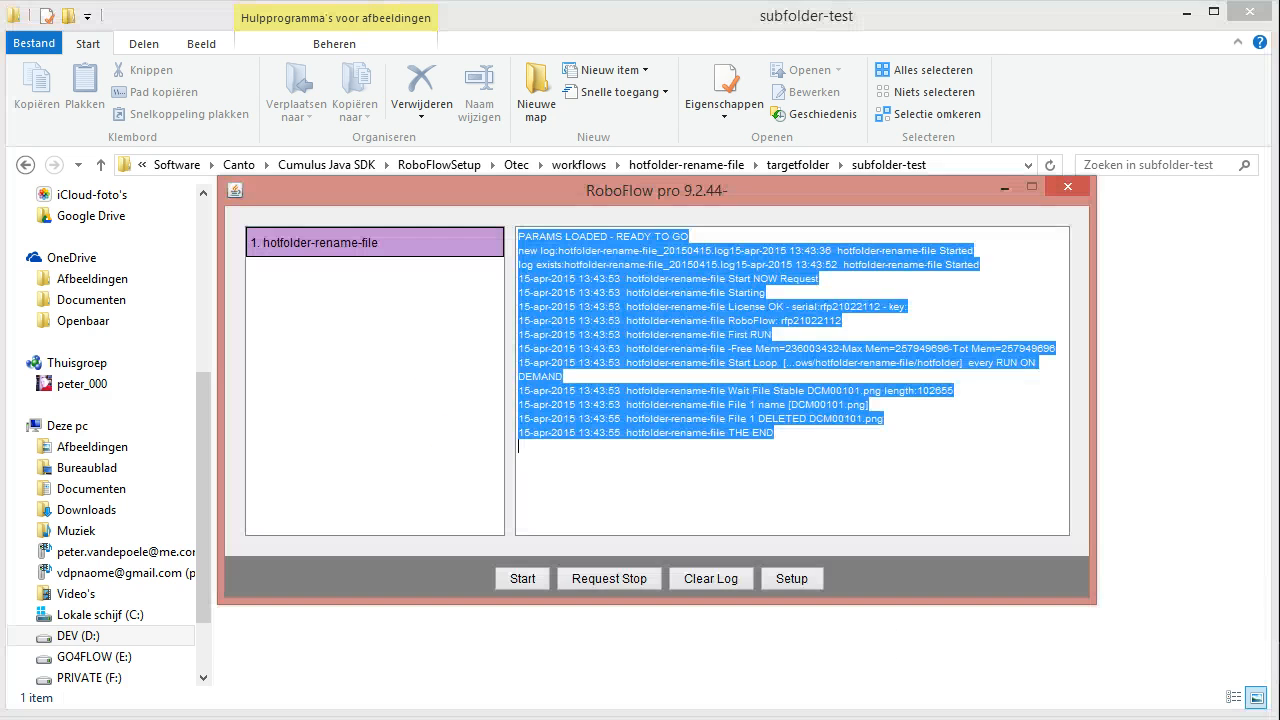
{"action": "key", "text": "alt+Tab"}
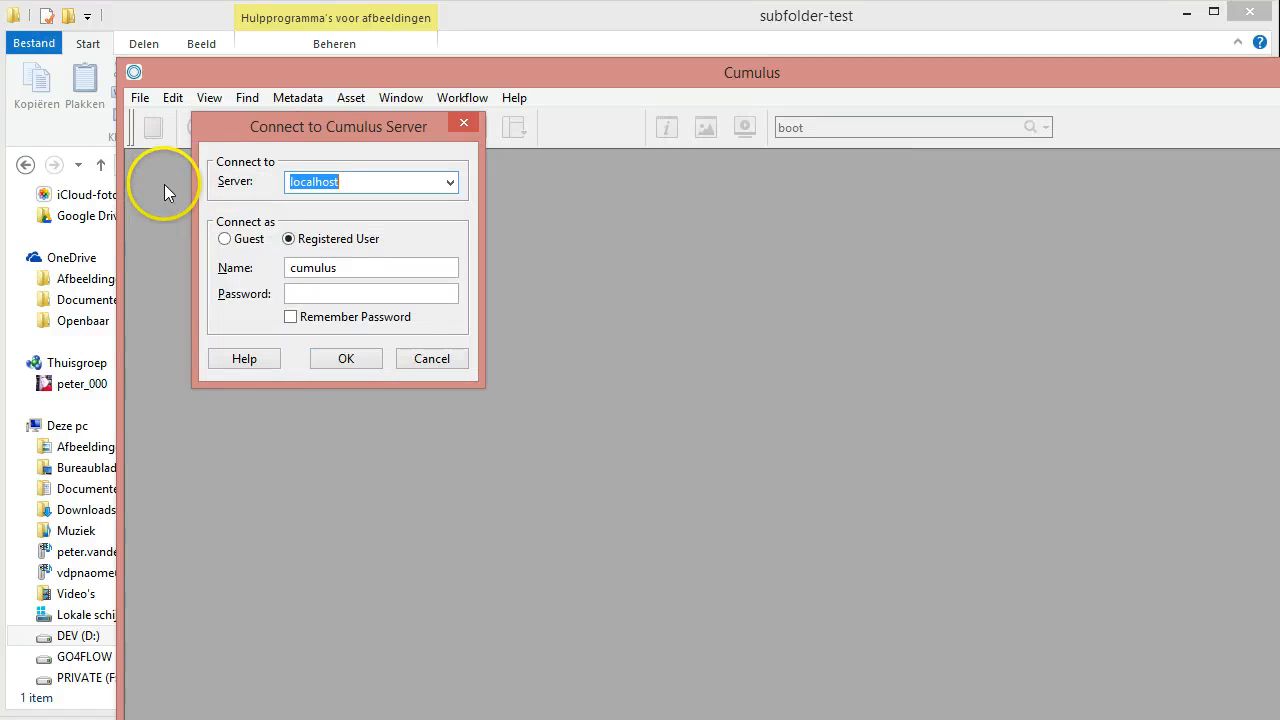
{"action": "left_click", "coordinate": [346, 359]}
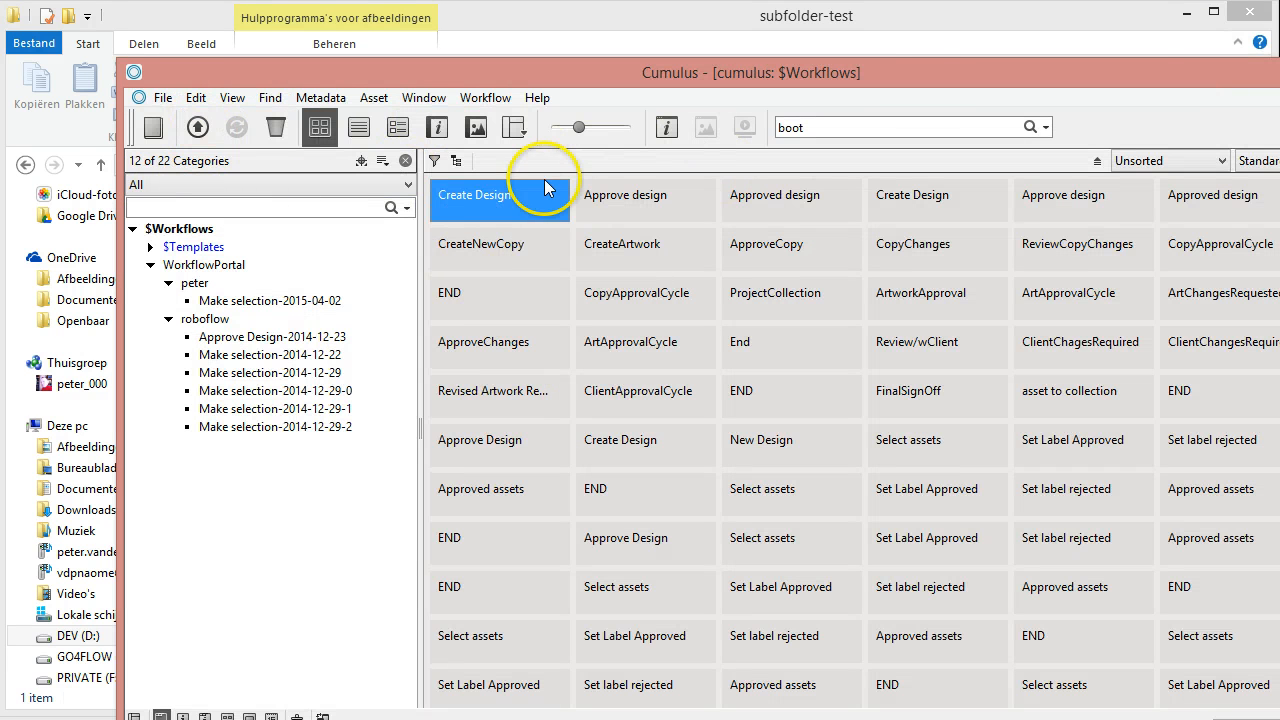
{"action": "key", "text": "alt+F4"}
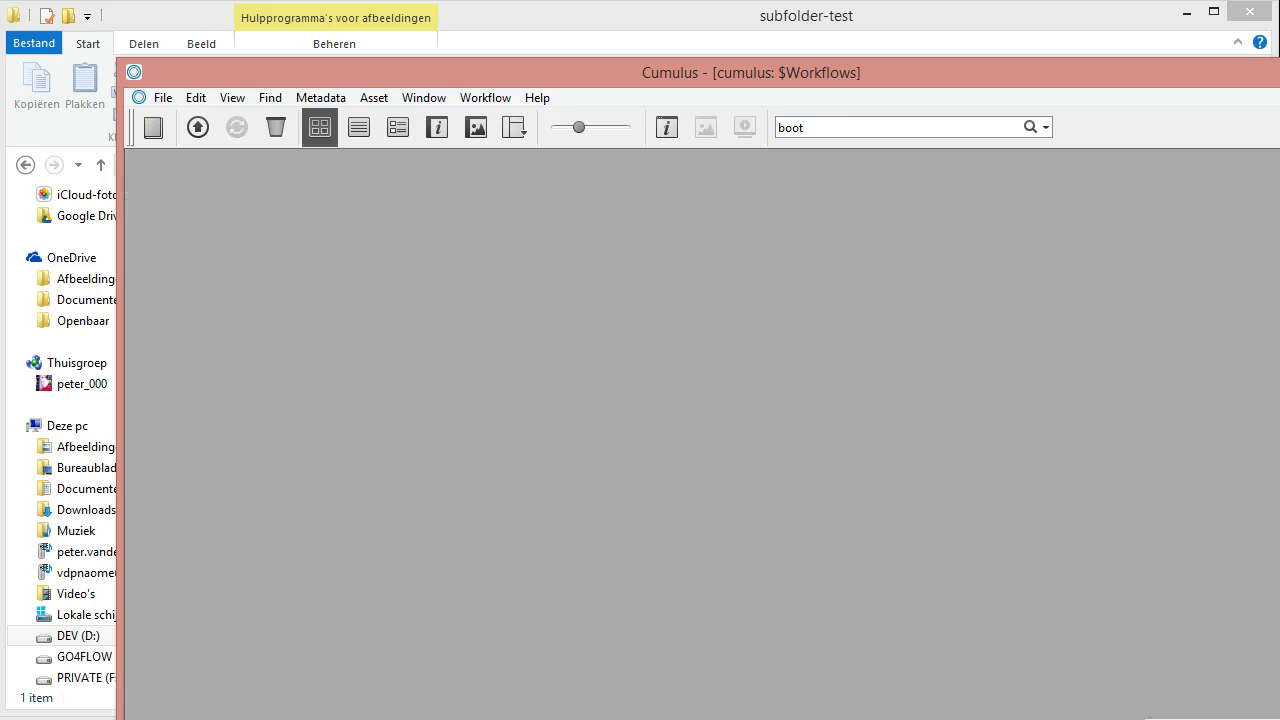
{"action": "left_click", "coordinate": [155, 131]}
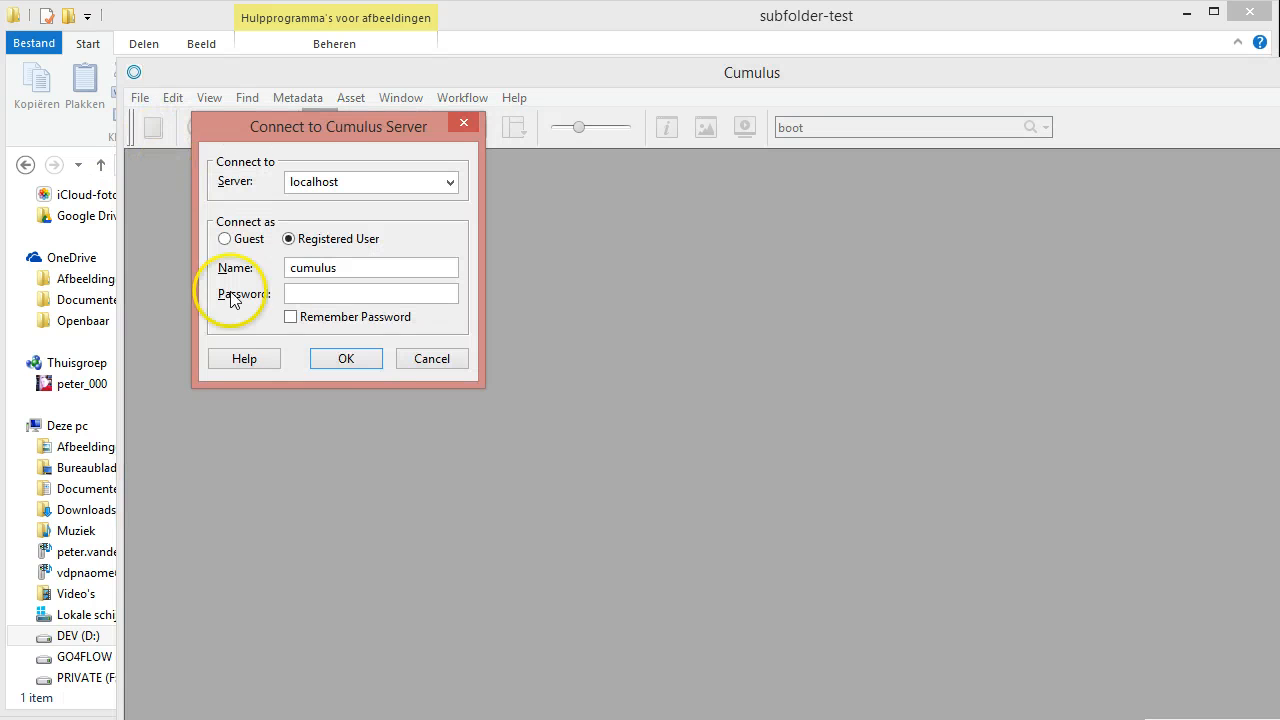
{"action": "left_click", "coordinate": [346, 359]}
{"action": "left_click", "coordinate": [75, 174]}
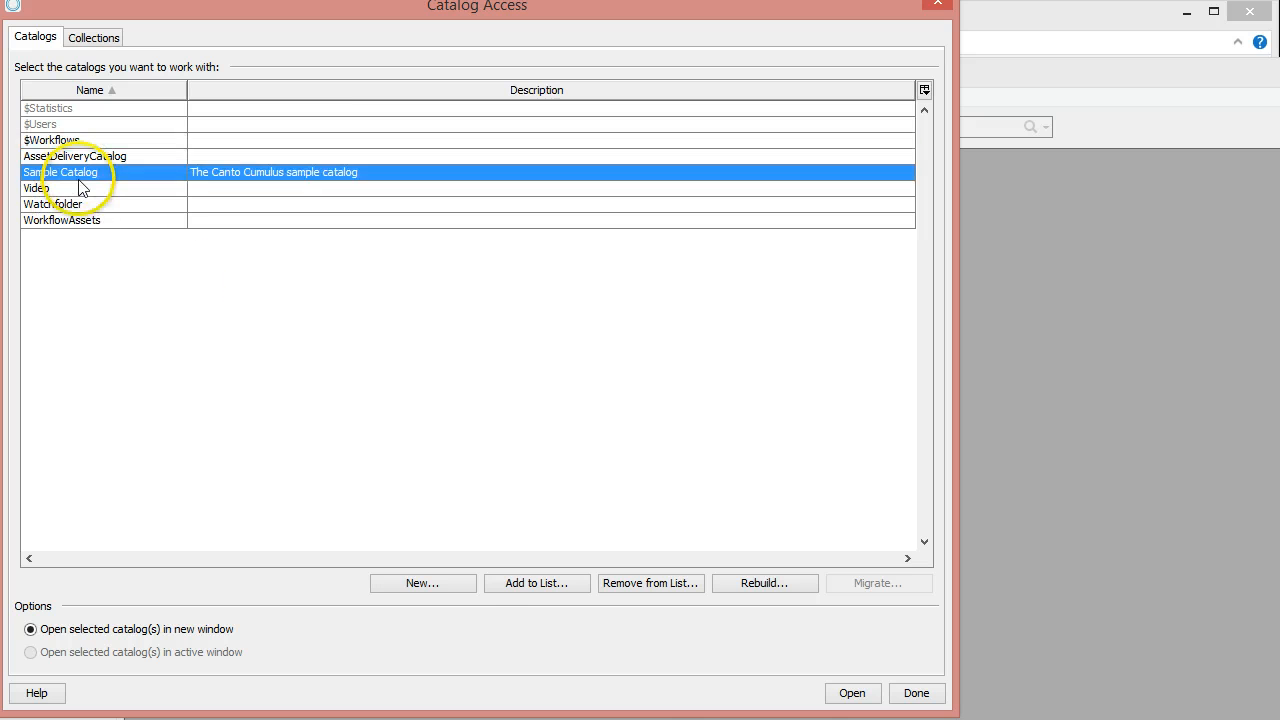
{"action": "left_click", "coordinate": [840, 693]}
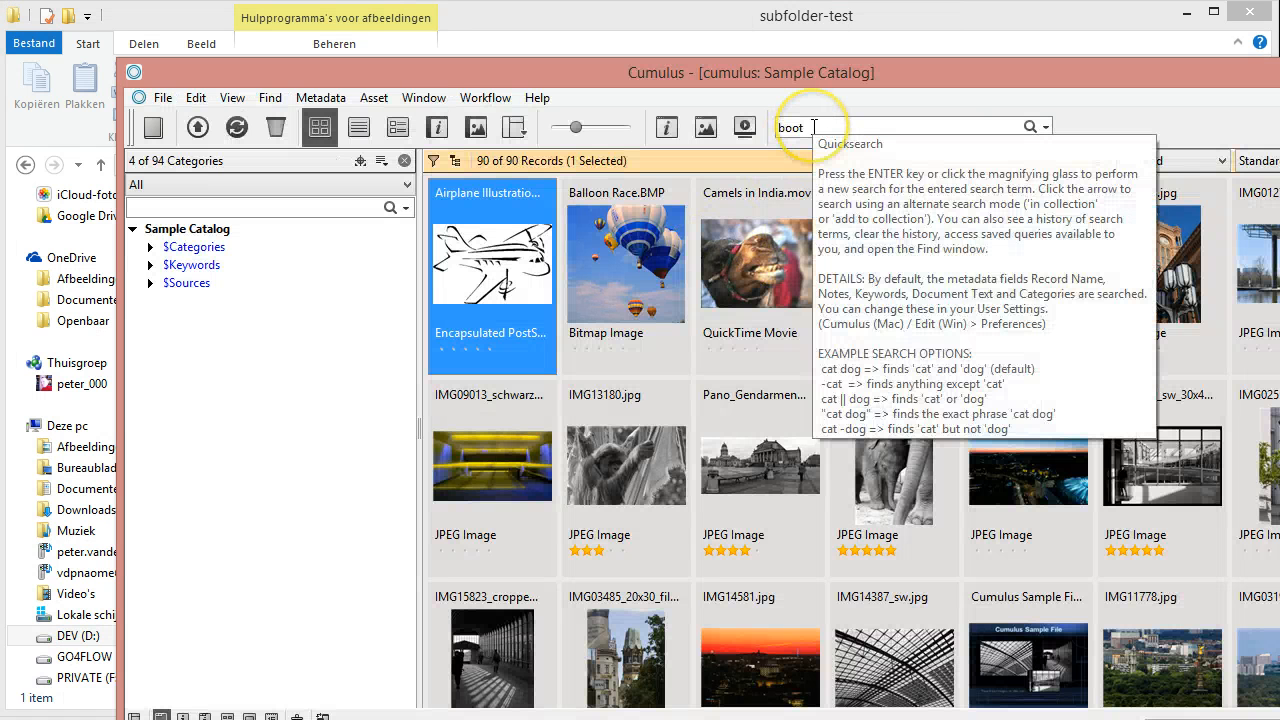
Search Sample Catalog for demo, reverse the sort order of the records, and select the renamed DCM00101.png record.
{"action": "key", "text": "BackSpace"}
{"action": "key", "text": "BackSpace"}
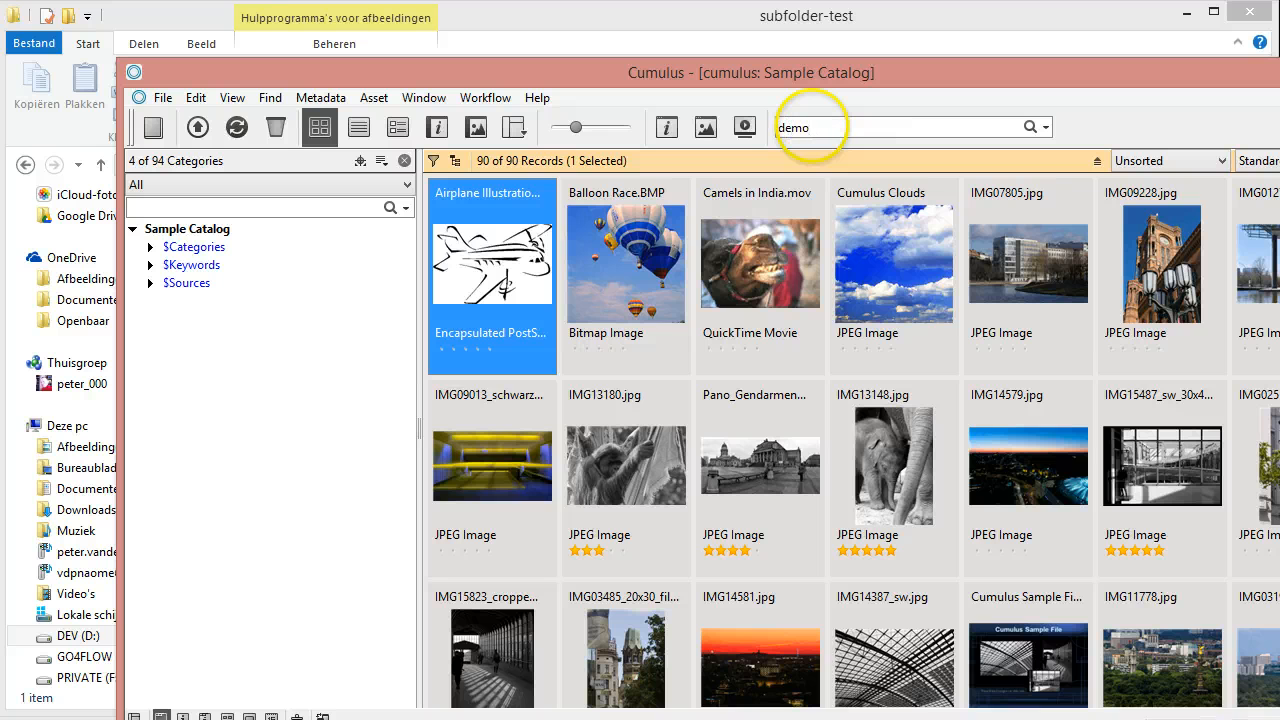
{"action": "type", "text": "_"}
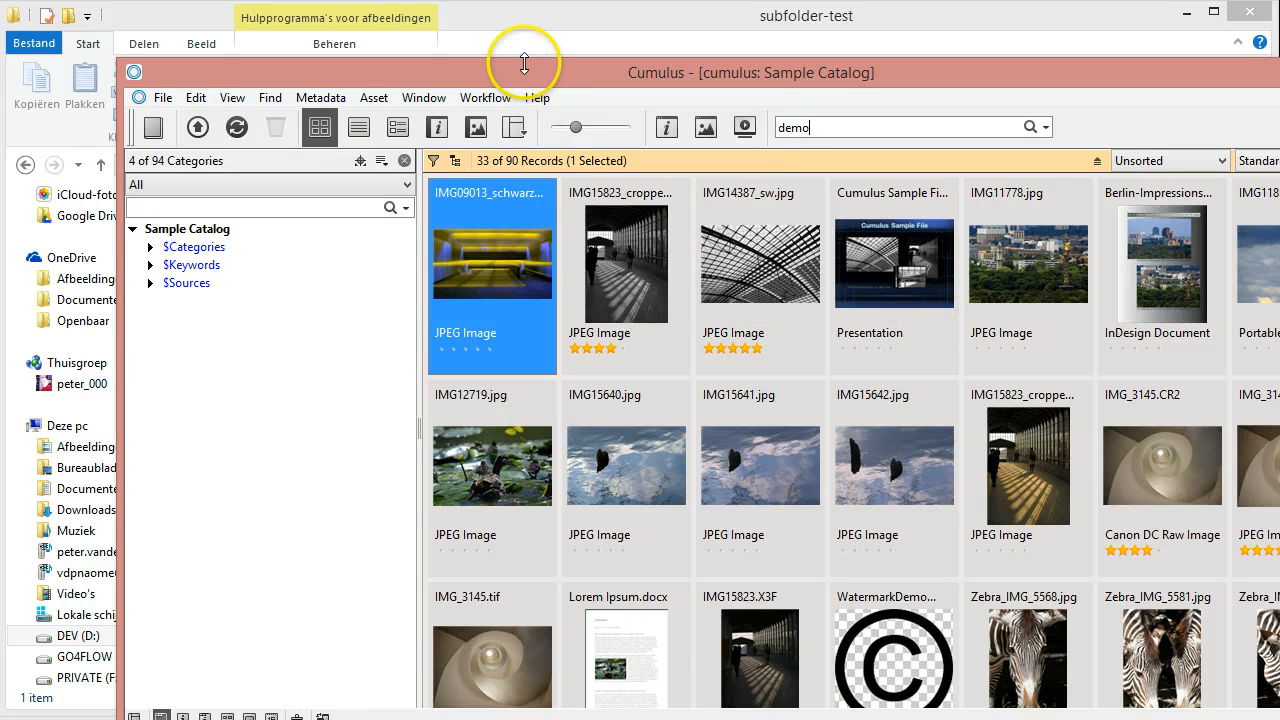
{"action": "left_click", "coordinate": [1098, 163]}
{"action": "left_click", "coordinate": [514, 261]}
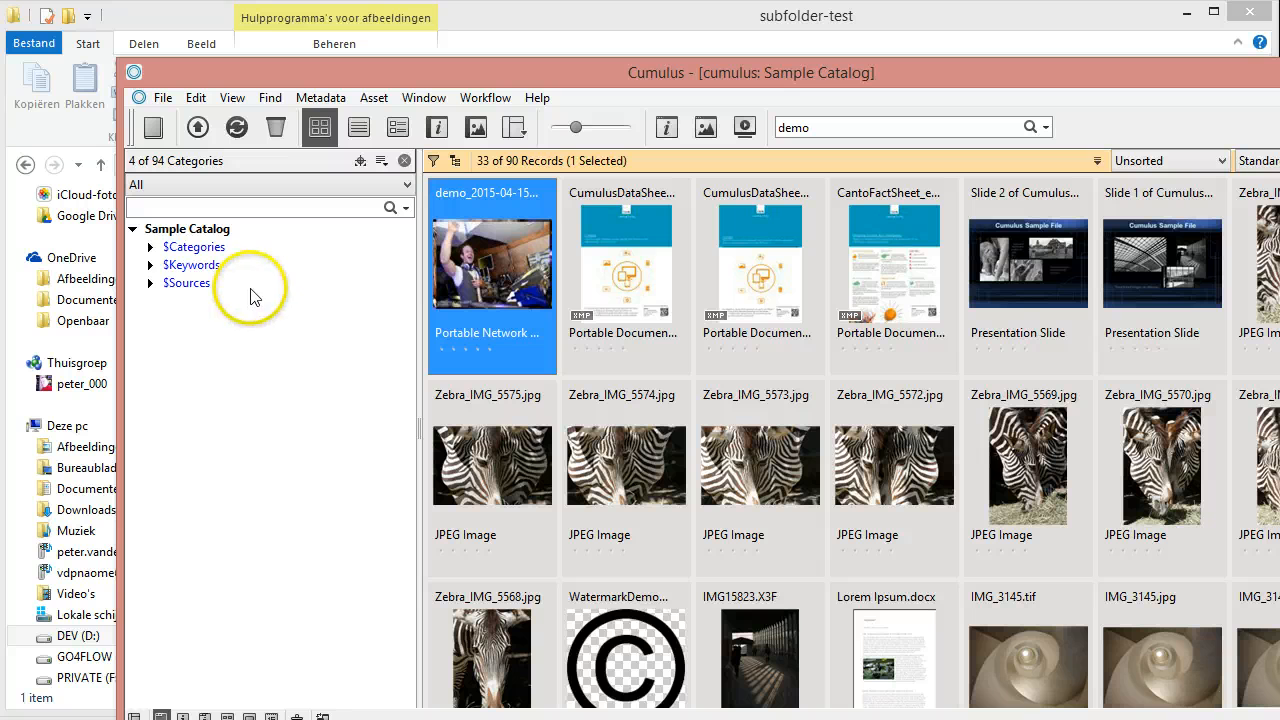
Examine the $Sources category tree by expanding Canto Cumulus, PVDP and DEV, including Software with its Canto and Canto92 branches.
{"action": "left_click", "coordinate": [150, 283]}
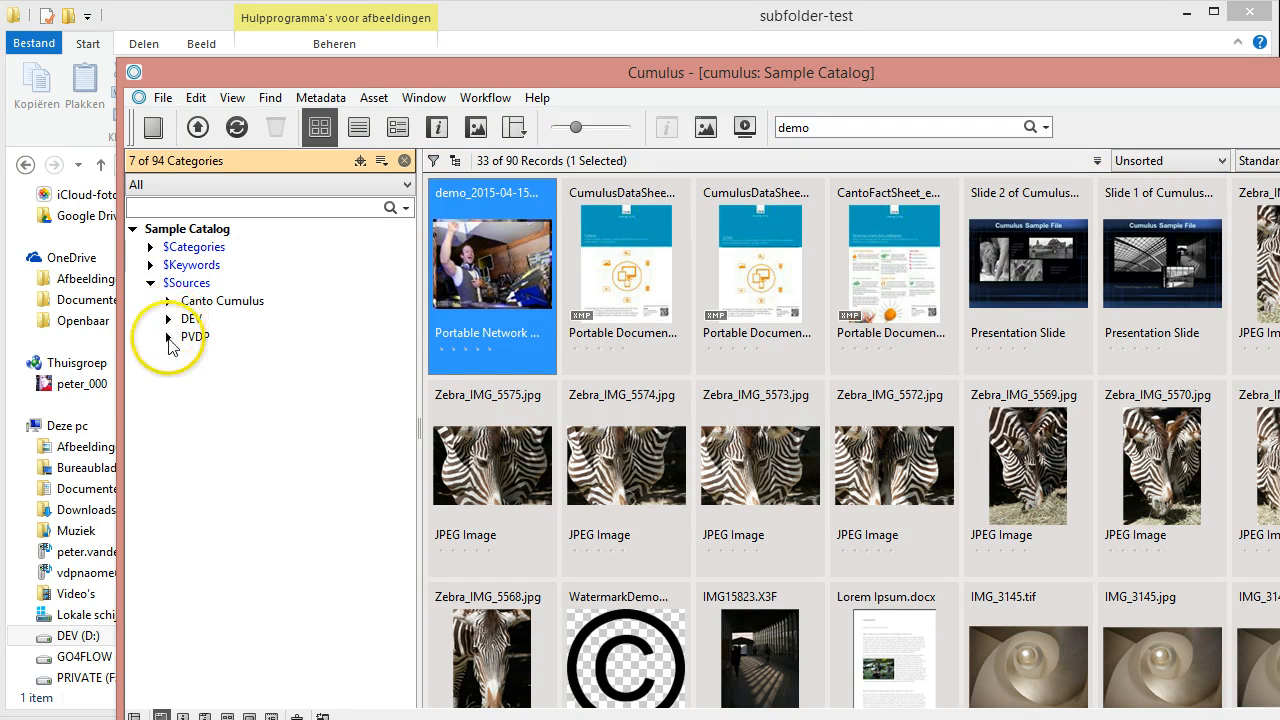
{"action": "left_click", "coordinate": [168, 337]}
{"action": "left_click", "coordinate": [186, 355]}
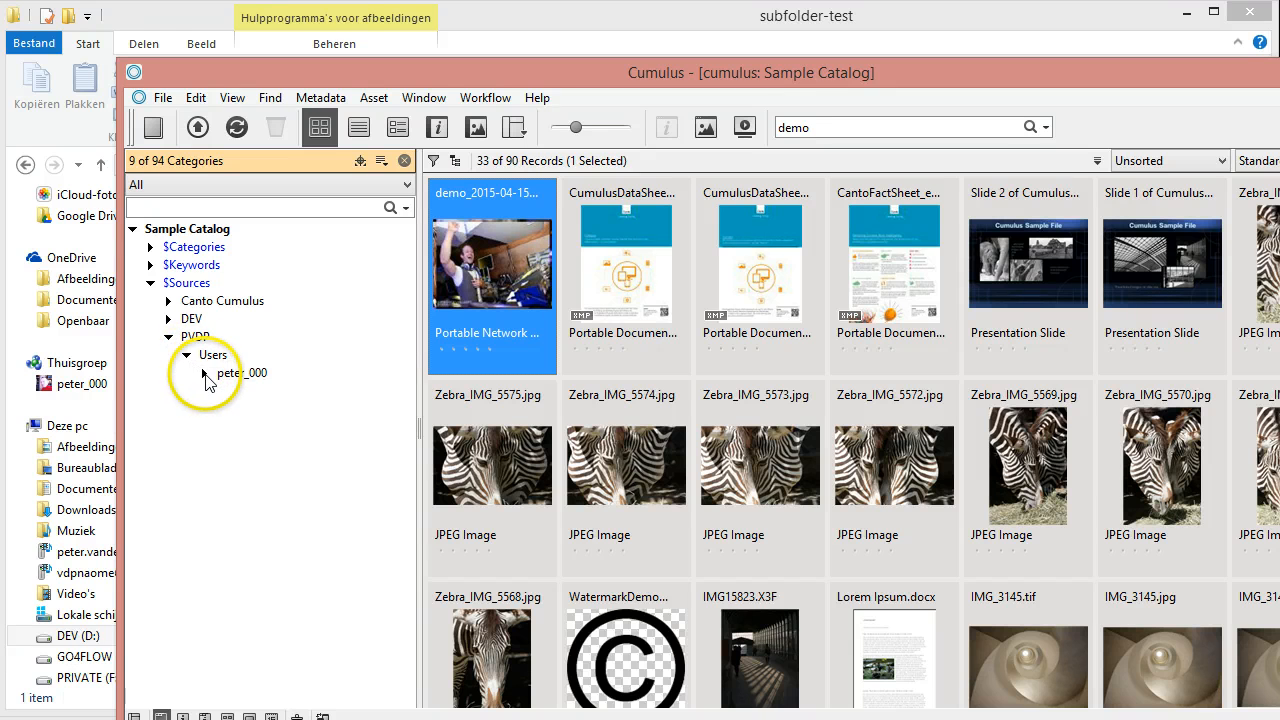
{"action": "left_click", "coordinate": [168, 301]}
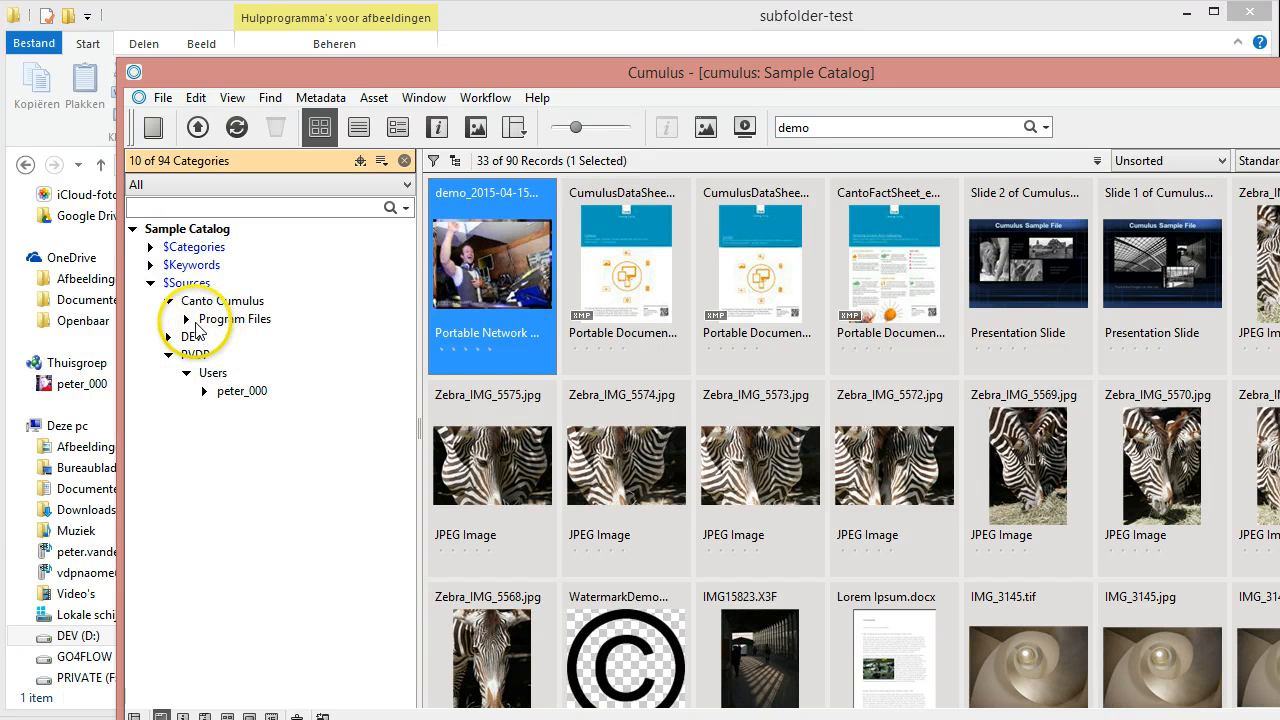
{"action": "left_click", "coordinate": [186, 319]}
{"action": "left_click", "coordinate": [204, 337]}
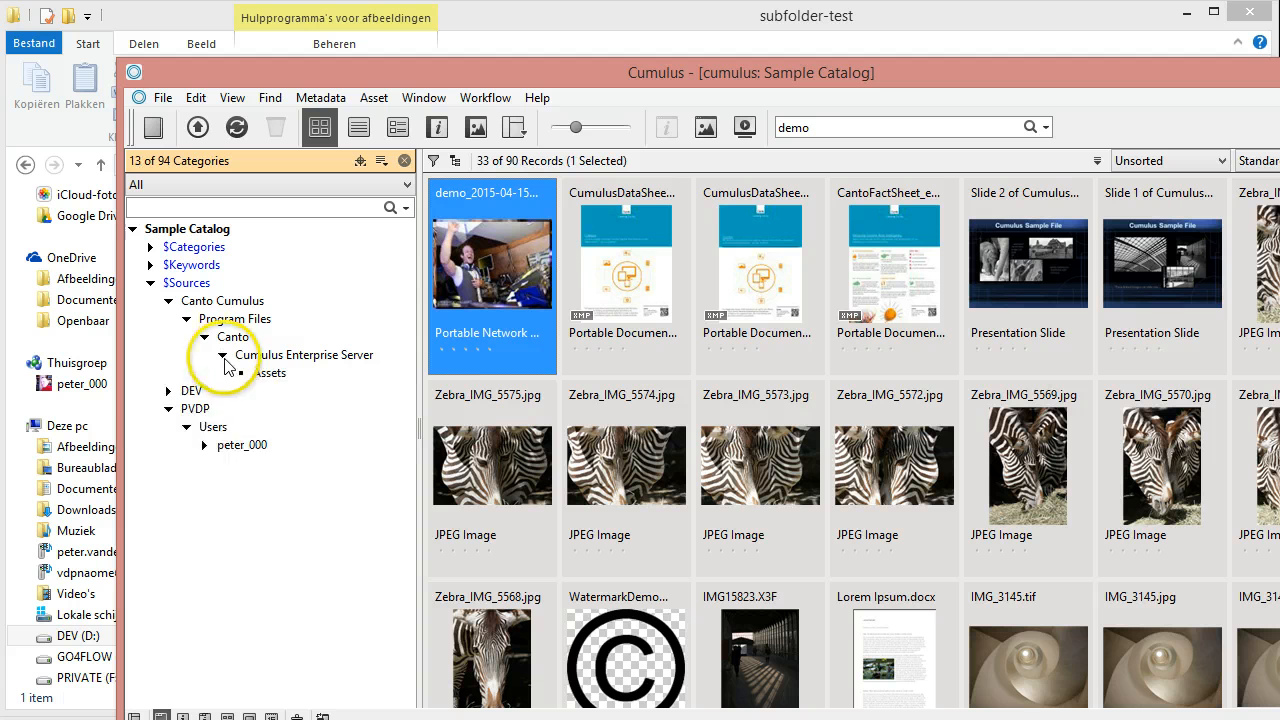
{"action": "left_click", "coordinate": [168, 391]}
{"action": "left_click", "coordinate": [186, 409]}
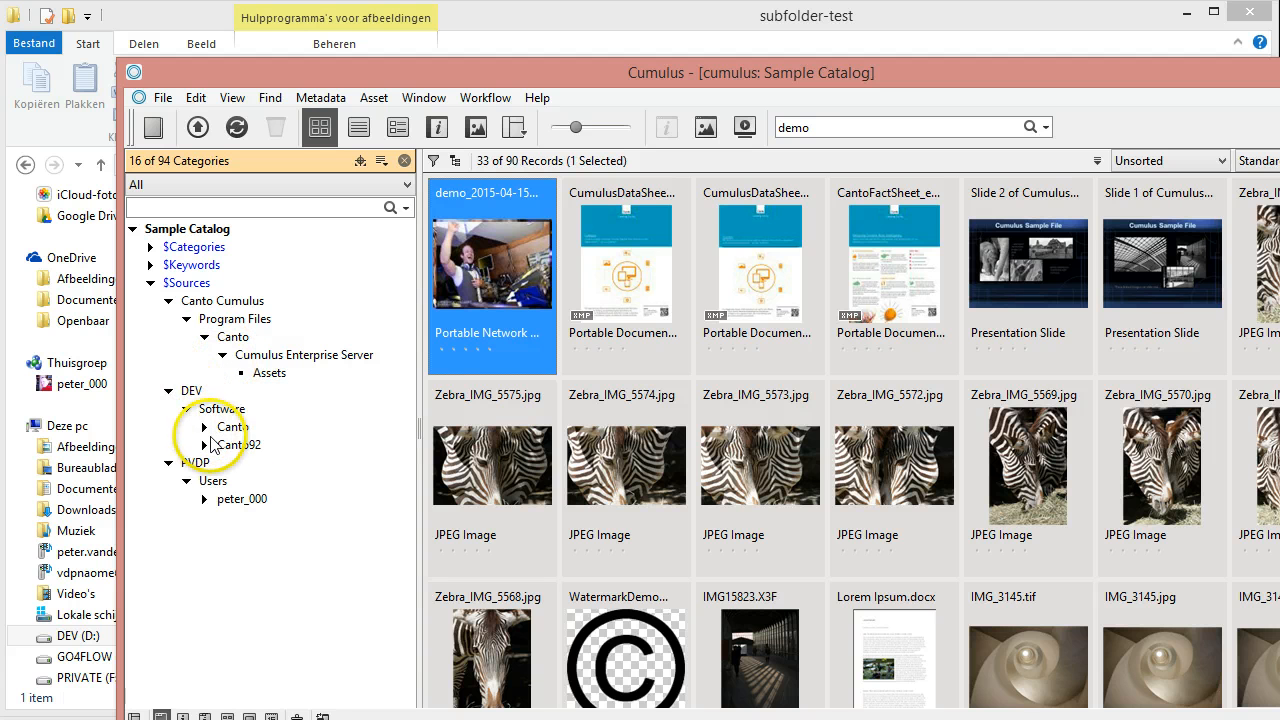
{"action": "left_click", "coordinate": [205, 427]}
{"action": "left_click", "coordinate": [205, 464]}
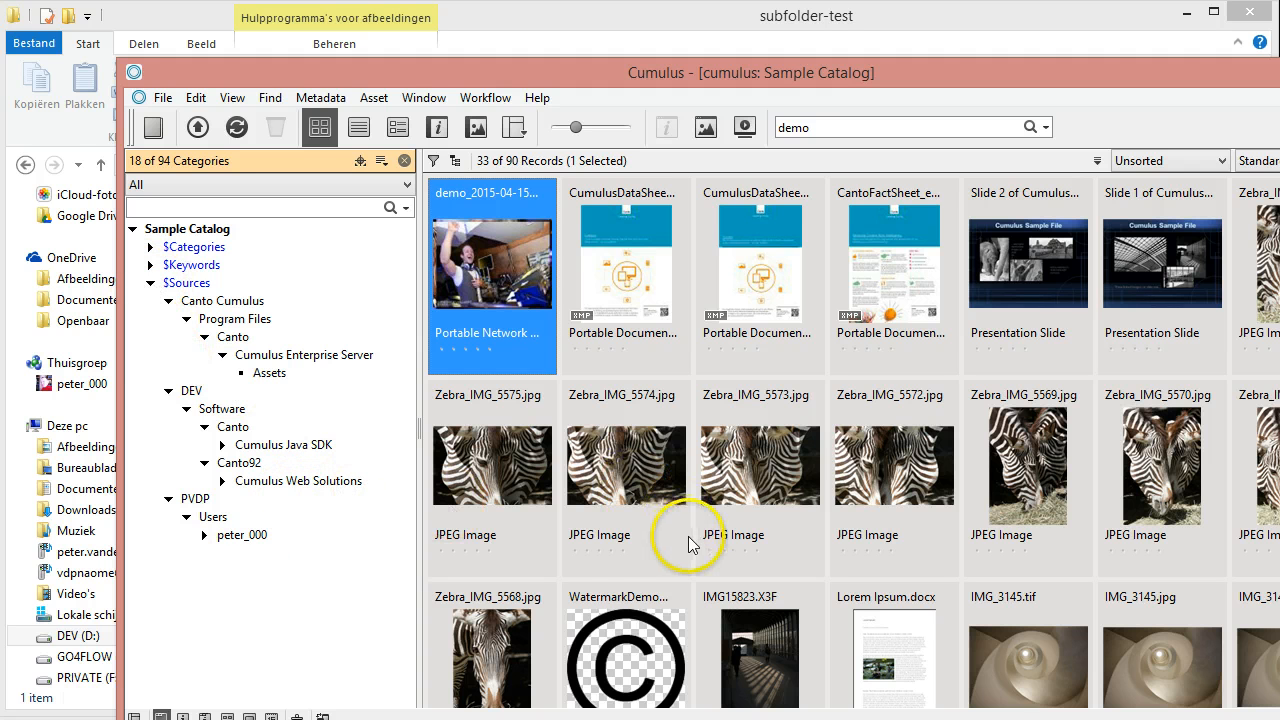
Open the renamed DCM00101.png record's information, locate its subfolder-test category in the tree, and show that category's records.
{"action": "double_click", "coordinate": [505, 292]}
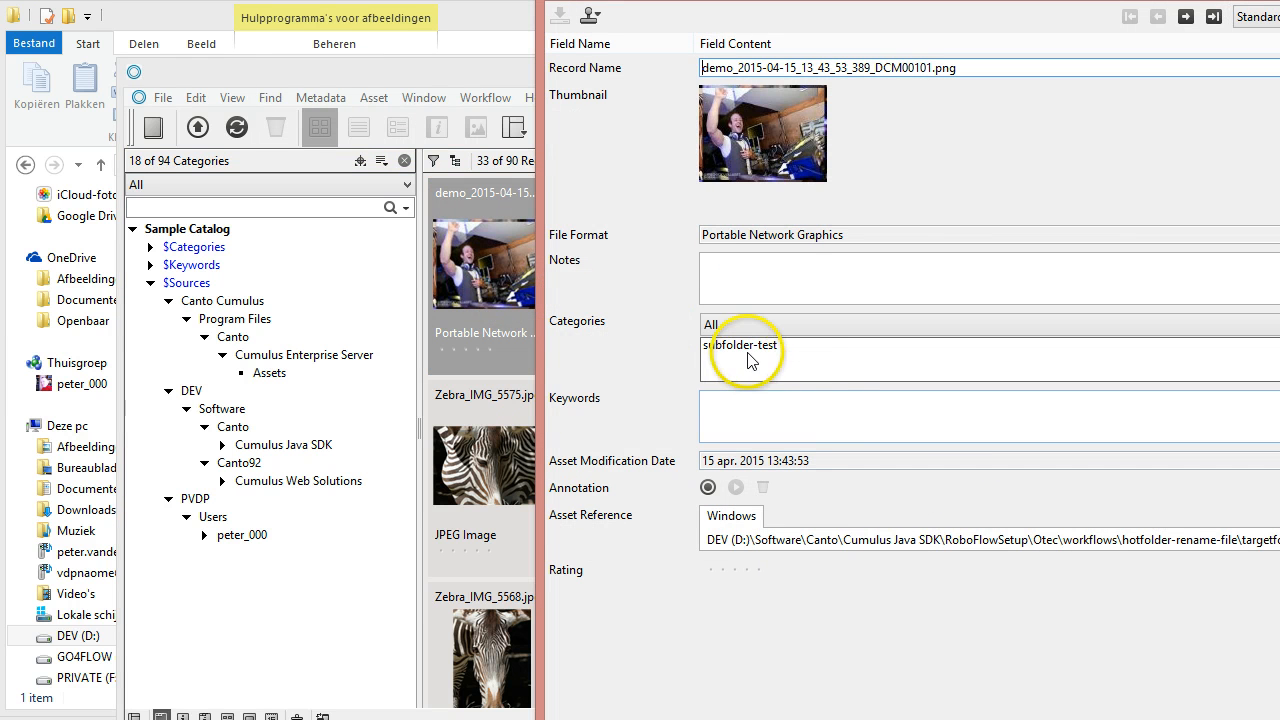
{"action": "left_click", "coordinate": [745, 346]}
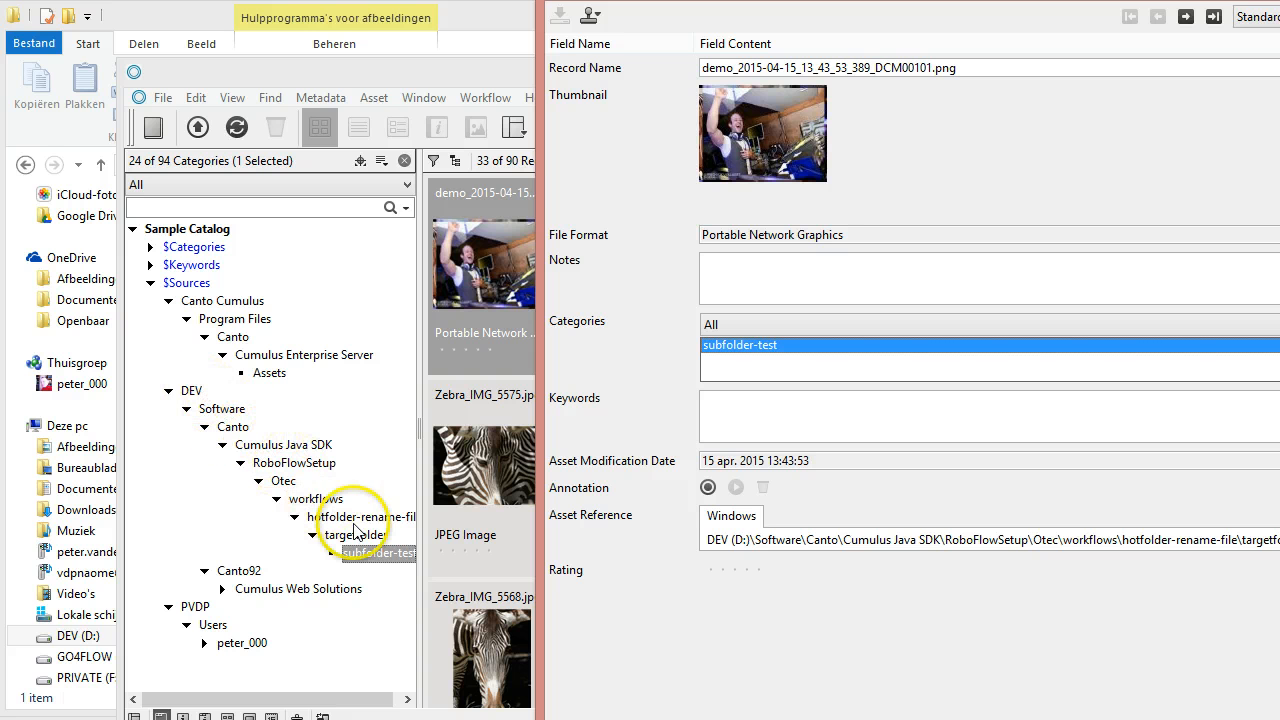
{"action": "left_click", "coordinate": [380, 556]}
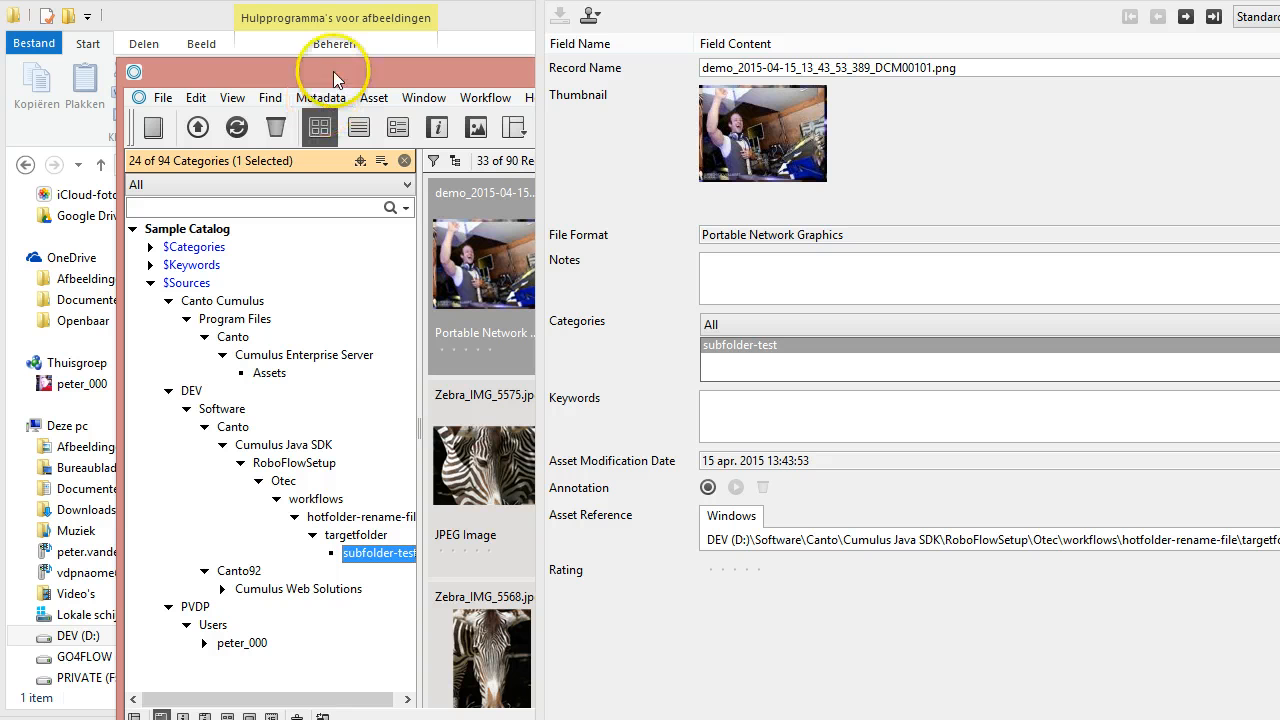
{"action": "left_click", "coordinate": [384, 556]}
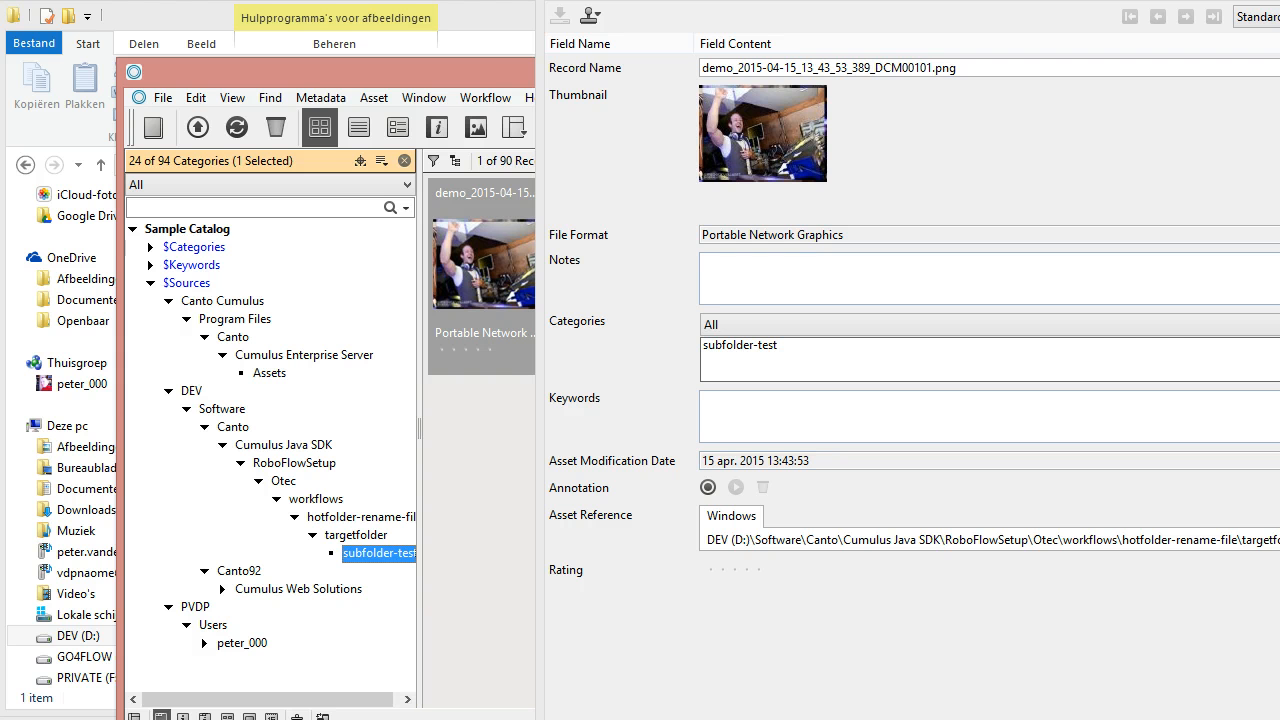
{"action": "left_click", "coordinate": [528, 286]}
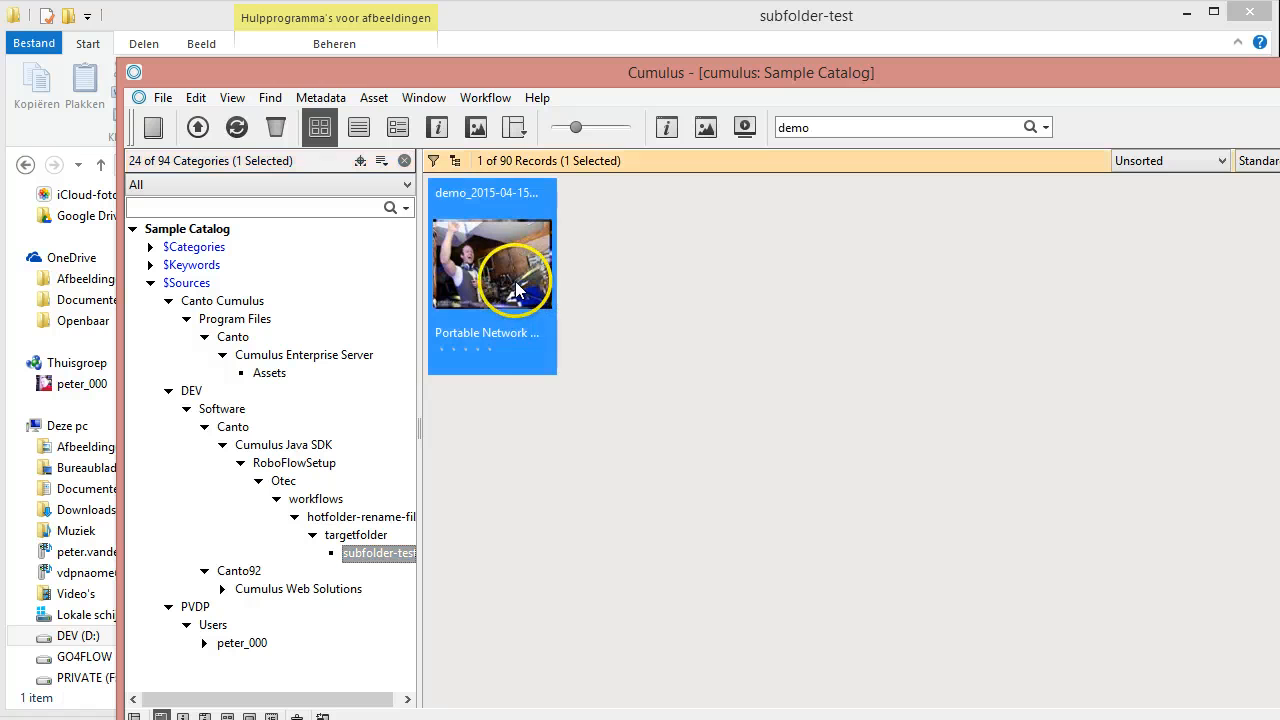
Switch to the Cumulus Server Console and create a workflow named hotcollection-rename-asset of type Process a list of records.
{"action": "left_click", "coordinate": [115, 719]}
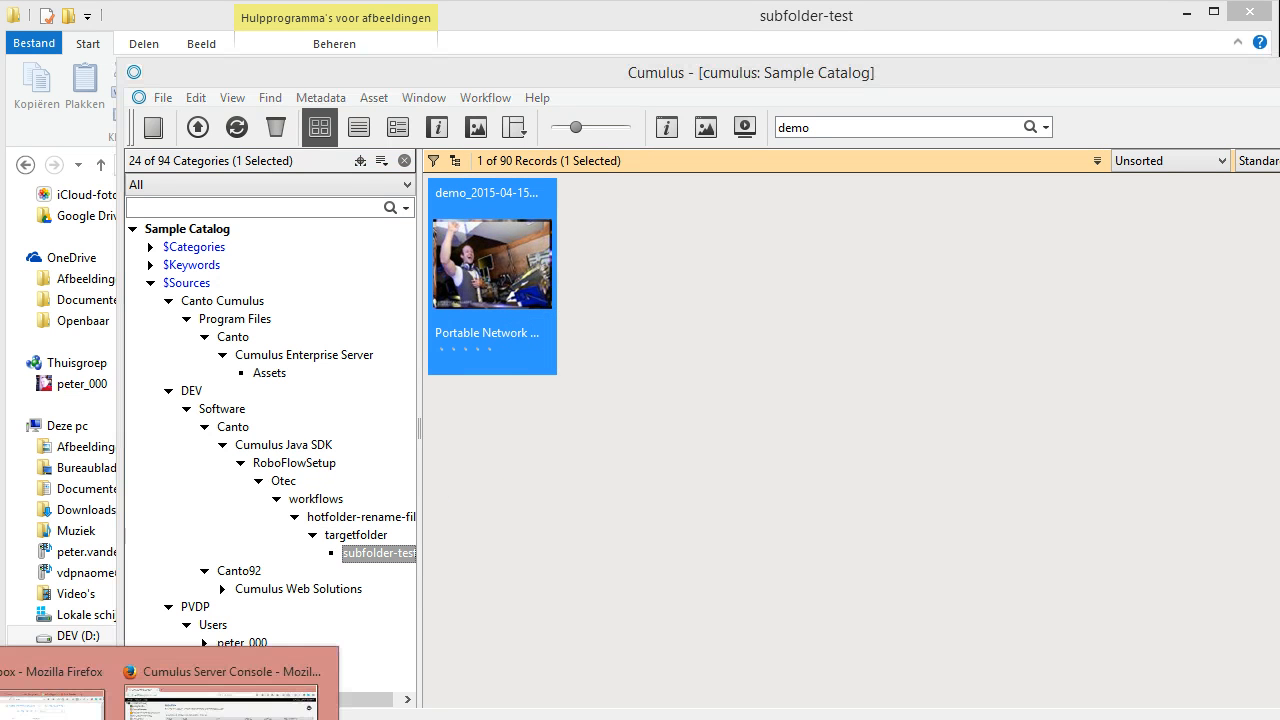
{"action": "left_click", "coordinate": [471, 271]}
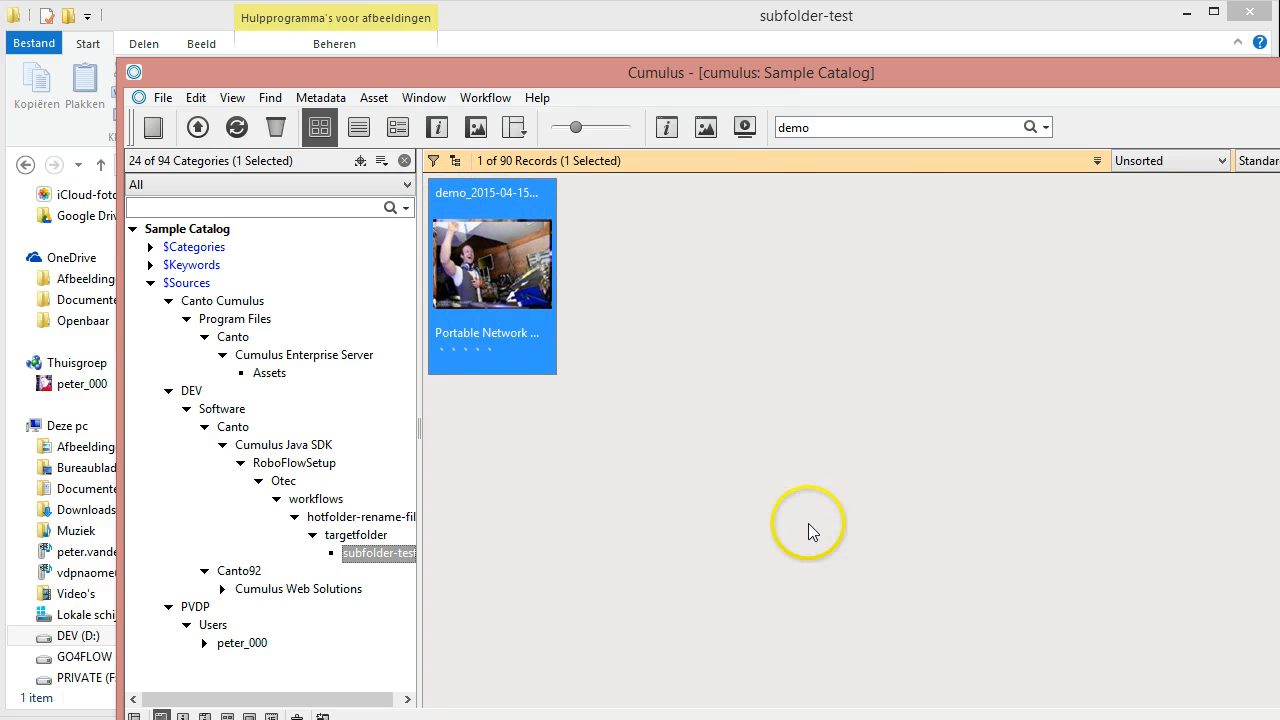
{"action": "mouse_move", "coordinate": [115, 719]}
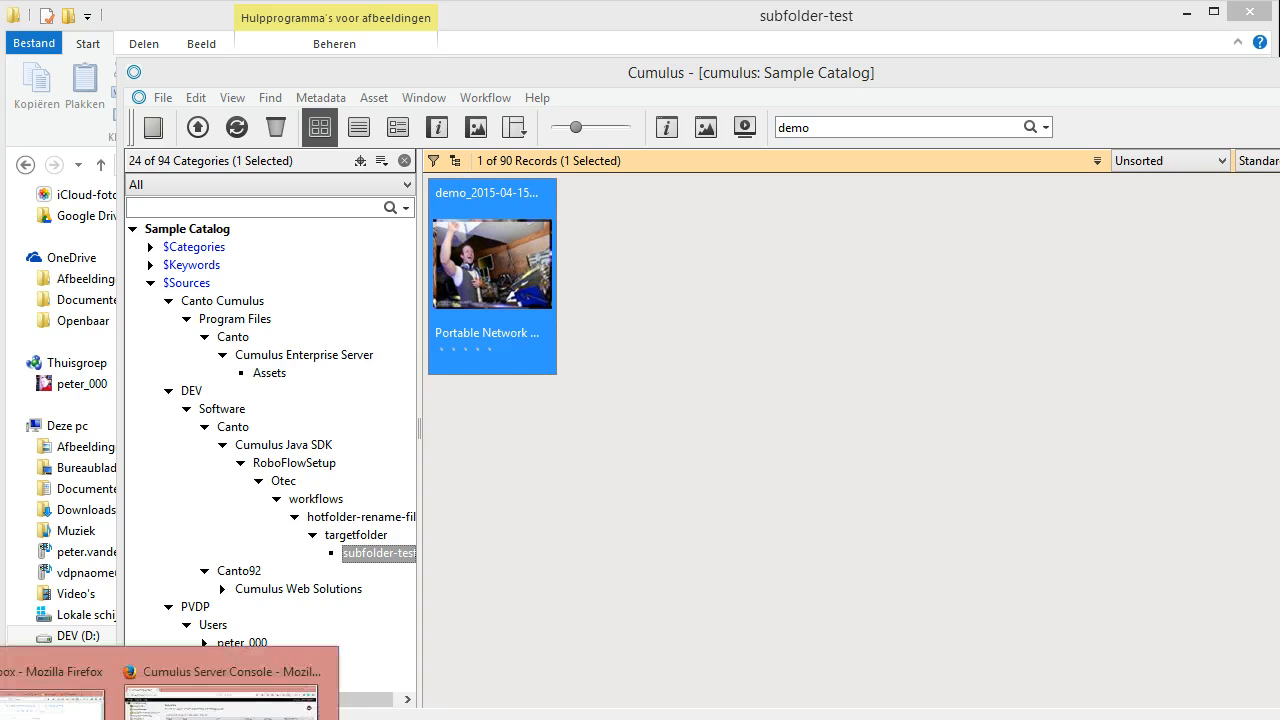
{"action": "left_click", "coordinate": [222, 695]}
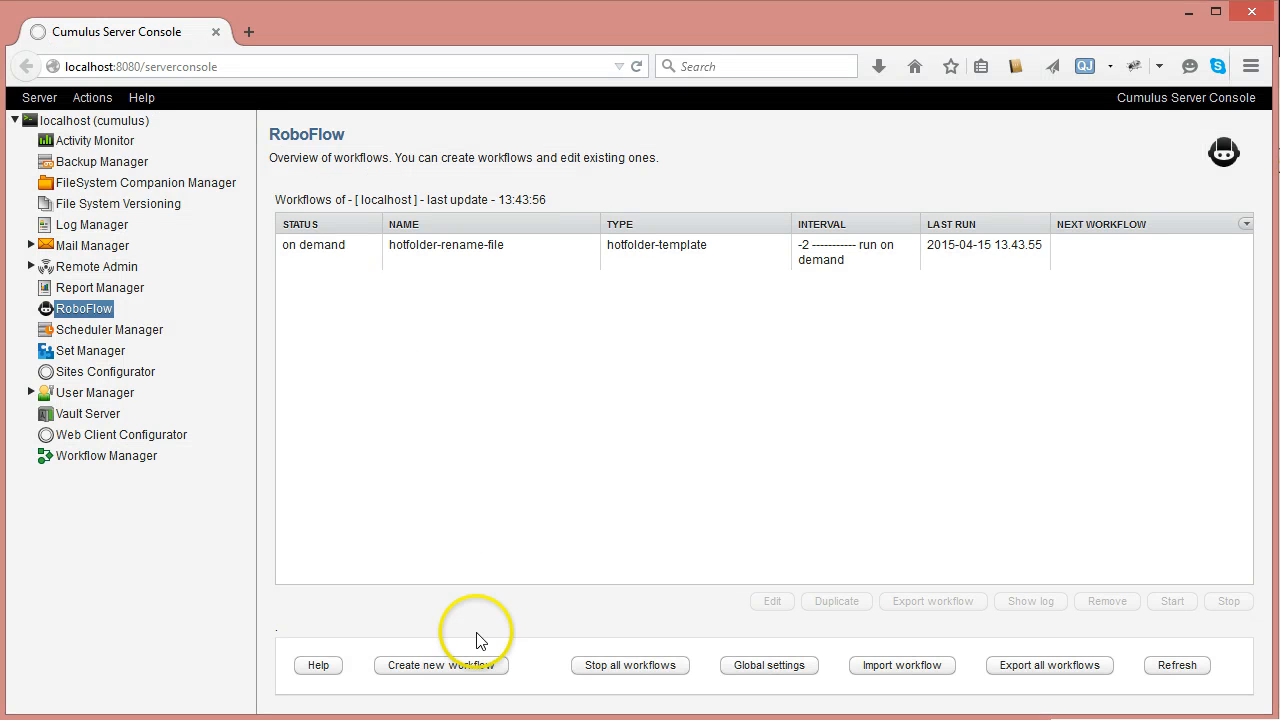
{"action": "left_click", "coordinate": [502, 664]}
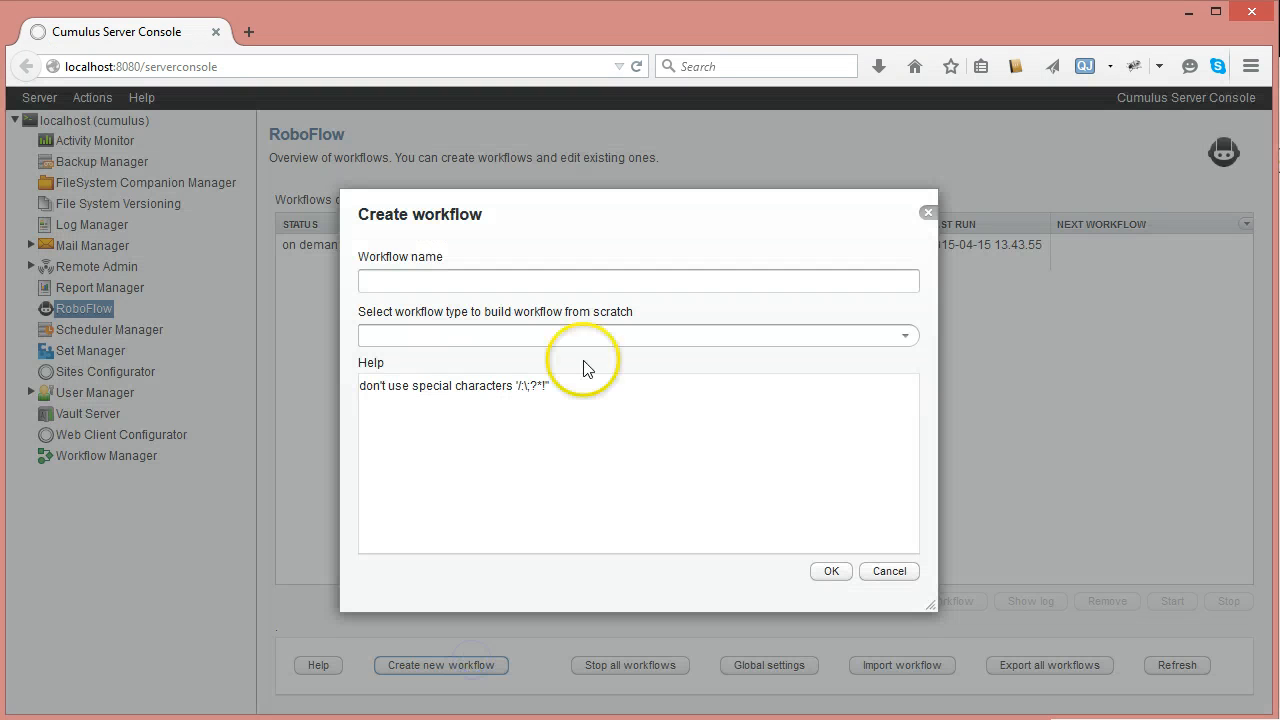
{"action": "left_click", "coordinate": [585, 280]}
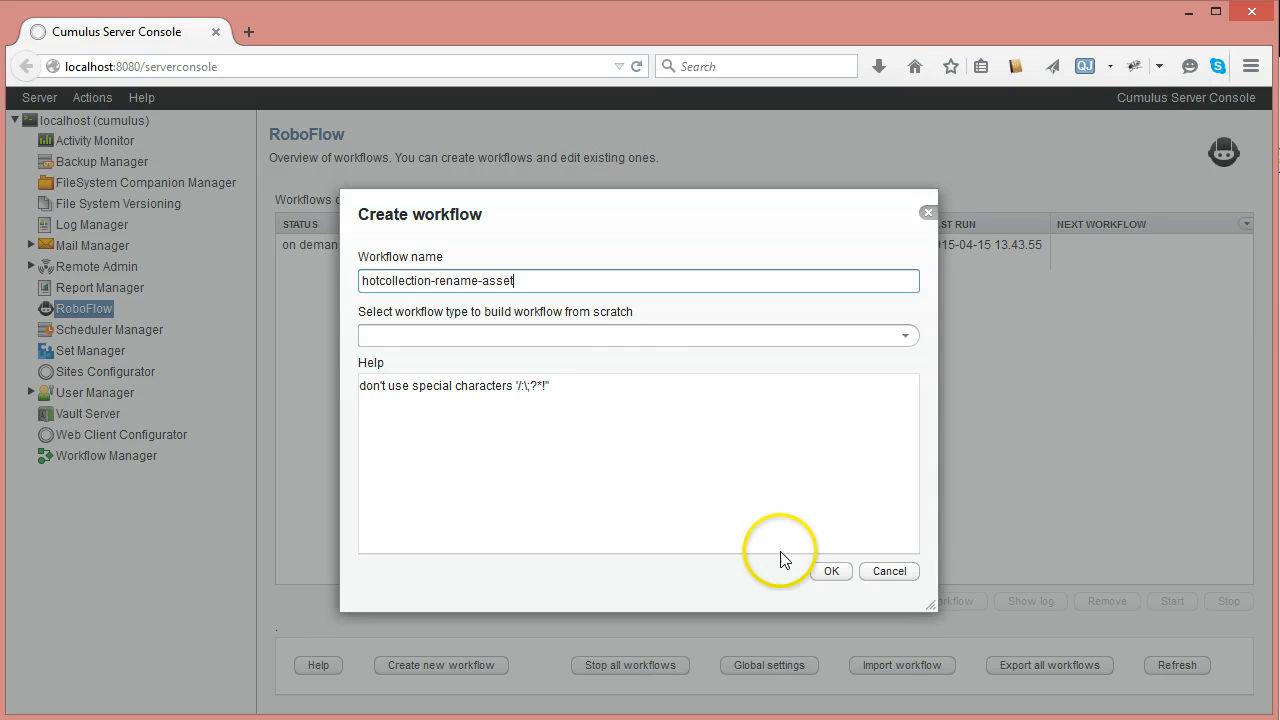
{"action": "left_click", "coordinate": [904, 335]}
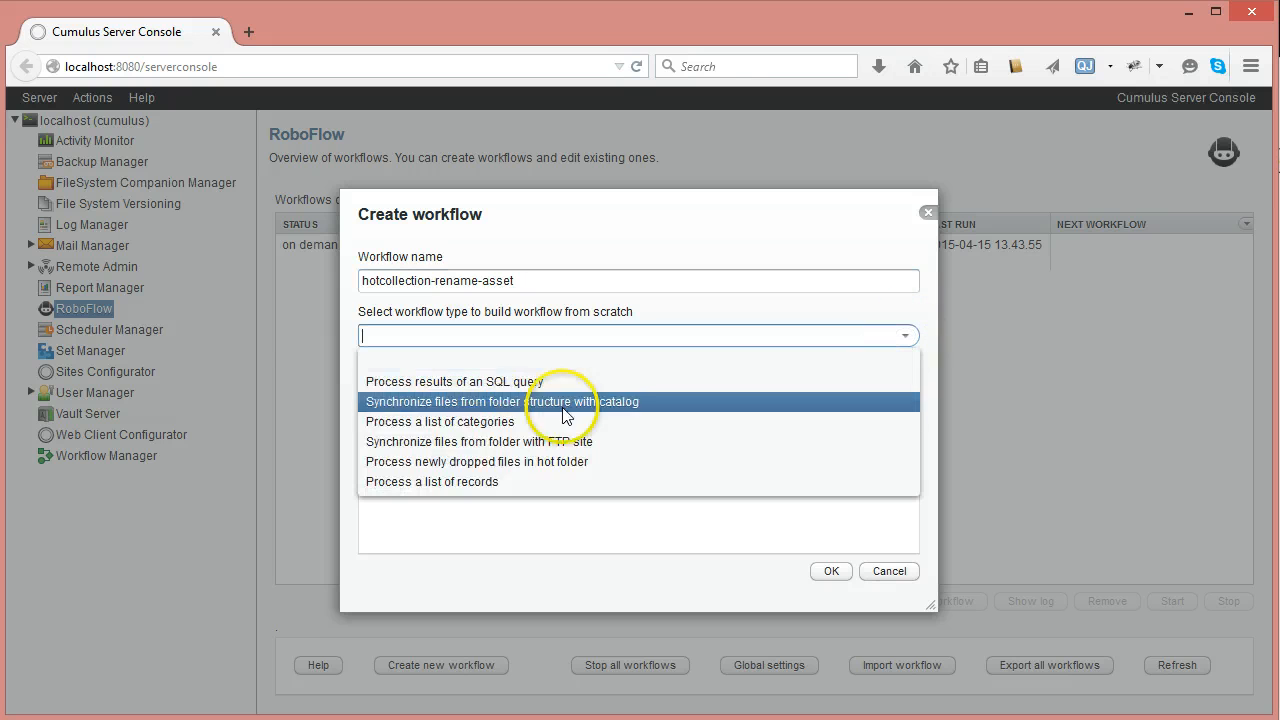
{"action": "left_click", "coordinate": [460, 481]}
{"action": "left_click", "coordinate": [834, 574]}
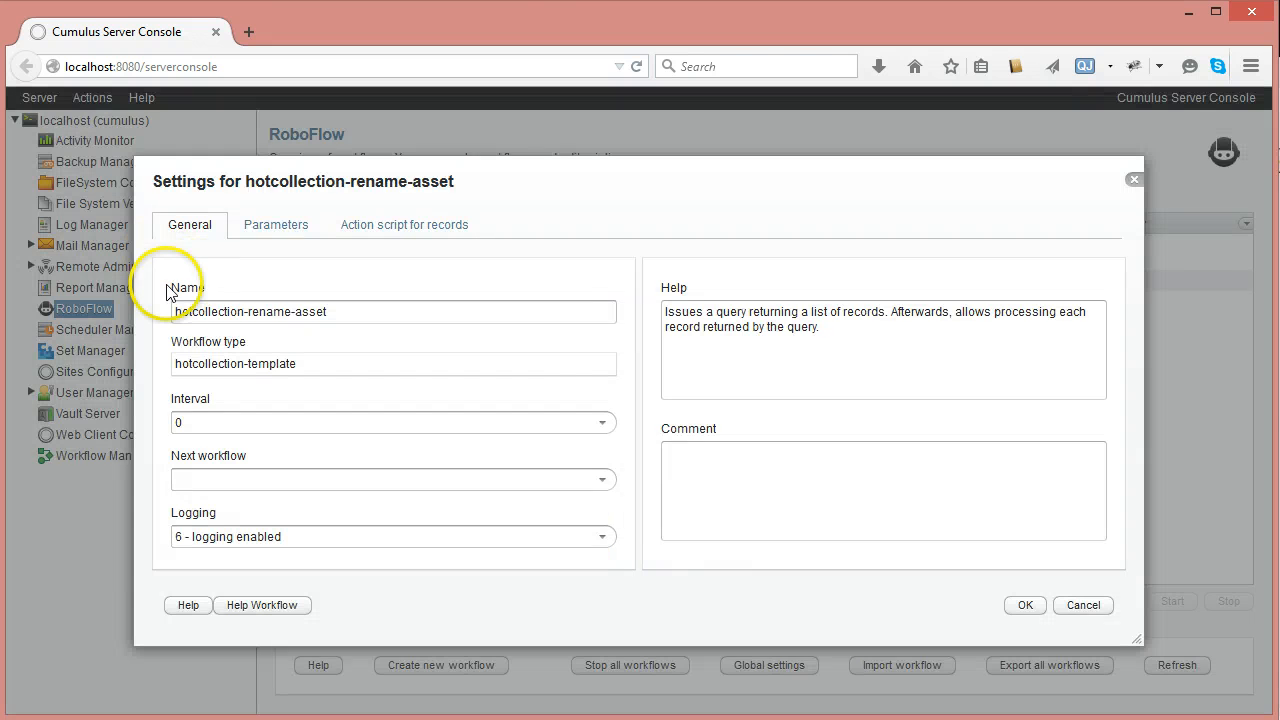
Set the workflow's interval to -2 run on demand and its Catalog parameter to Sample Catalog.
{"action": "left_click", "coordinate": [603, 423]}
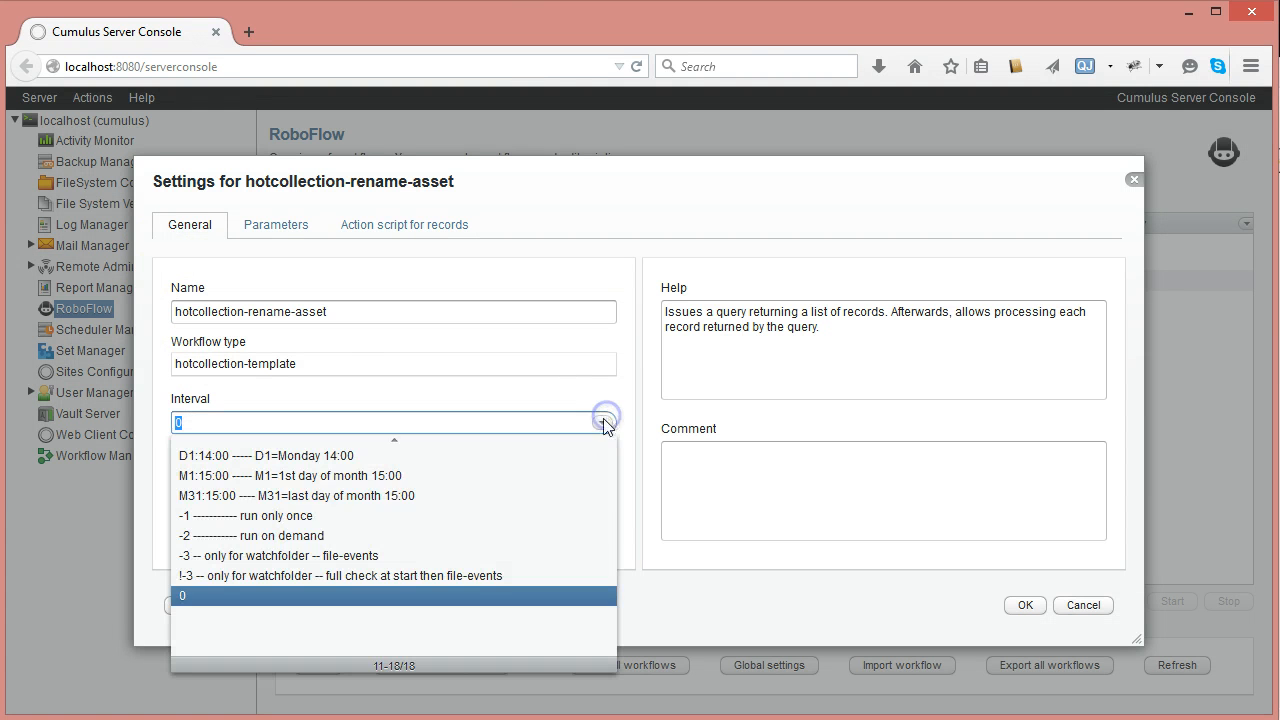
{"action": "left_click", "coordinate": [286, 532]}
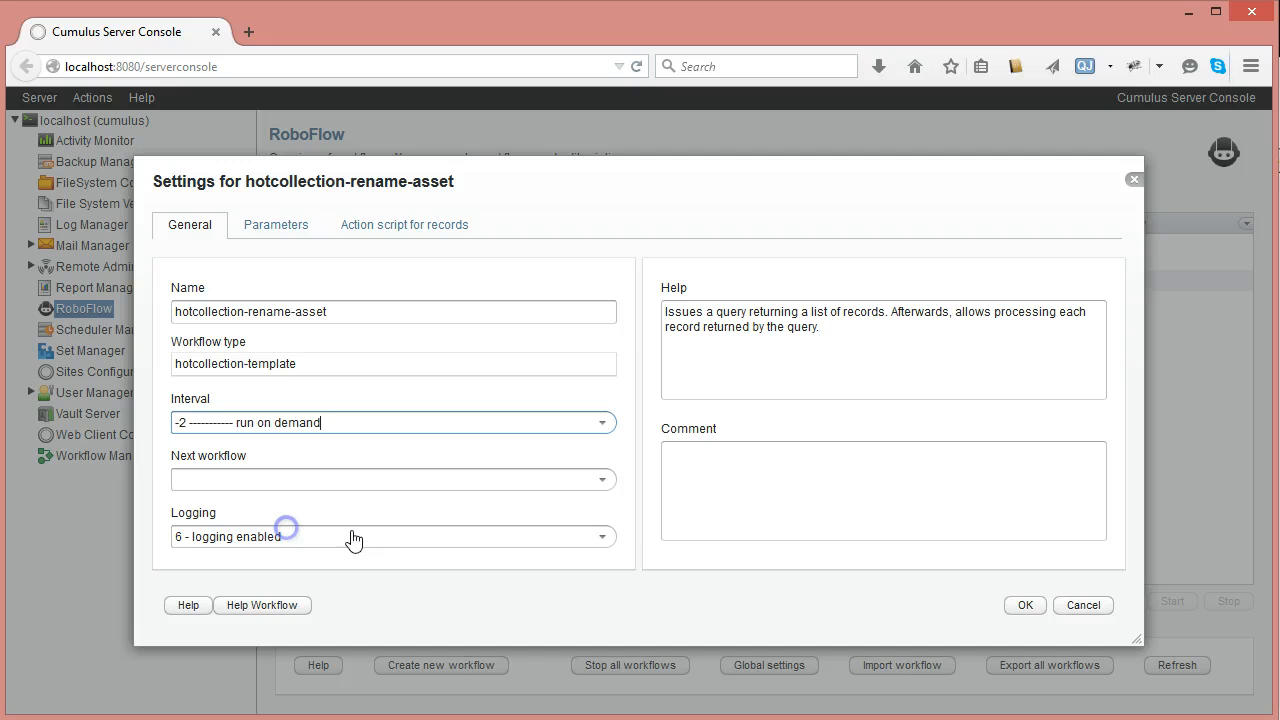
{"action": "left_click", "coordinate": [280, 230]}
{"action": "left_click", "coordinate": [481, 296]}
{"action": "left_click", "coordinate": [481, 296]}
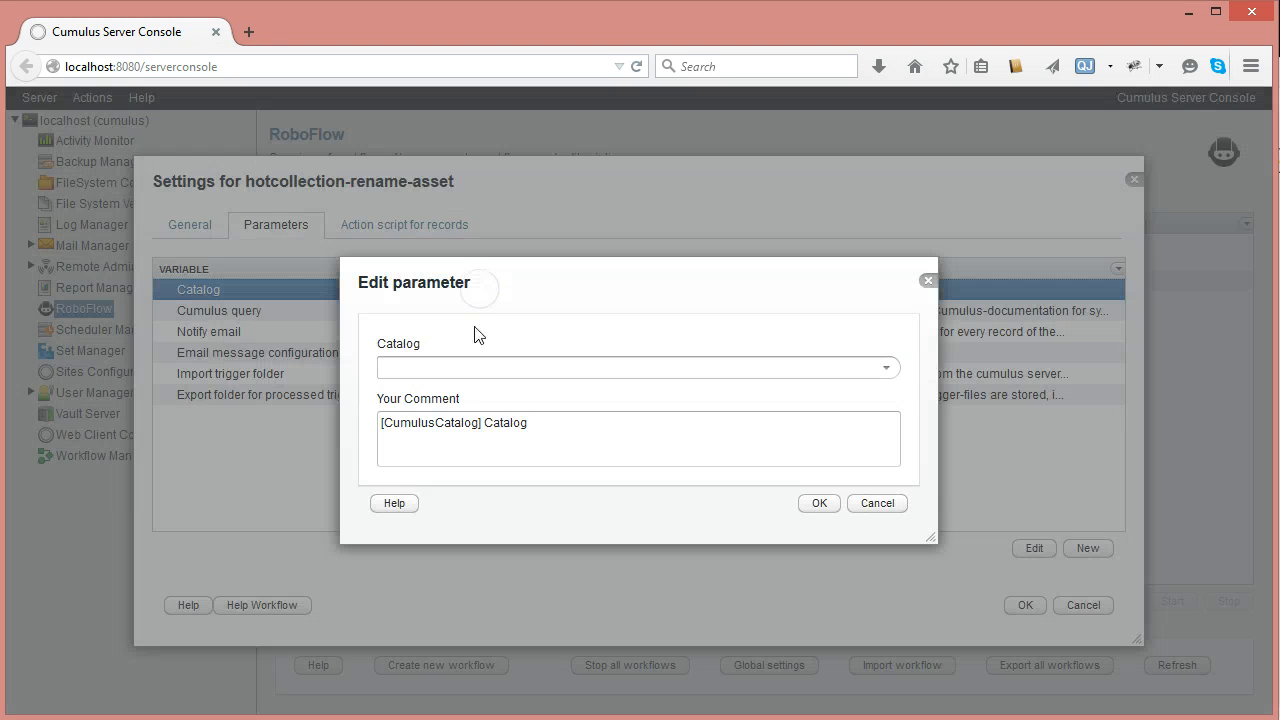
{"action": "left_click", "coordinate": [886, 367]}
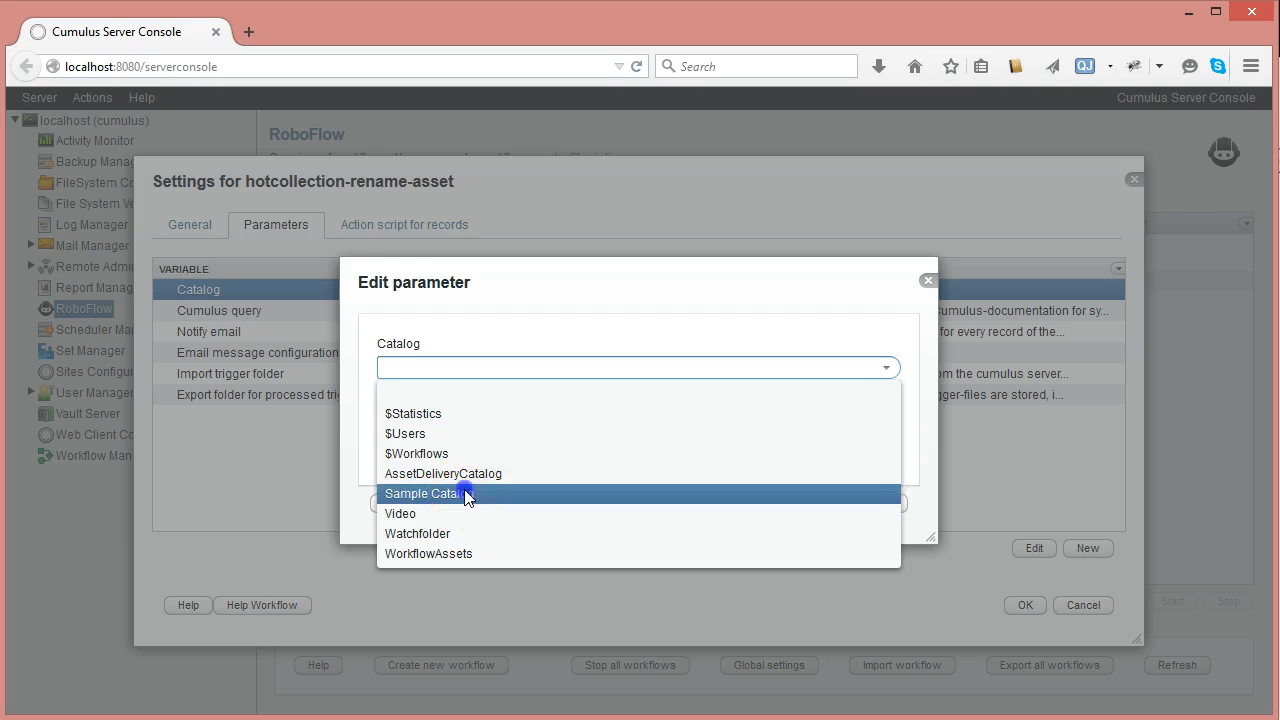
{"action": "left_click", "coordinate": [466, 493]}
{"action": "left_click", "coordinate": [817, 502]}
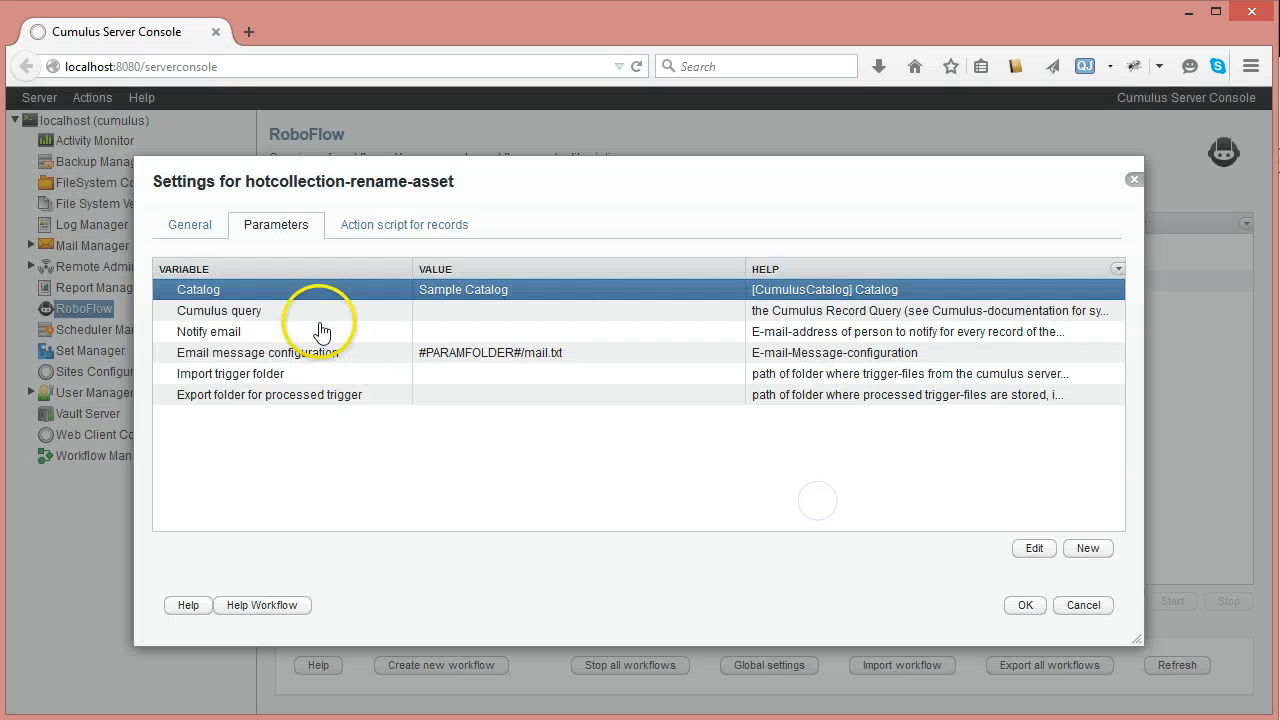
Set the workflow's Cumulus query parameter to ("Record Name" ^ "demo_"), choosing Sample Catalog in the query test form.
{"action": "double_click", "coordinate": [462, 313]}
{"action": "left_click", "coordinate": [404, 376]}
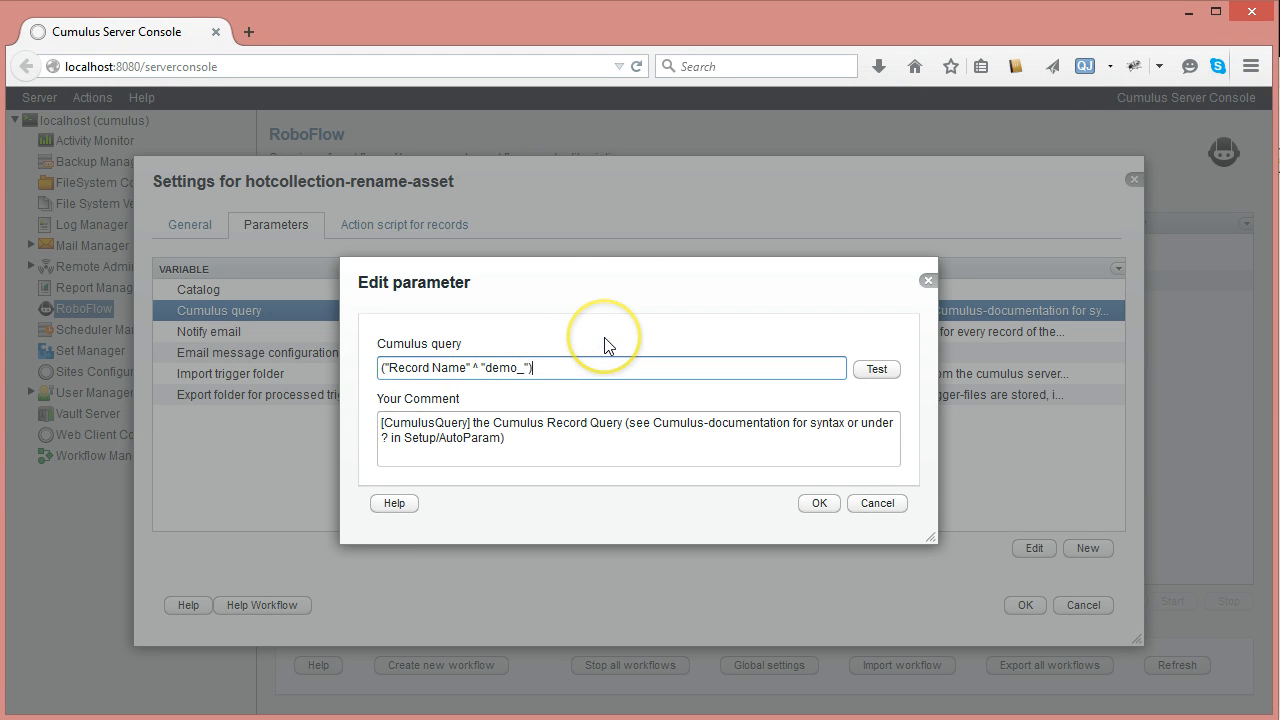
{"action": "left_click", "coordinate": [877, 370]}
{"action": "left_click", "coordinate": [887, 310]}
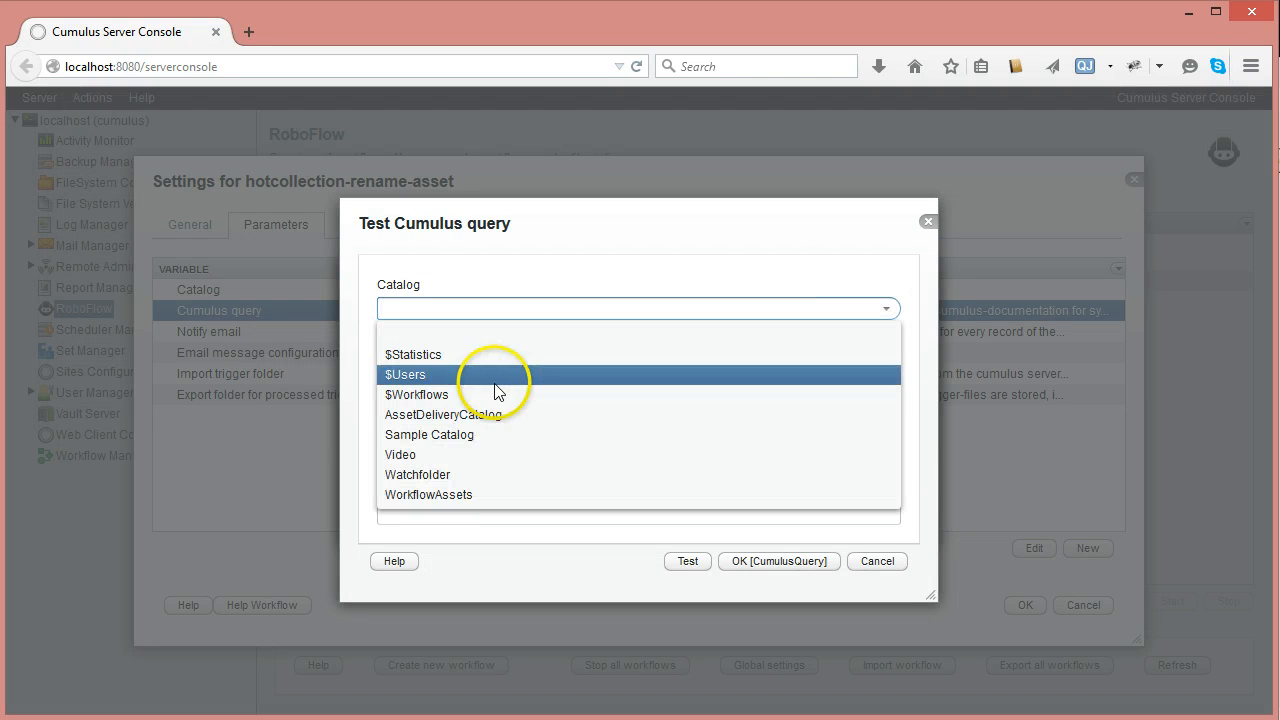
{"action": "left_click", "coordinate": [543, 437]}
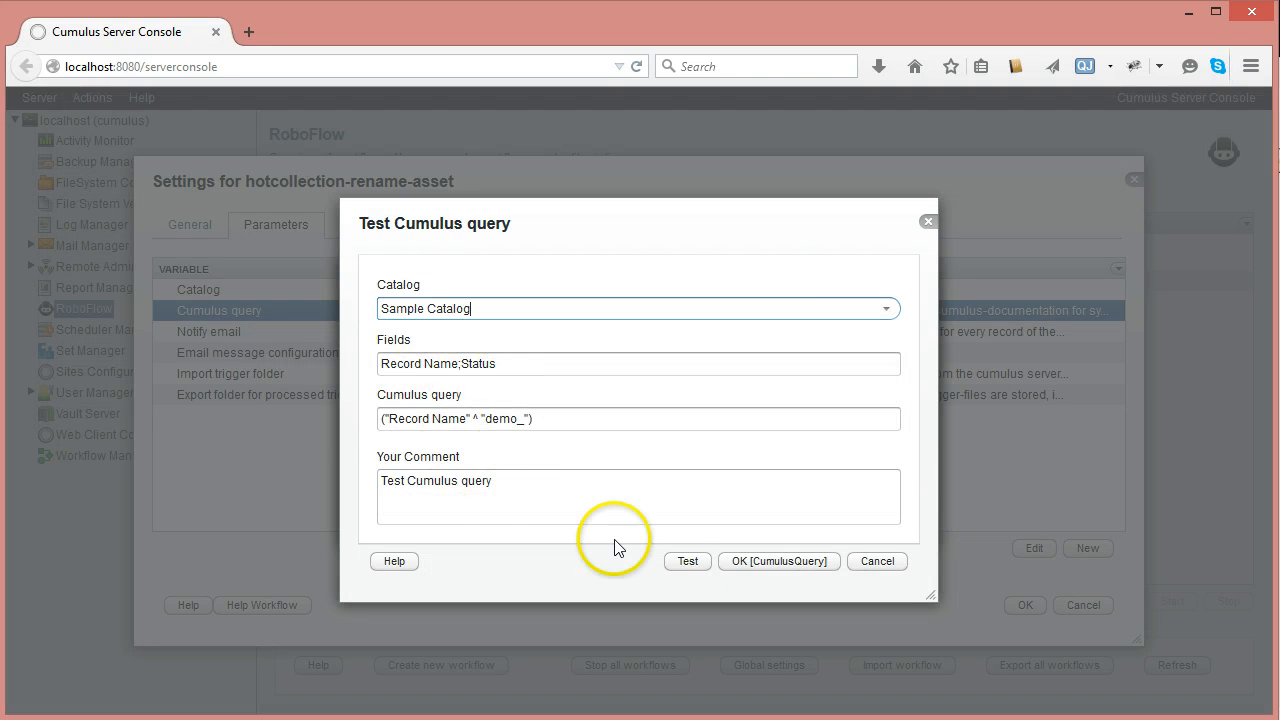
{"action": "left_click", "coordinate": [810, 563]}
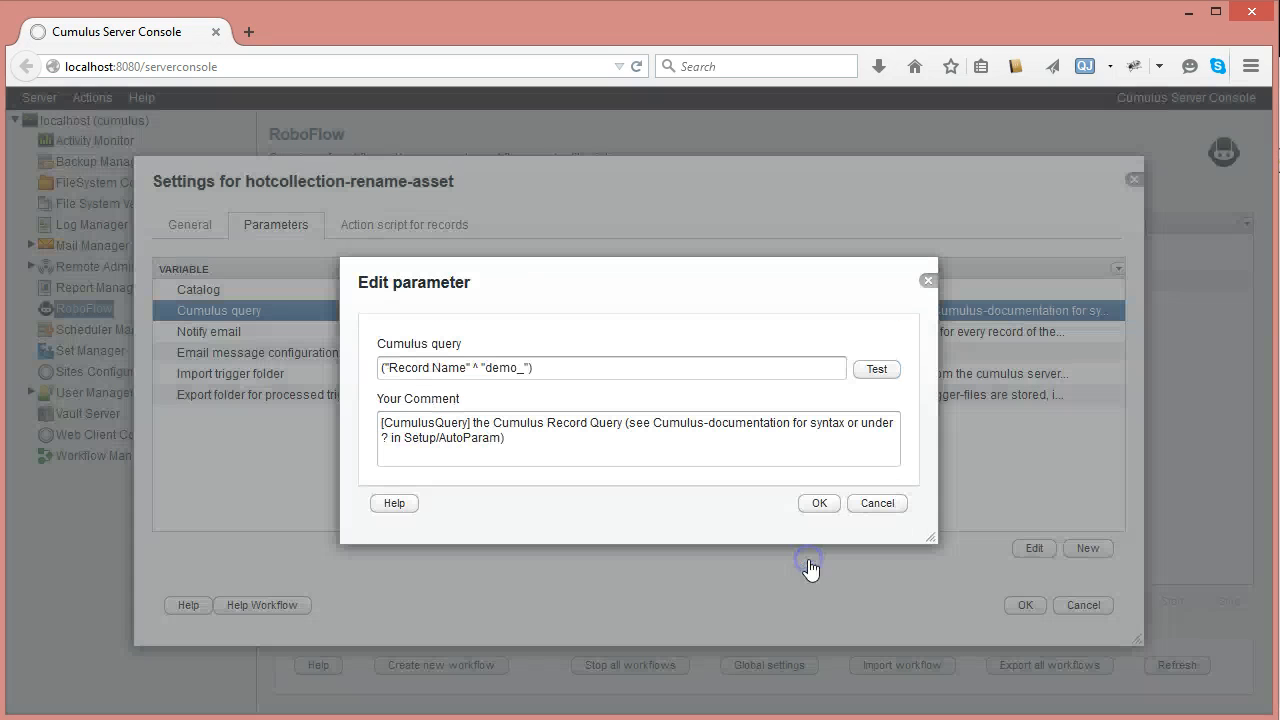
{"action": "left_click", "coordinate": [816, 506]}
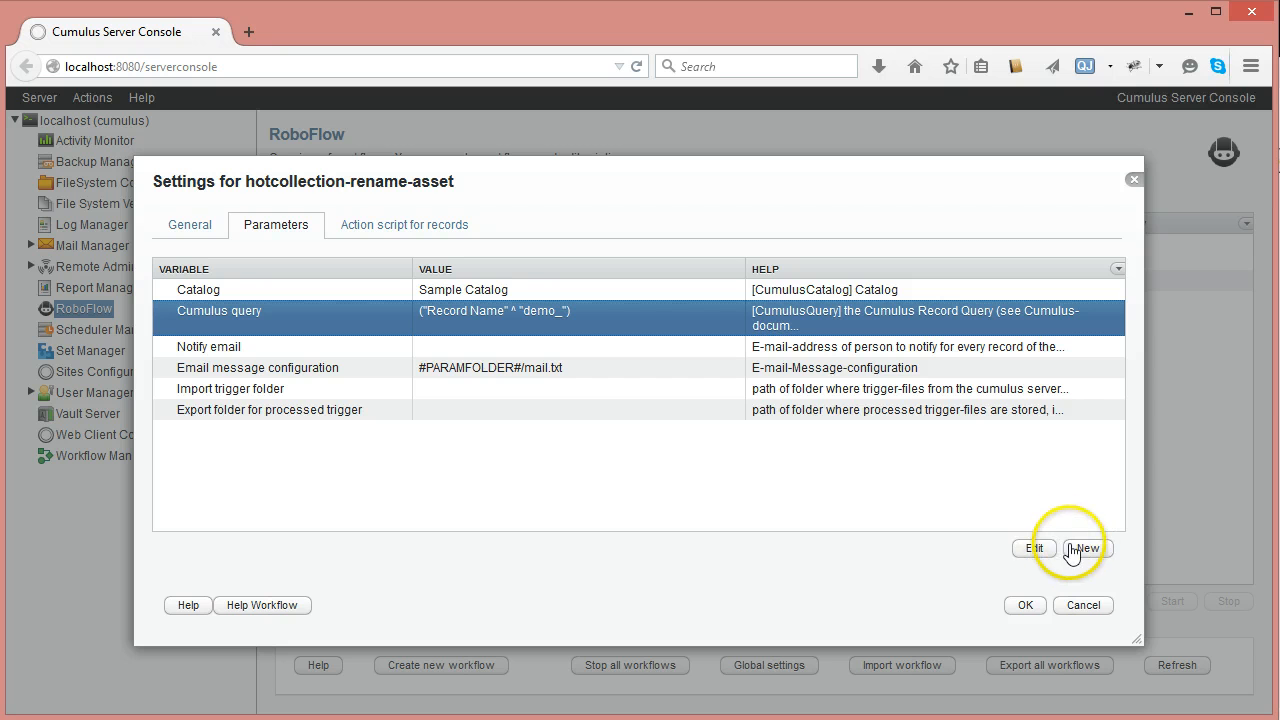
Test the workflow's Cumulus query against Sample Catalog, examine the matching records, and accept the query.
{"action": "left_click", "coordinate": [1034, 548]}
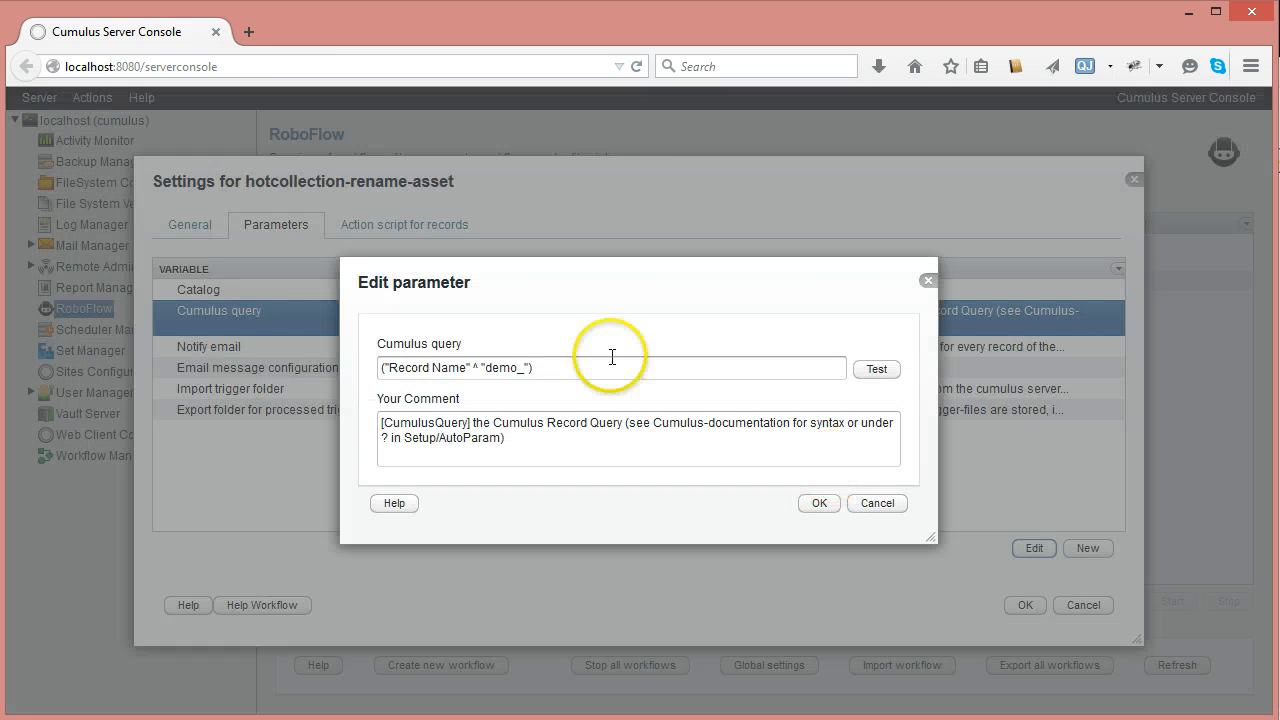
{"action": "left_click", "coordinate": [876, 369]}
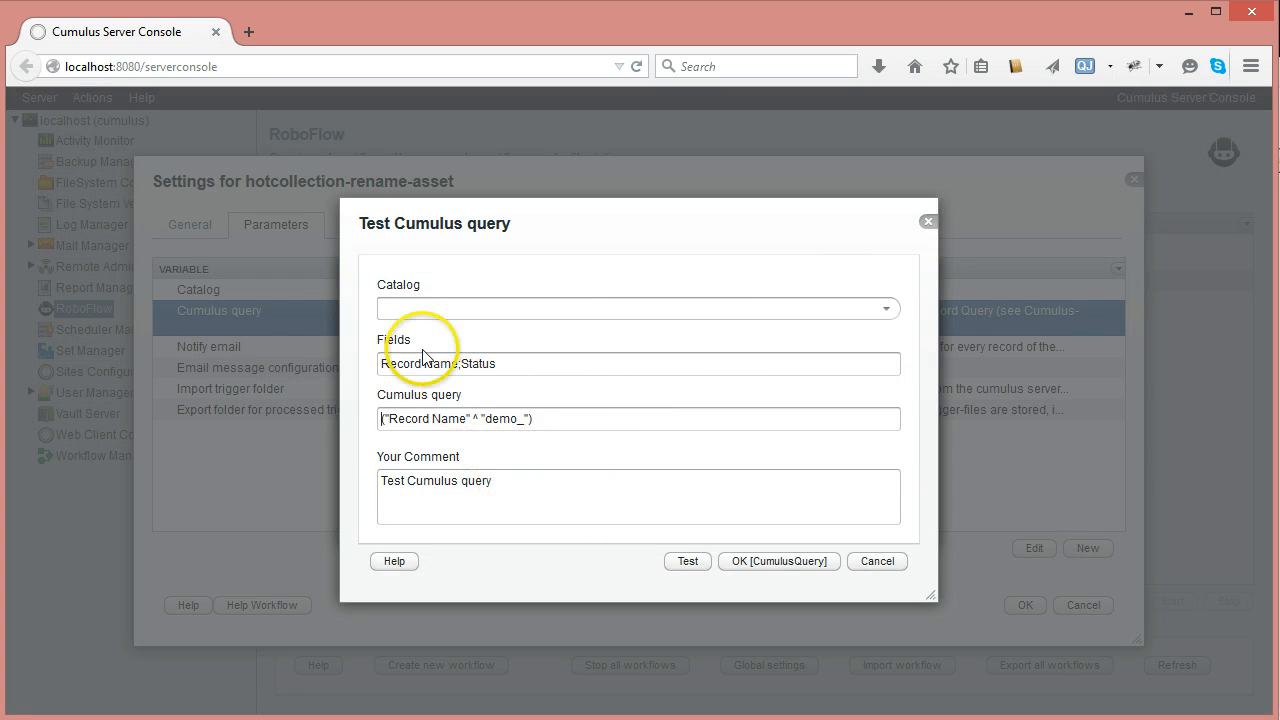
{"action": "left_click", "coordinate": [885, 310]}
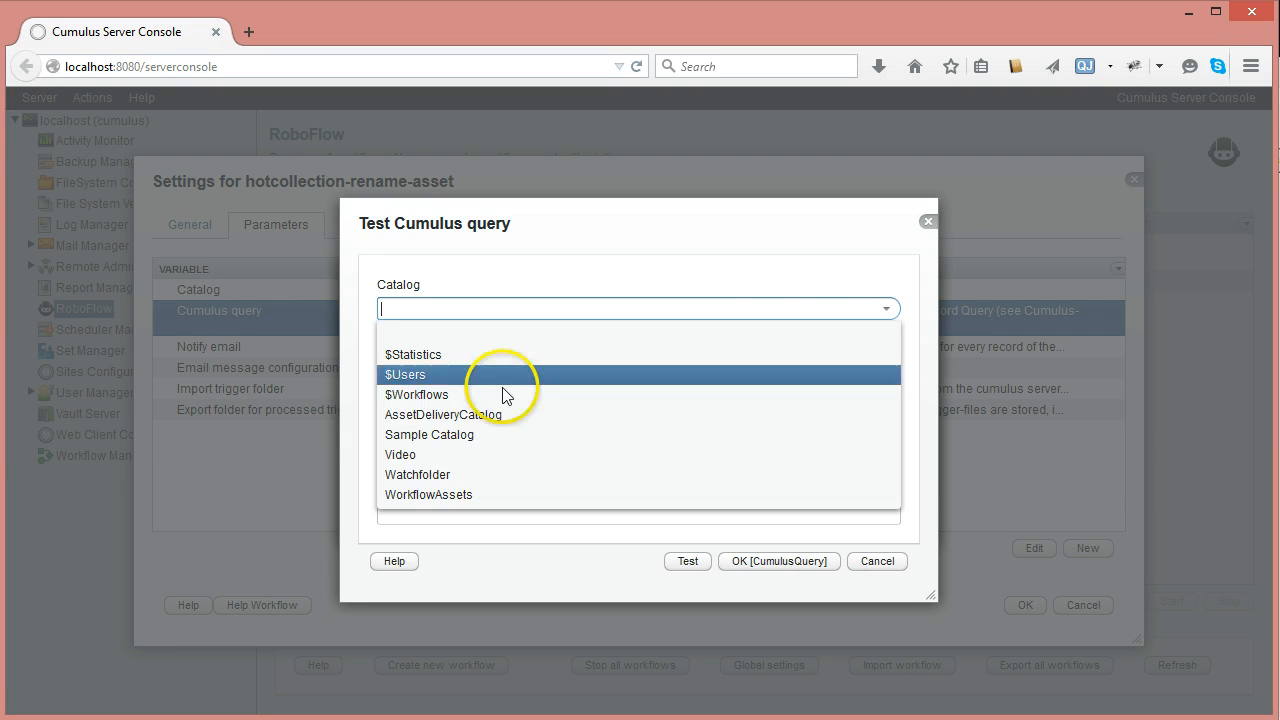
{"action": "left_click", "coordinate": [425, 440]}
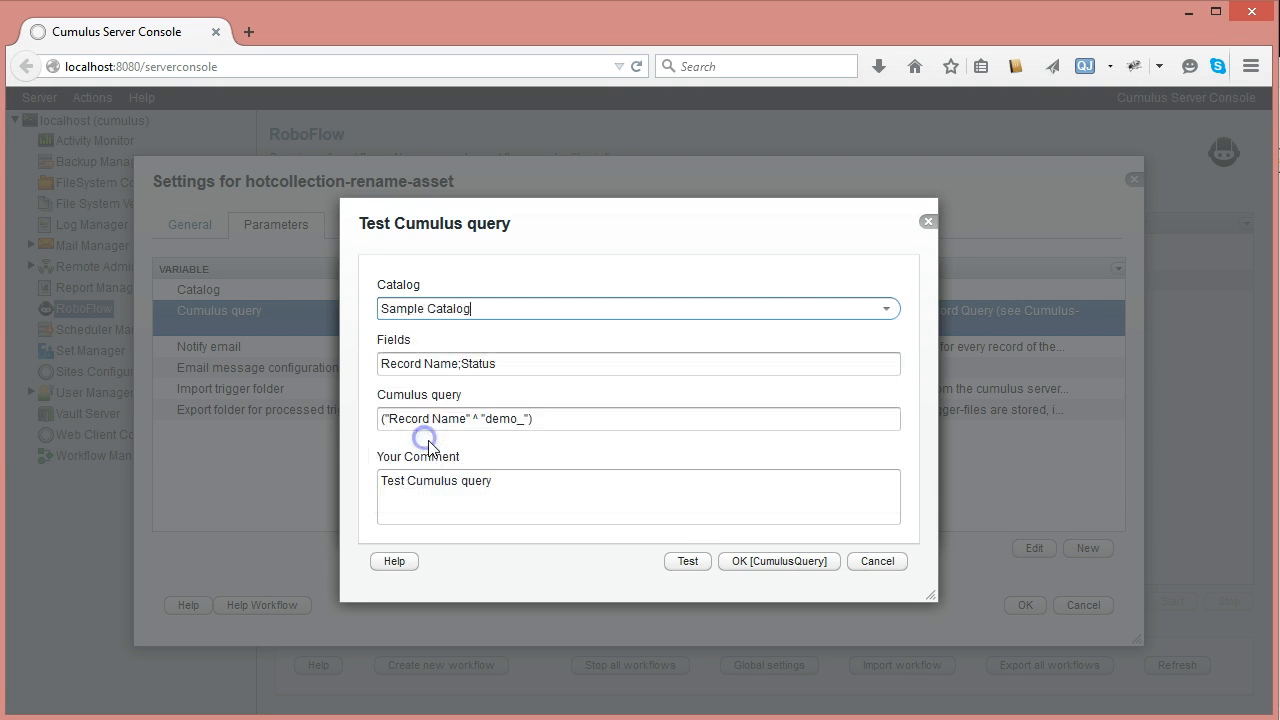
{"action": "left_click", "coordinate": [692, 562]}
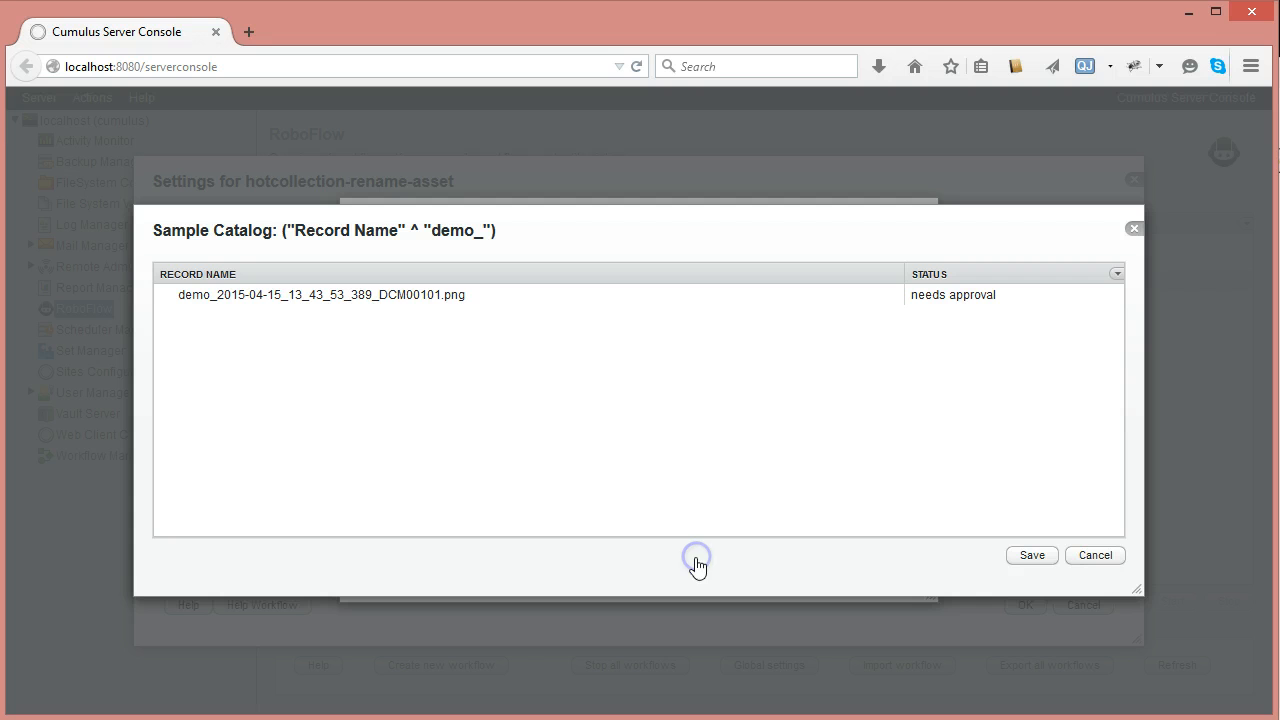
{"action": "left_click", "coordinate": [246, 294]}
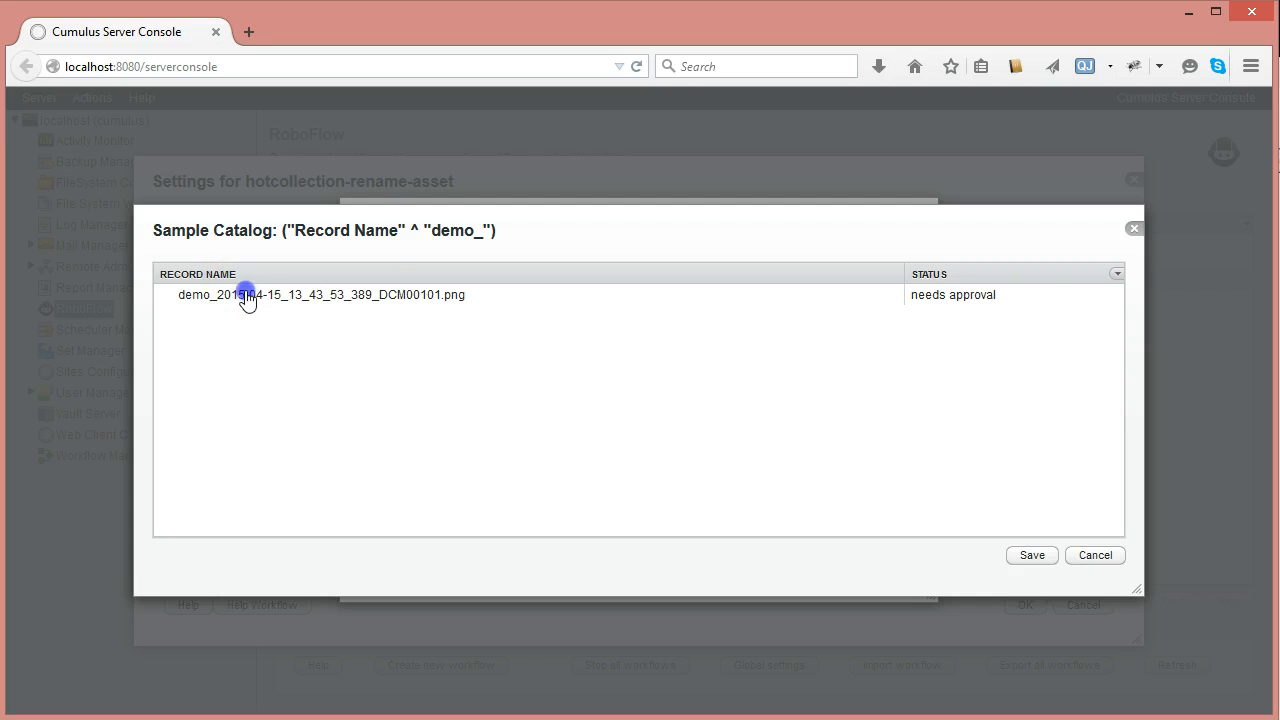
{"action": "left_click", "coordinate": [1133, 229]}
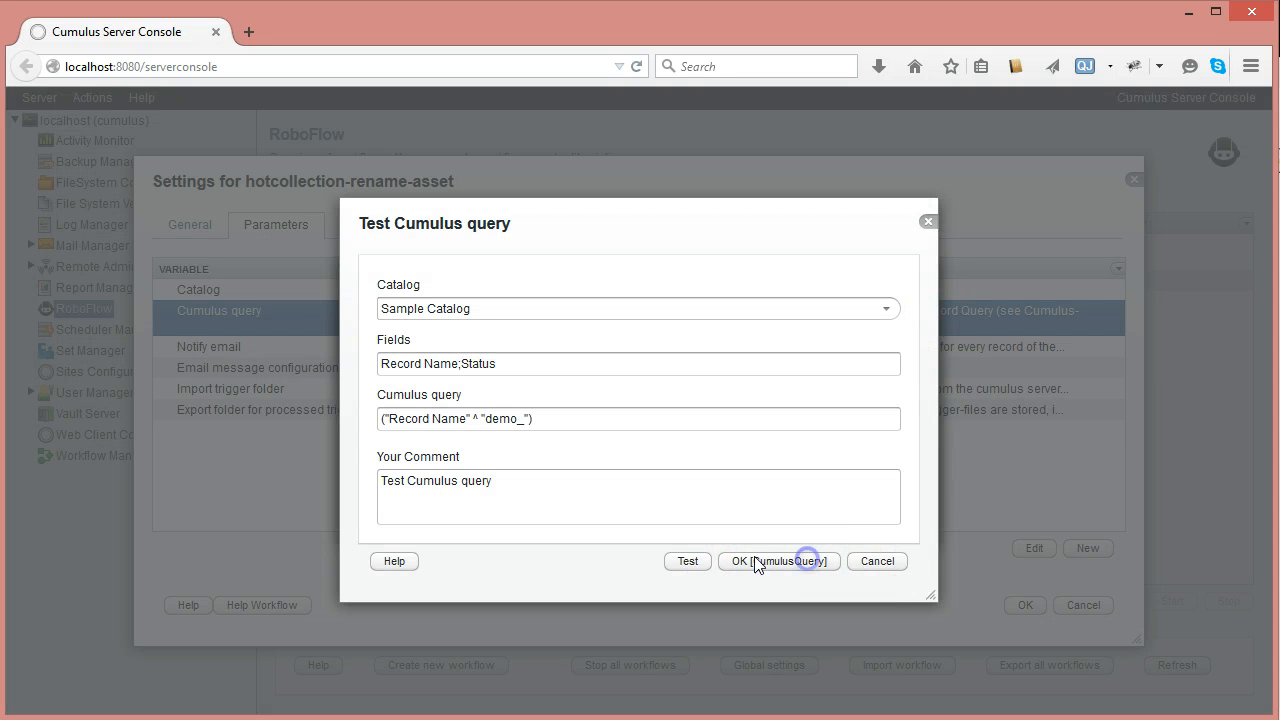
{"action": "left_click", "coordinate": [806, 562]}
{"action": "left_click", "coordinate": [820, 503]}
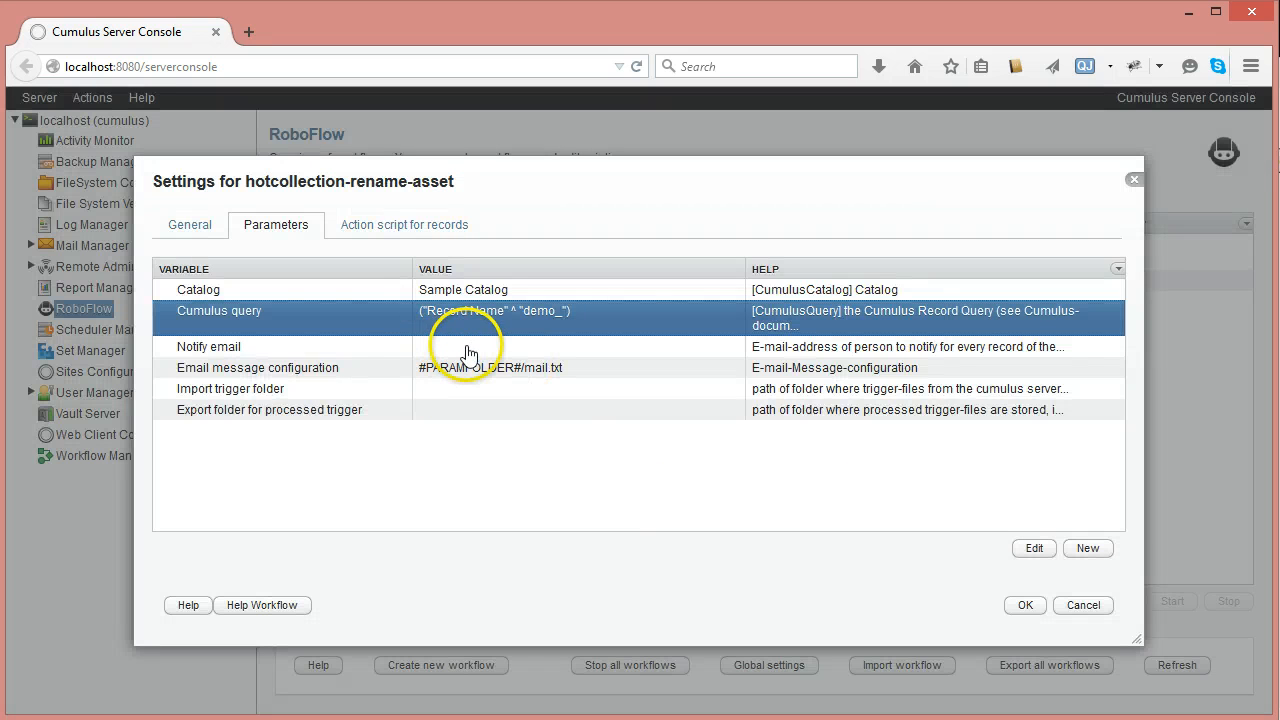
Add a store-record-field-value-as-text action from the cumulus-record category to the workflow's action script for records.
{"action": "left_click", "coordinate": [430, 228]}
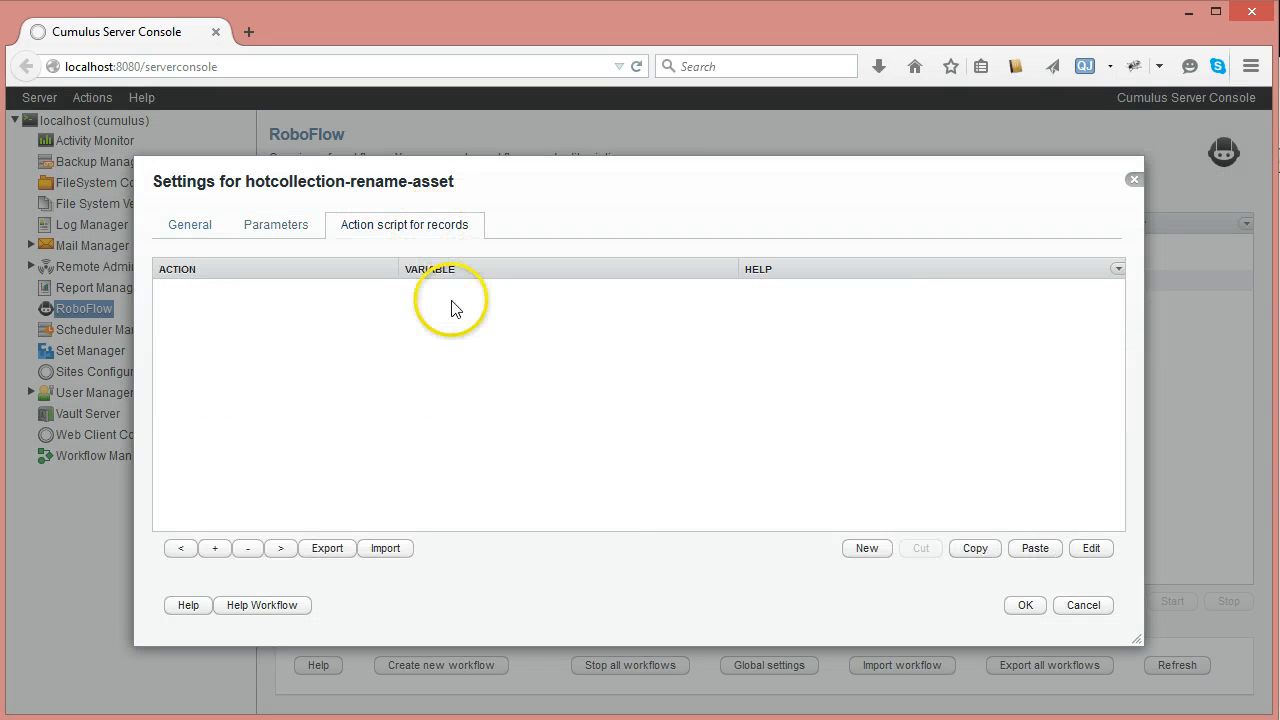
{"action": "left_click", "coordinate": [867, 550]}
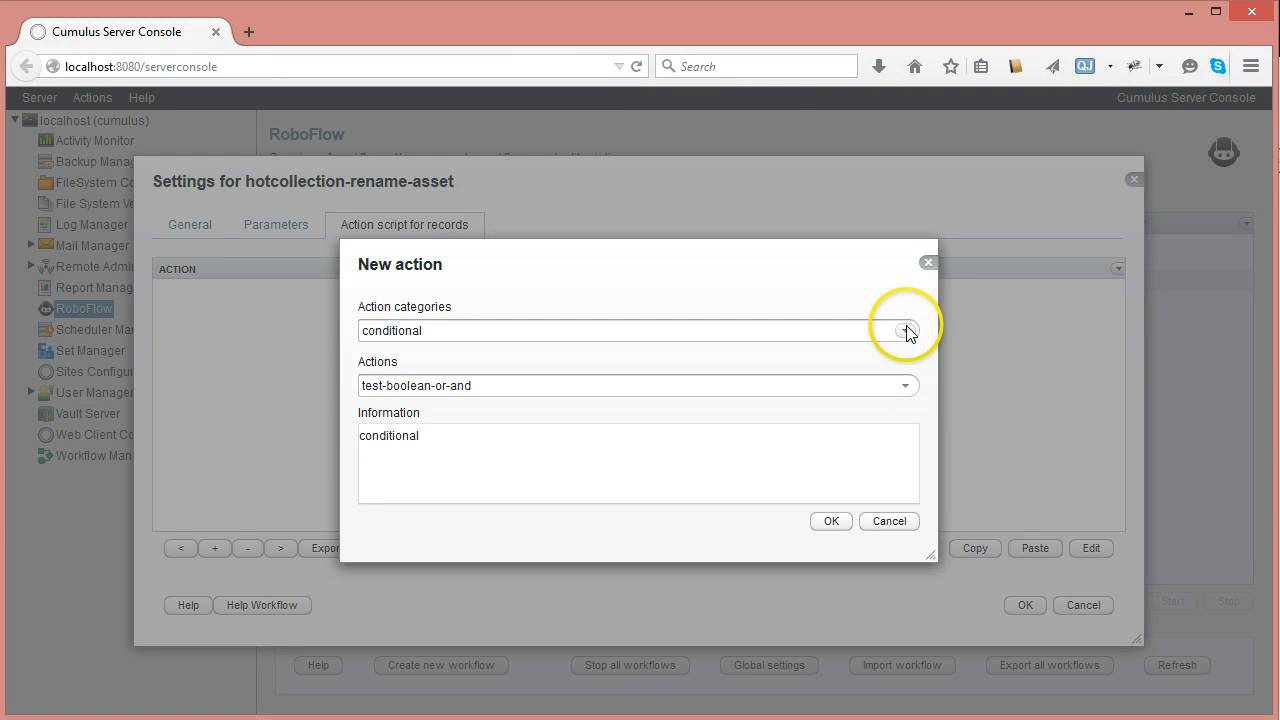
{"action": "left_click", "coordinate": [907, 331]}
{"action": "left_click", "coordinate": [464, 460]}
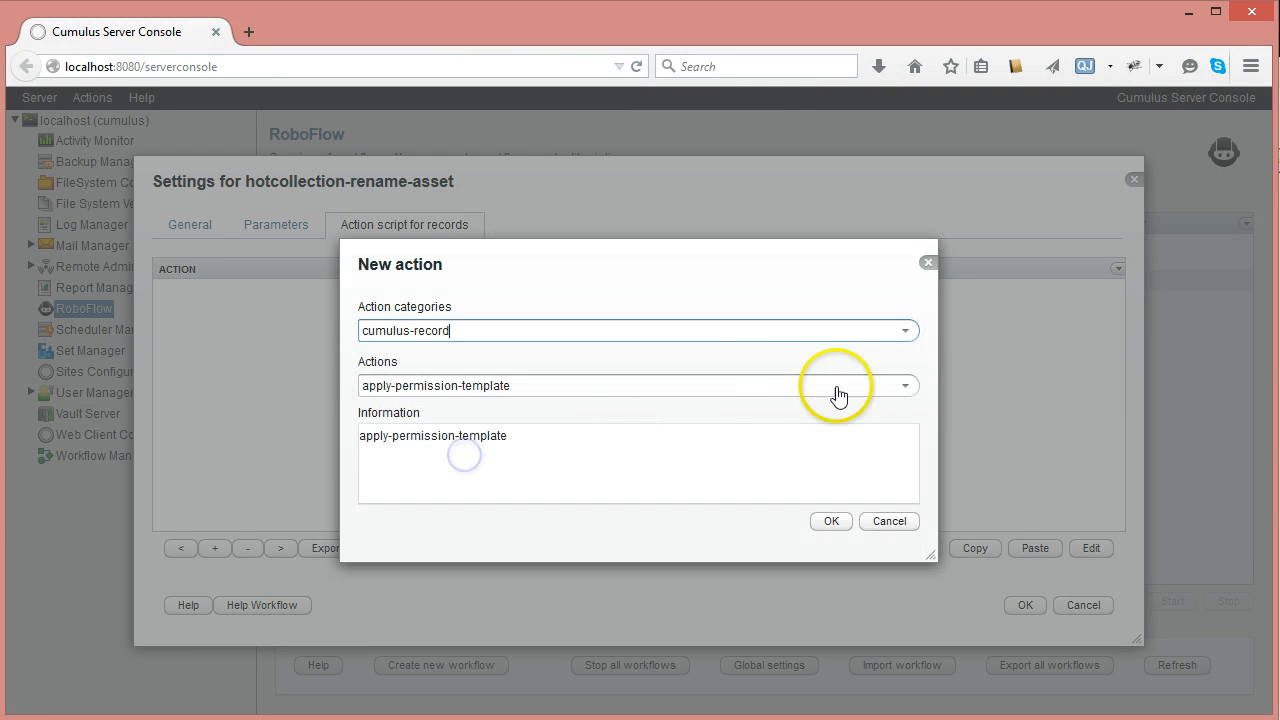
{"action": "left_click", "coordinate": [907, 386]}
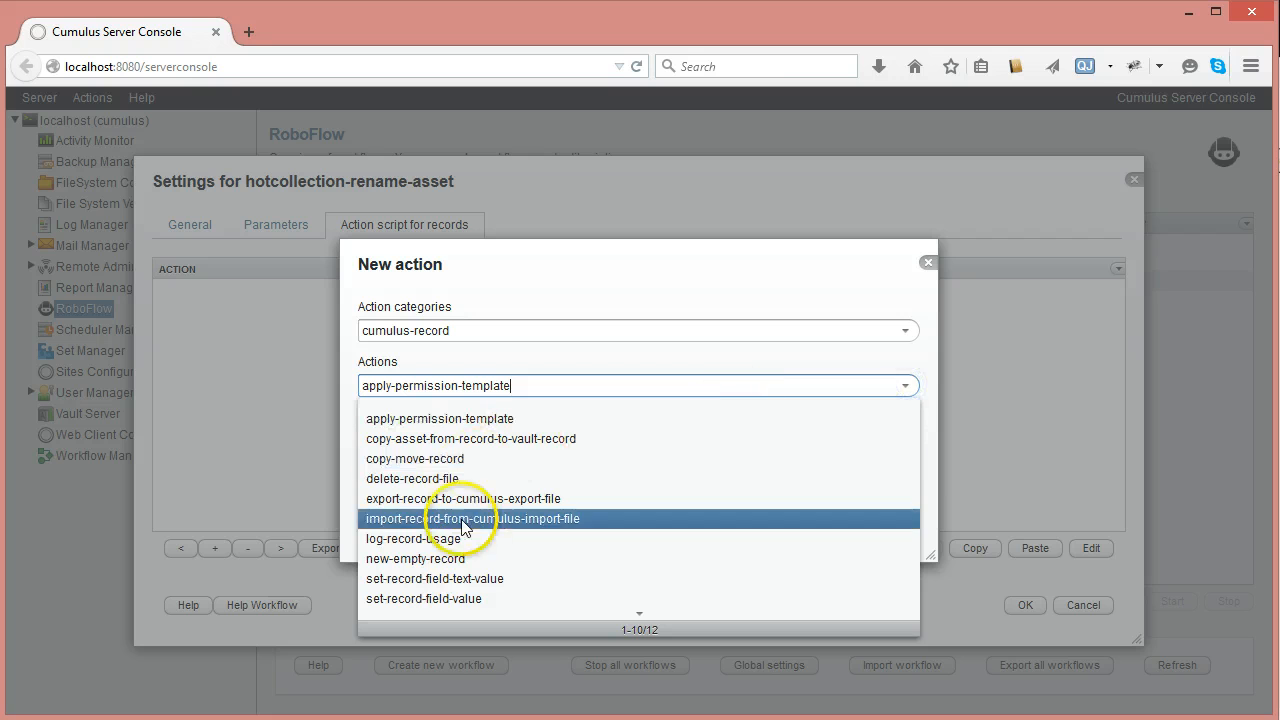
{"action": "scroll", "coordinate": [440, 568], "scroll_direction": "down", "scroll_amount": 2}
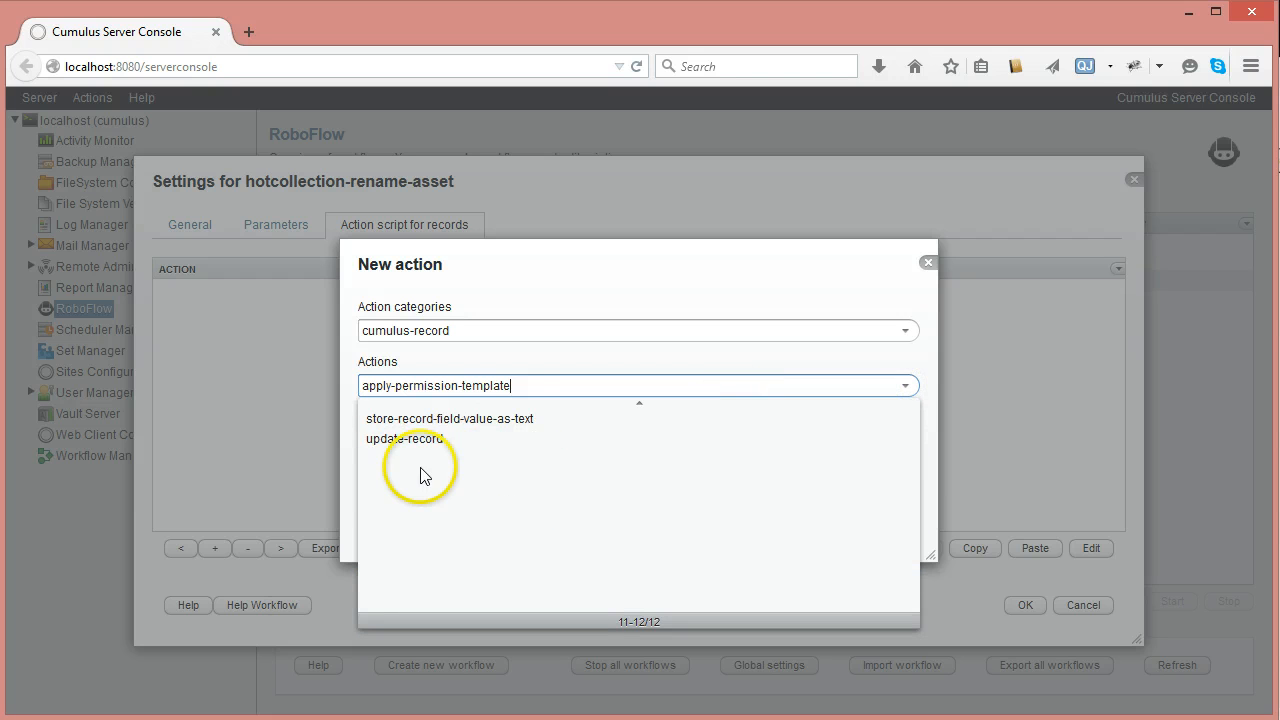
{"action": "left_click", "coordinate": [426, 420]}
{"action": "left_click", "coordinate": [828, 524]}
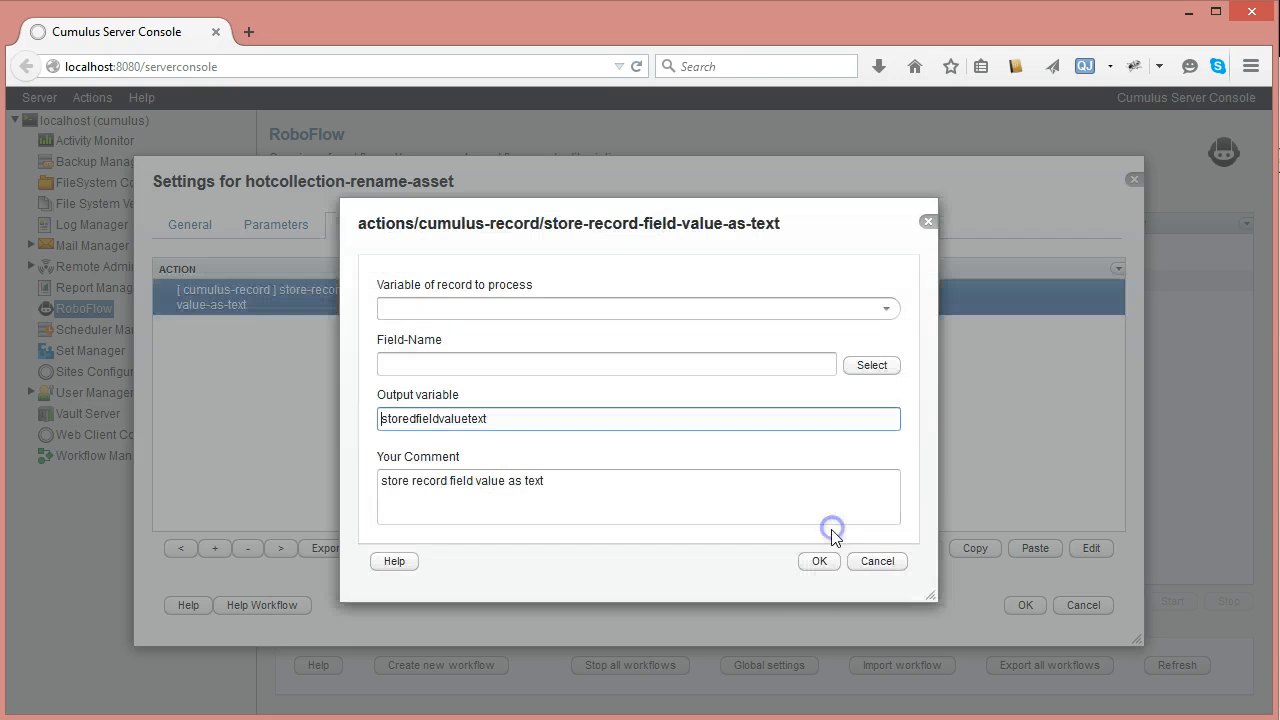
Set the store-record-field-value-as-text action's record variable to hot and its field name to Record Name.
{"action": "left_click", "coordinate": [886, 308]}
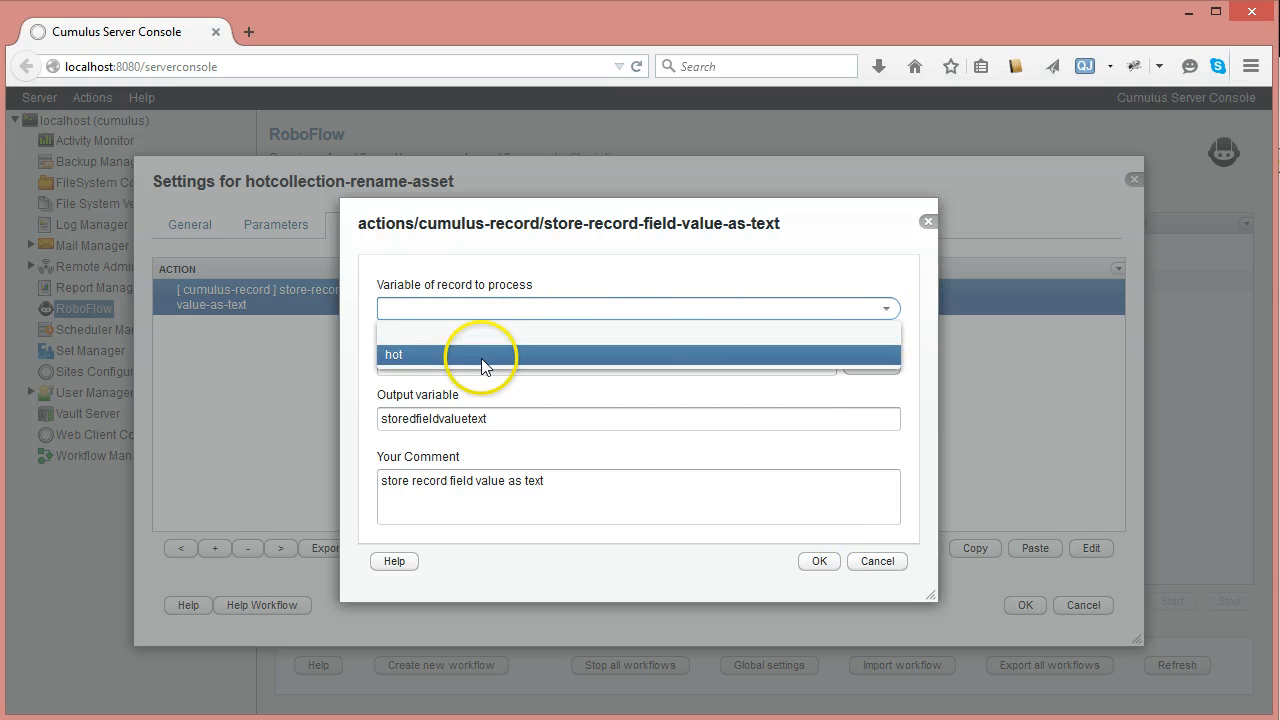
{"action": "left_click", "coordinate": [482, 357]}
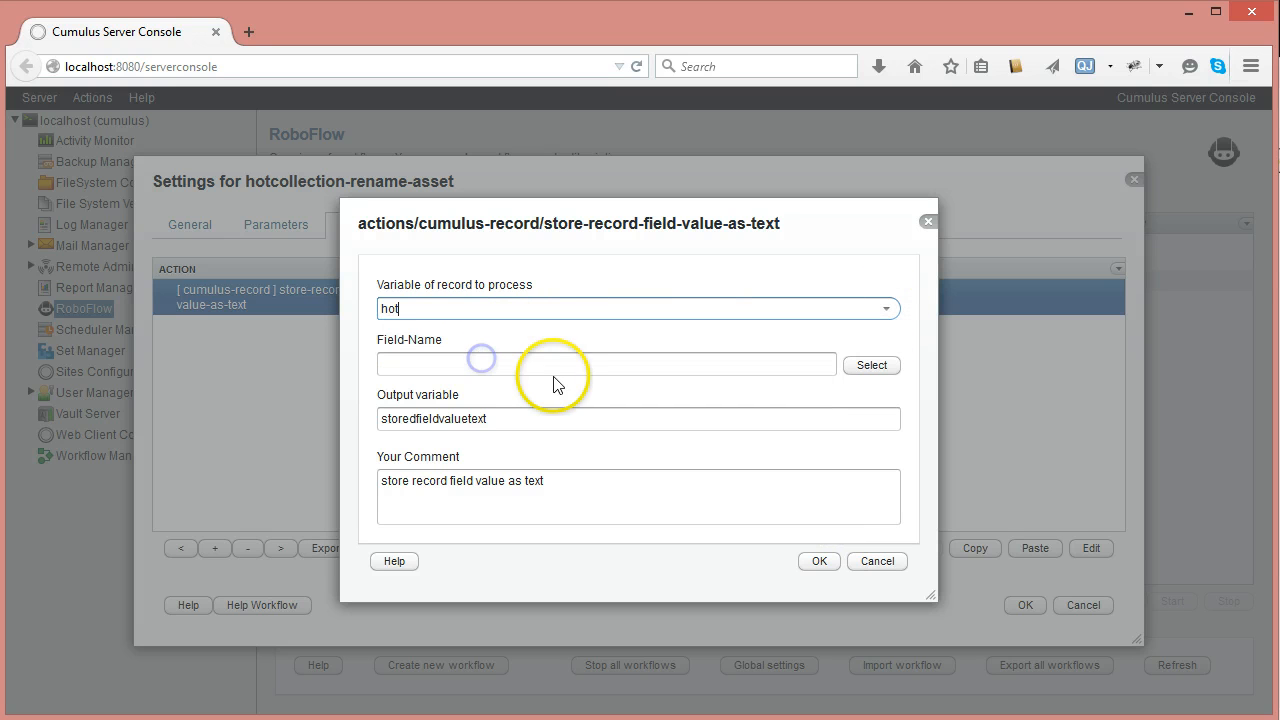
{"action": "left_click", "coordinate": [695, 366]}
{"action": "type", "text": "Record Name"}
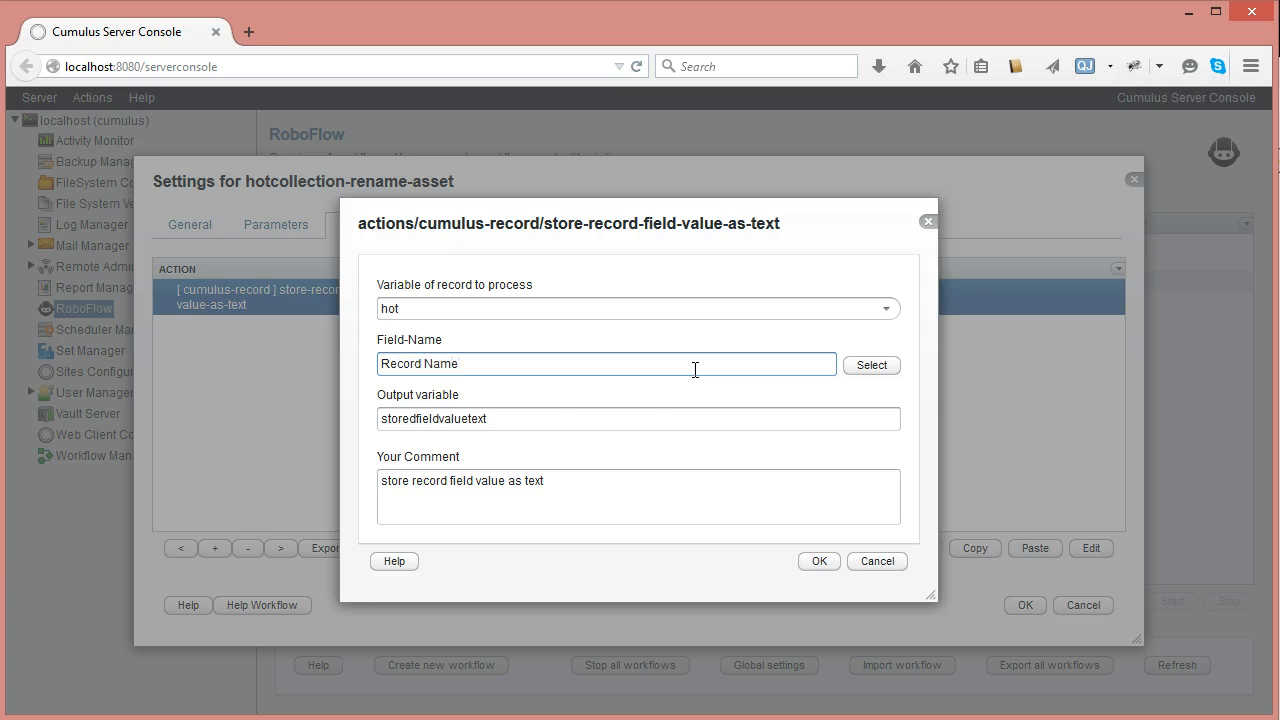
Name the output variable rec name, extend the comment to "store record field value as text: rec name", and accept the action settings.
{"action": "left_click_drag", "start_coordinate": [494, 421], "coordinate": [337, 403]}
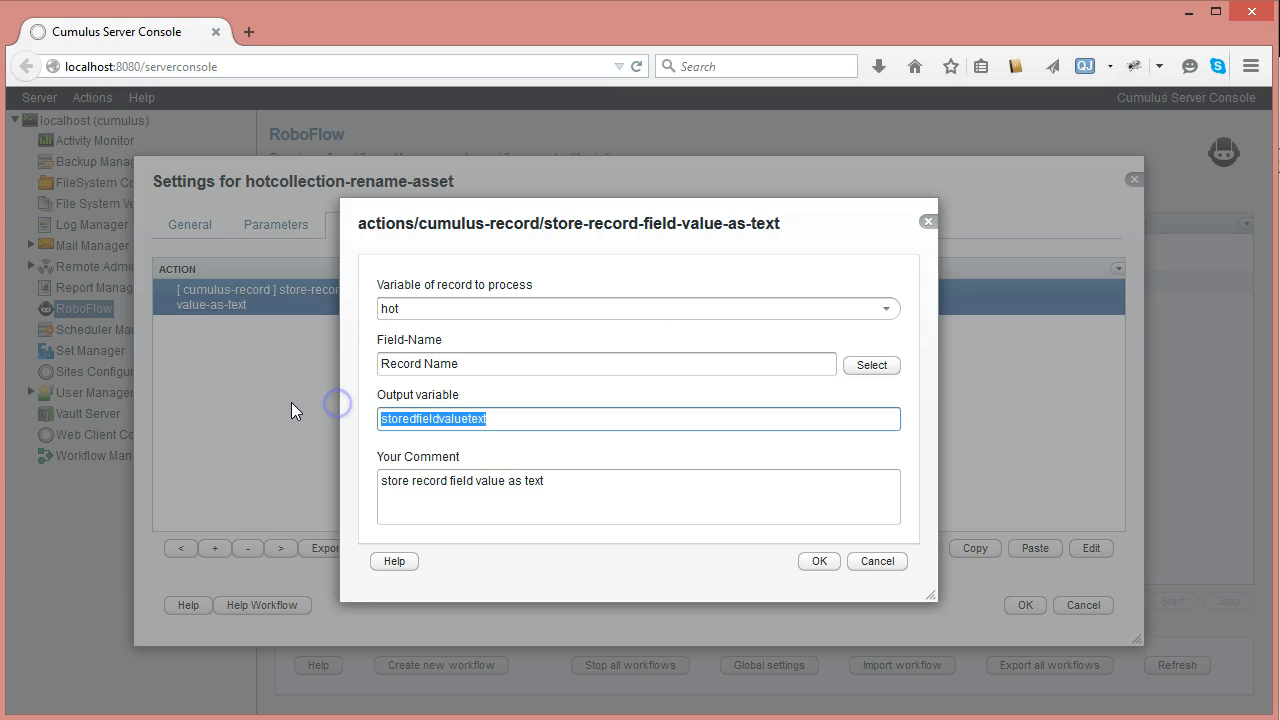
{"action": "type", "text": "rec name"}
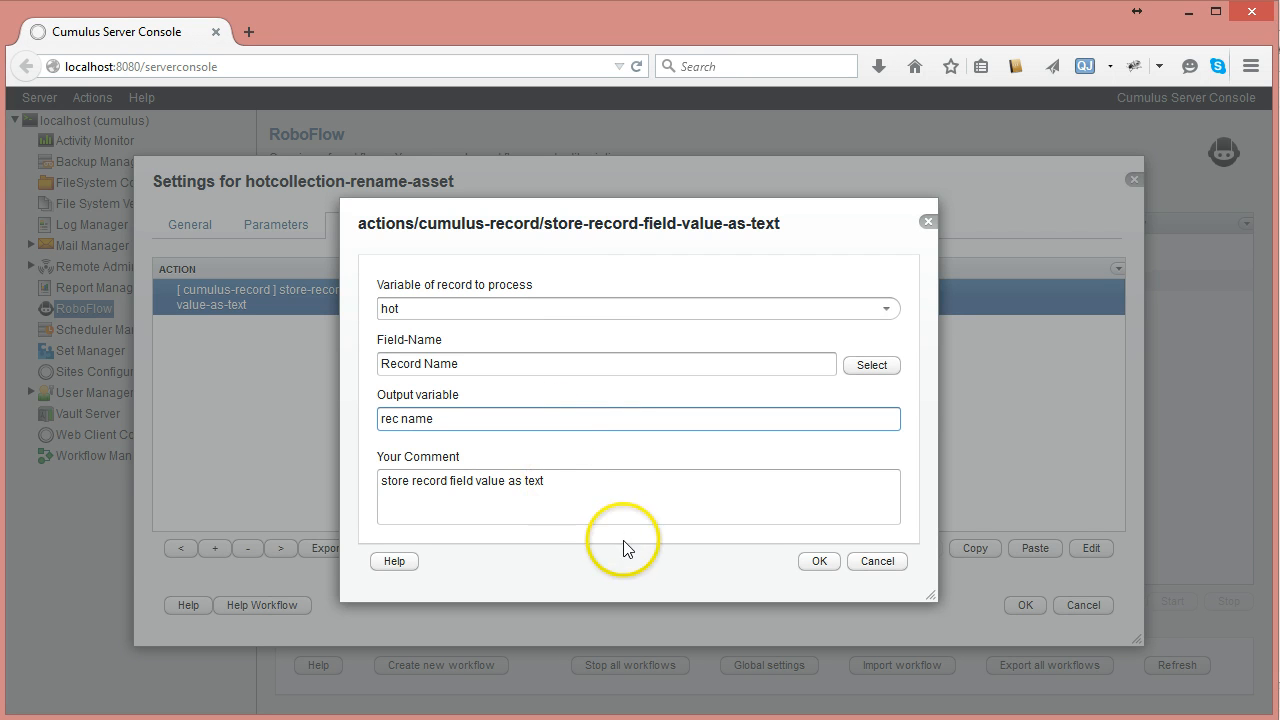
{"action": "left_click", "coordinate": [603, 484]}
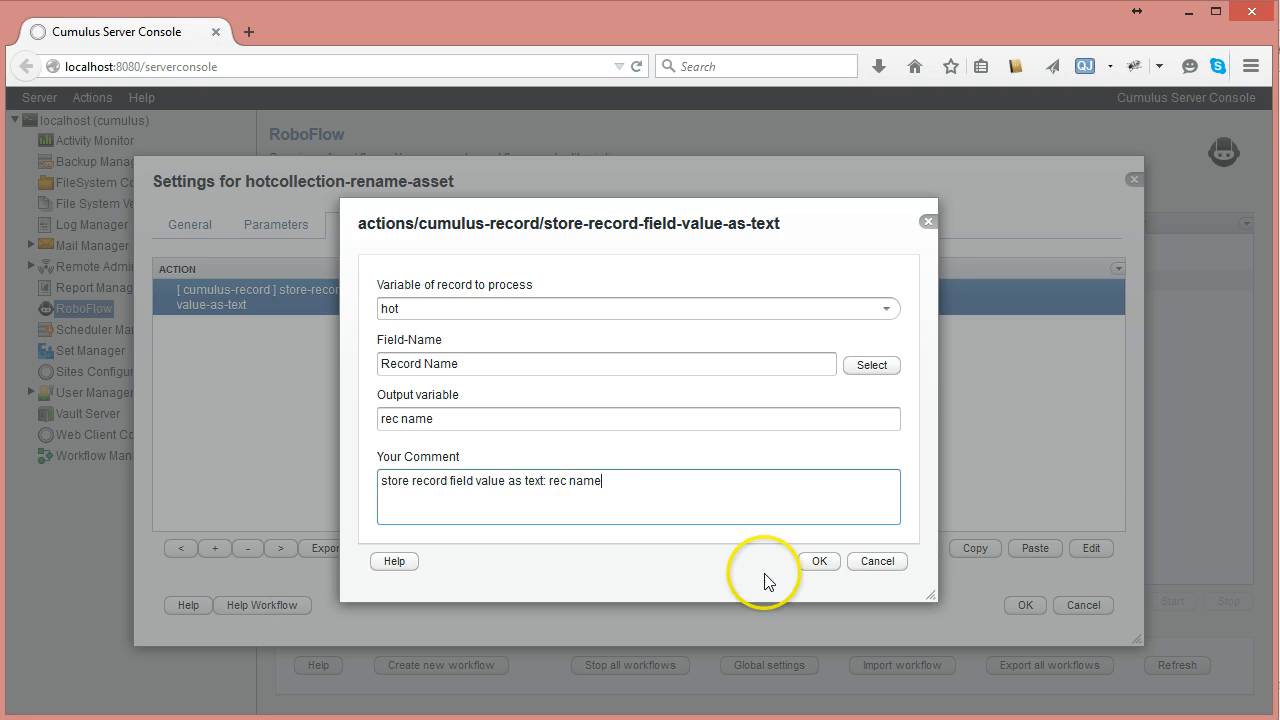
{"action": "left_click", "coordinate": [820, 562]}
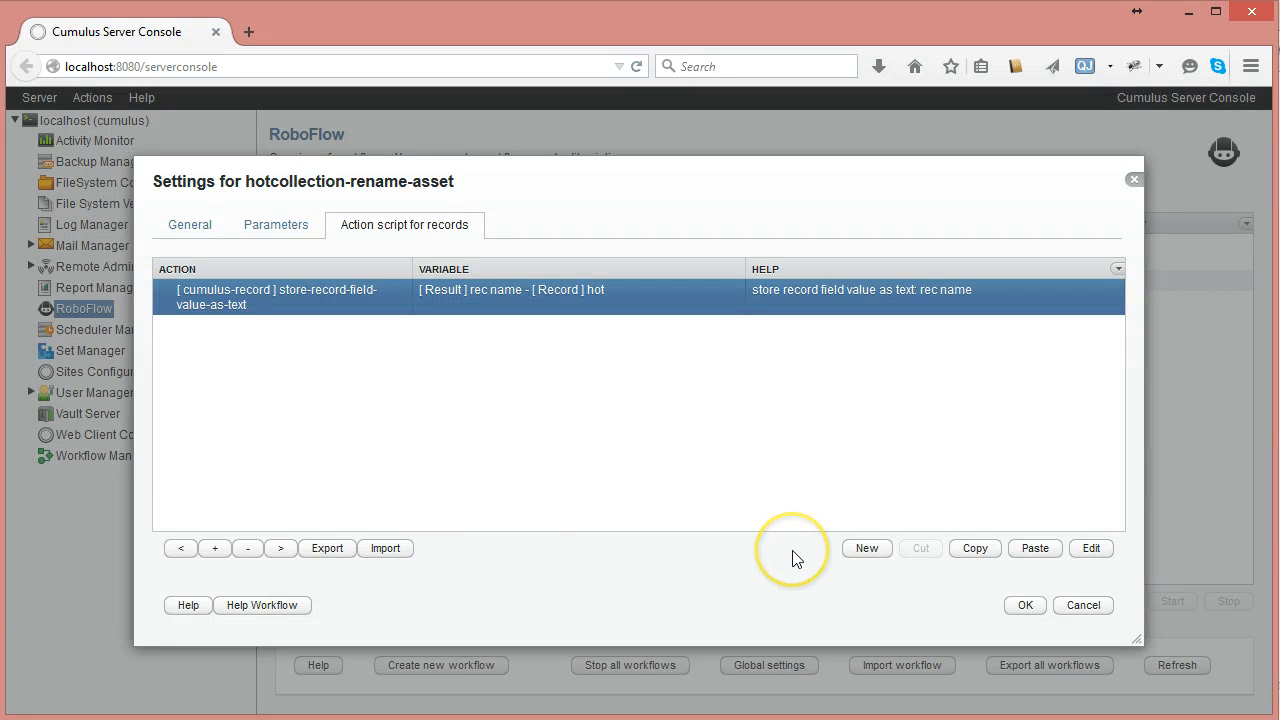
Add a store-sub-part-of-text action from the text category to the action script for records.
{"action": "left_click", "coordinate": [866, 548]}
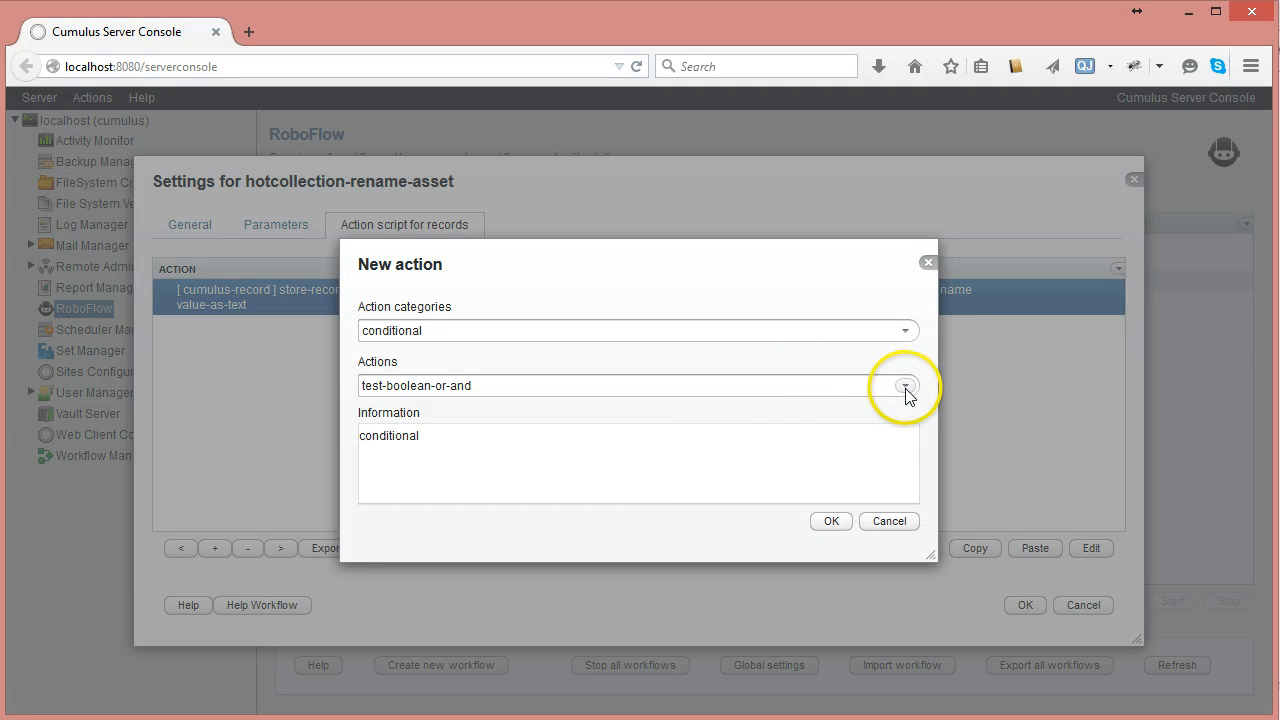
{"action": "left_click", "coordinate": [906, 333]}
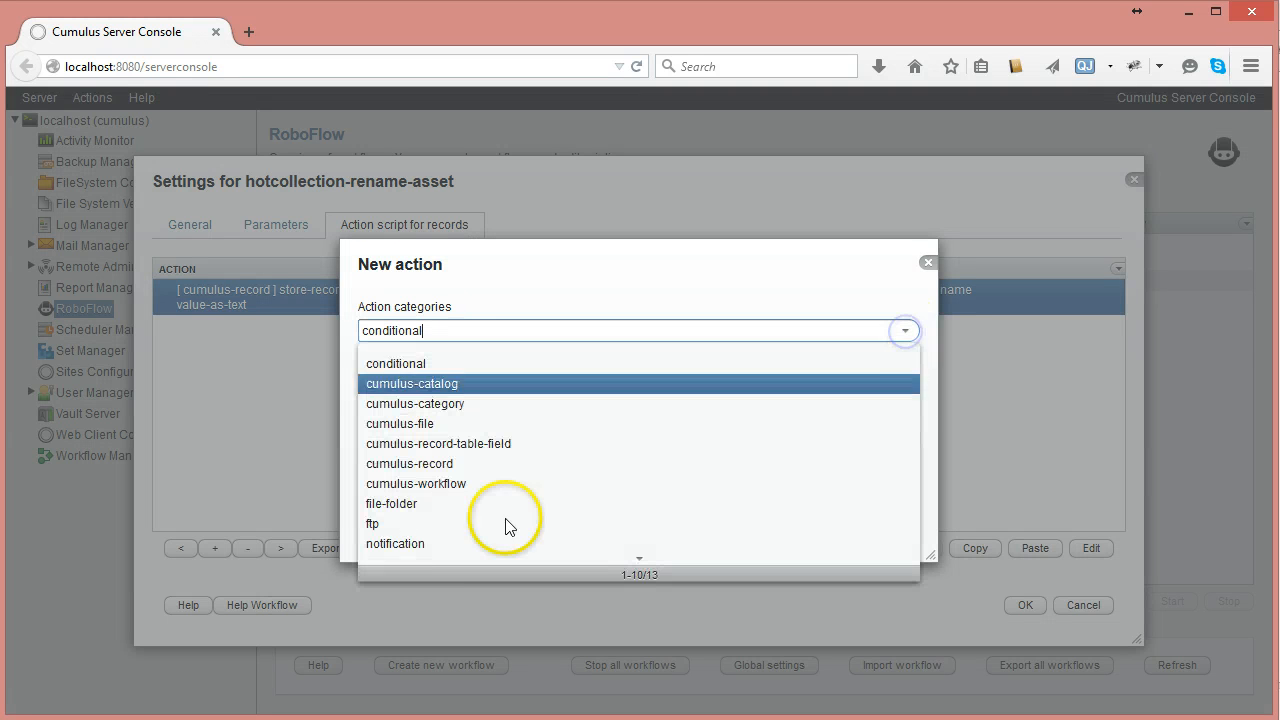
{"action": "scroll", "coordinate": [549, 486], "scroll_direction": "down", "scroll_amount": 2}
{"action": "left_click", "coordinate": [382, 405]}
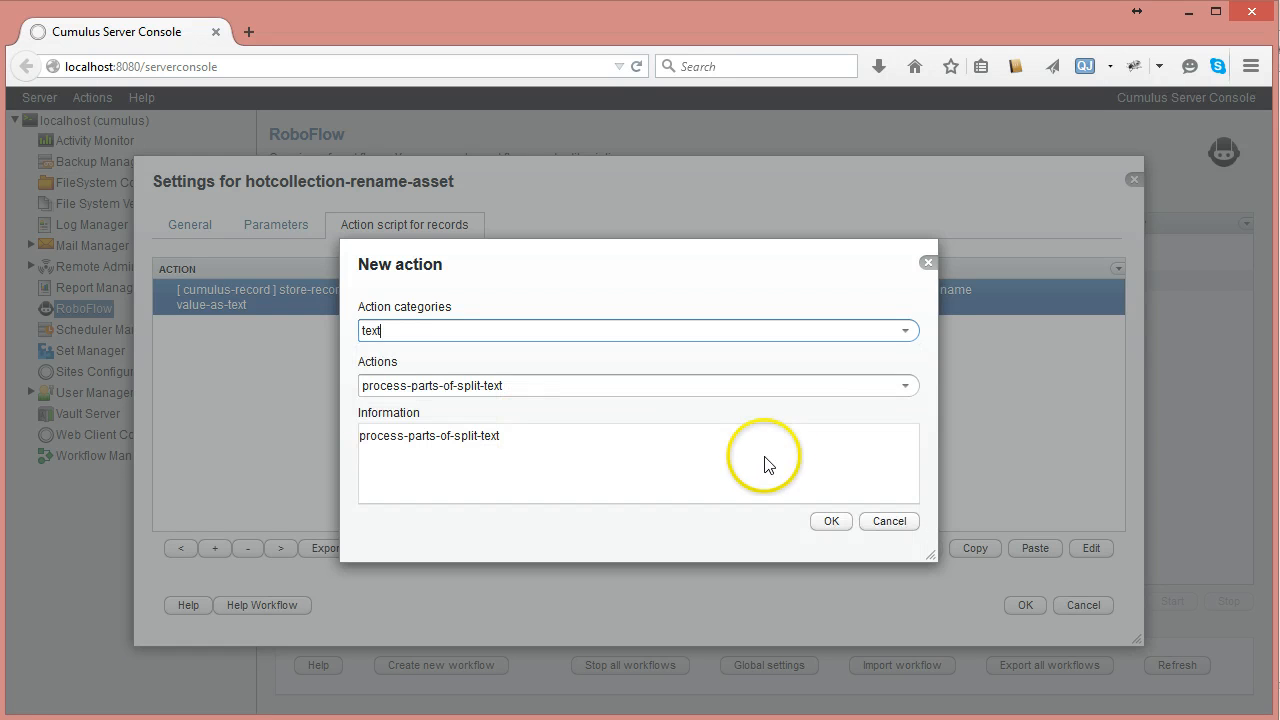
{"action": "left_click", "coordinate": [903, 387]}
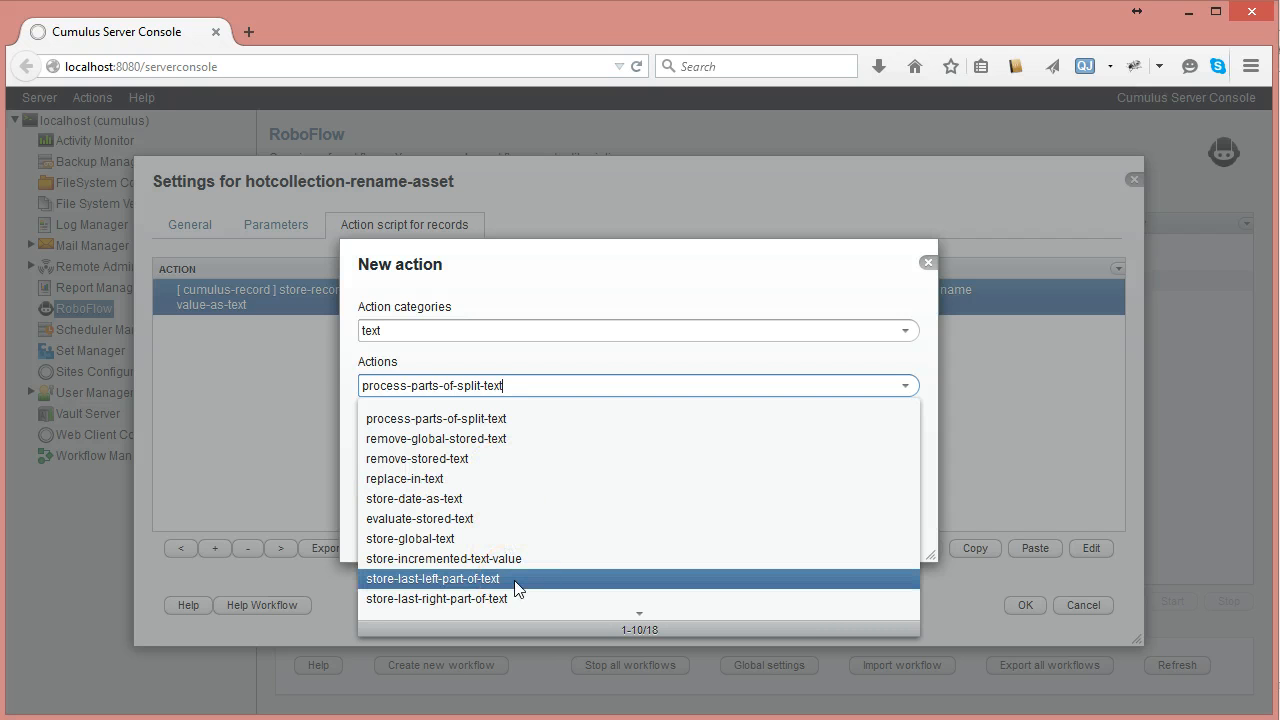
{"action": "scroll", "coordinate": [515, 588], "scroll_direction": "down", "scroll_amount": 2}
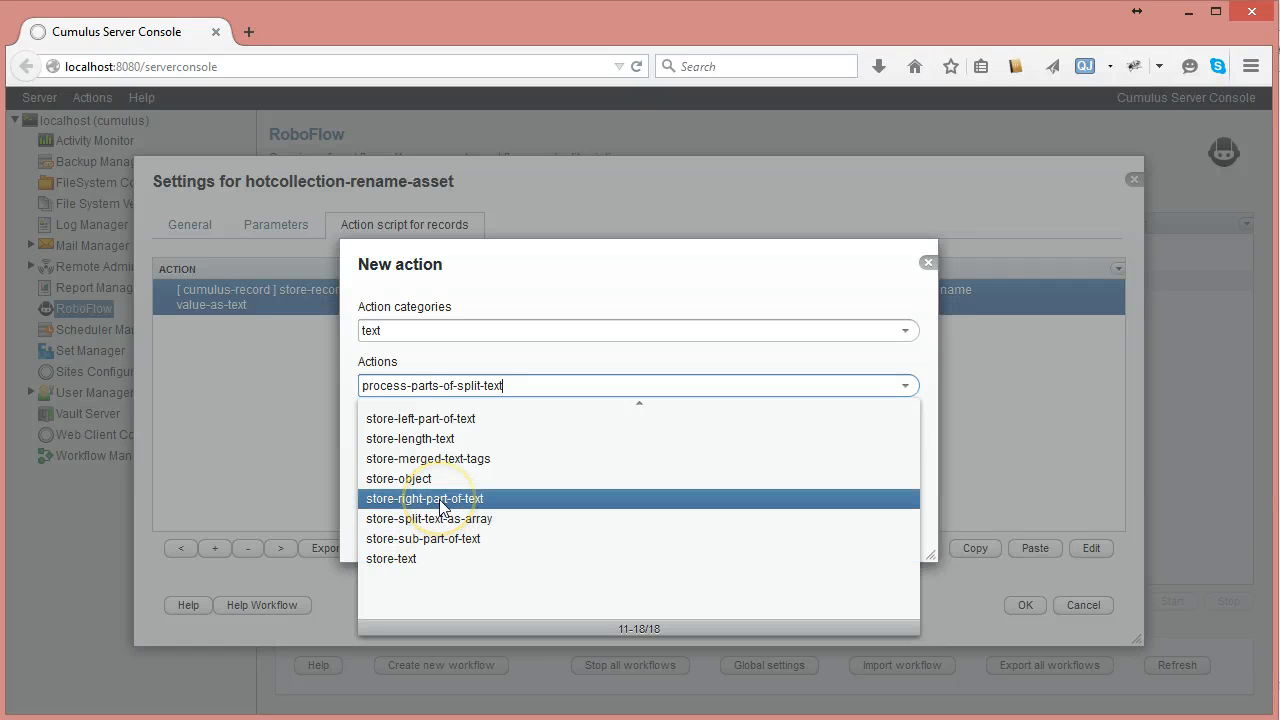
{"action": "left_click", "coordinate": [449, 536]}
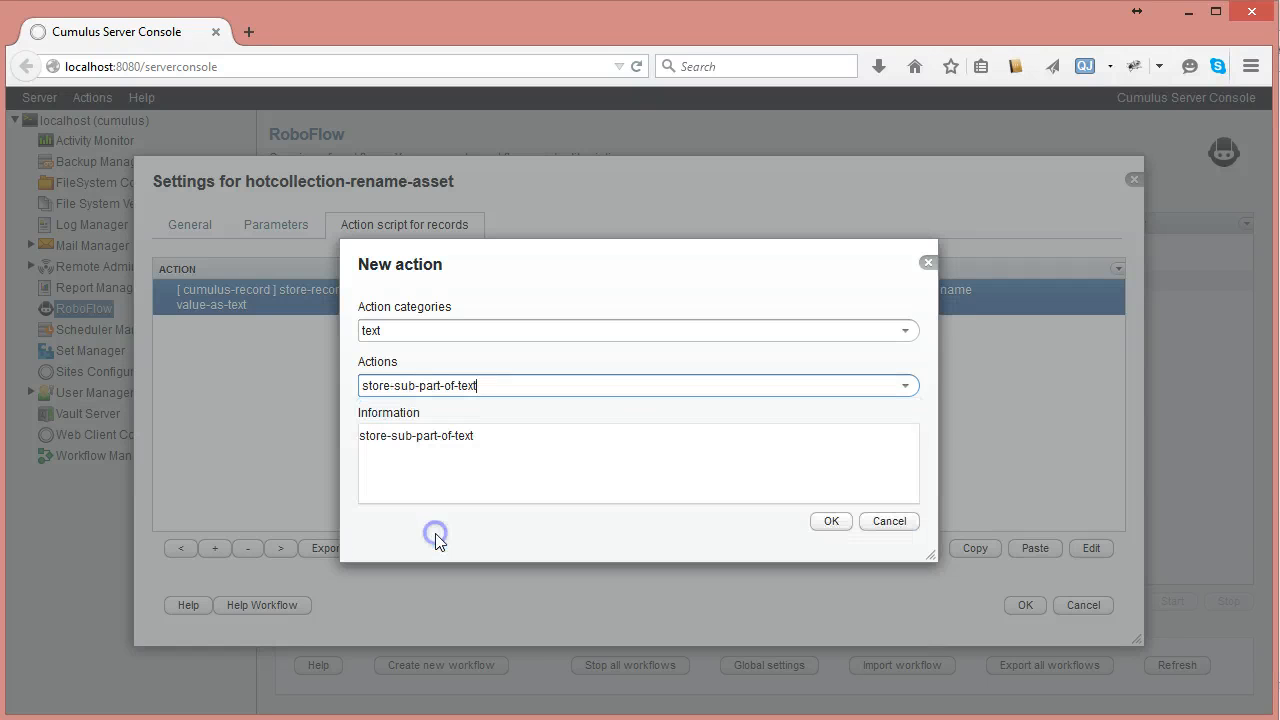
{"action": "left_click", "coordinate": [832, 521]}
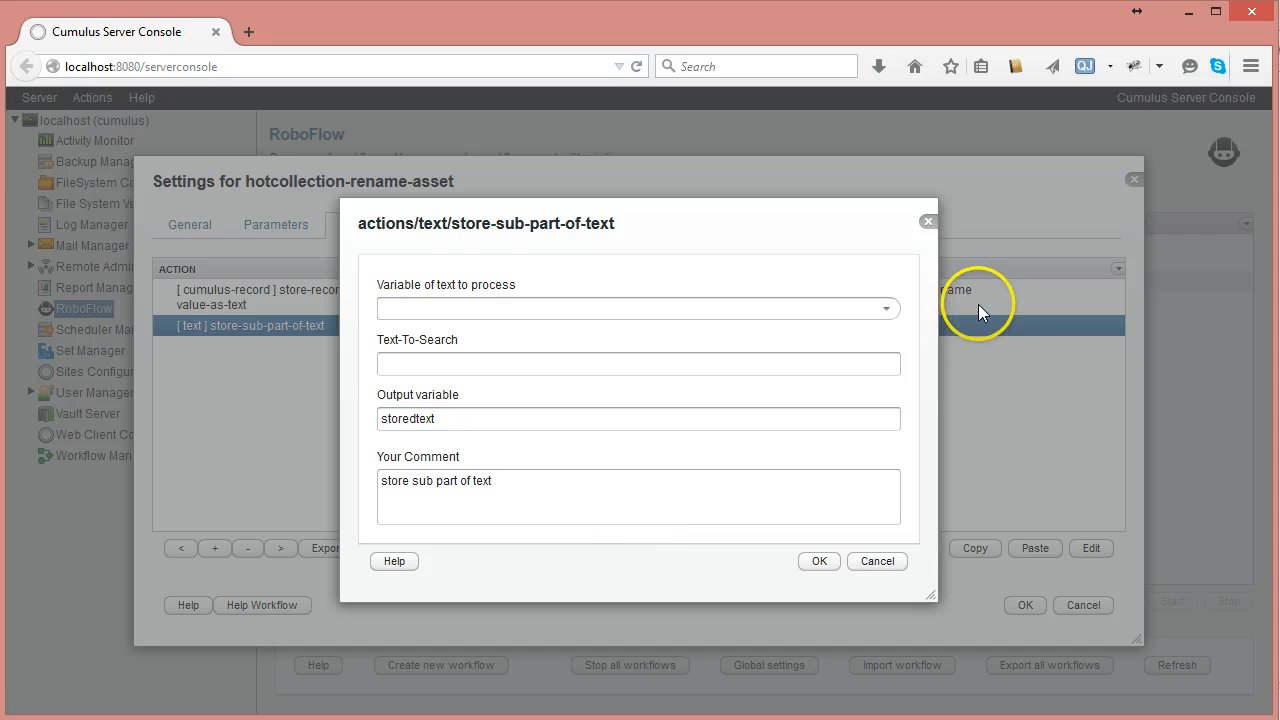
Set the sub-part action's text variable to rec name and its Text-To-Search value to 5.
{"action": "left_click", "coordinate": [887, 309]}
{"action": "left_click", "coordinate": [519, 362]}
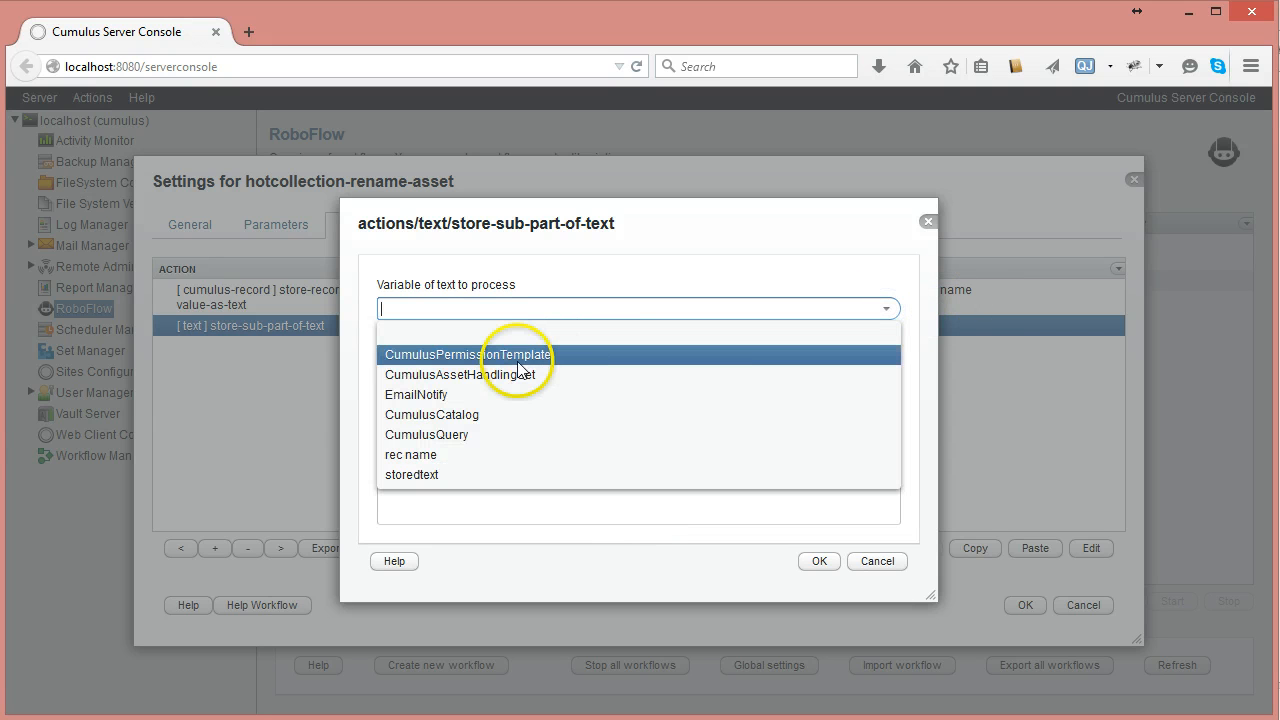
{"action": "left_click", "coordinate": [417, 455]}
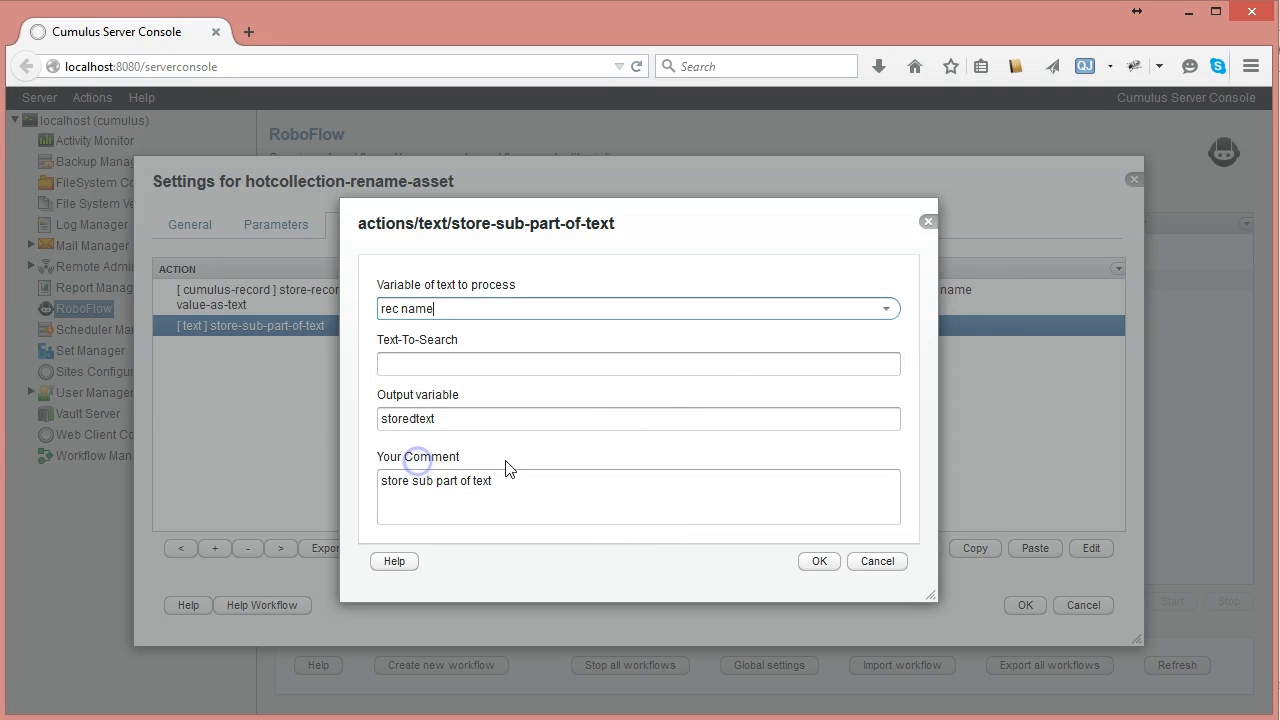
{"action": "left_click", "coordinate": [581, 366]}
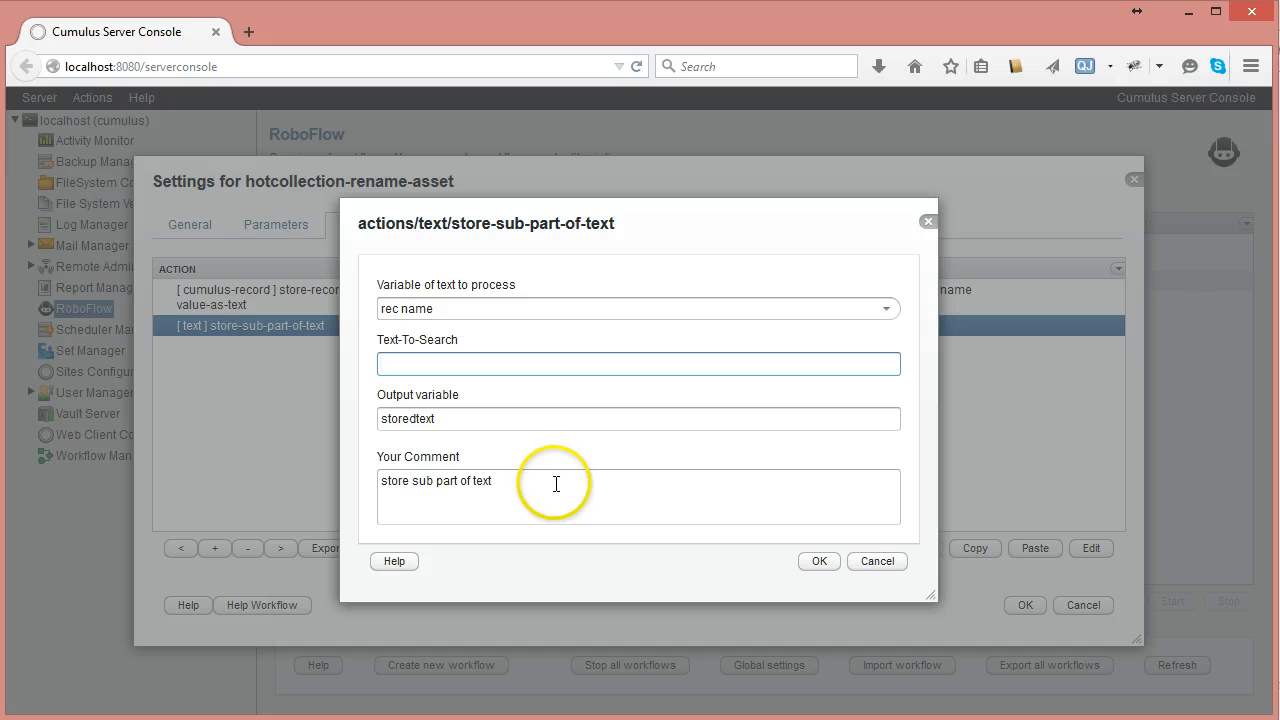
{"action": "left_click", "coordinate": [531, 360]}
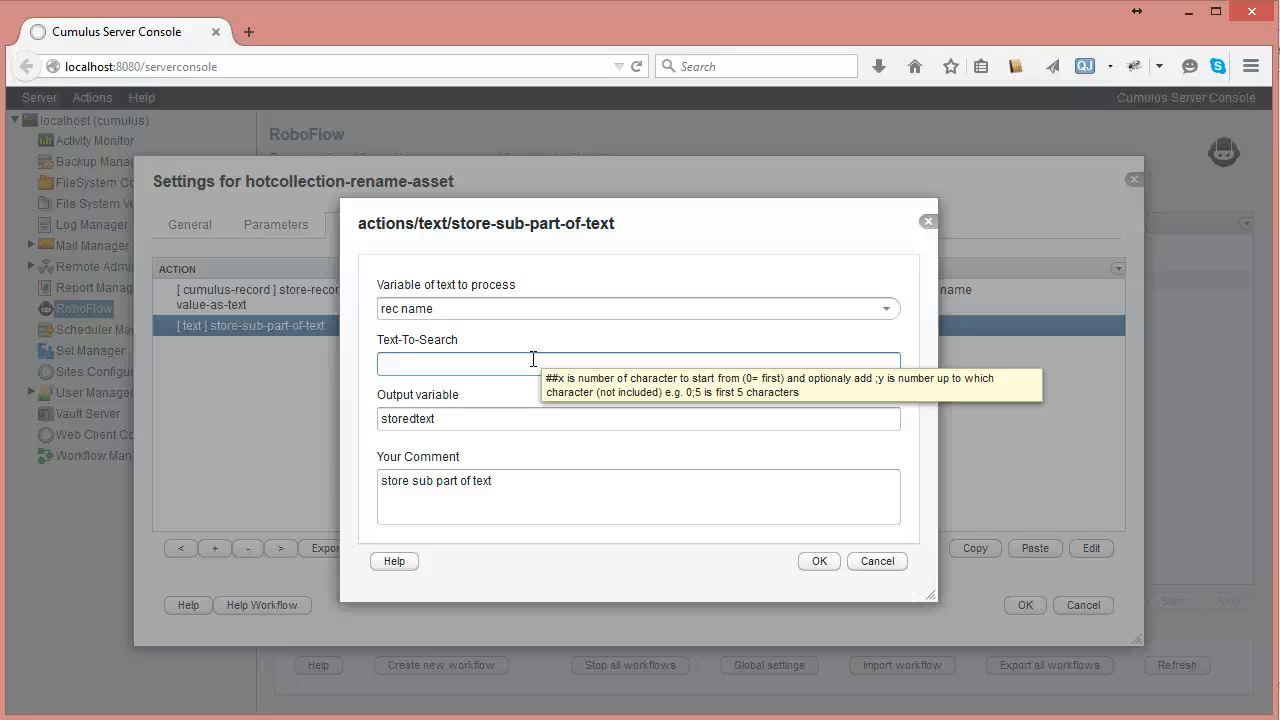
{"action": "left_click", "coordinate": [522, 364]}
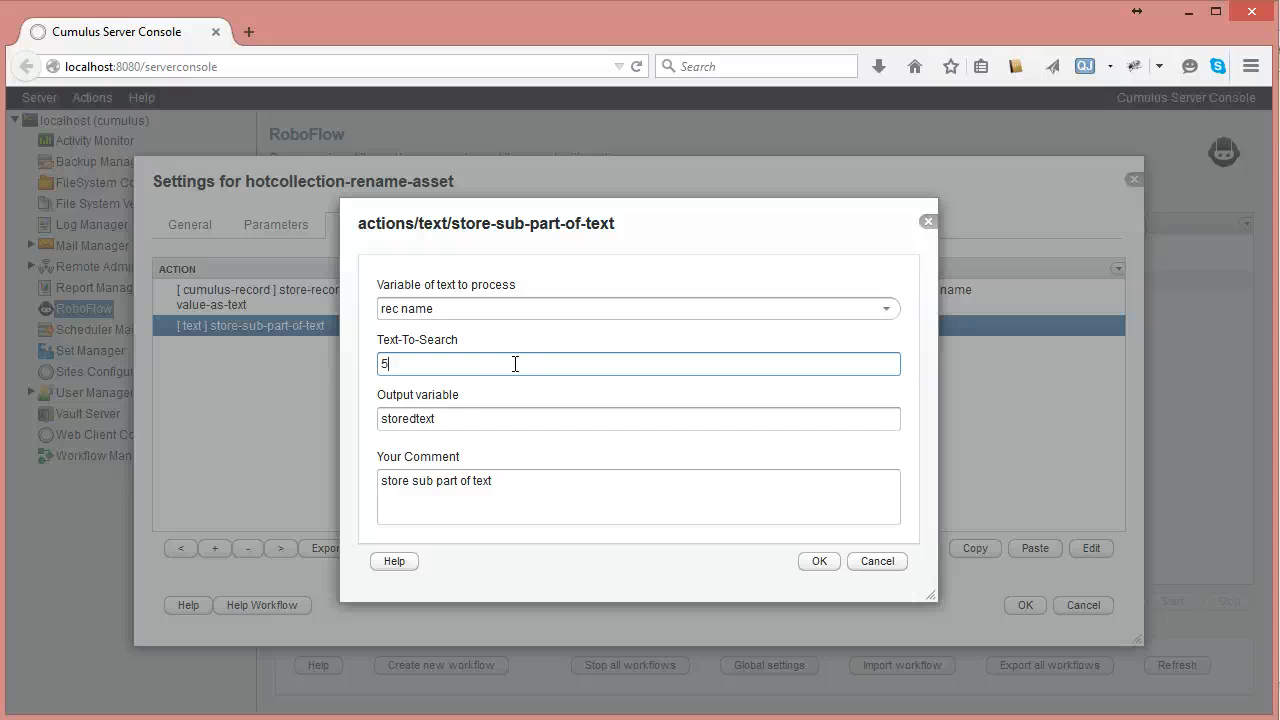
Name the sub-part action's output variable new-rec-name, without any spaces.
{"action": "key", "text": "Tab"}
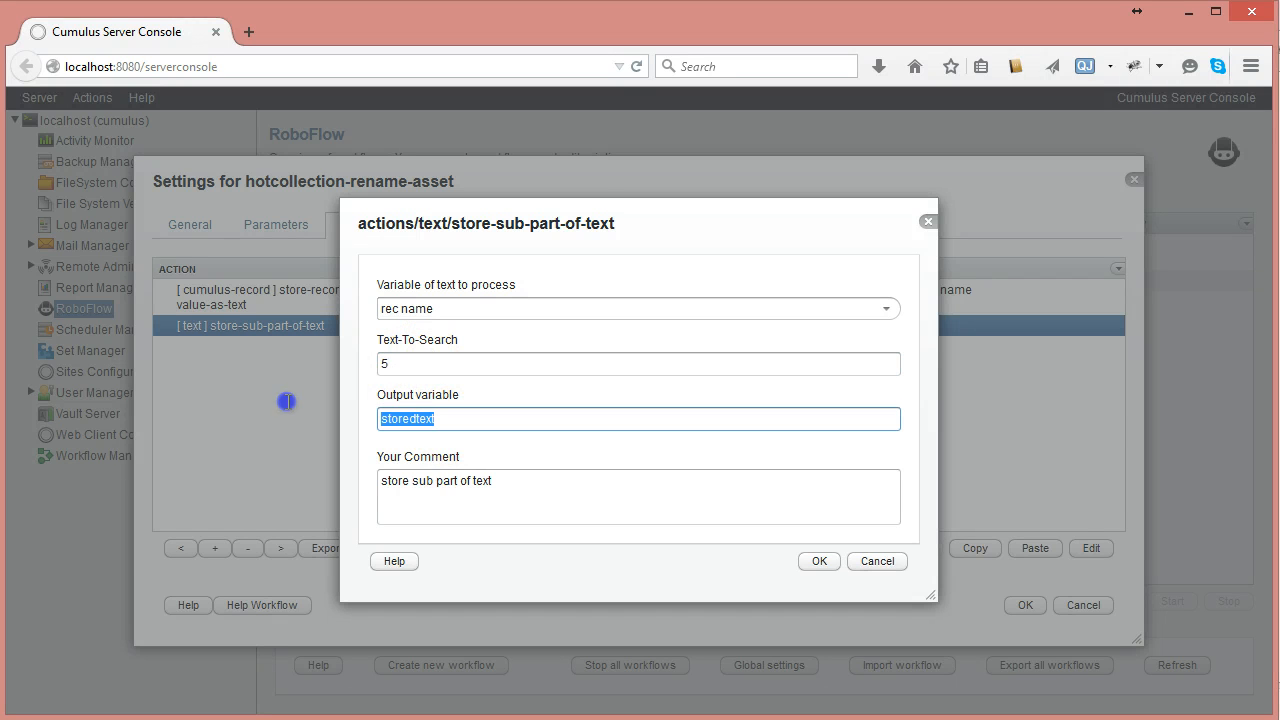
{"action": "type", "text": "ne"}
{"action": "type", "text": "w -rec-name"}
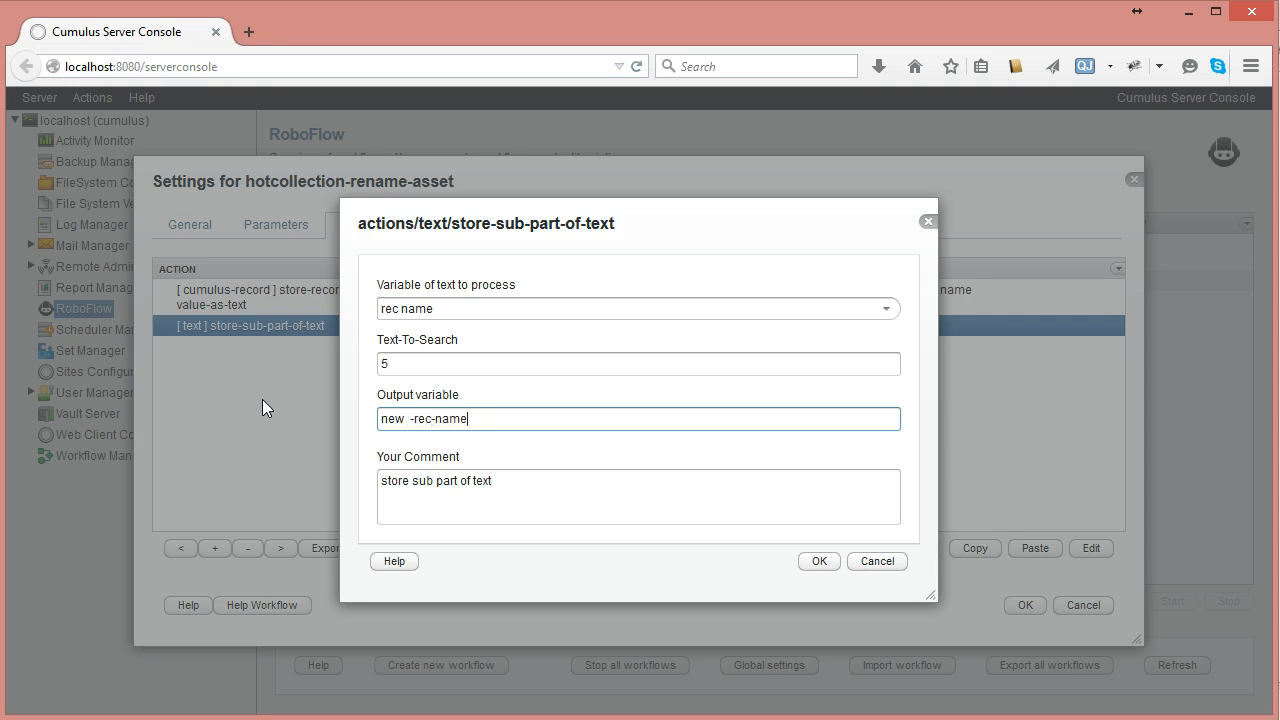
{"action": "left_click", "coordinate": [410, 418]}
{"action": "key", "text": "BackSpace"}
{"action": "key", "text": "ctrl+a"}
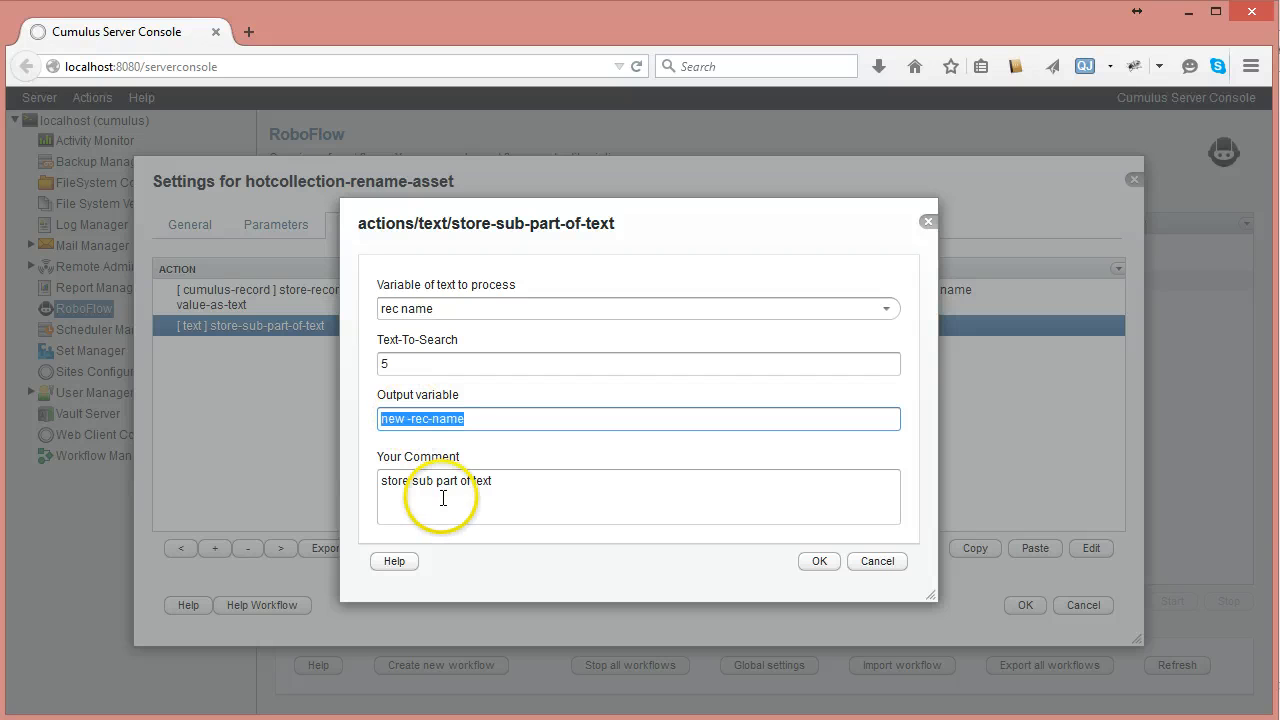
{"action": "left_click", "coordinate": [509, 478]}
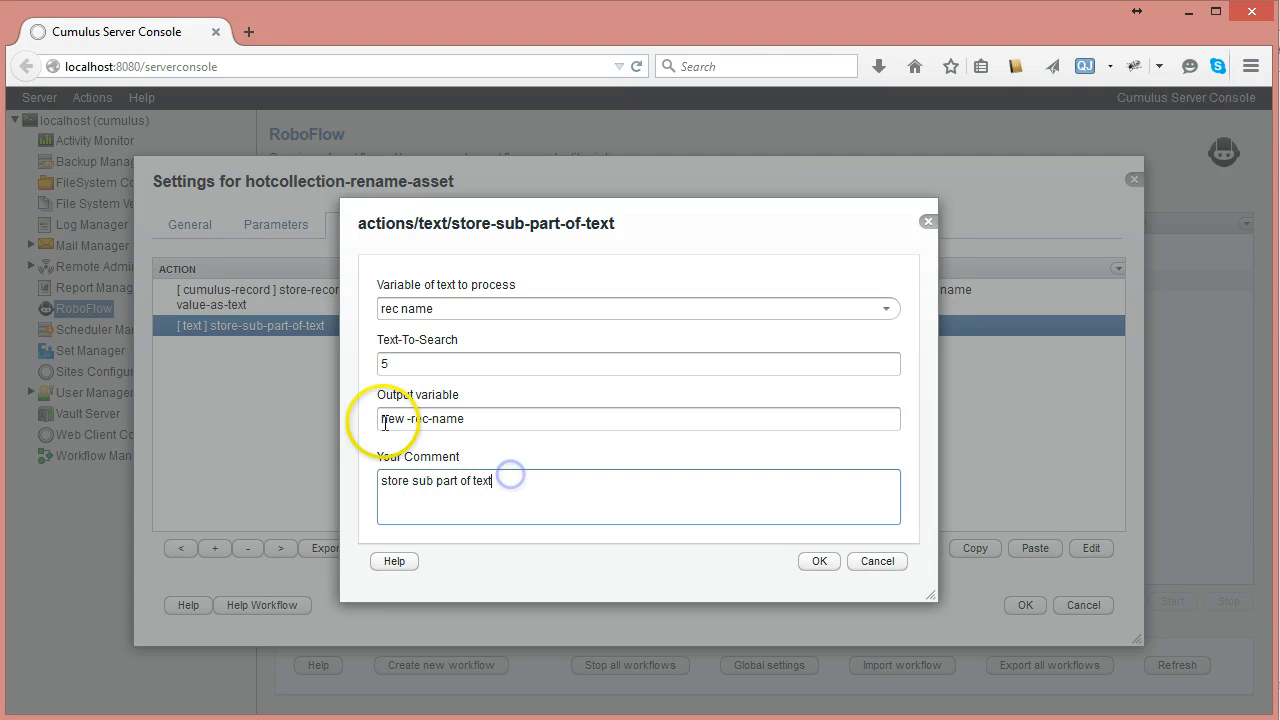
{"action": "left_click", "coordinate": [415, 420]}
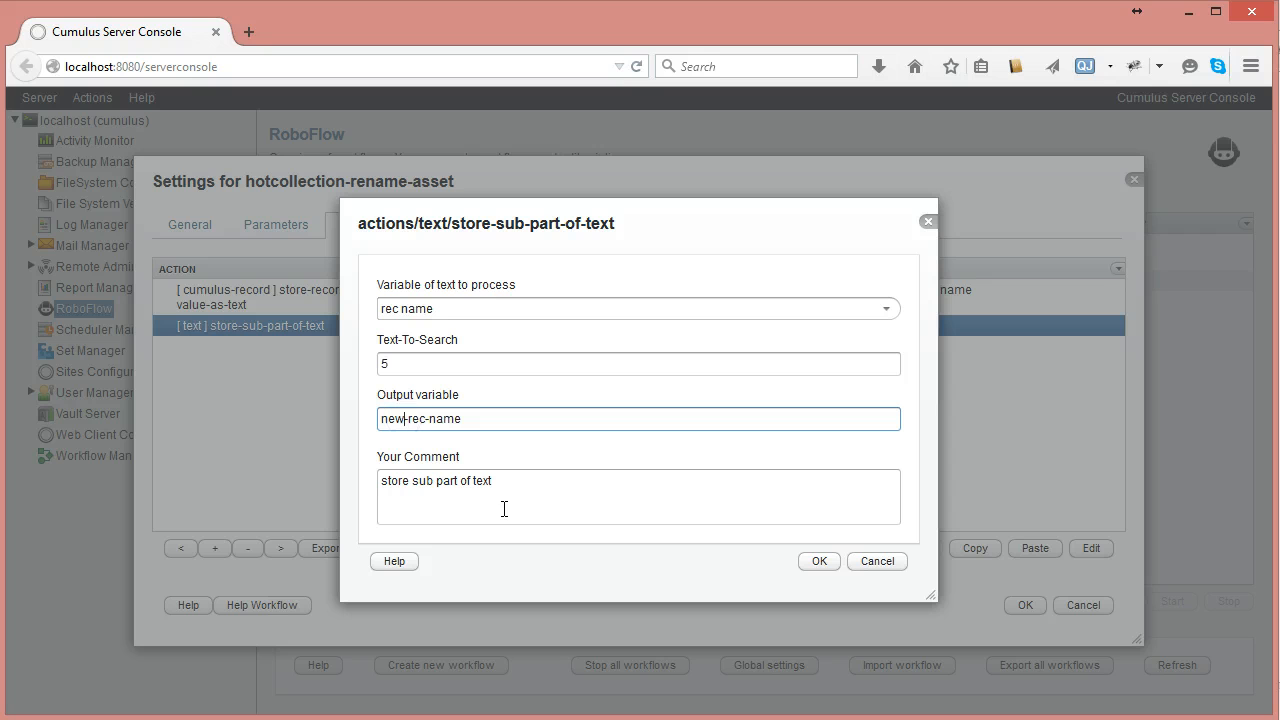
Extend the comment to "store sub part of text: new-rec-name" and accept the action settings.
{"action": "left_click", "coordinate": [507, 485]}
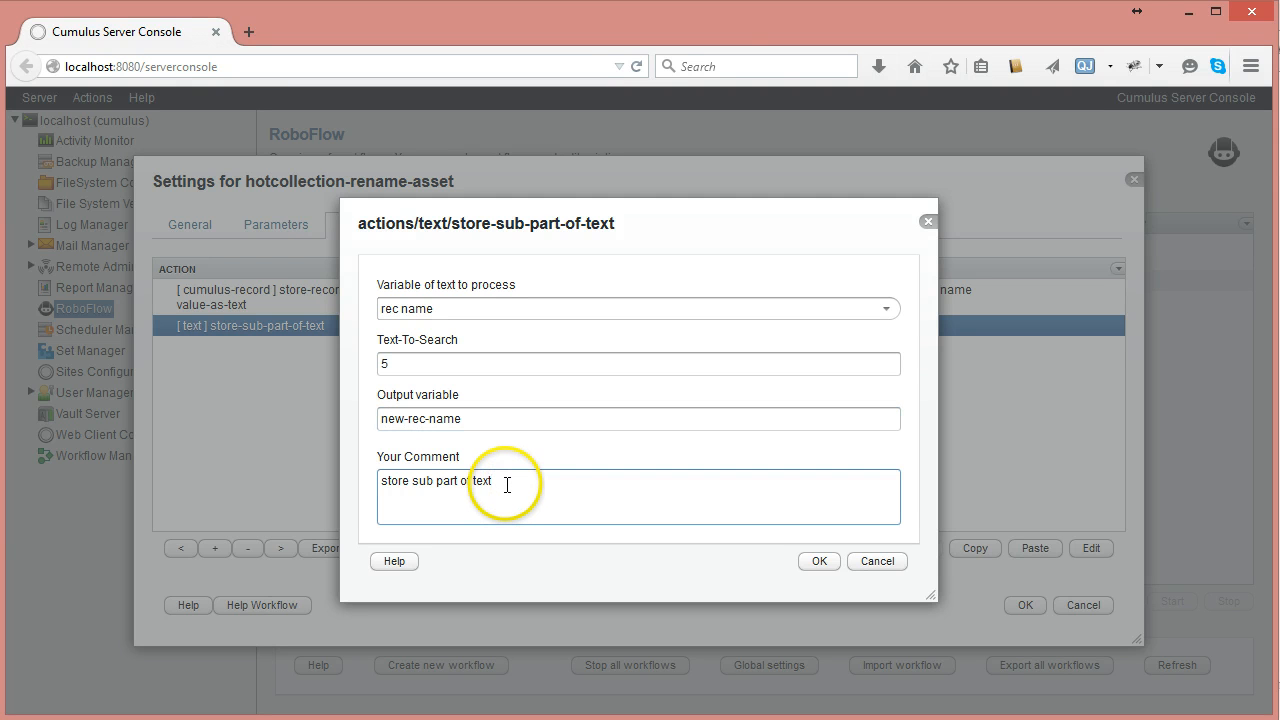
{"action": "left_click", "coordinate": [521, 485]}
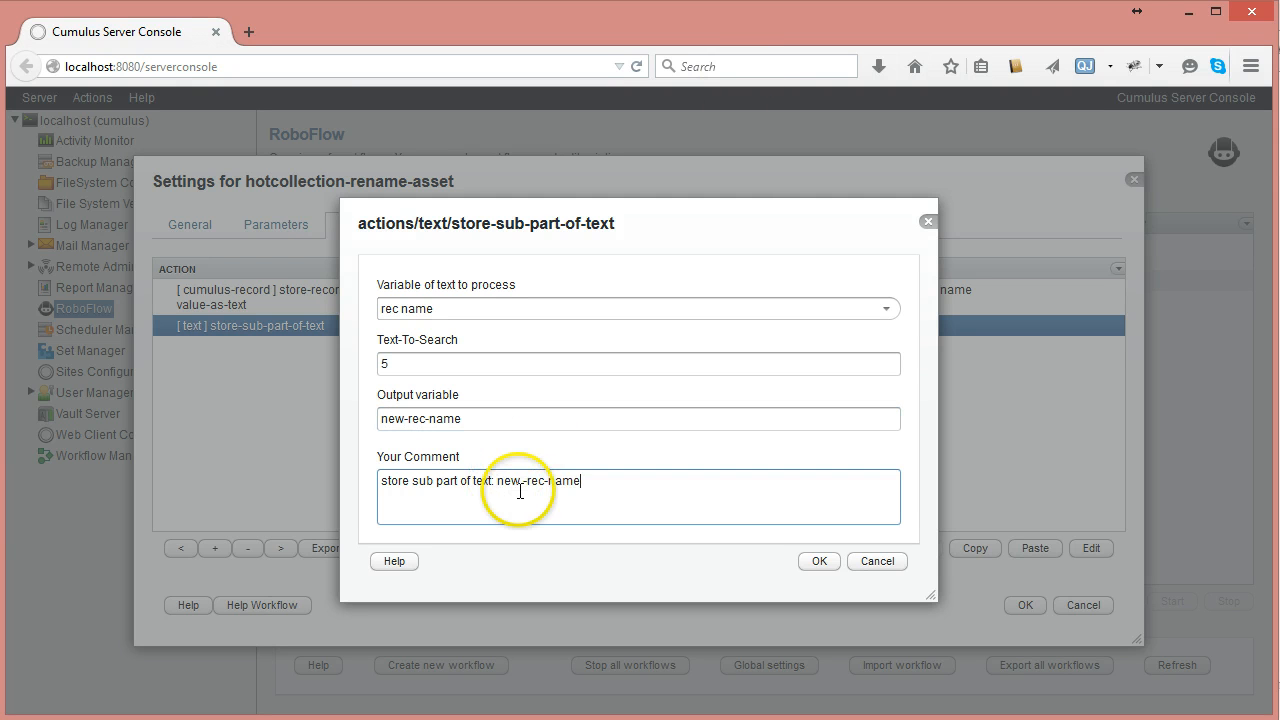
{"action": "key", "text": "BackSpace"}
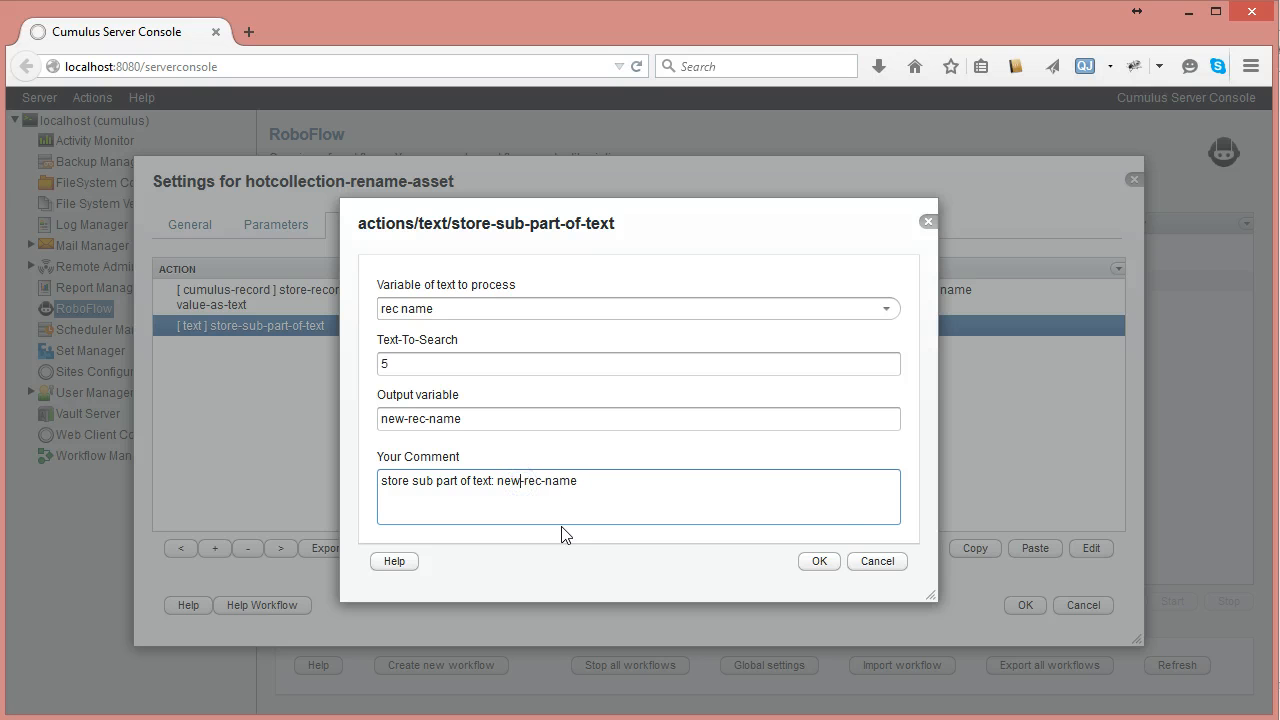
{"action": "left_click", "coordinate": [819, 561]}
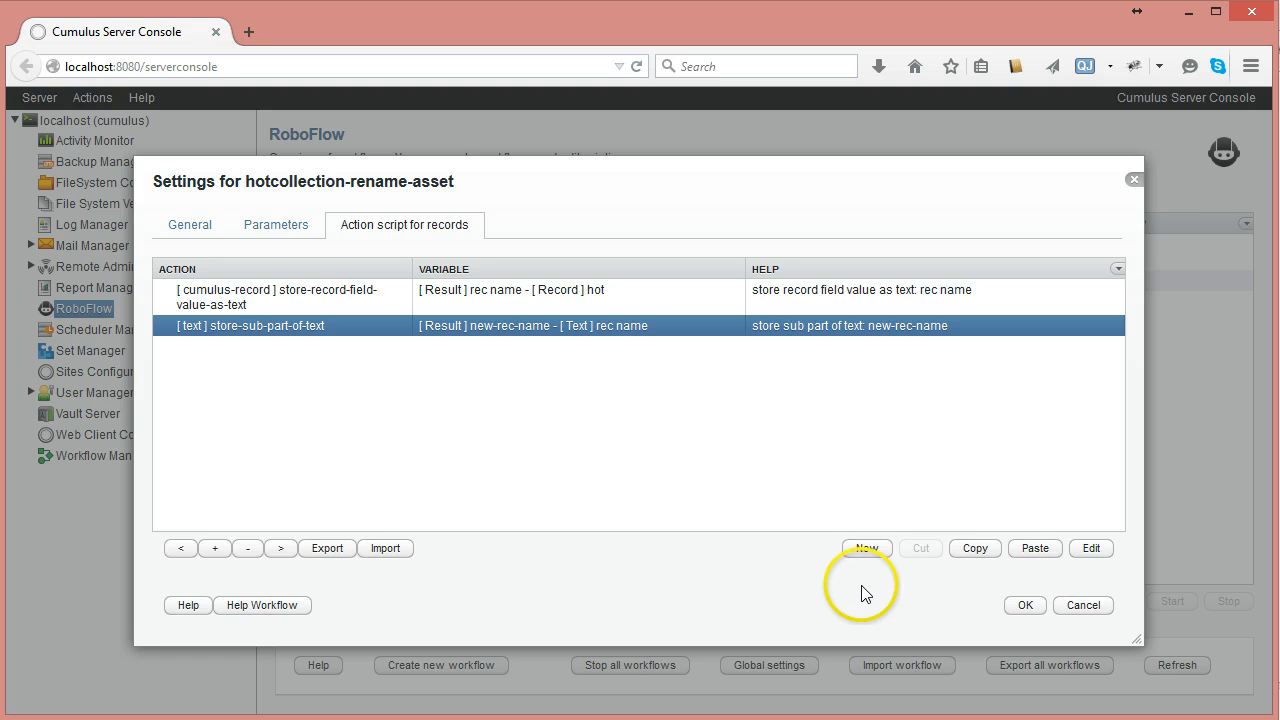
Add a rename-asset-from-record action from the cumulus-file category to the action script for records.
{"action": "left_click", "coordinate": [867, 550]}
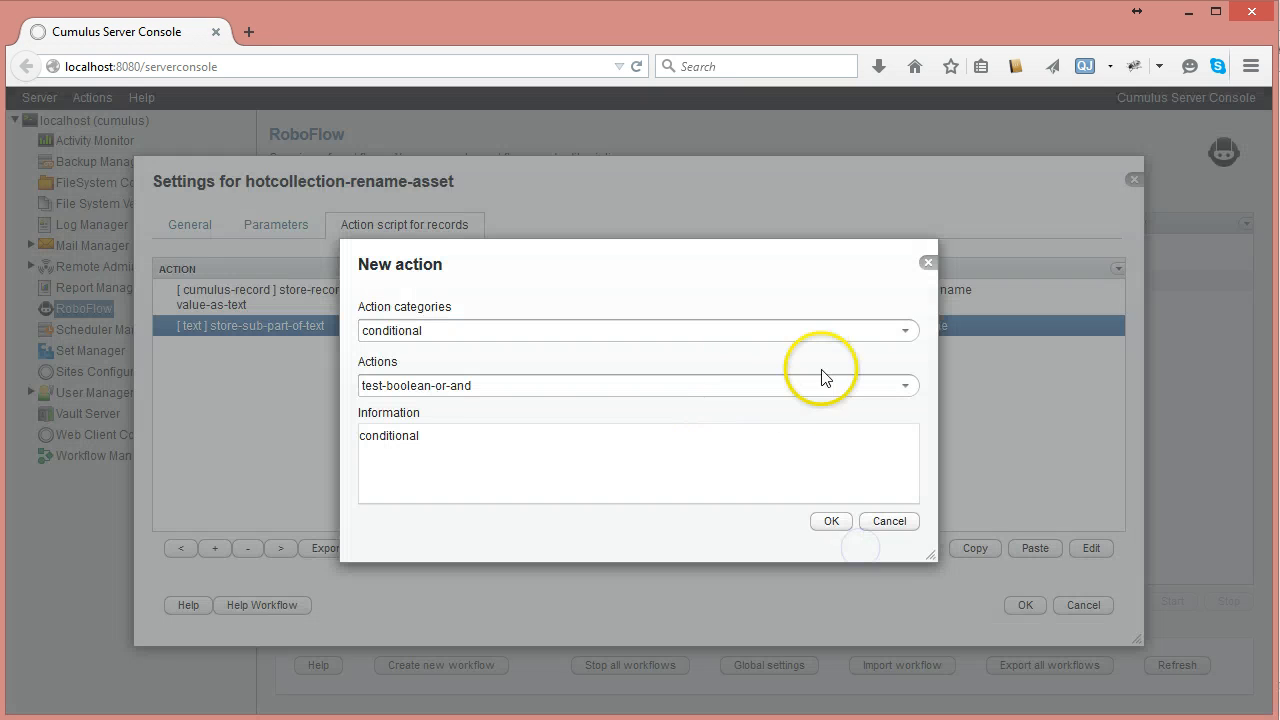
{"action": "left_click", "coordinate": [906, 331]}
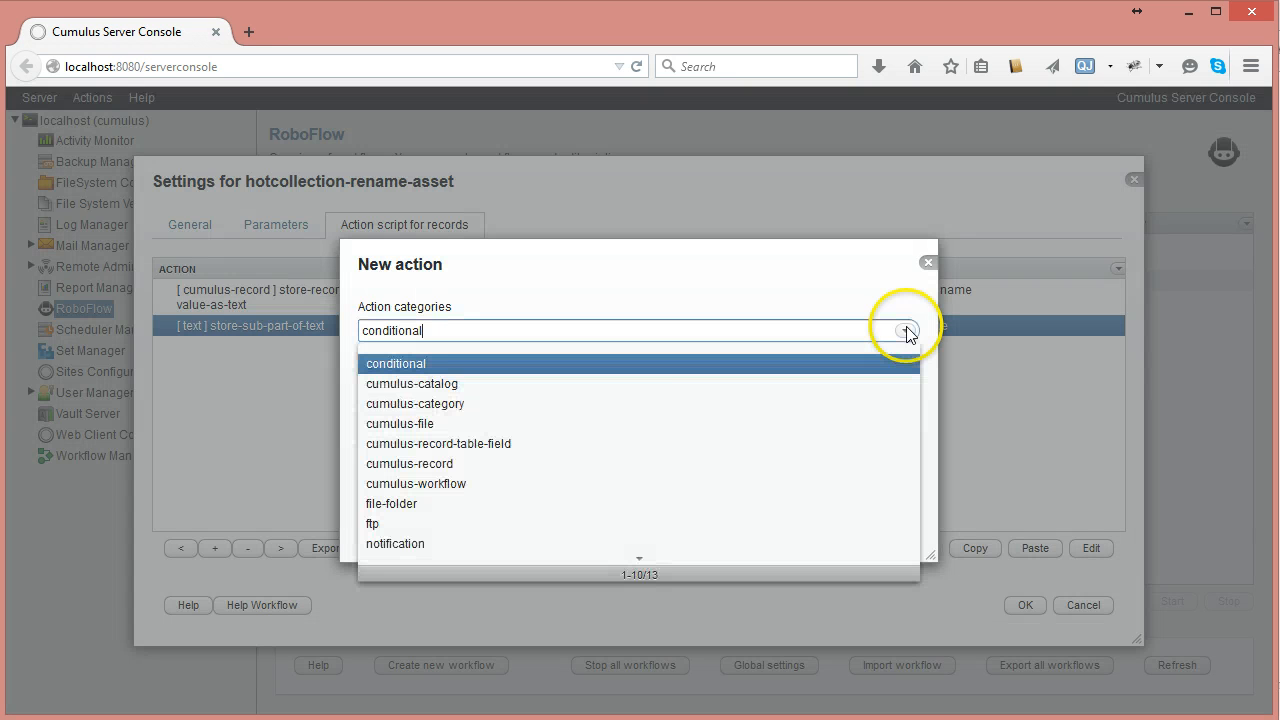
{"action": "left_click", "coordinate": [432, 423]}
{"action": "left_click", "coordinate": [905, 386]}
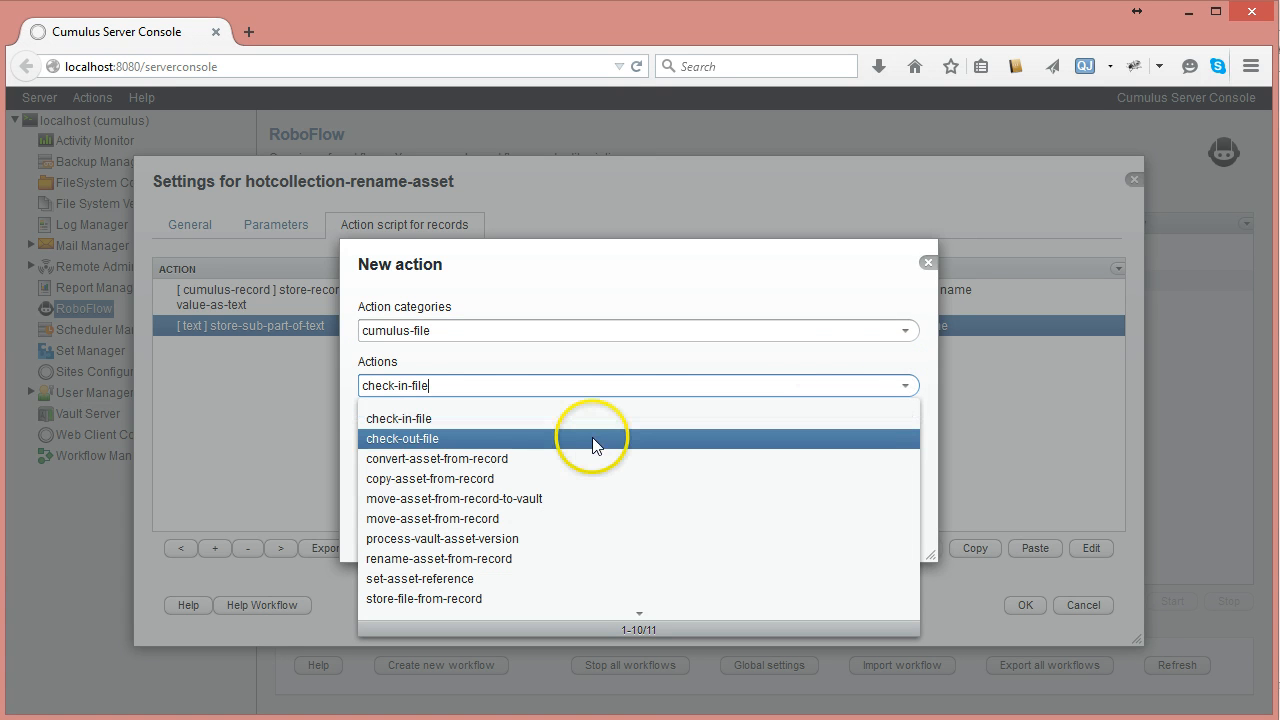
{"action": "left_click", "coordinate": [470, 557]}
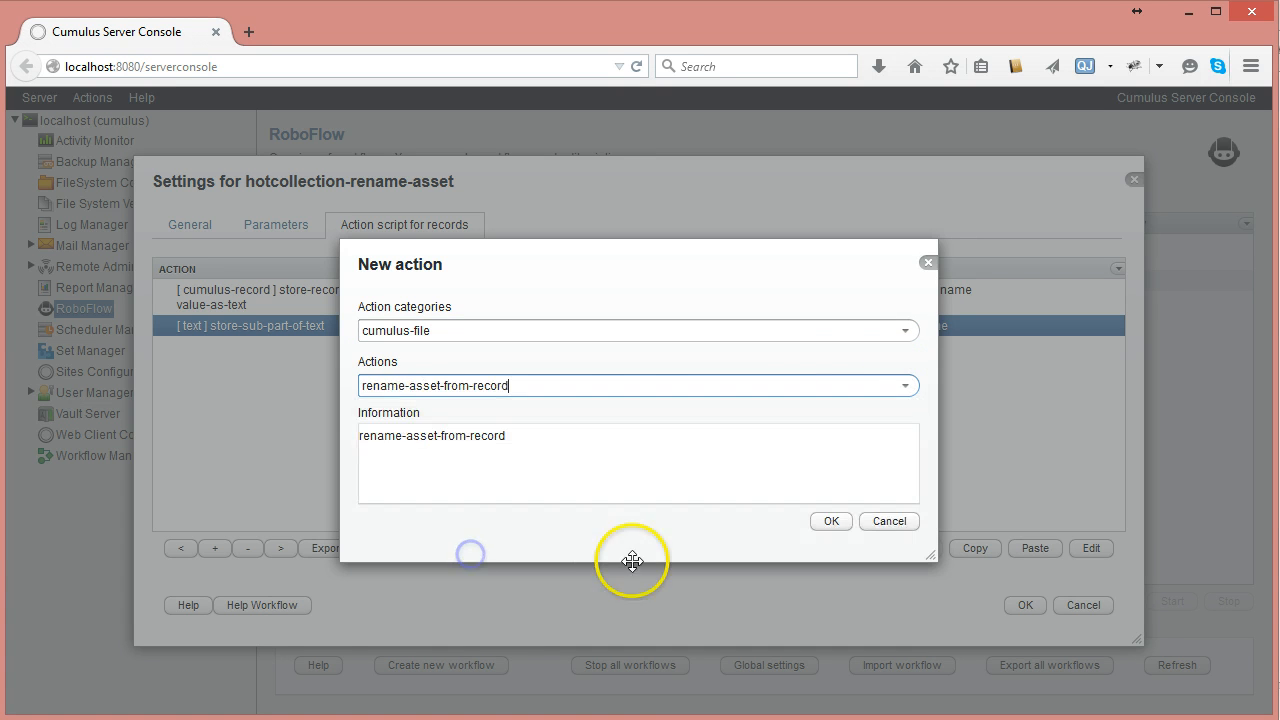
{"action": "left_click", "coordinate": [840, 523]}
Set the rename action's record variable to hot and its New-File-Name to the stored tag new-rec-name.
{"action": "left_click", "coordinate": [882, 336]}
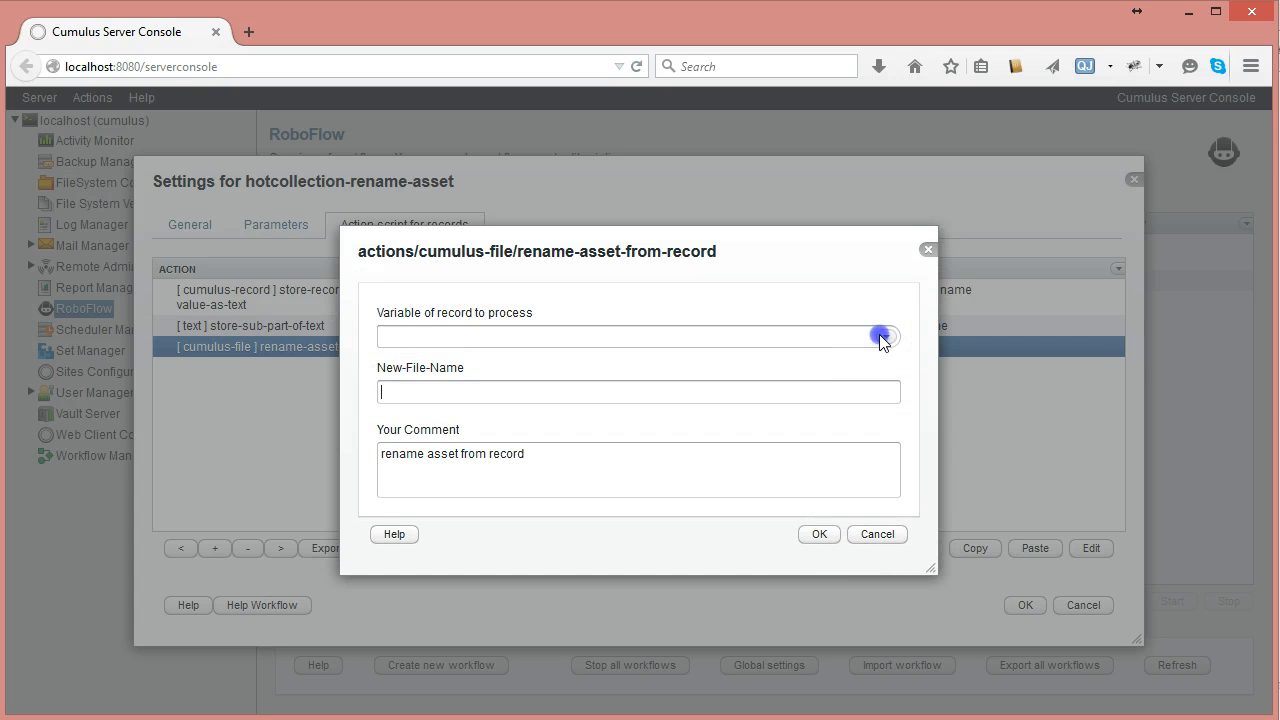
{"action": "left_click", "coordinate": [470, 382]}
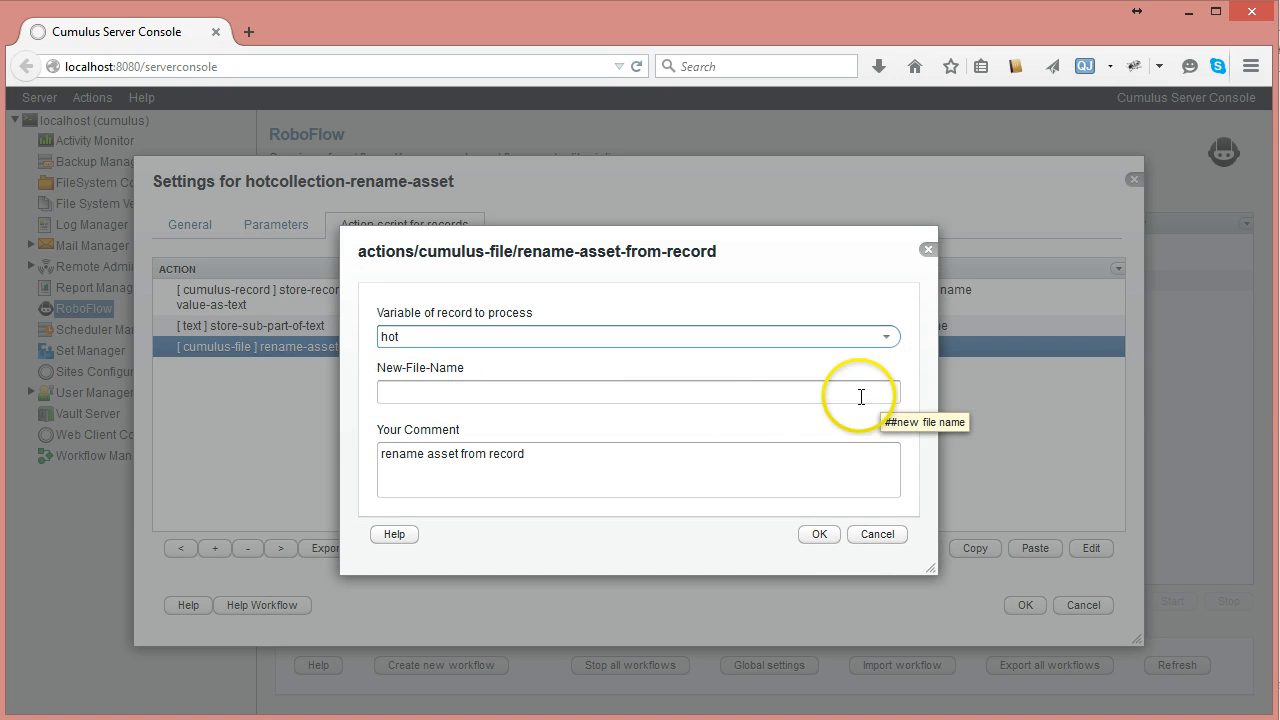
{"action": "left_click", "coordinate": [861, 397]}
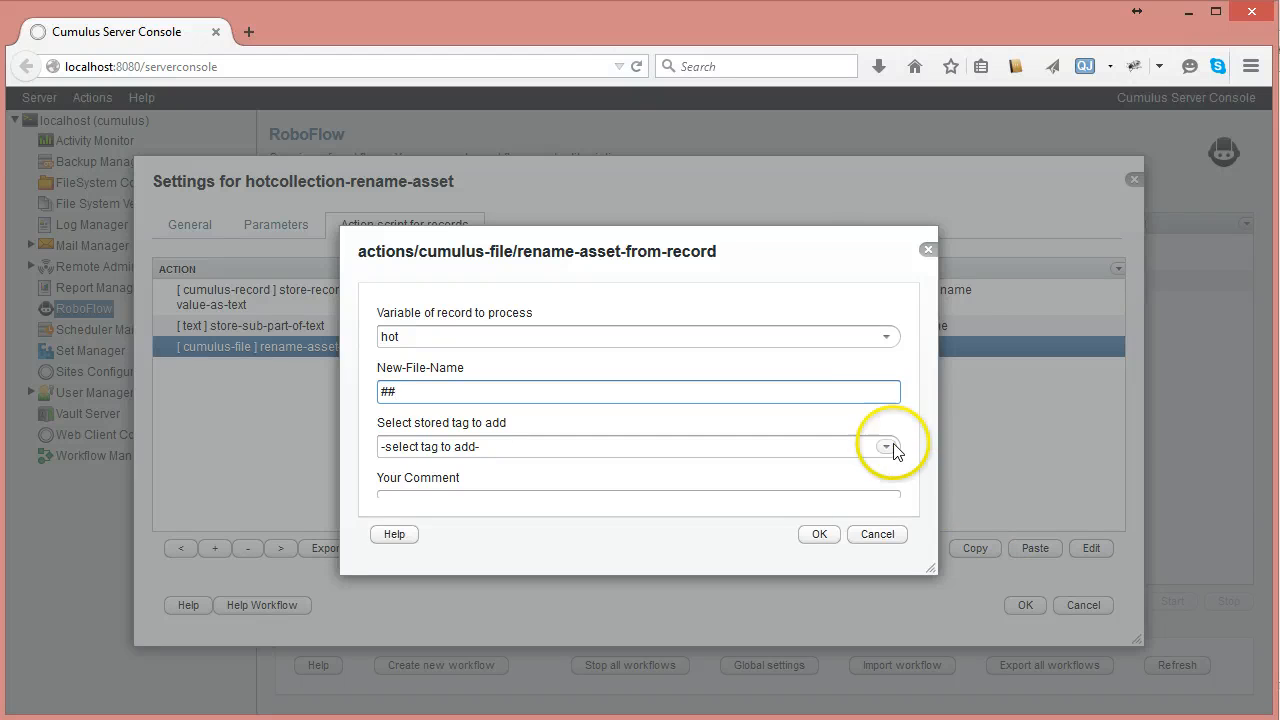
{"action": "left_click", "coordinate": [886, 447]}
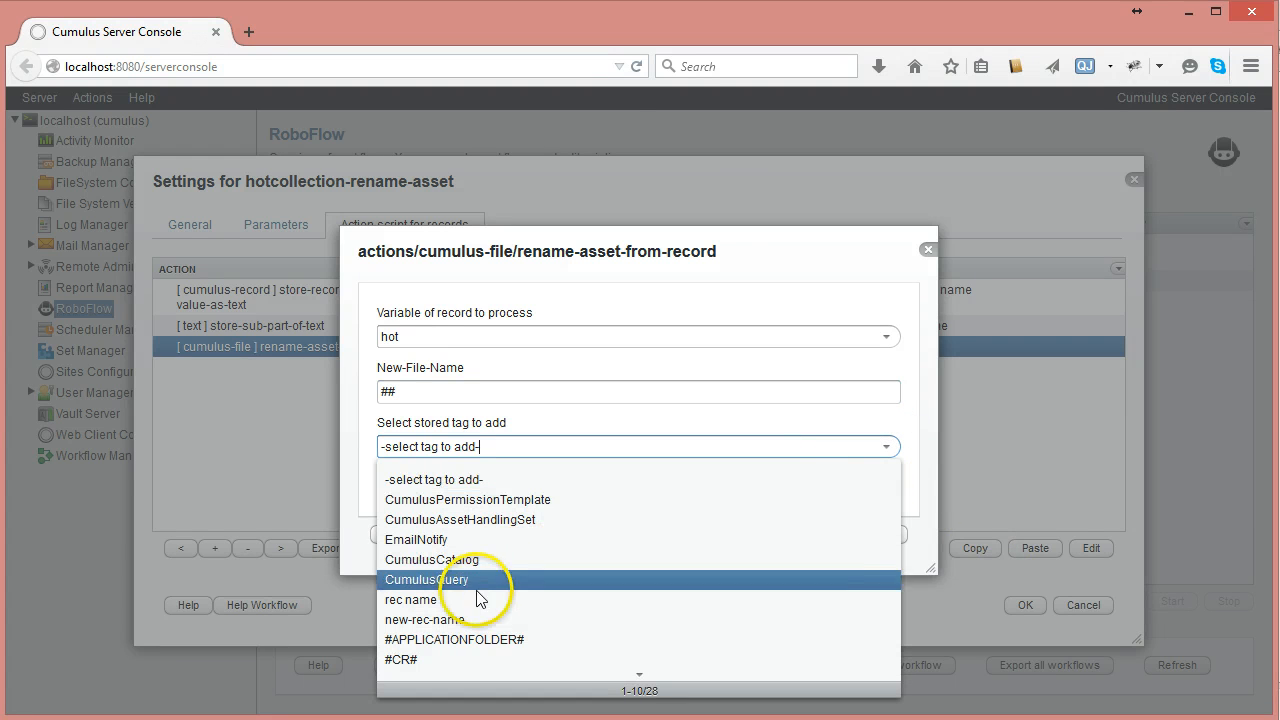
{"action": "left_click", "coordinate": [418, 619]}
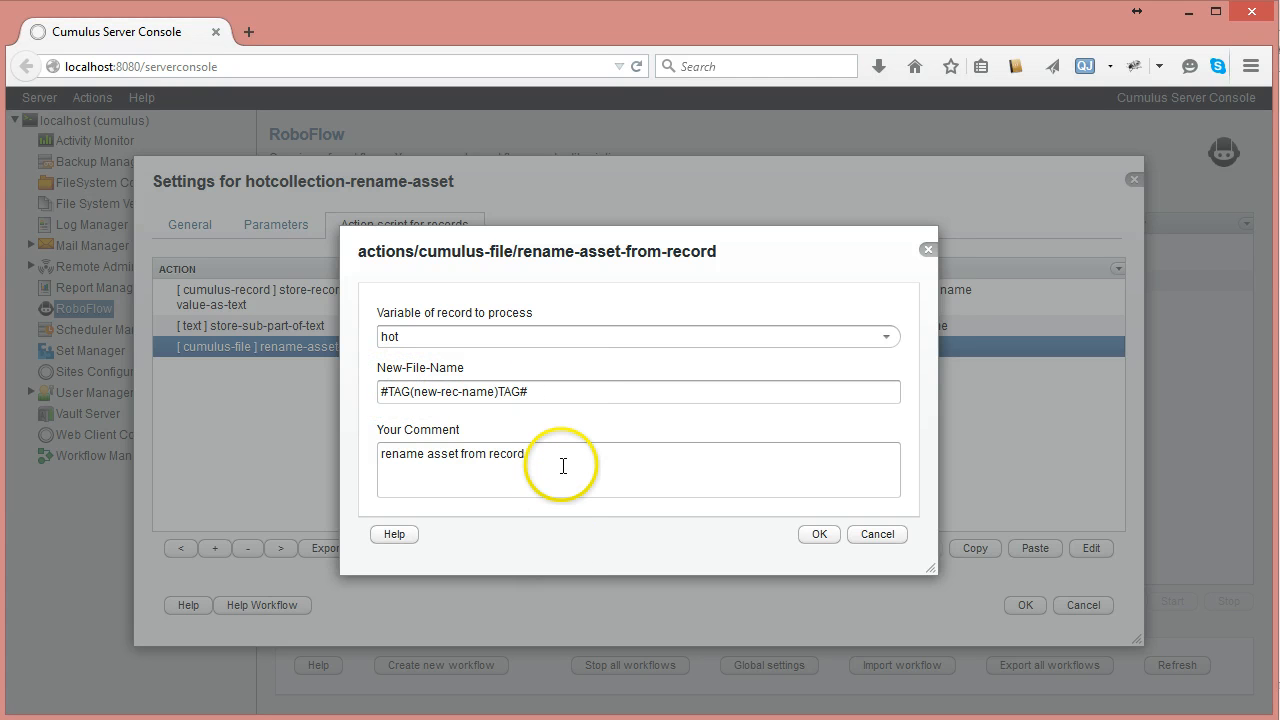
Extend the comment to "rename asset from record: #TAG(new-rec-name)TAG#", accept the action and save the workflow settings.
{"action": "left_click_drag", "start_coordinate": [538, 387], "coordinate": [271, 367]}
{"action": "key", "text": "ctrl+c"}
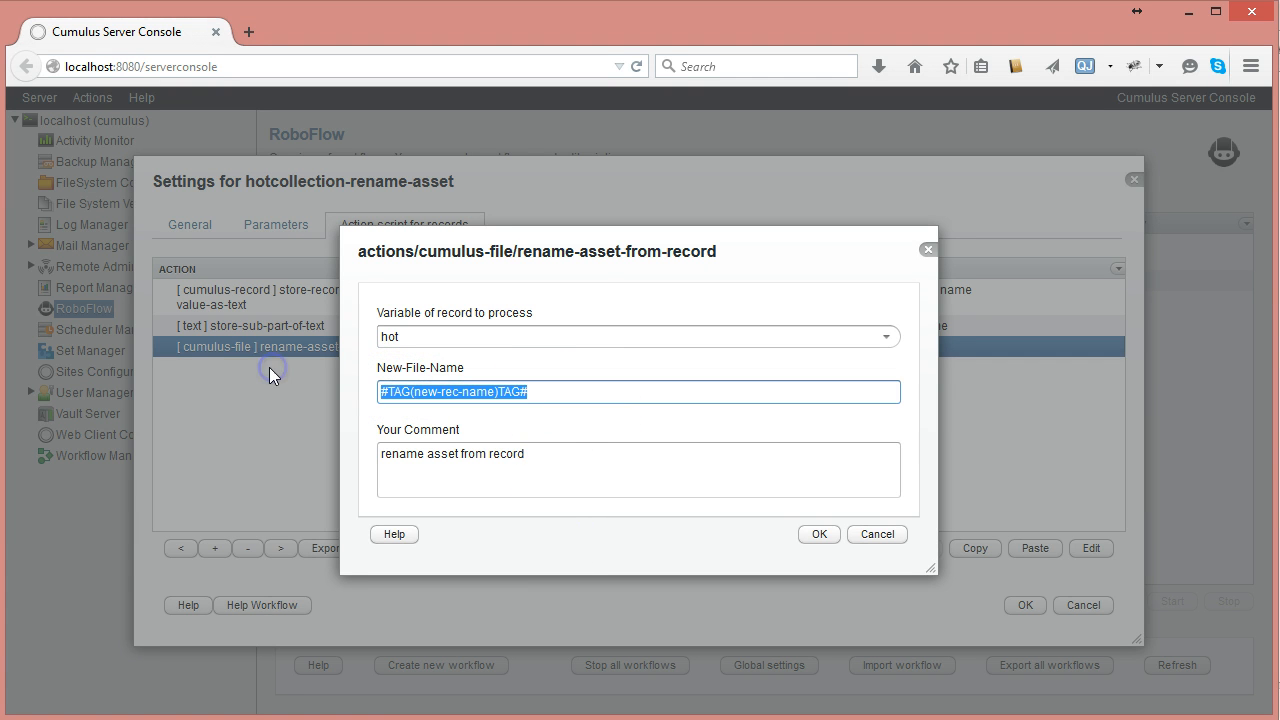
{"action": "left_click", "coordinate": [549, 453]}
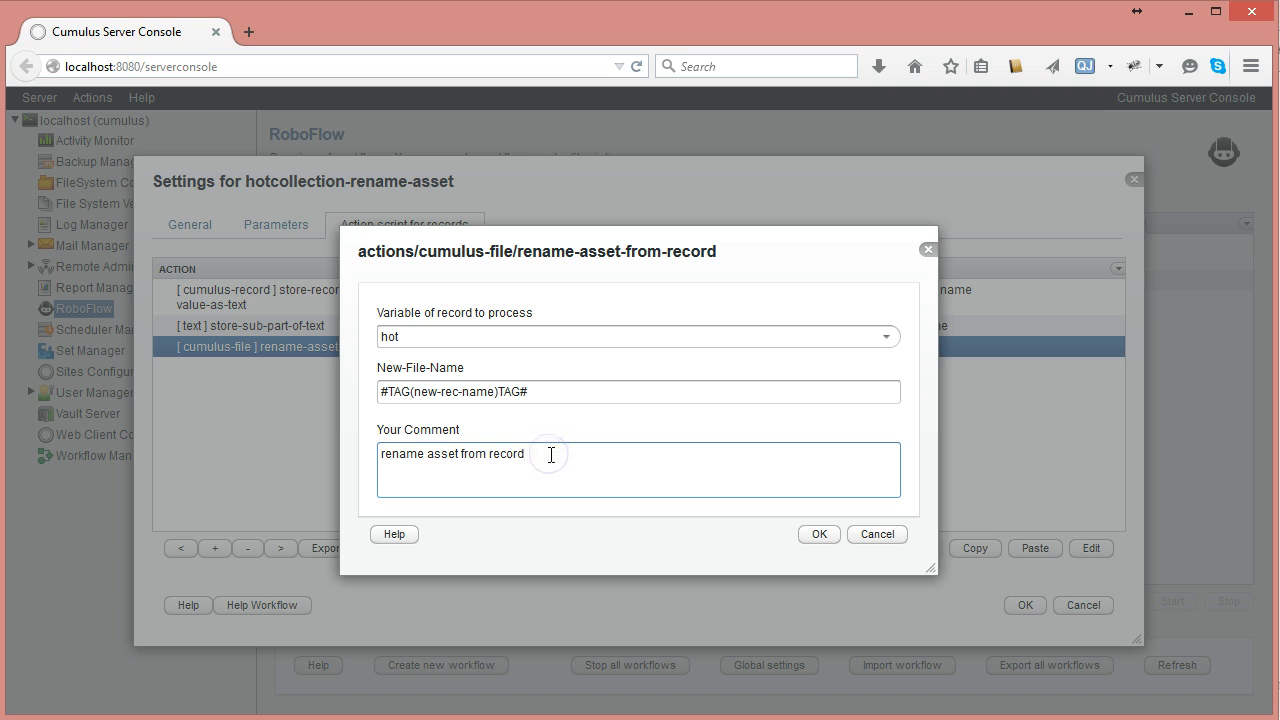
{"action": "key", "text": "ctrl+v"}
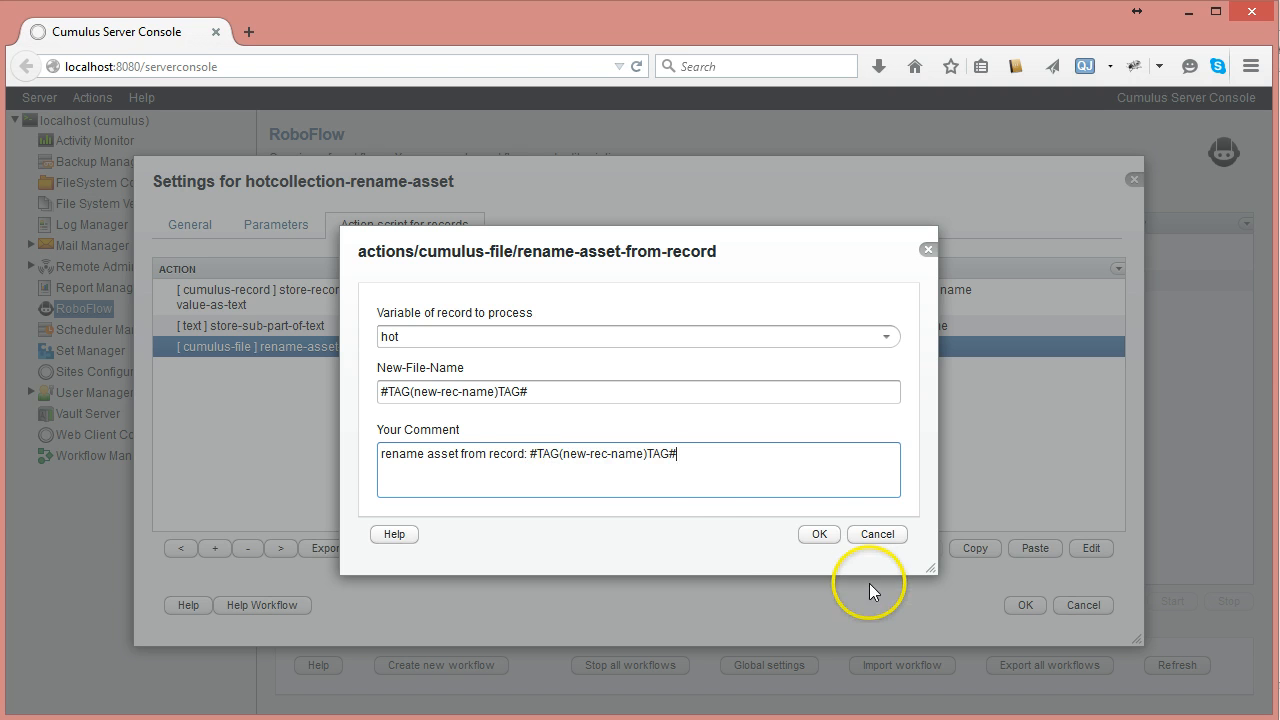
{"action": "left_click", "coordinate": [820, 535]}
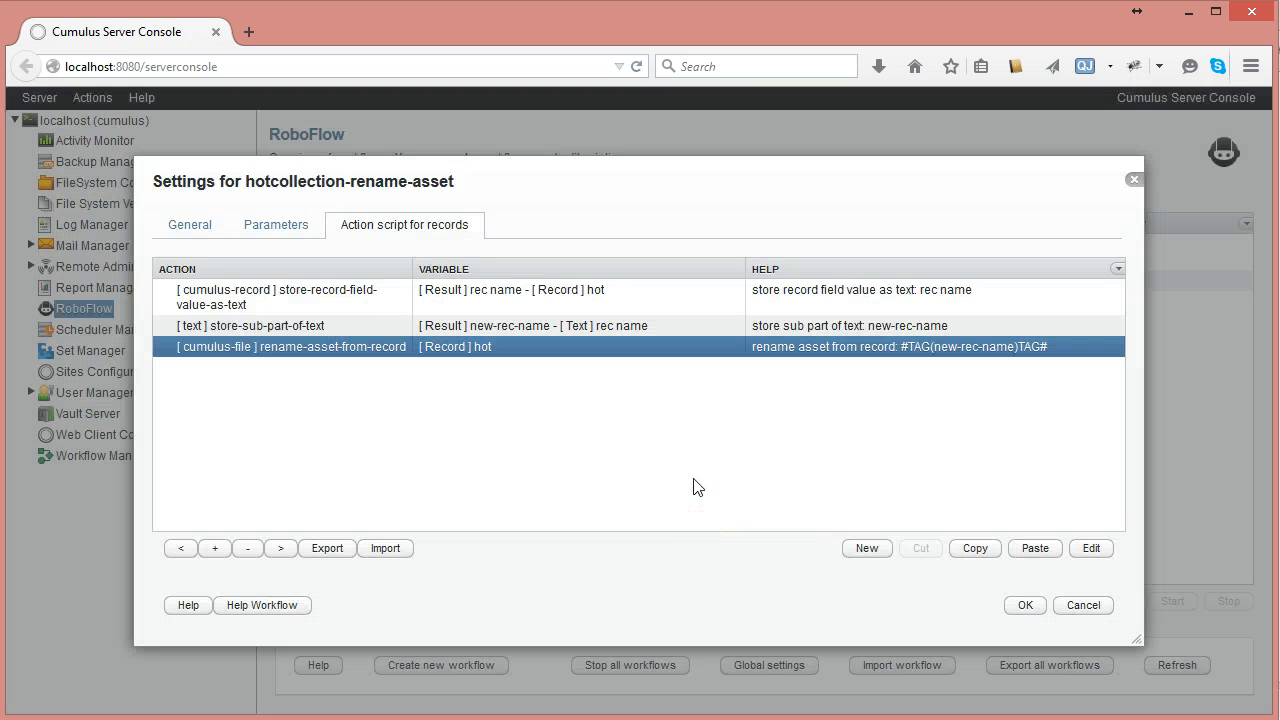
{"action": "left_click", "coordinate": [1030, 608]}
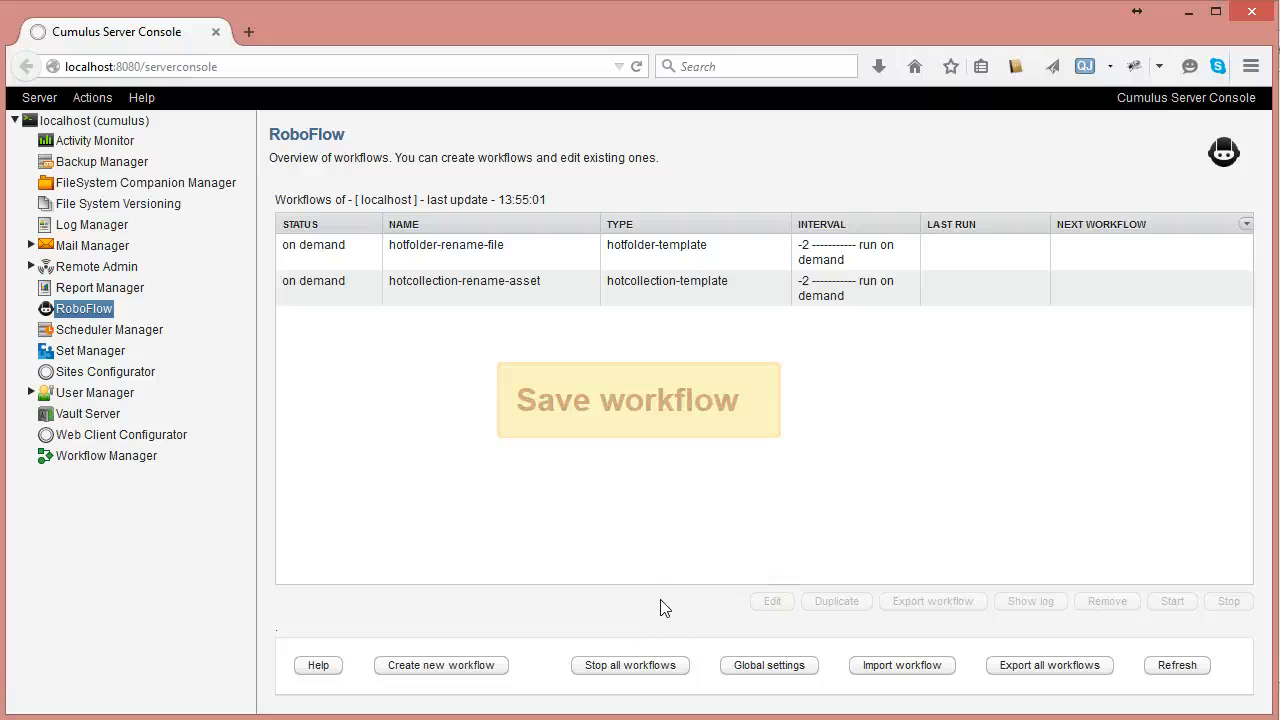
Check the demo_ record in the Cumulus client's Sample Catalog, return to the server console and start the hotcollection-rename-asset workflow.
{"action": "left_click", "coordinate": [518, 279]}
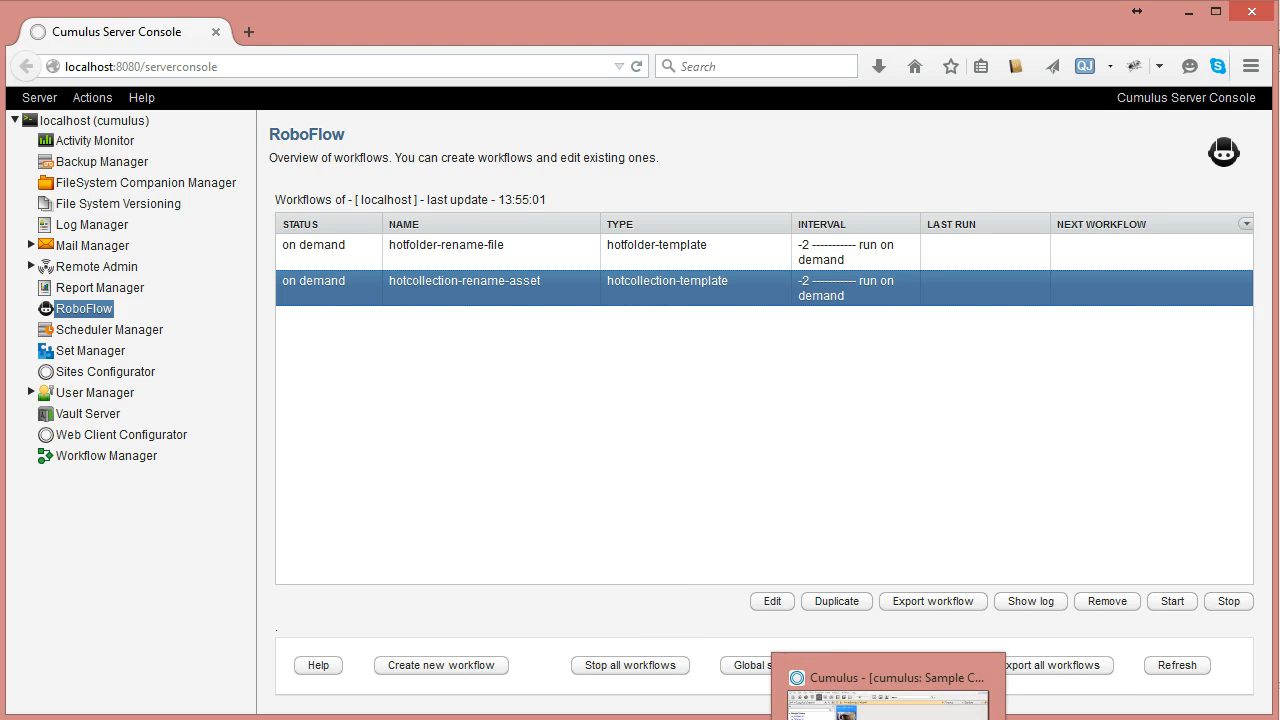
{"action": "left_click", "coordinate": [893, 718]}
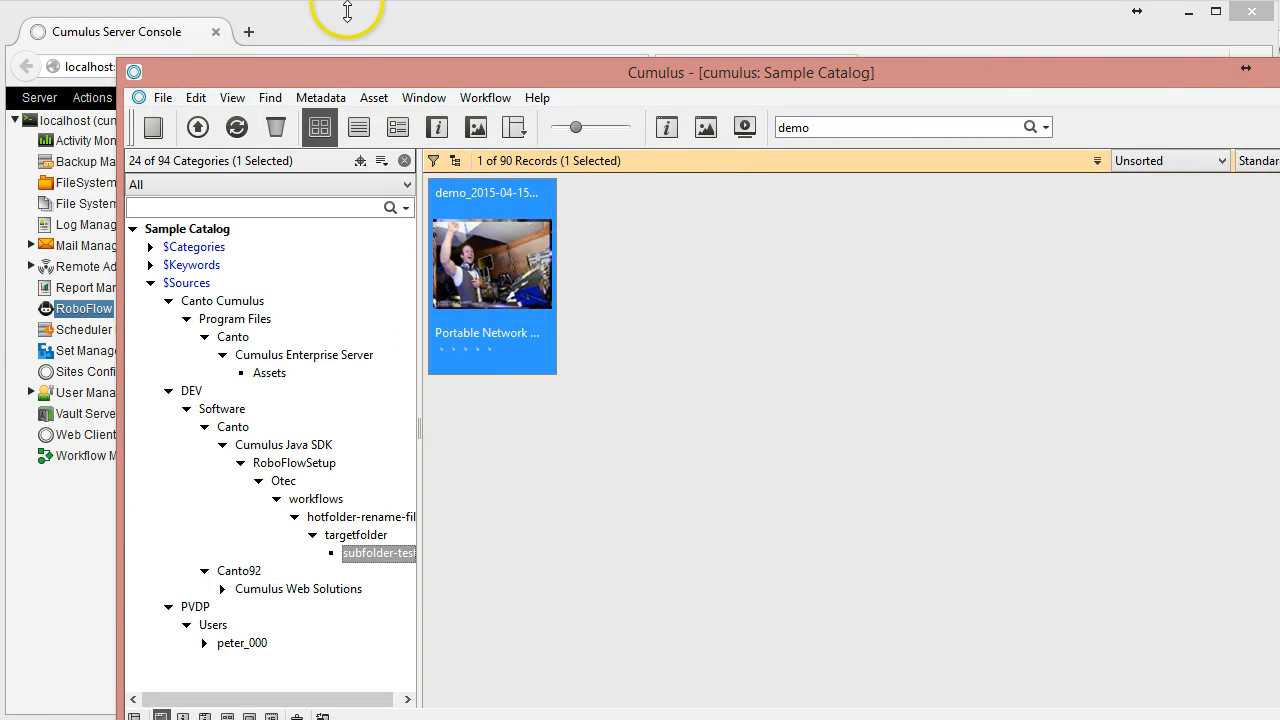
{"action": "left_click", "coordinate": [349, 27]}
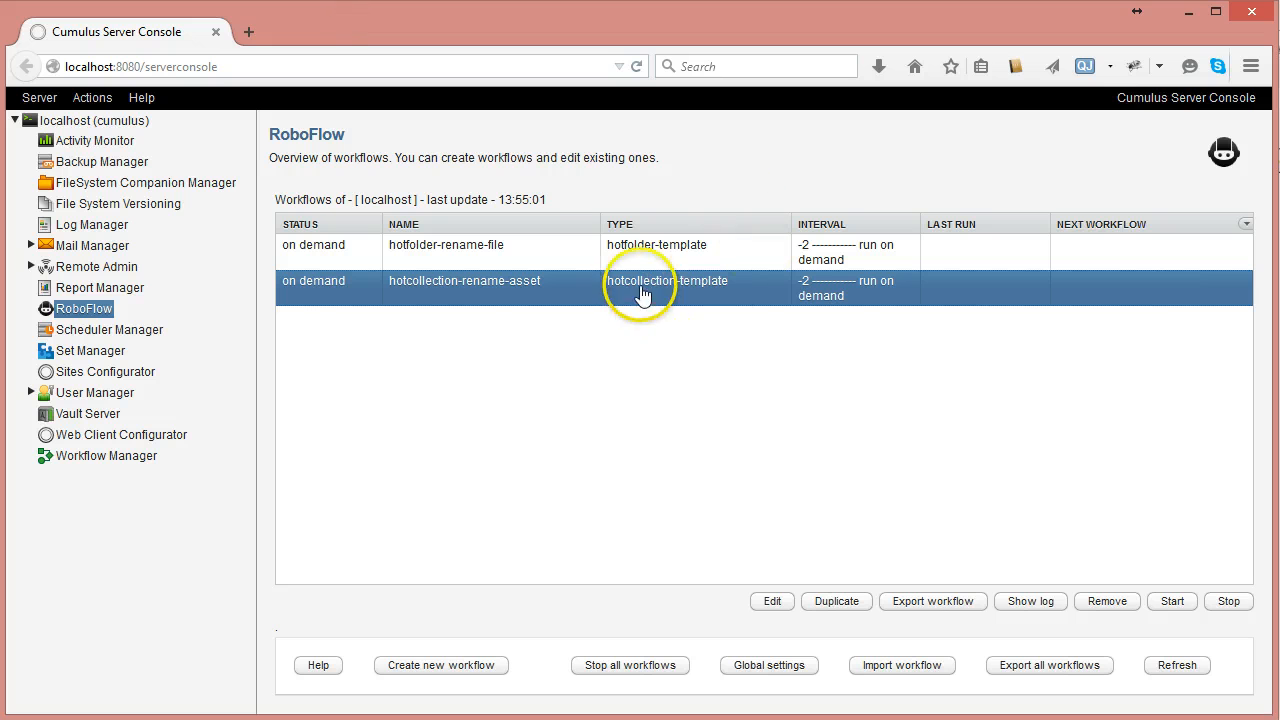
{"action": "left_click", "coordinate": [1170, 604]}
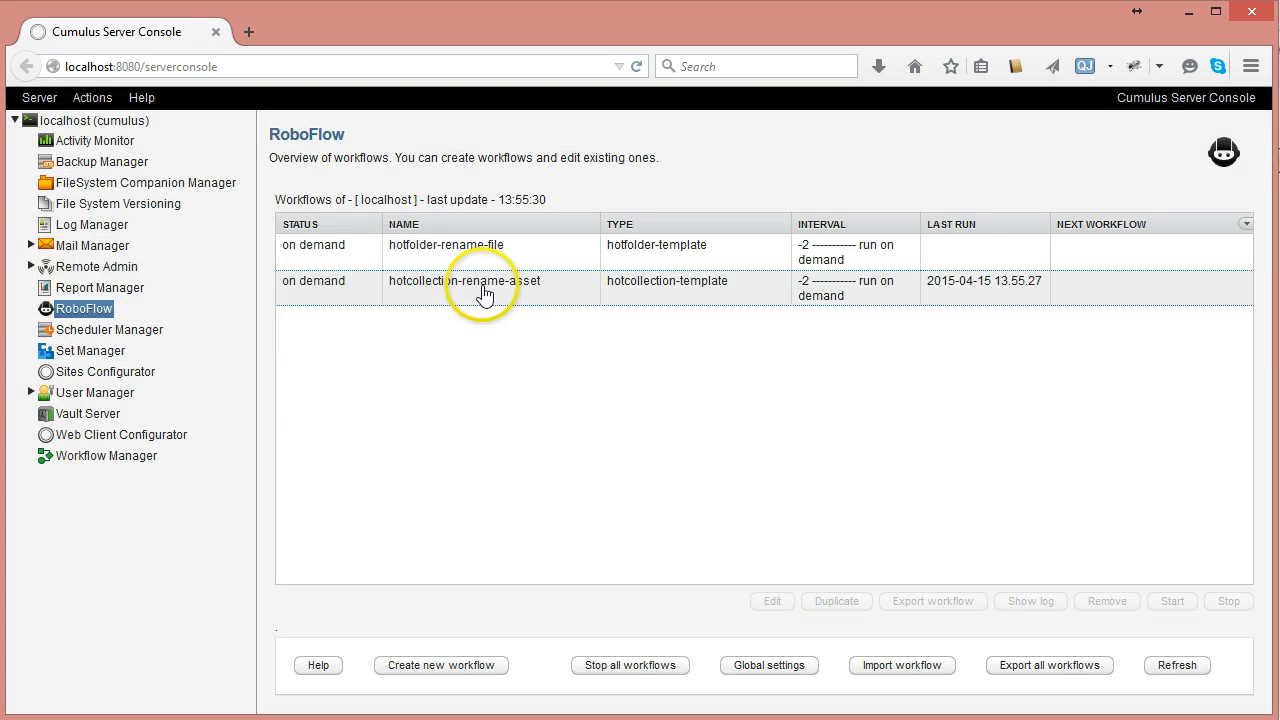
Open the log of the hotcollection-rename-asset workflow and highlight the entry naming the processed record.
{"action": "left_click", "coordinate": [471, 290]}
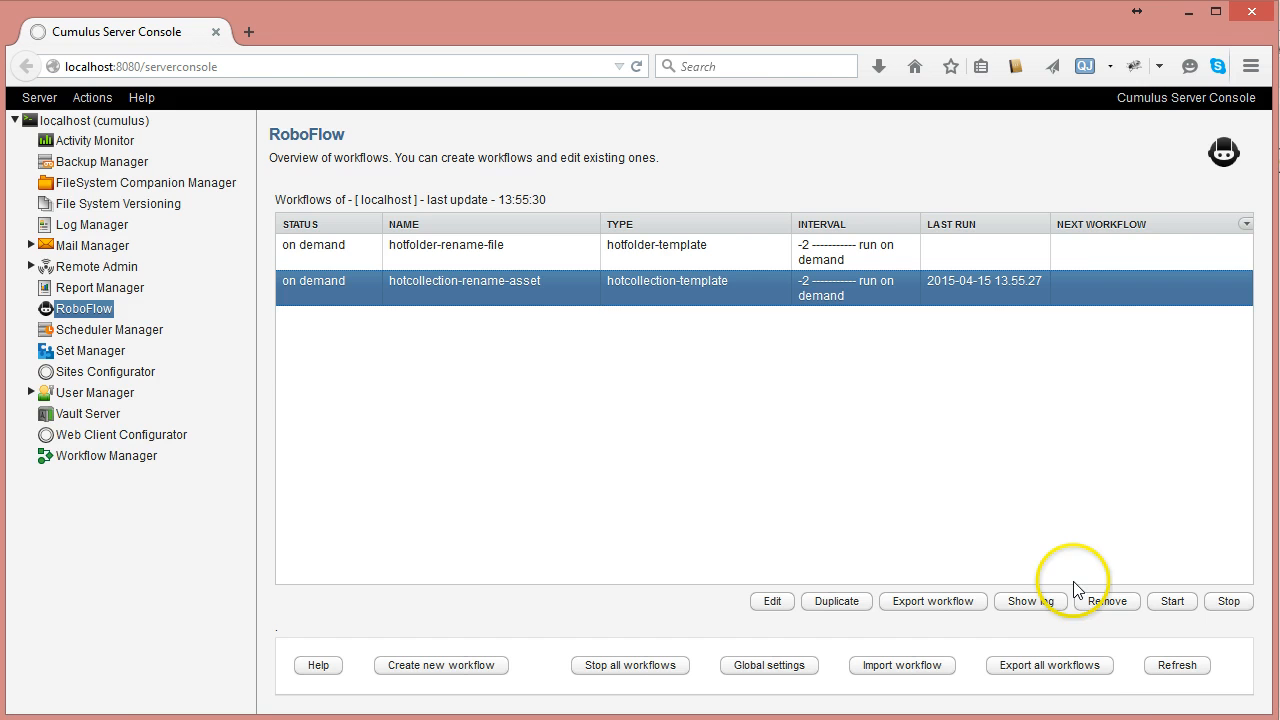
{"action": "left_click", "coordinate": [1017, 602]}
{"action": "left_click_drag", "start_coordinate": [447, 455], "coordinate": [871, 457]}
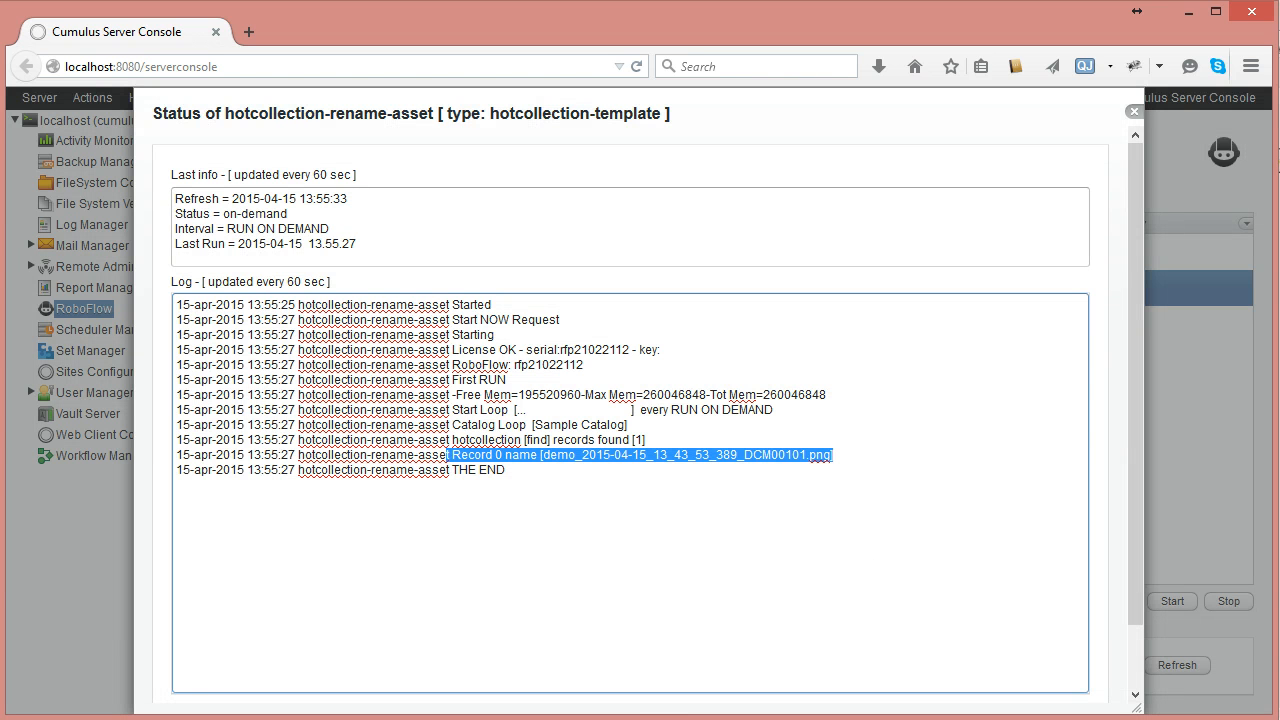
Check the record's name in the Cumulus client and its asset's file name in the folder, then close the workflow log in the console.
{"action": "mouse_move", "coordinate": [1056, 719]}
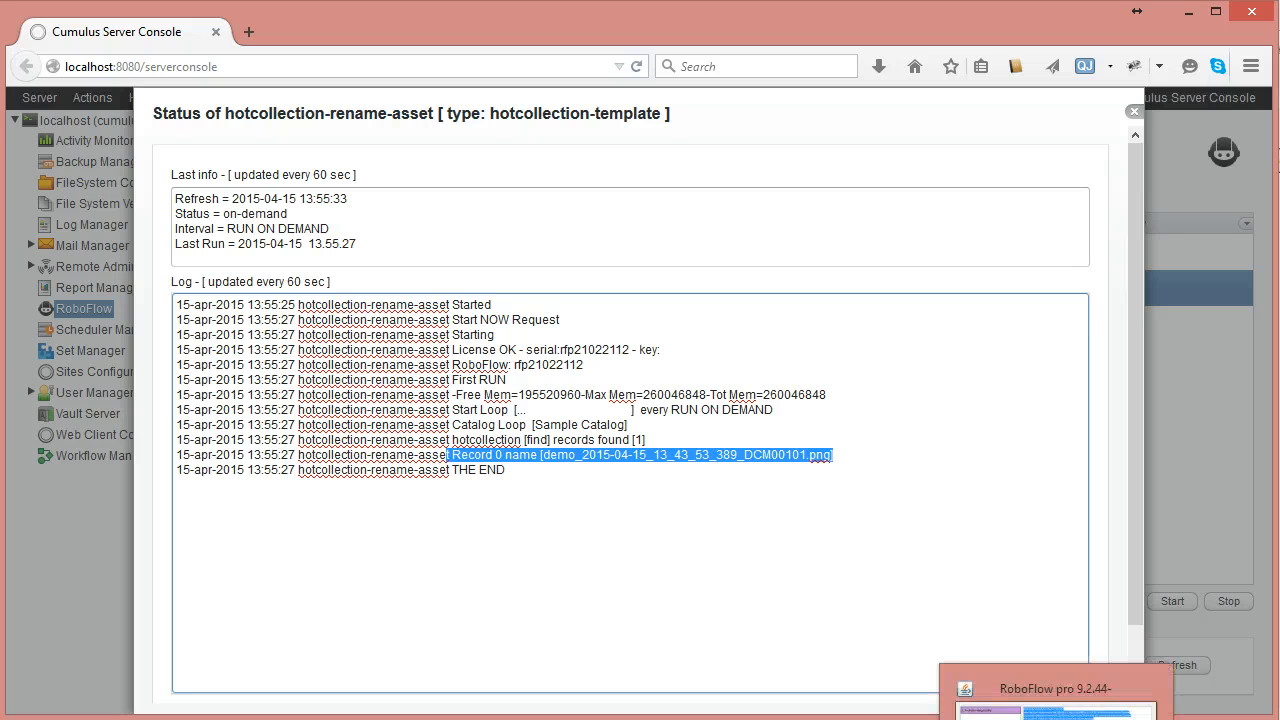
{"action": "left_click", "coordinate": [945, 719]}
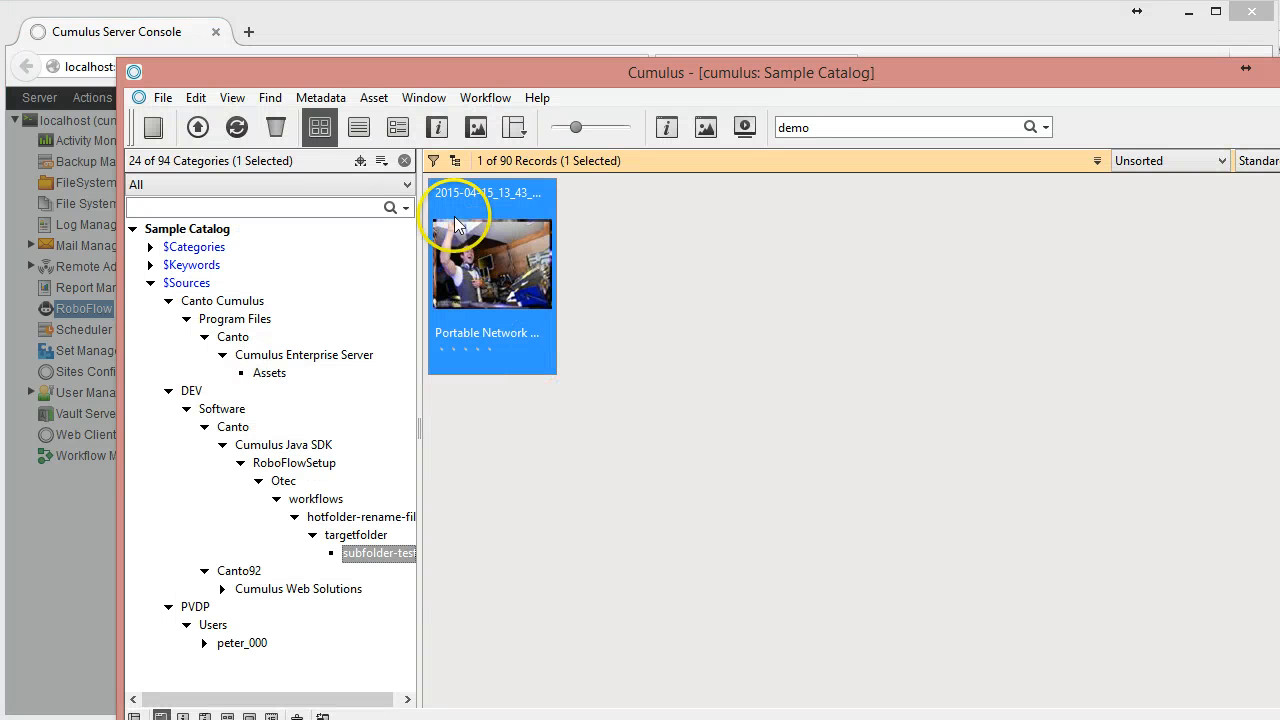
{"action": "right_click", "coordinate": [474, 300]}
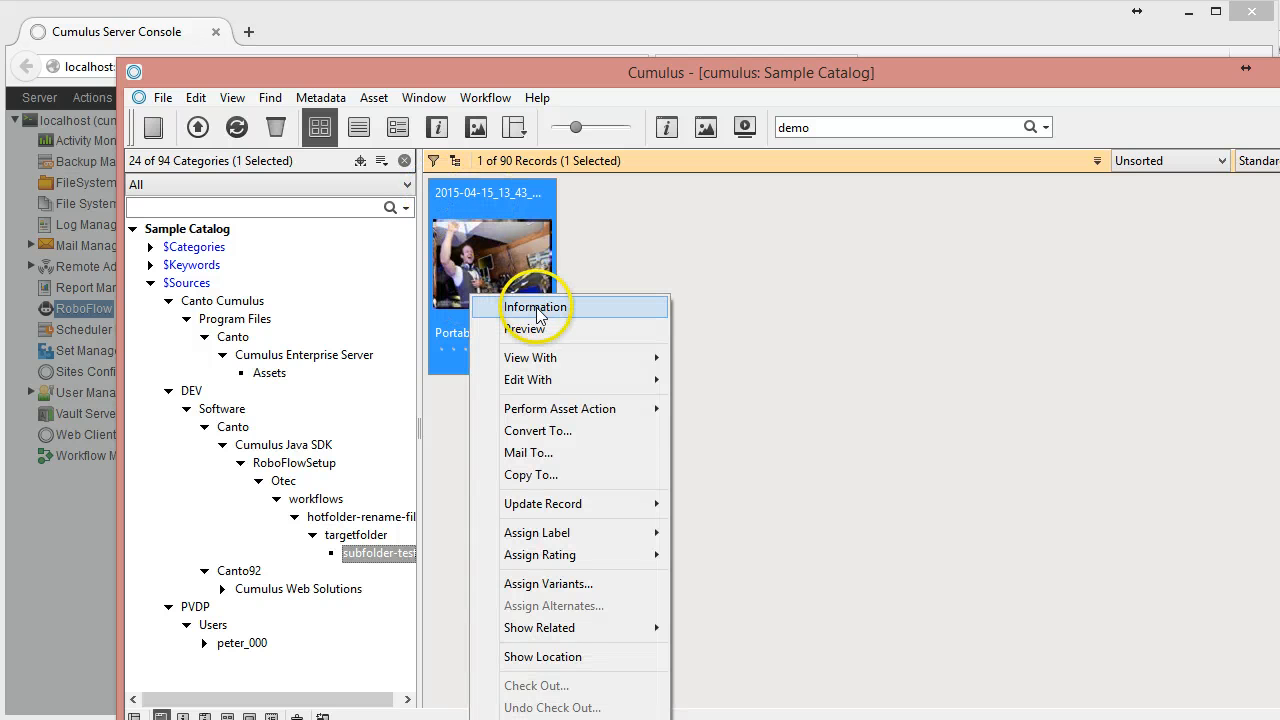
{"action": "left_click", "coordinate": [543, 657]}
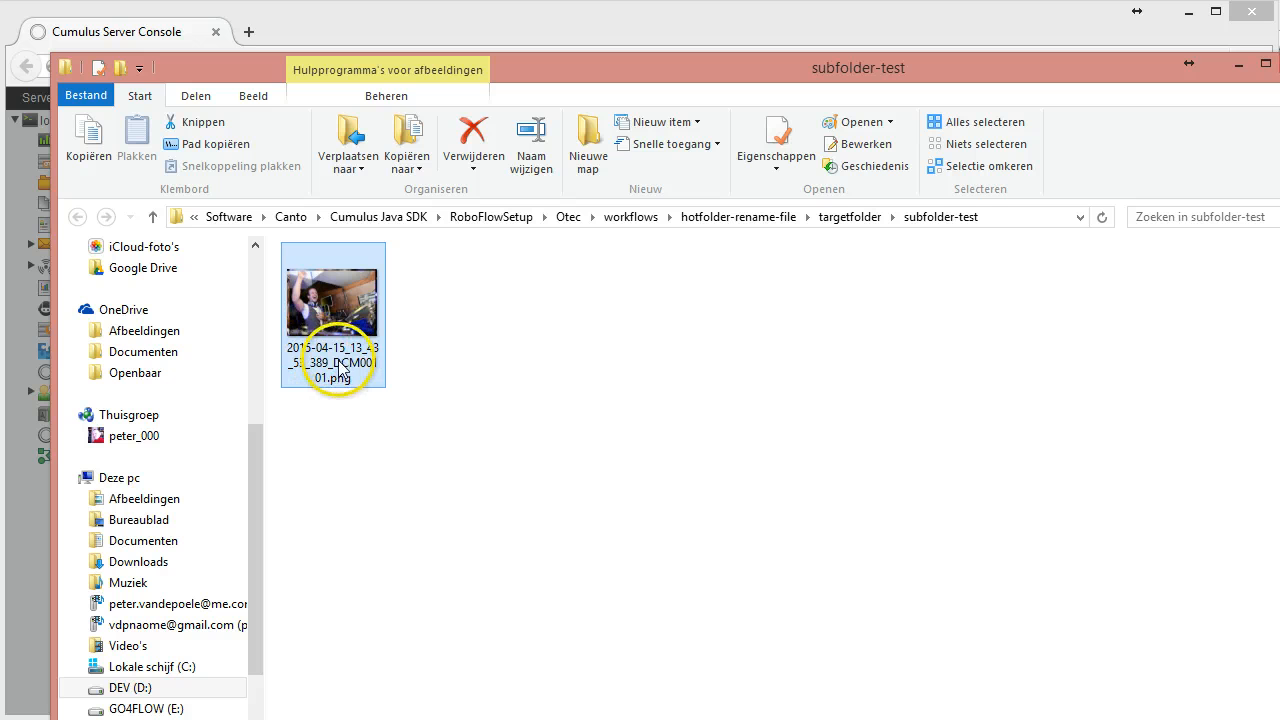
{"action": "left_click", "coordinate": [33, 549]}
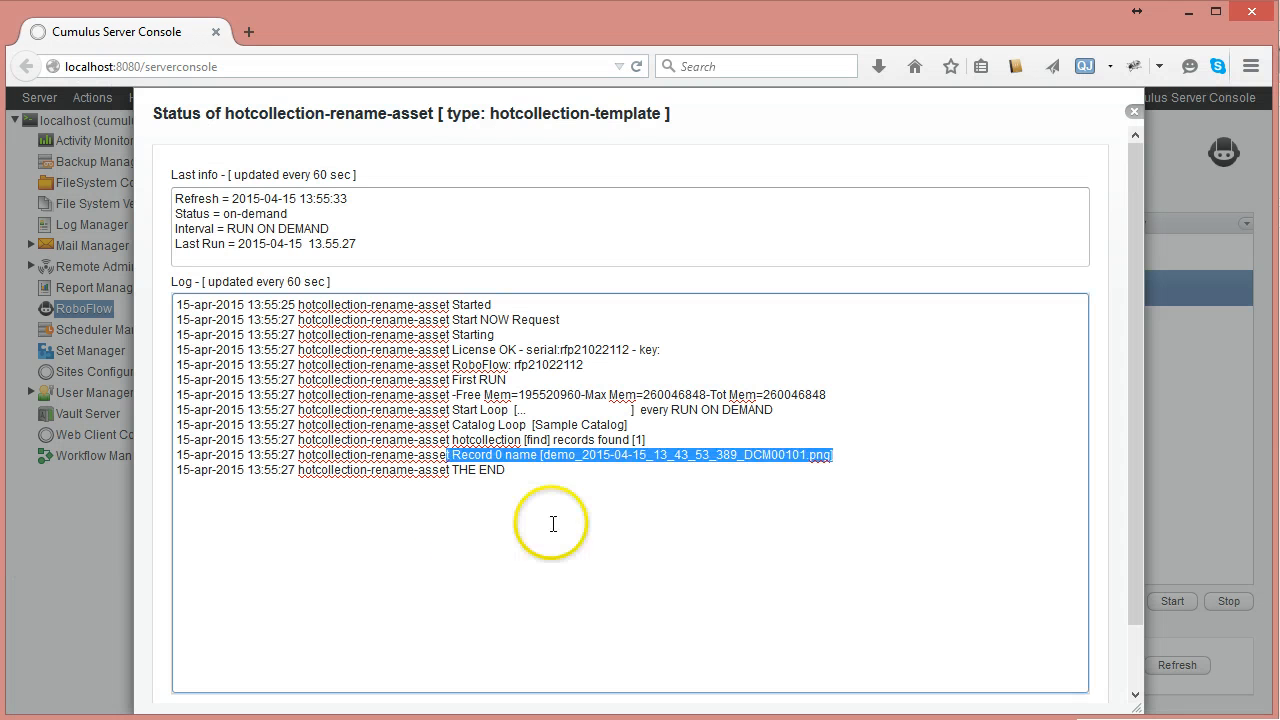
{"action": "left_click", "coordinate": [1132, 118]}
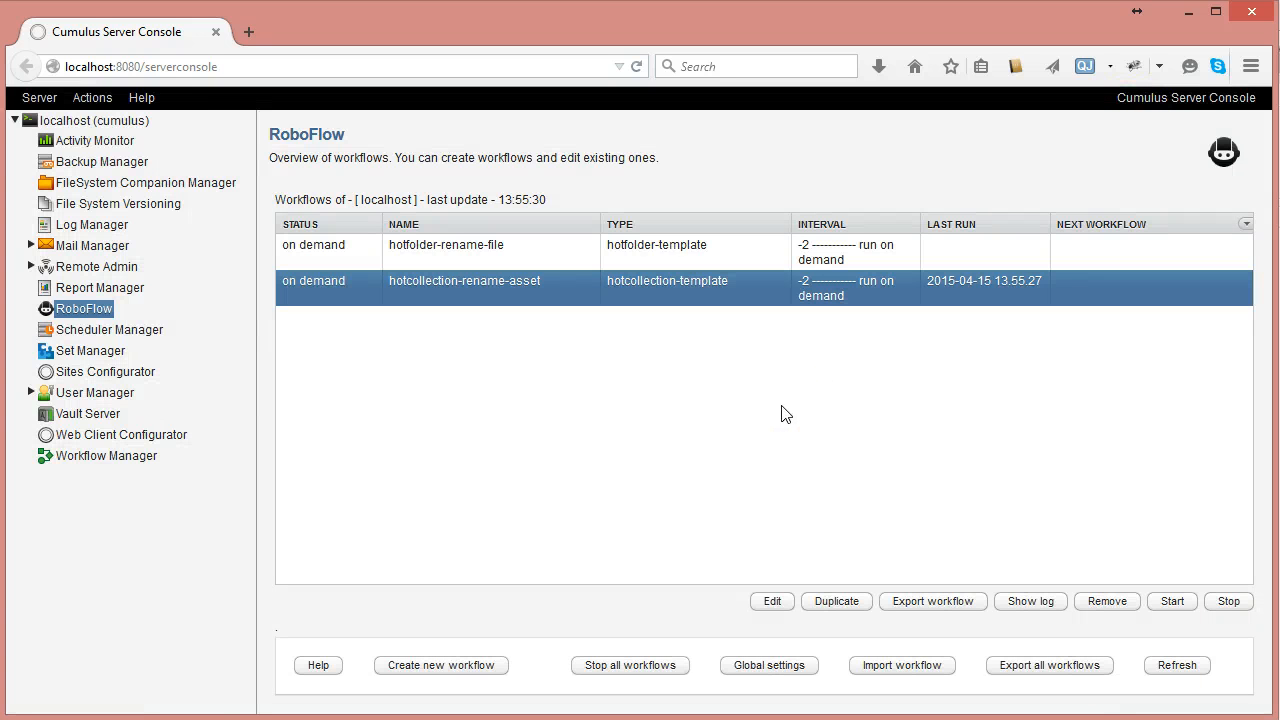